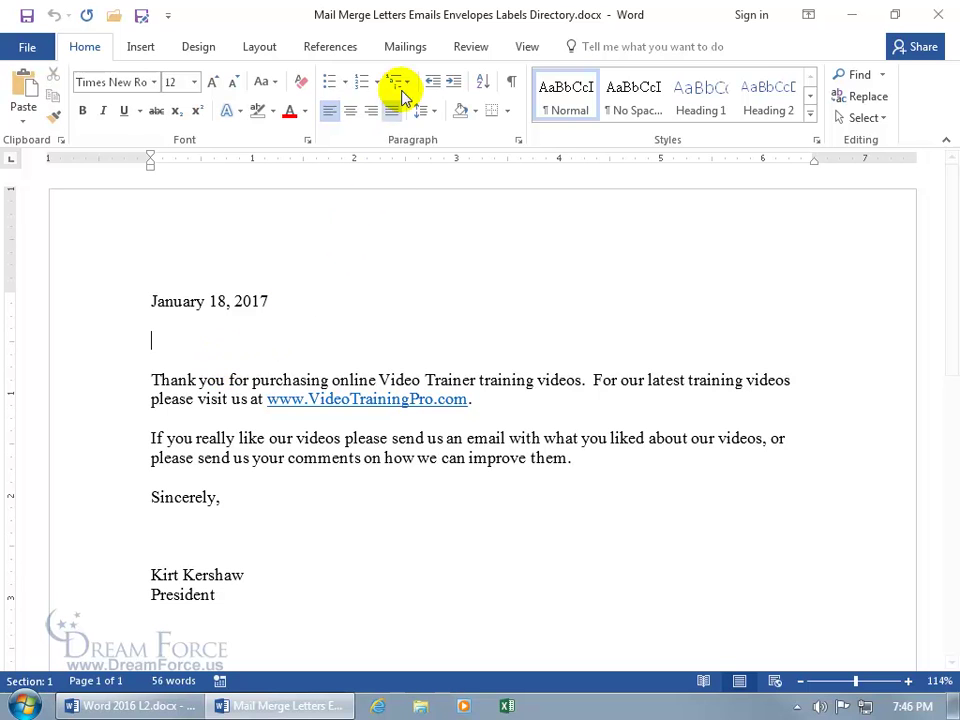
Launch the Step-by-Step Mail Merge Wizard from the Mailings tab, starting at step 1 with Letters.
left_click(405, 46)
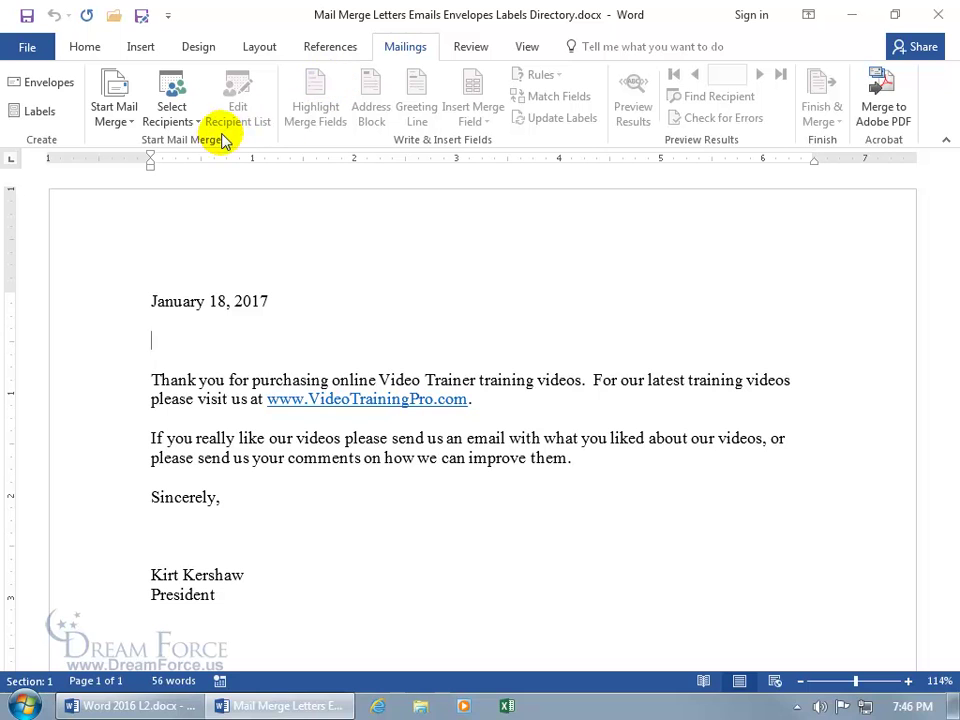
left_click(121, 123)
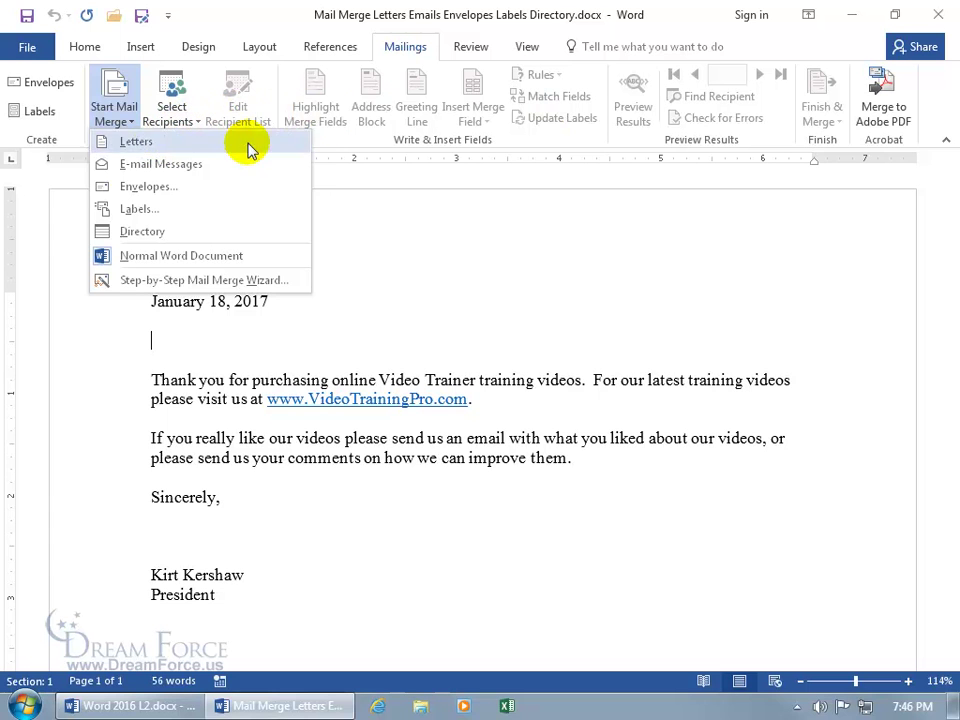
left_click(205, 283)
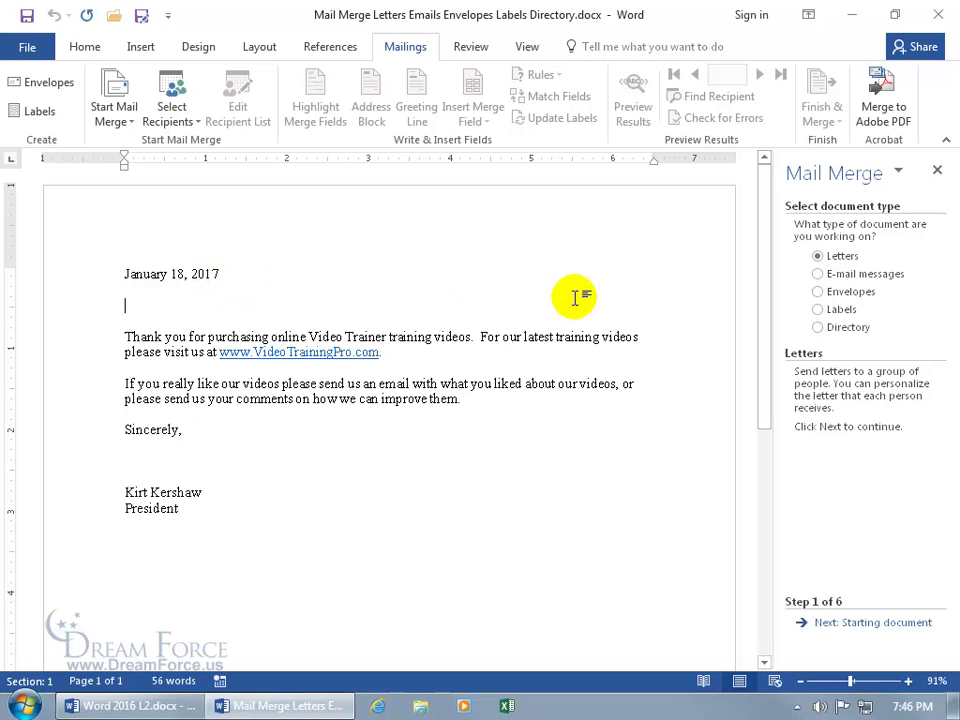
Dismiss the mail merge types list and advance the wizard to step 2, starting document.
left_click(113, 121)
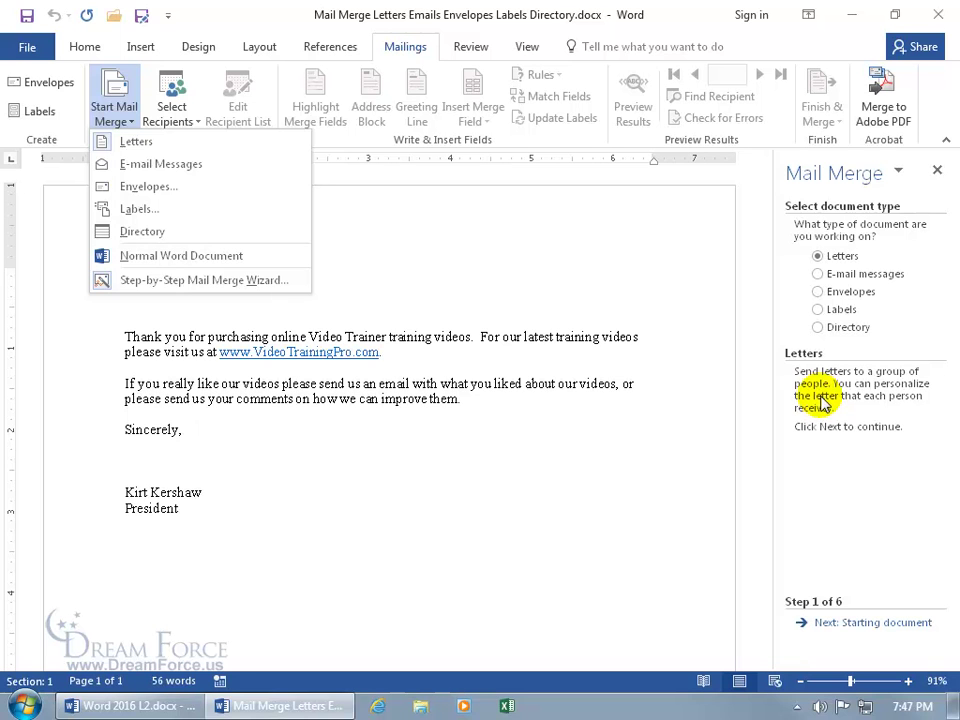
left_click(821, 561)
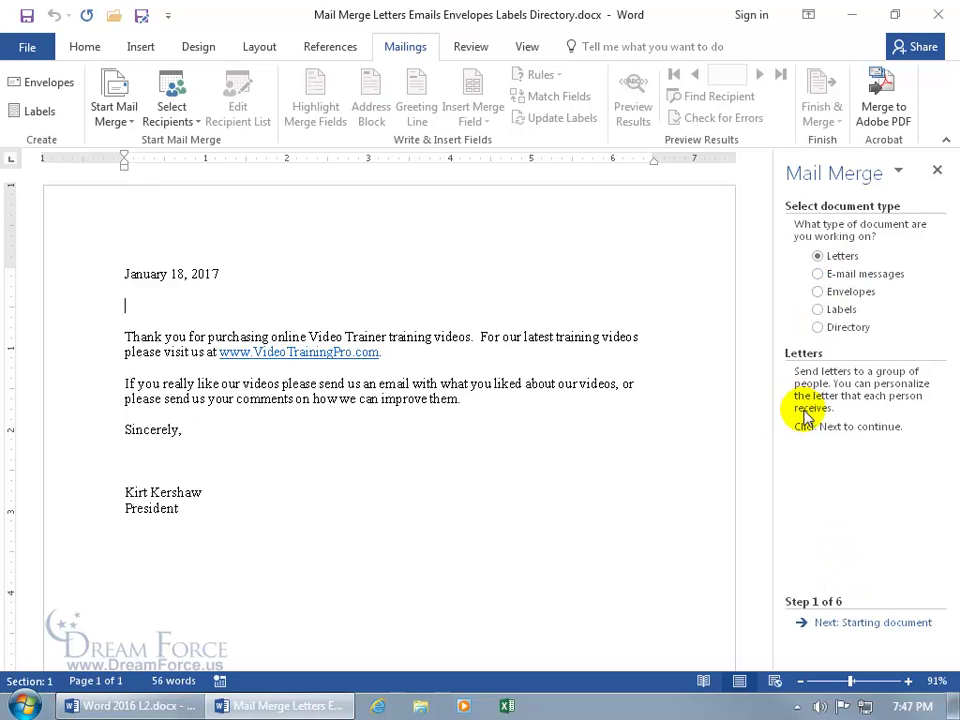
left_click(851, 621)
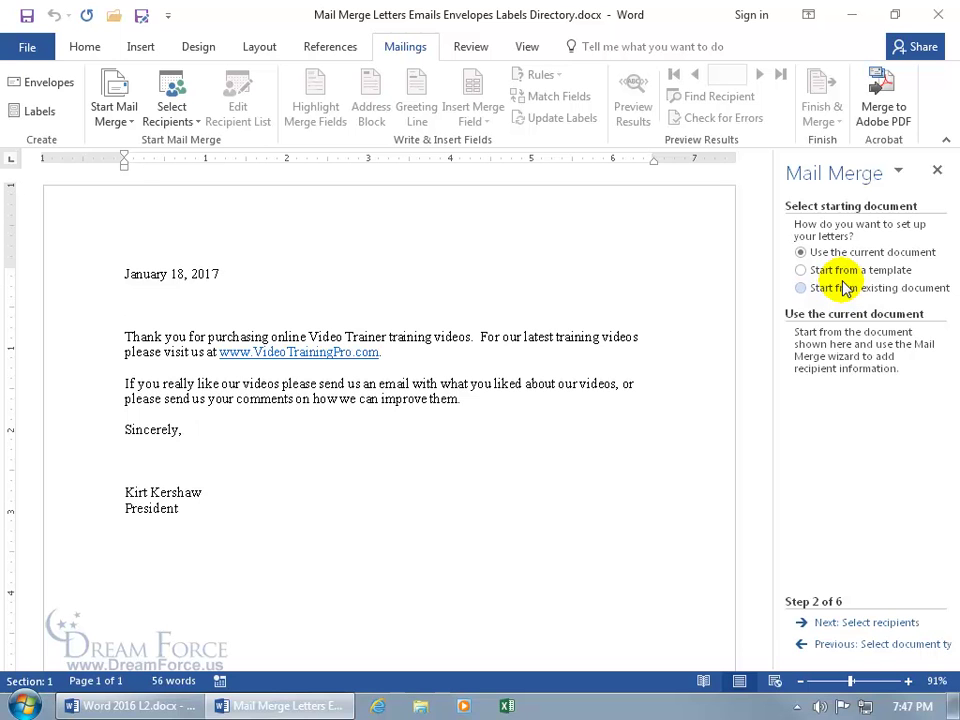
Try the template and existing-document options, cancel both, keep the current letter, and advance to recipients.
left_click(800, 270)
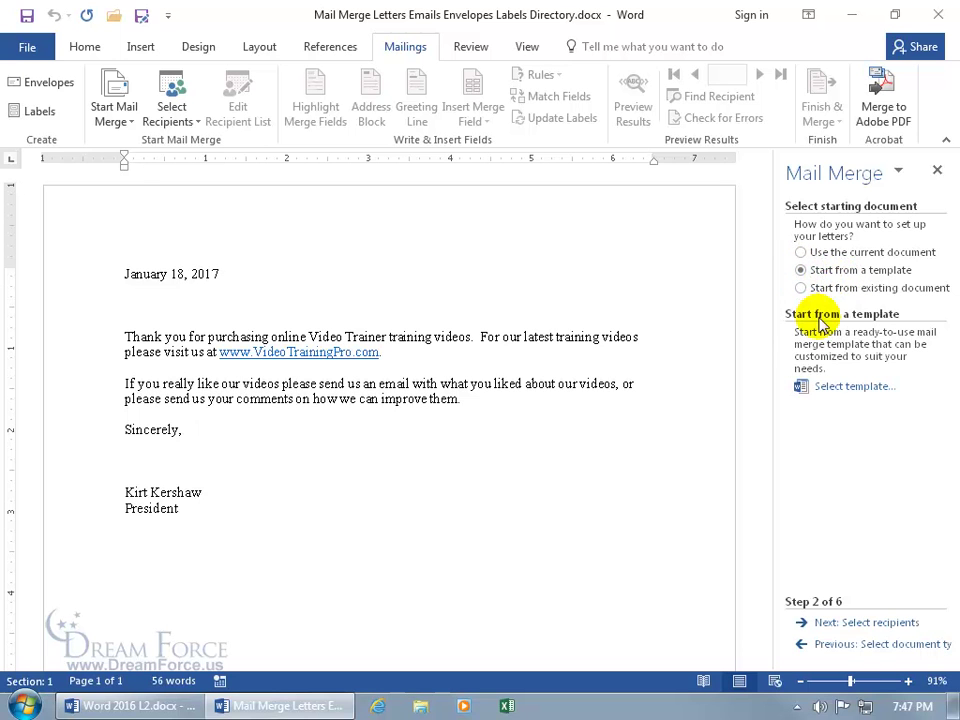
left_click(836, 390)
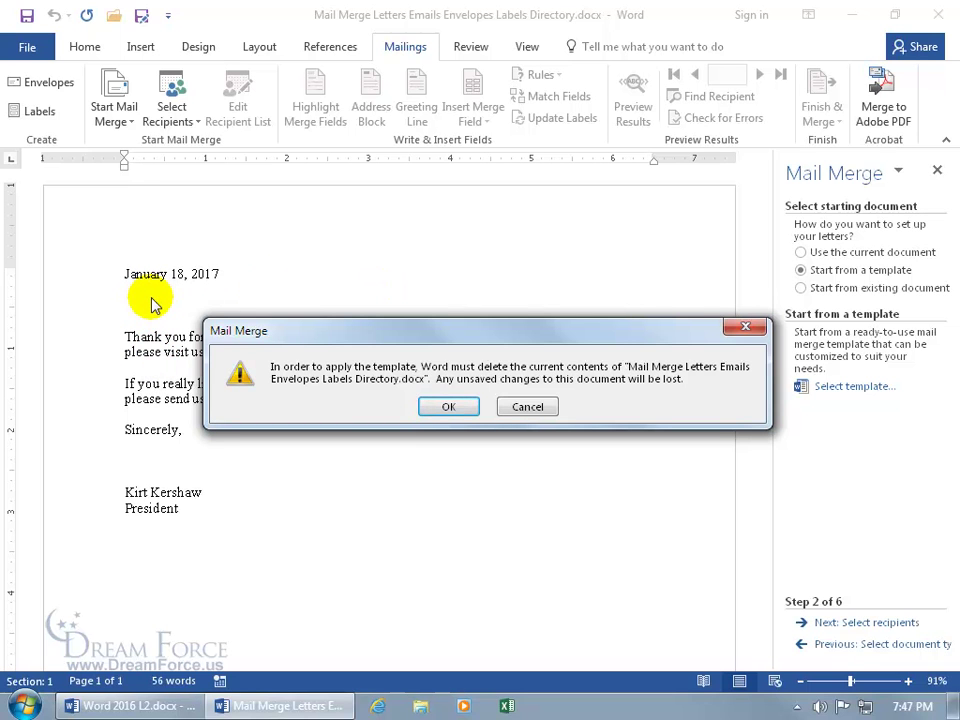
left_click(522, 407)
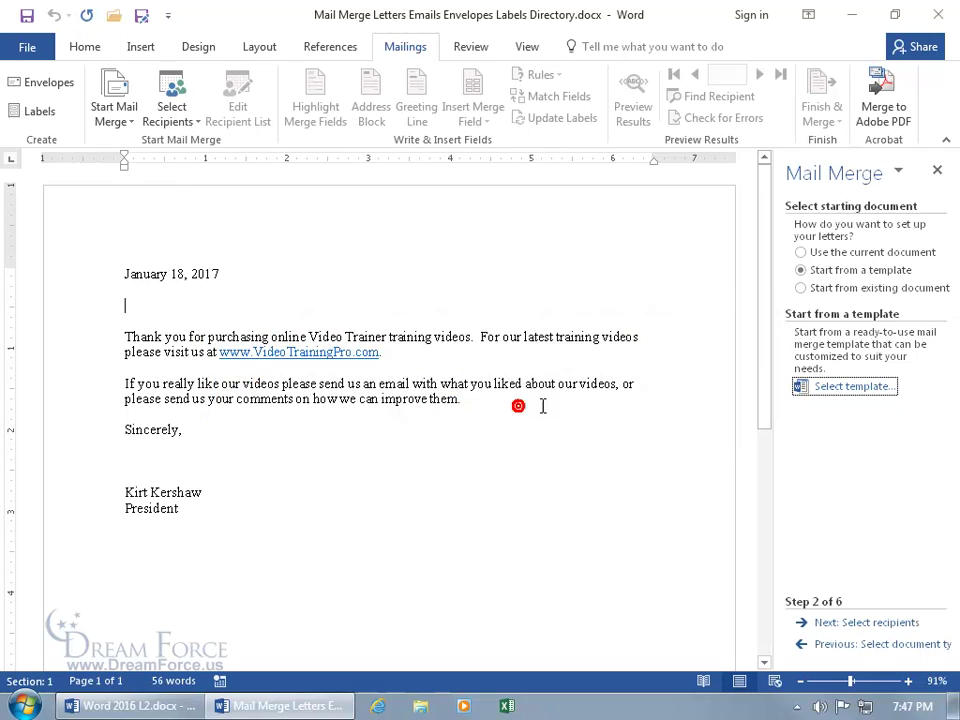
left_click(801, 288)
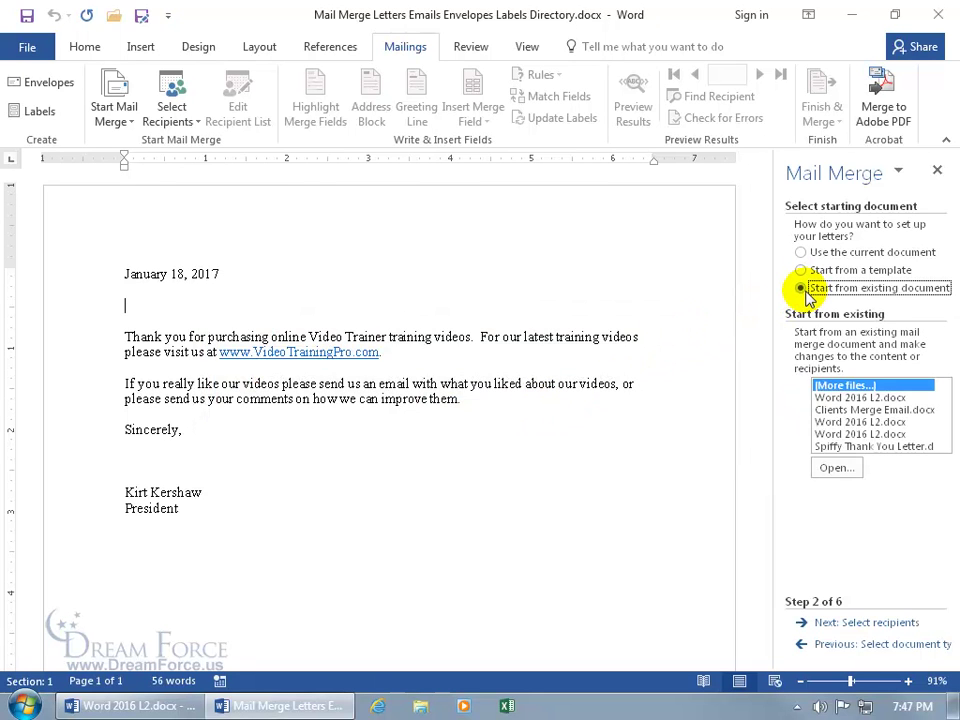
left_click(836, 467)
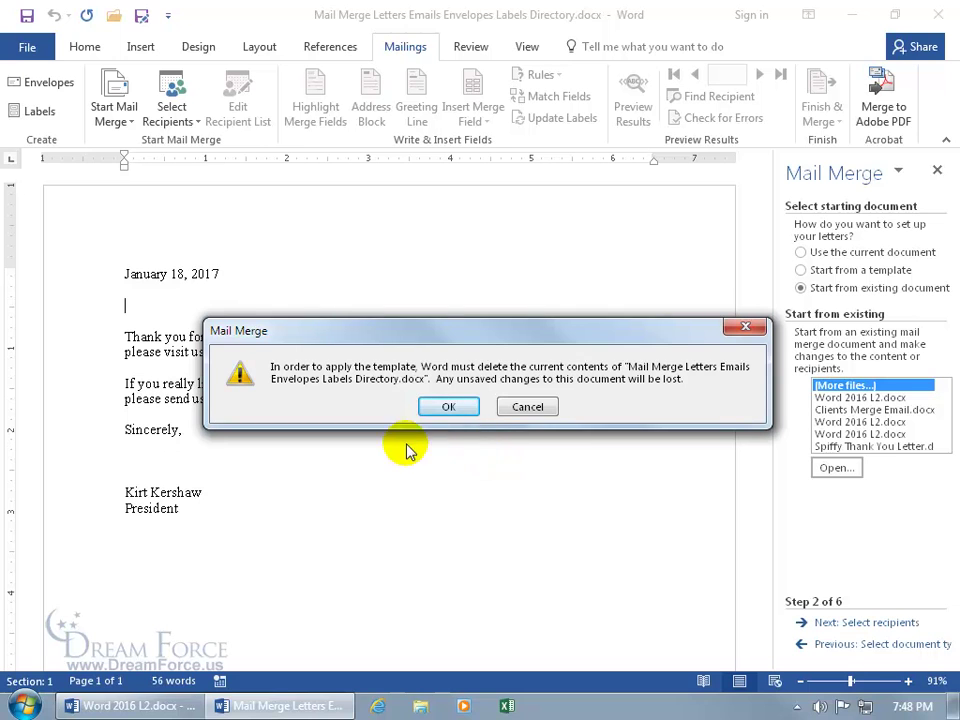
left_click(515, 408)
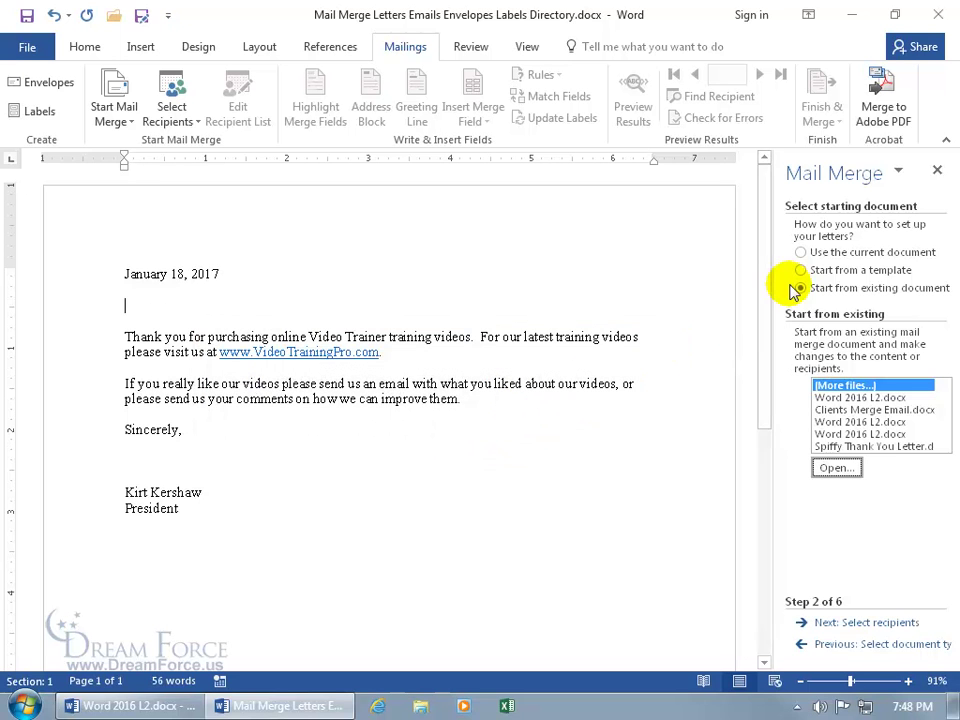
left_click(801, 252)
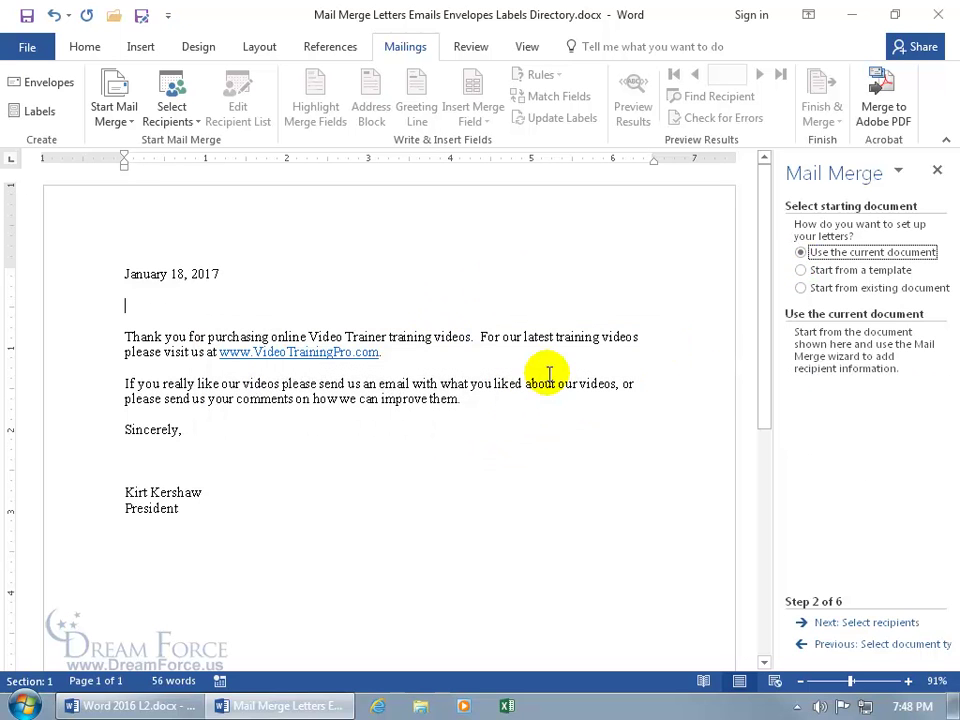
left_click(830, 623)
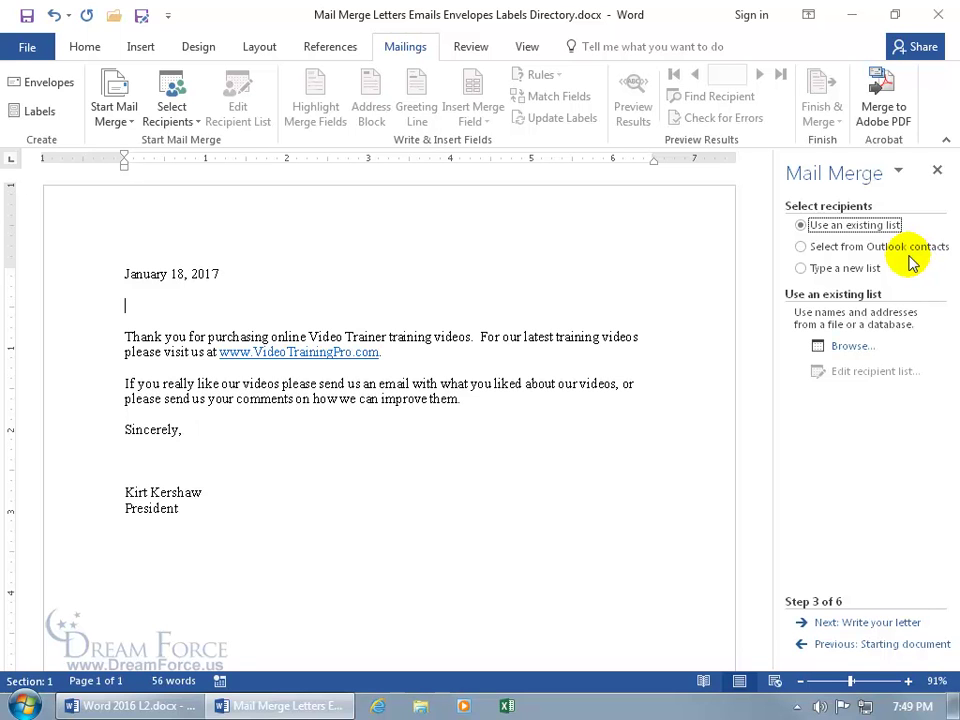
Choose Type a new list, create it, and open Customize Columns to edit its field names.
left_click(806, 271)
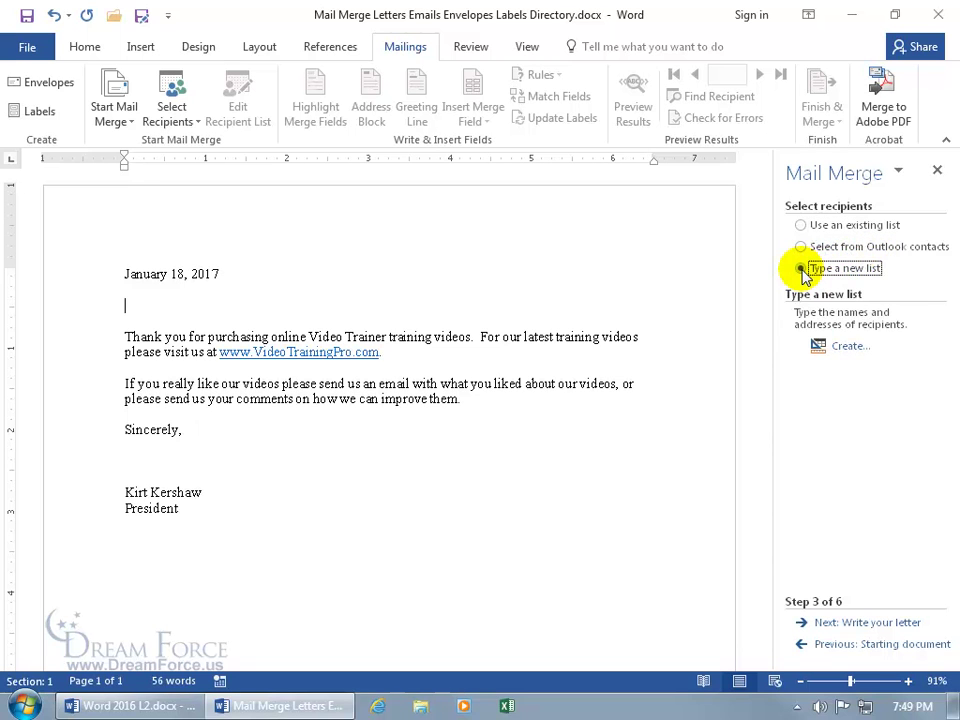
left_click(841, 347)
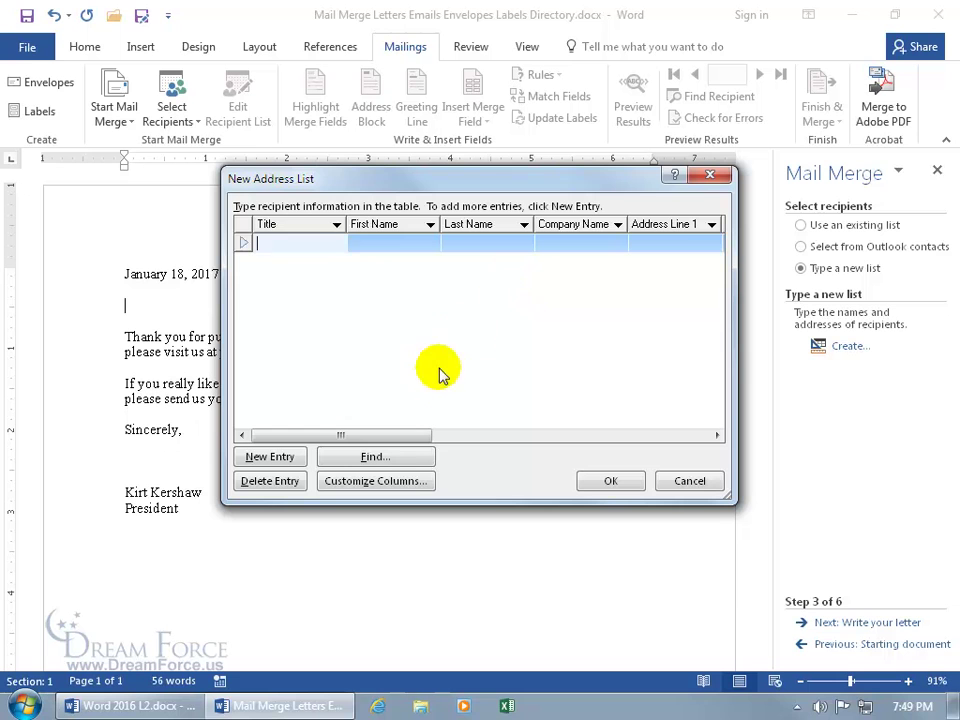
left_click_drag(408, 447, 365, 447)
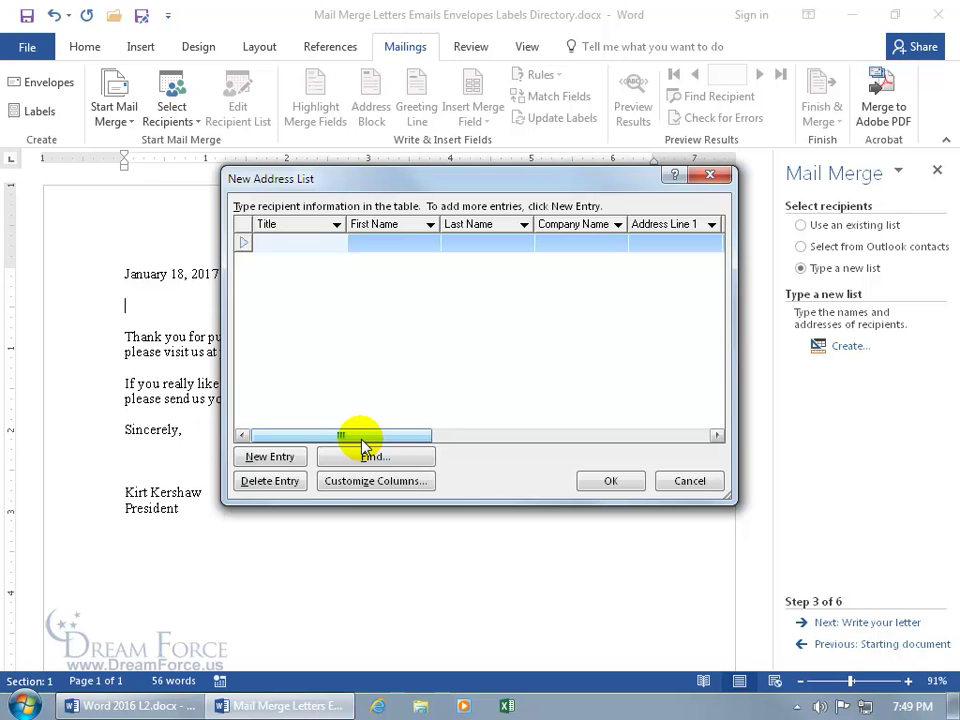
left_click(355, 484)
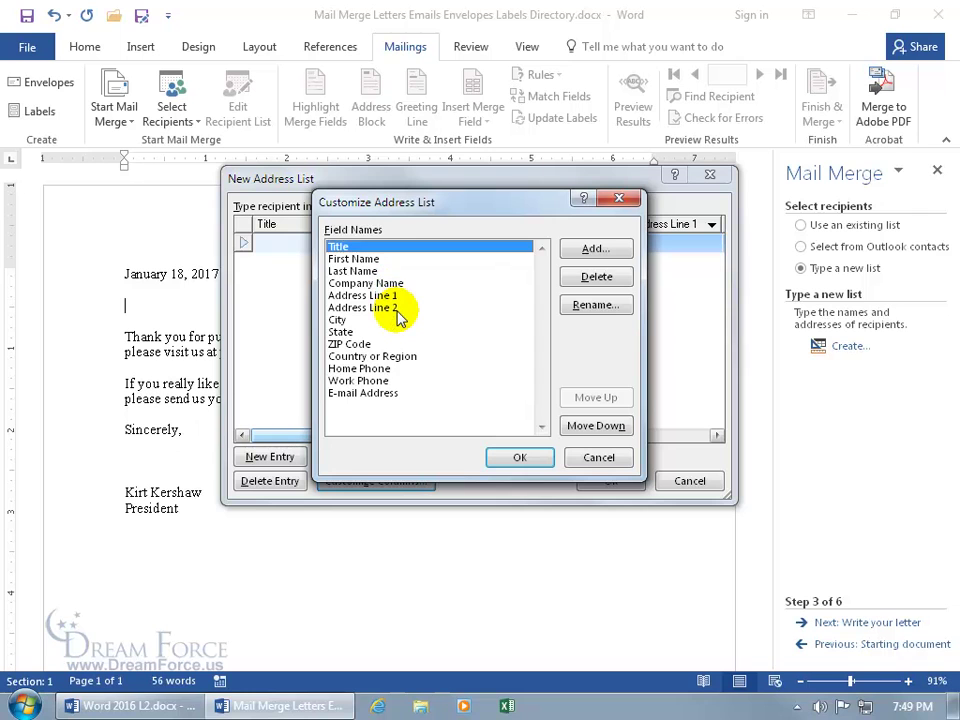
Add a Total Orders field and move it up to sit directly after Last Name.
left_click(370, 381)
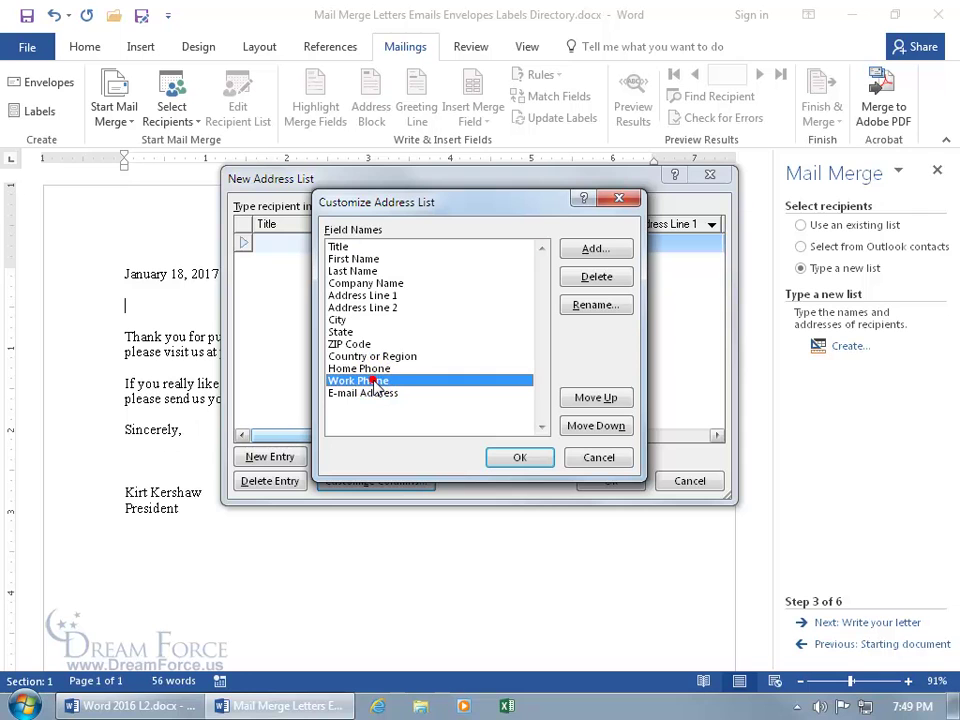
left_click(600, 252)
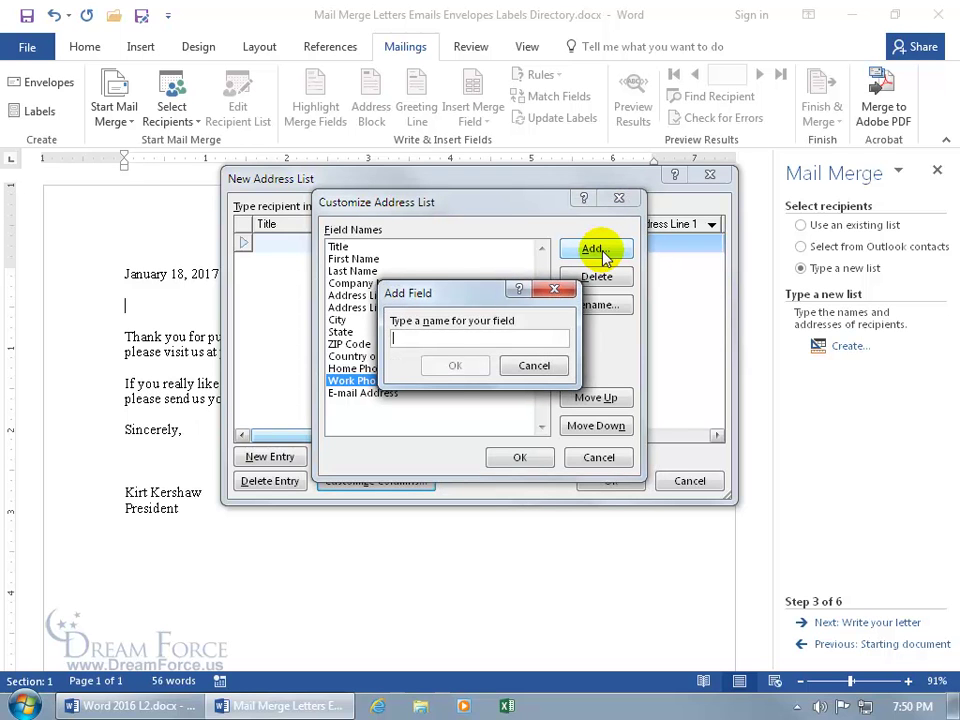
type("Total Orders")
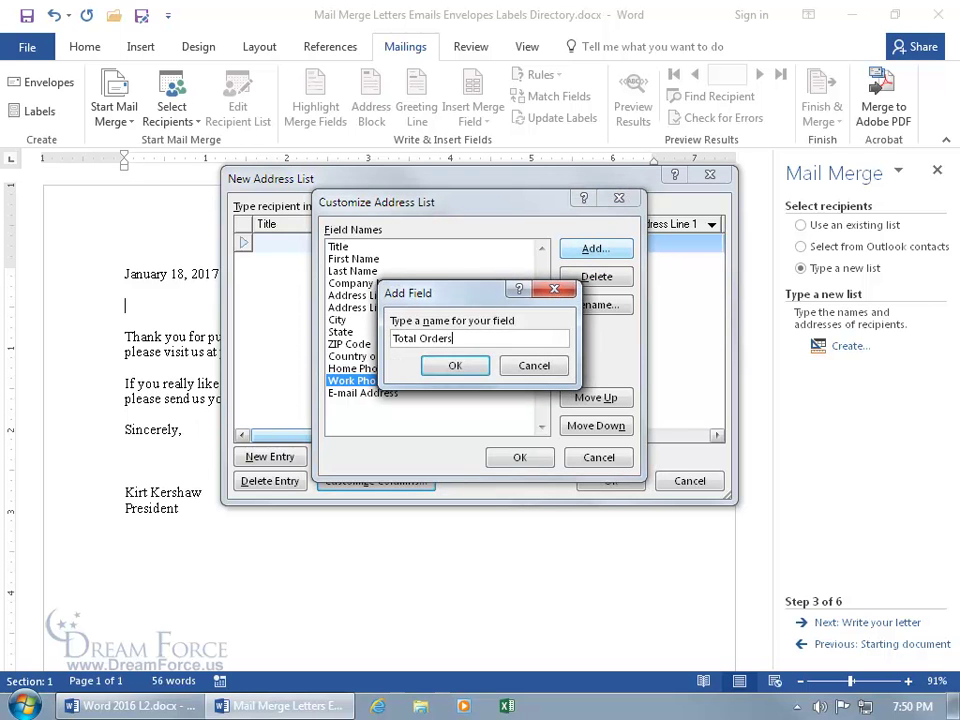
left_click(460, 365)
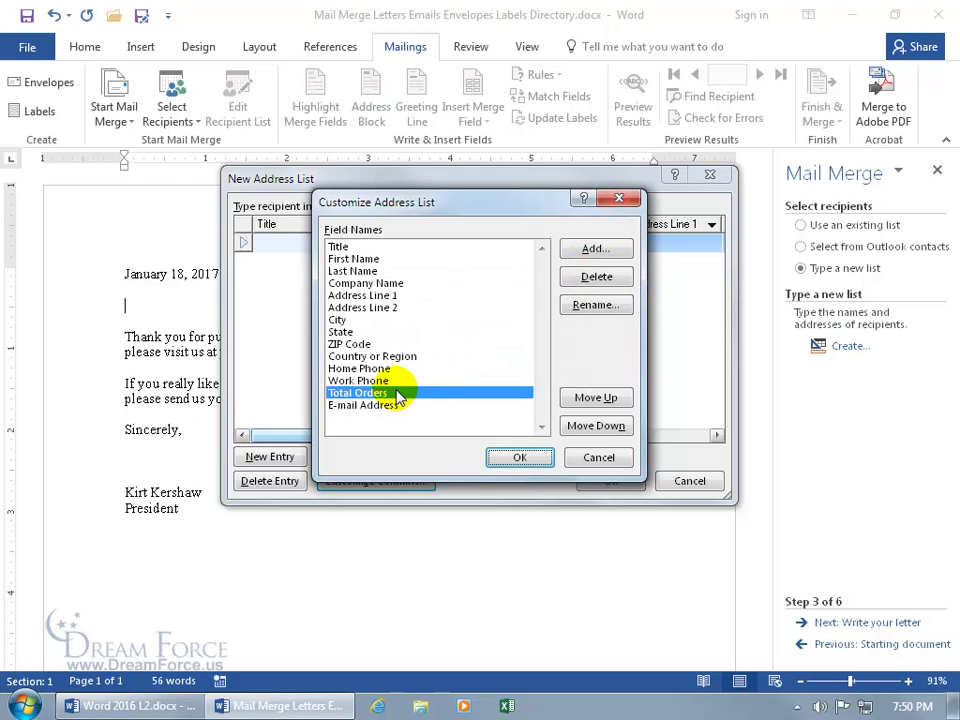
left_click_drag(424, 207, 424, 276)
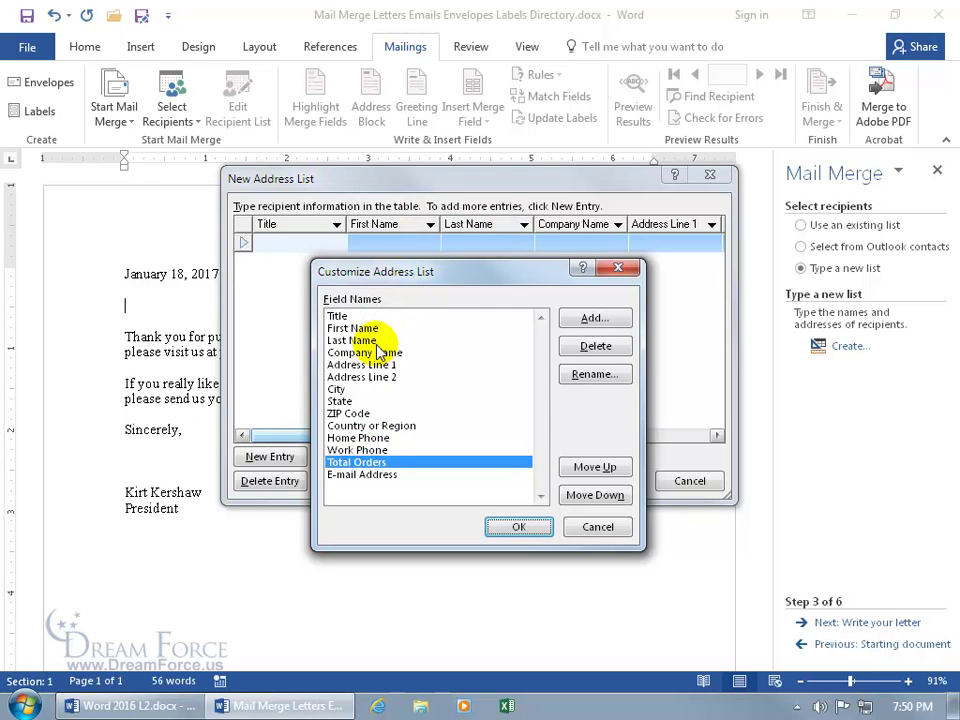
left_click(588, 468)
left_click(588, 469)
left_click(588, 470)
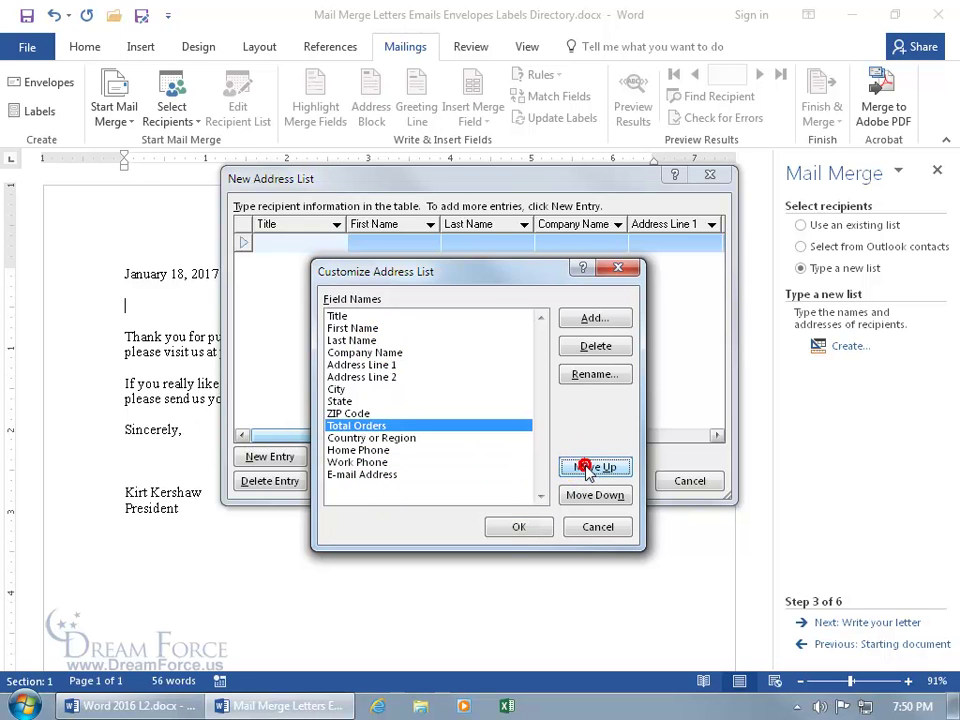
left_click(588, 470)
left_click(588, 470)
left_click(588, 470)
left_click(588, 470)
left_click(588, 470)
left_click(588, 470)
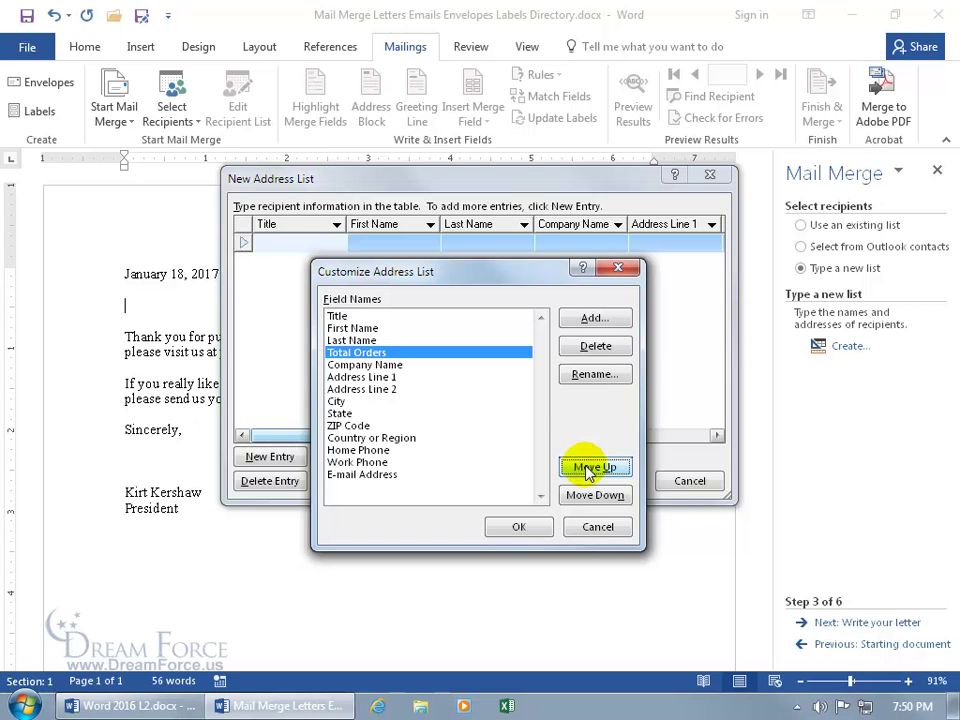
left_click(512, 526)
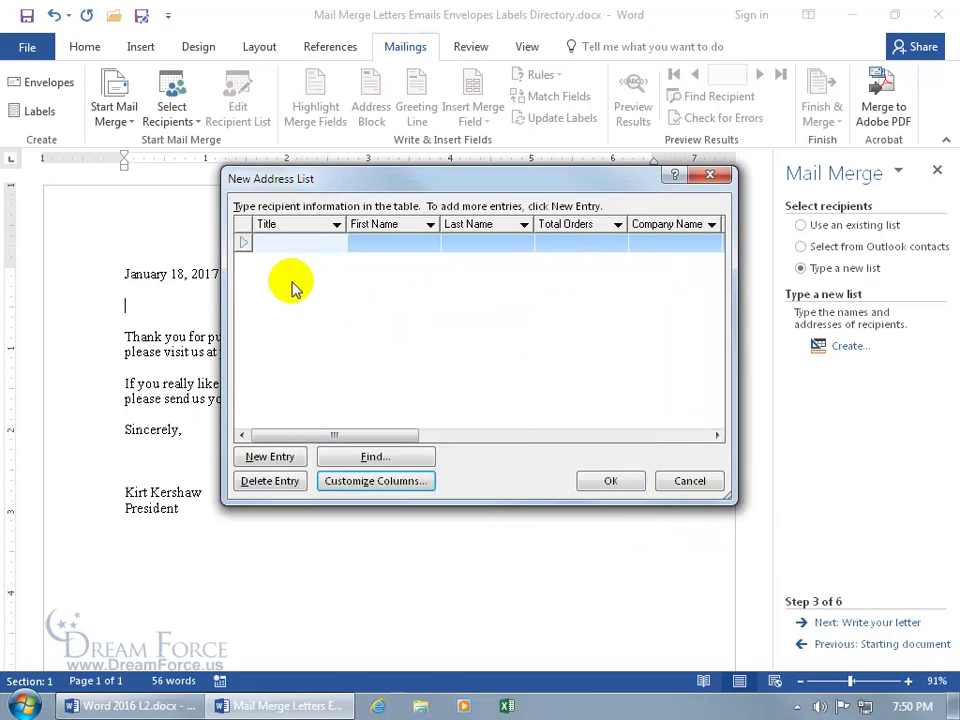
Fill in the first recipient with title Mr., first and last name, and Total Orders 5.
type("Mr.")
key("Tab")
type("Kirt")
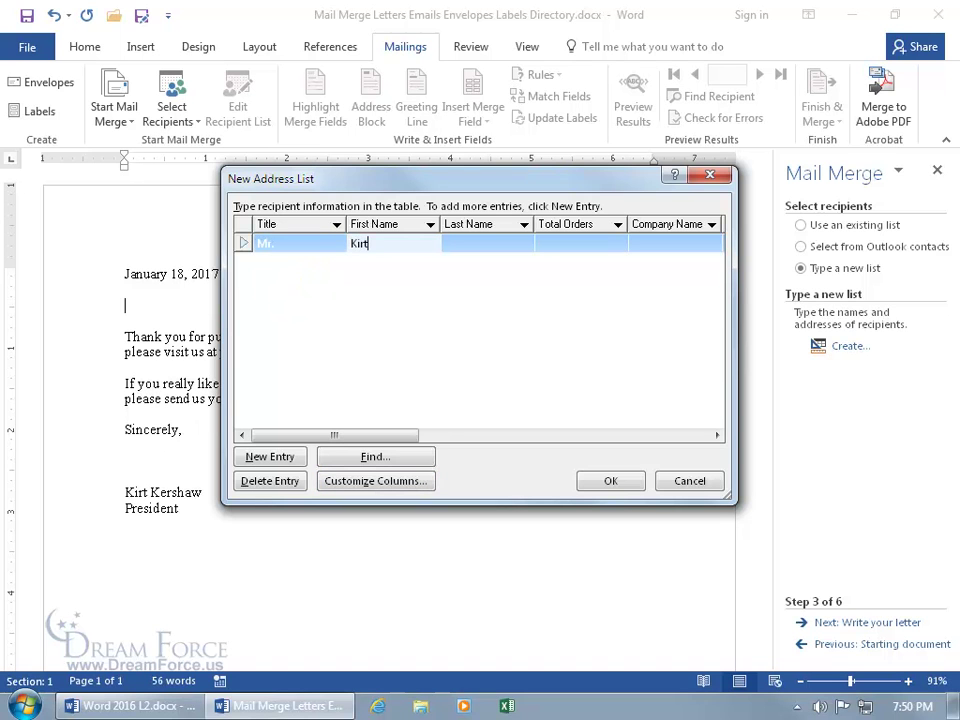
key("Tab")
type("Kershaw")
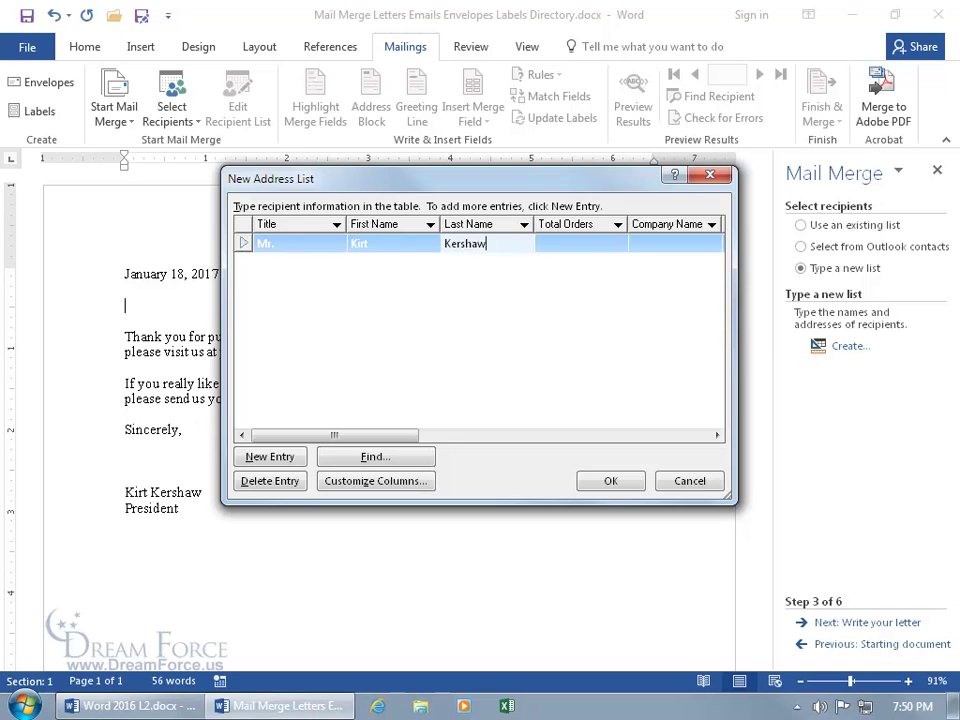
key("Tab")
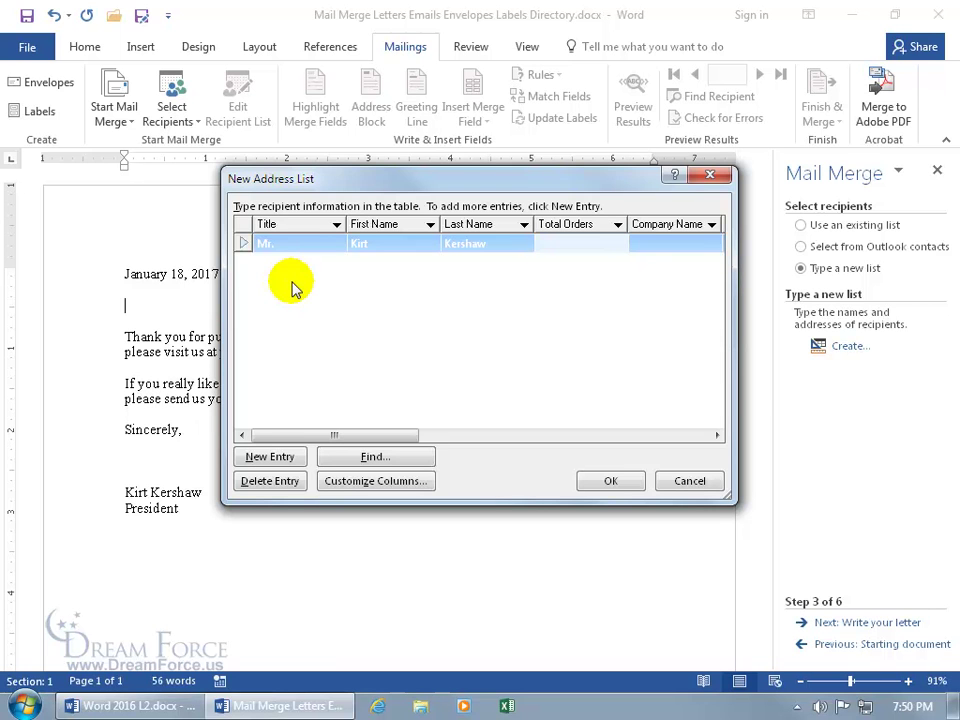
type("5")
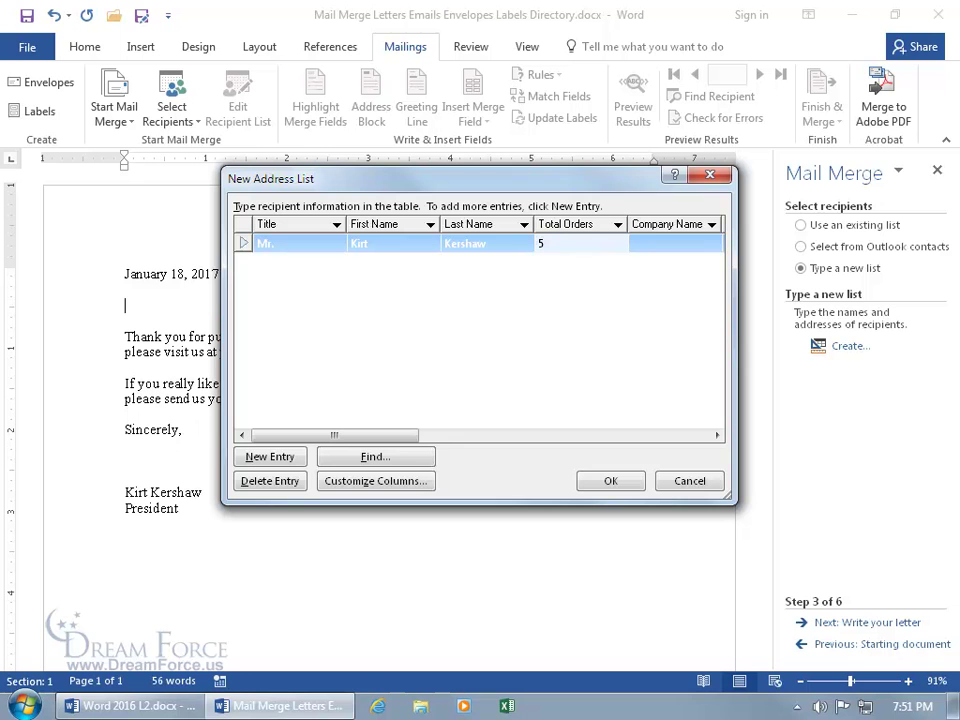
Add a second recipient with title Mrs., first and last name, and Total Orders 3.
left_click(266, 458)
type("Mrs.")
key("Tab")
type("Doubt")
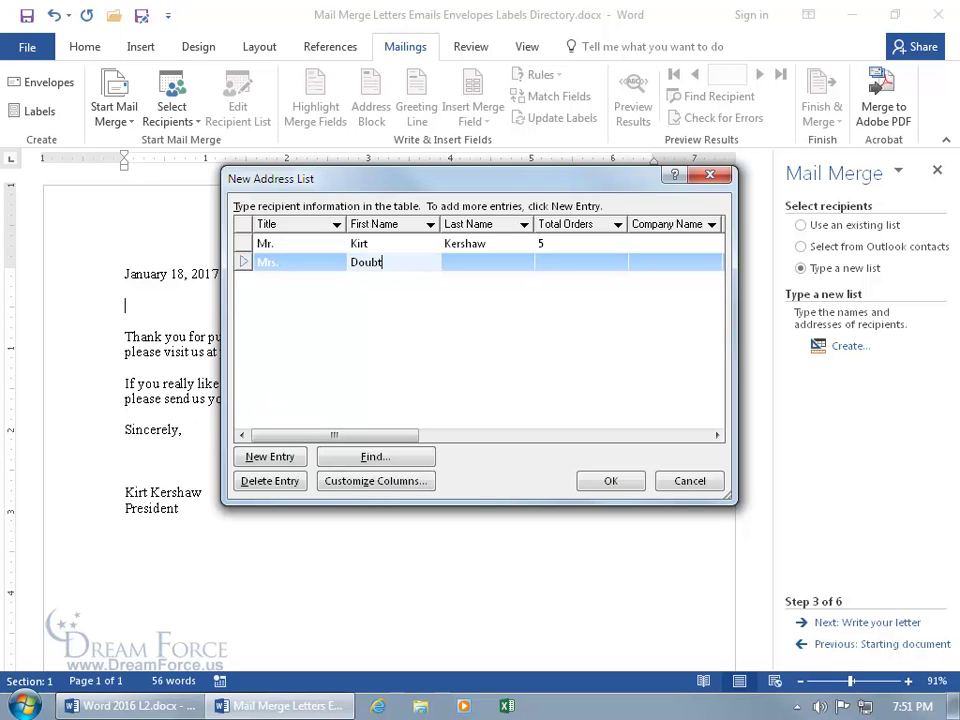
key("Tab")
type("Fire")
key("Tab")
type("3")
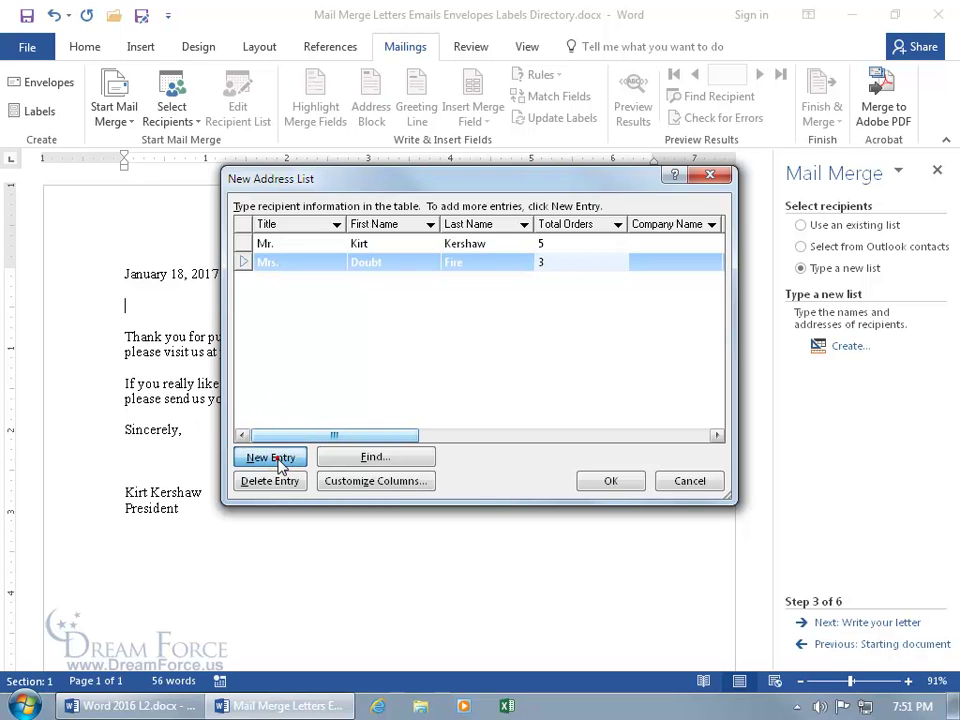
Add a third recipient with title Mrs., first and last name, and Total Orders 2.
left_click(272, 458)
type("Mrs.")
key("Tab")
type("Minne")
key("Tab")
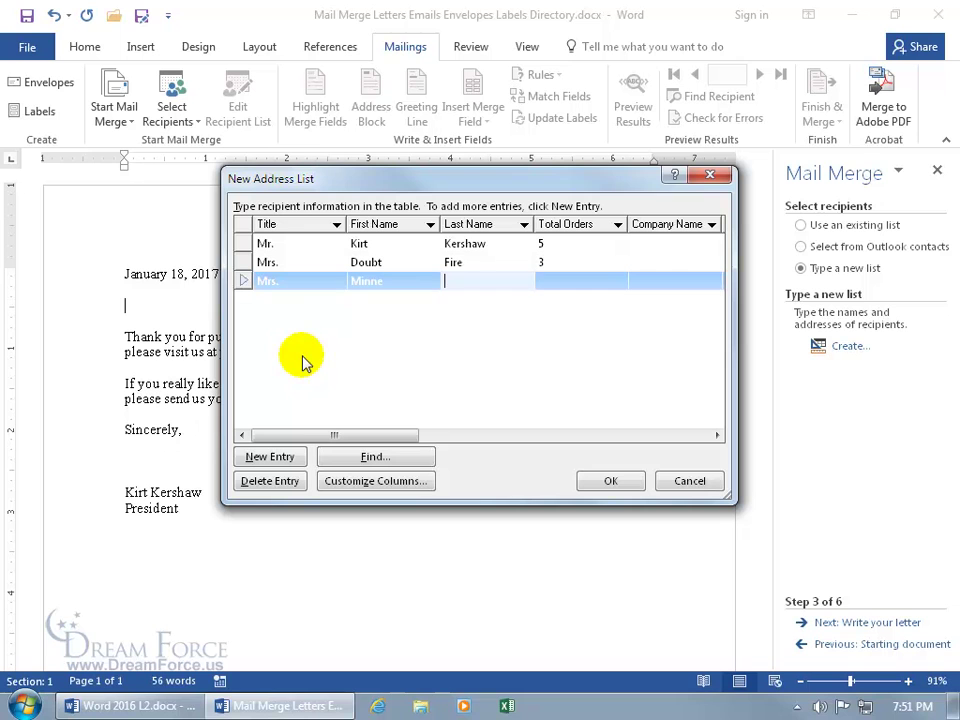
type("Mouse")
key("Tab")
type("2")
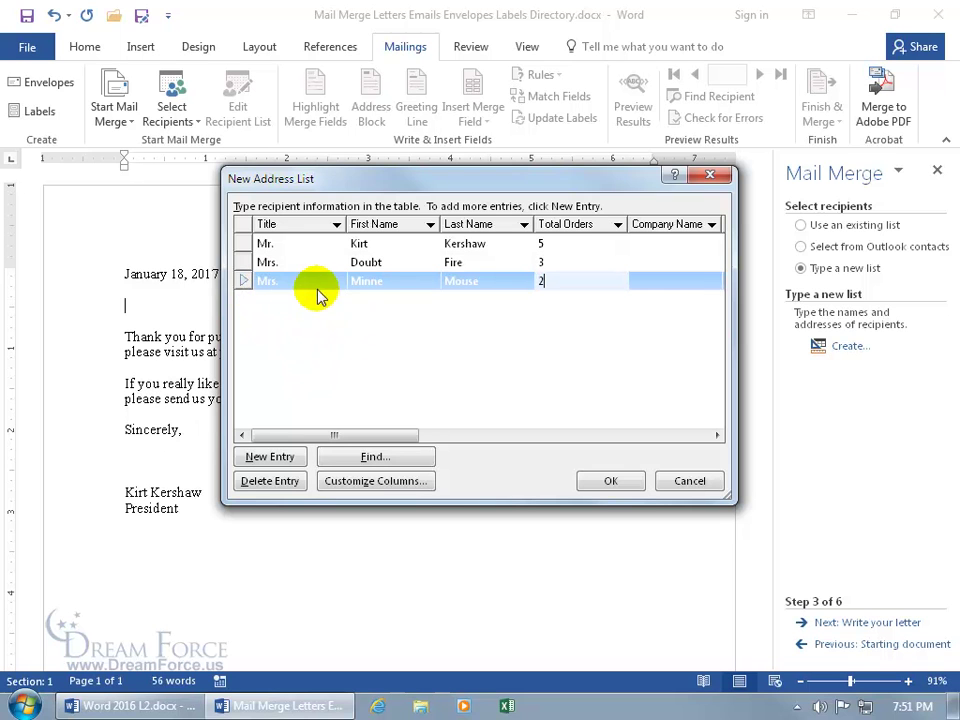
Delete the third recipient, then search the First Name field for 'k' to locate the first recipient.
left_click(269, 481)
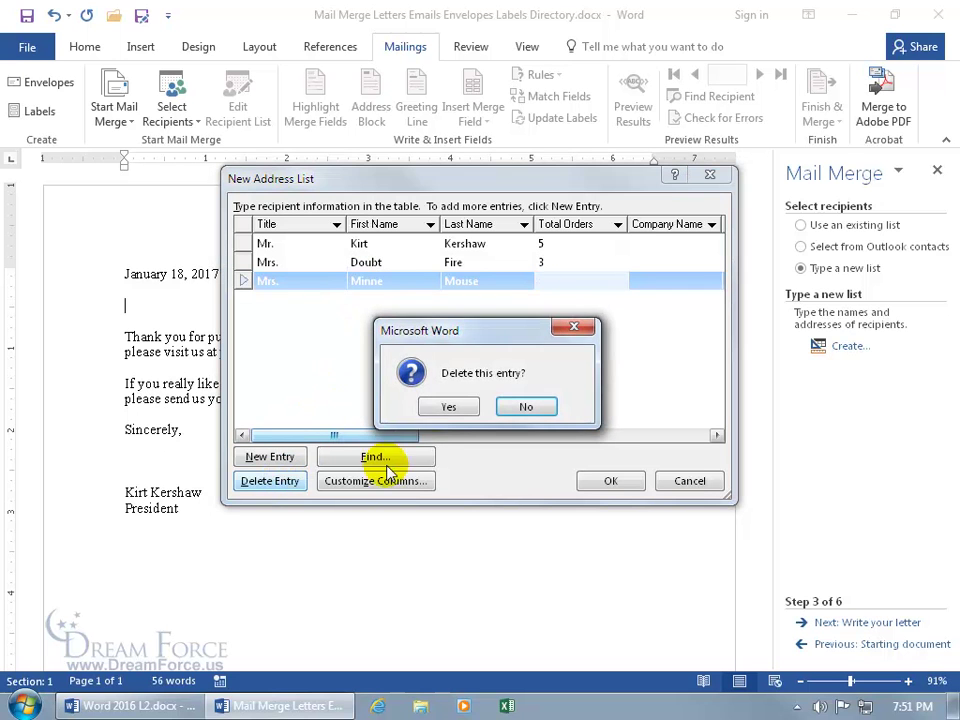
left_click(439, 410)
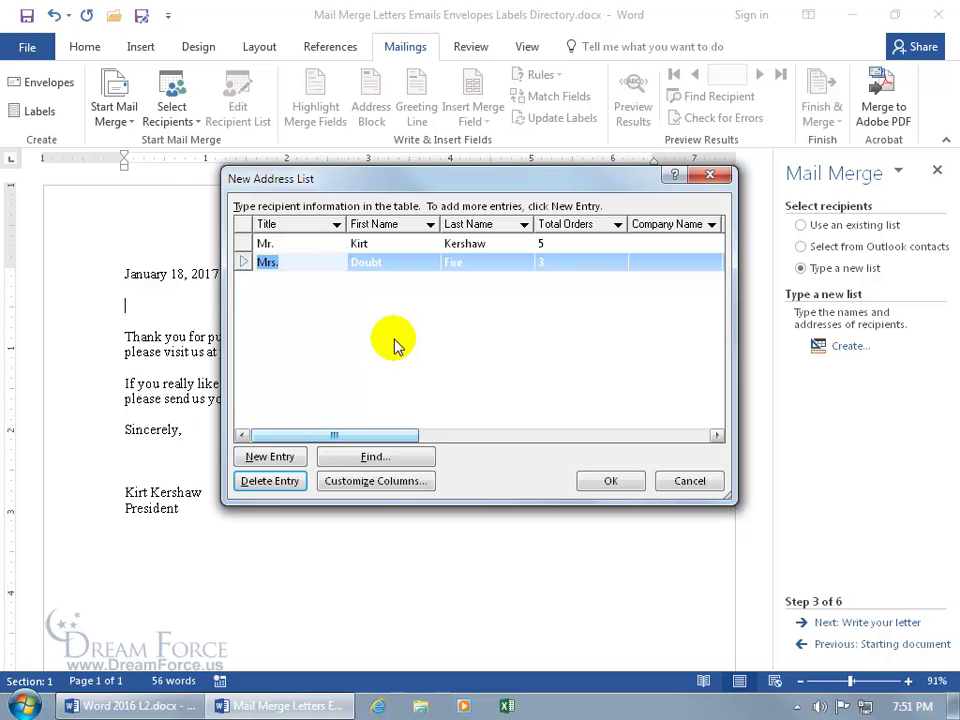
left_click(377, 456)
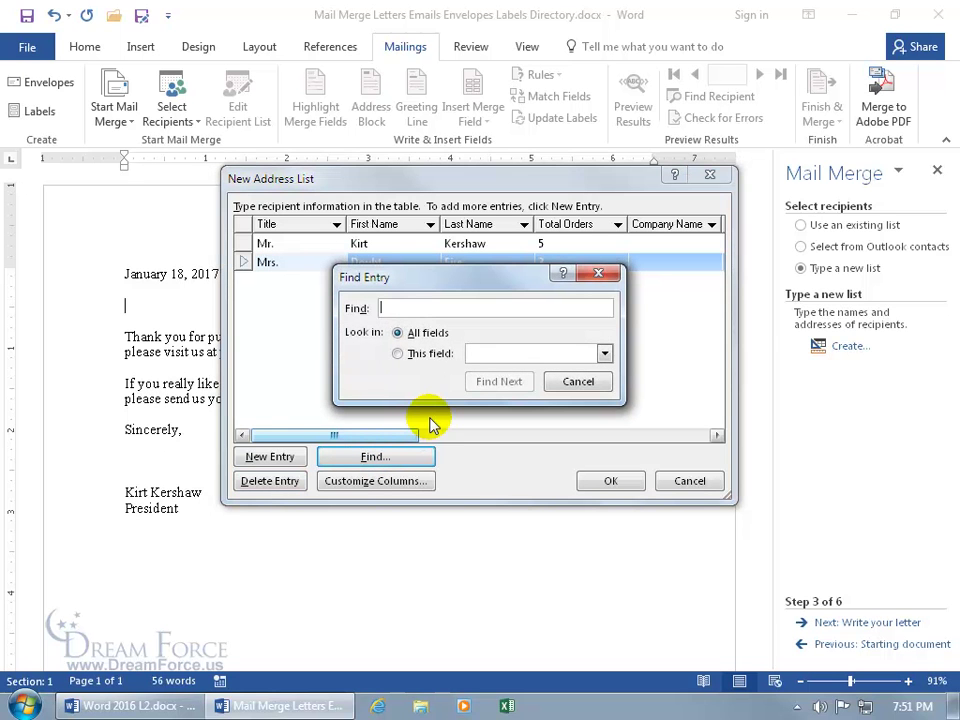
type("kirt")
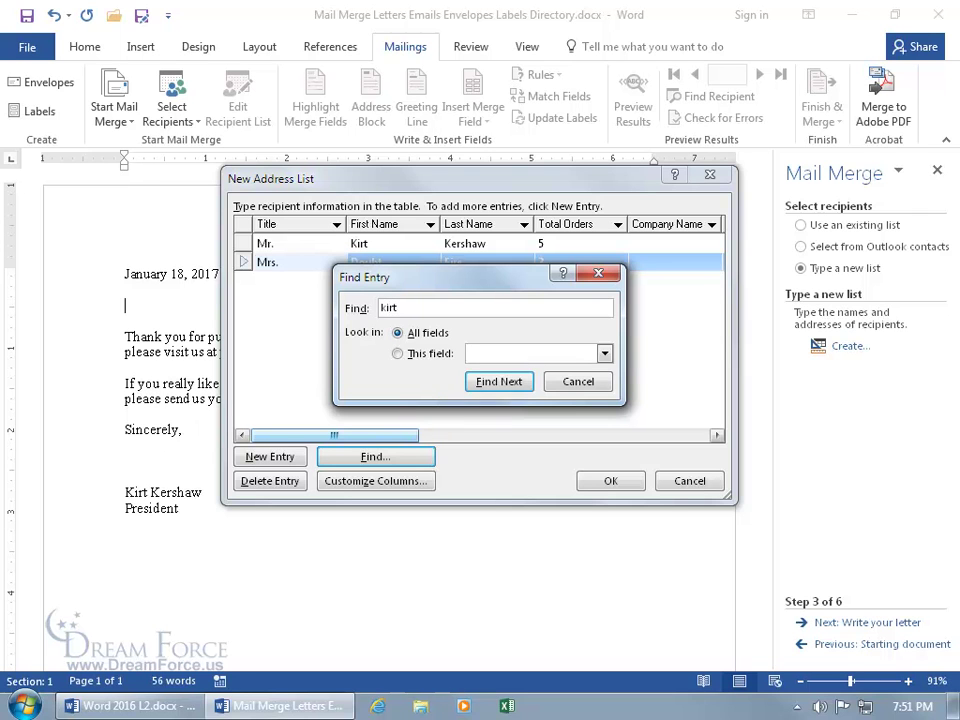
left_click(420, 358)
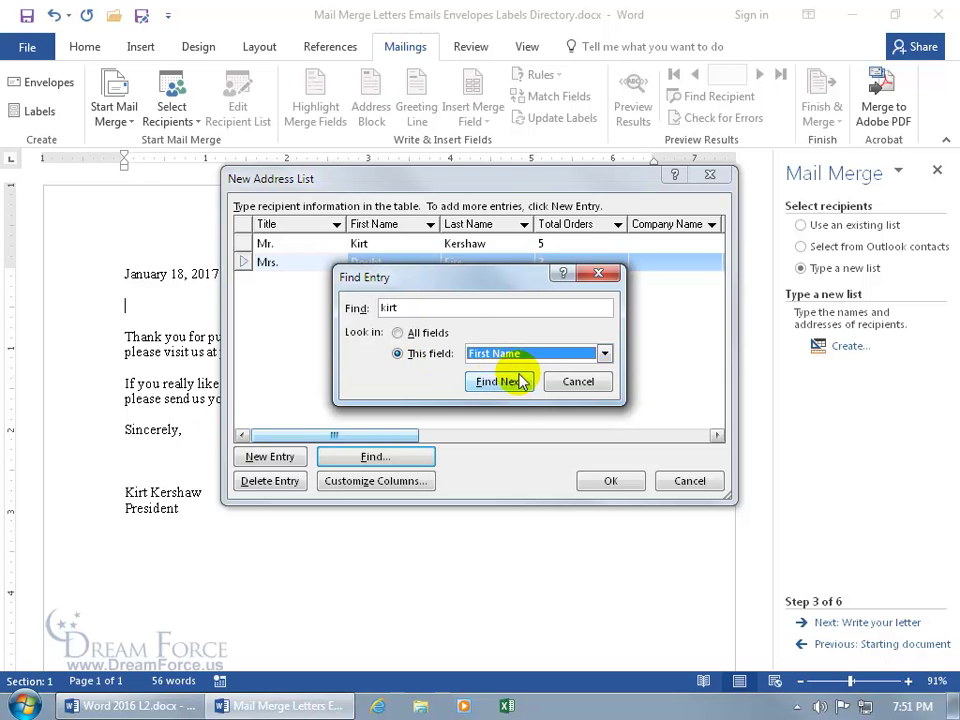
left_click(604, 354)
left_click(579, 330)
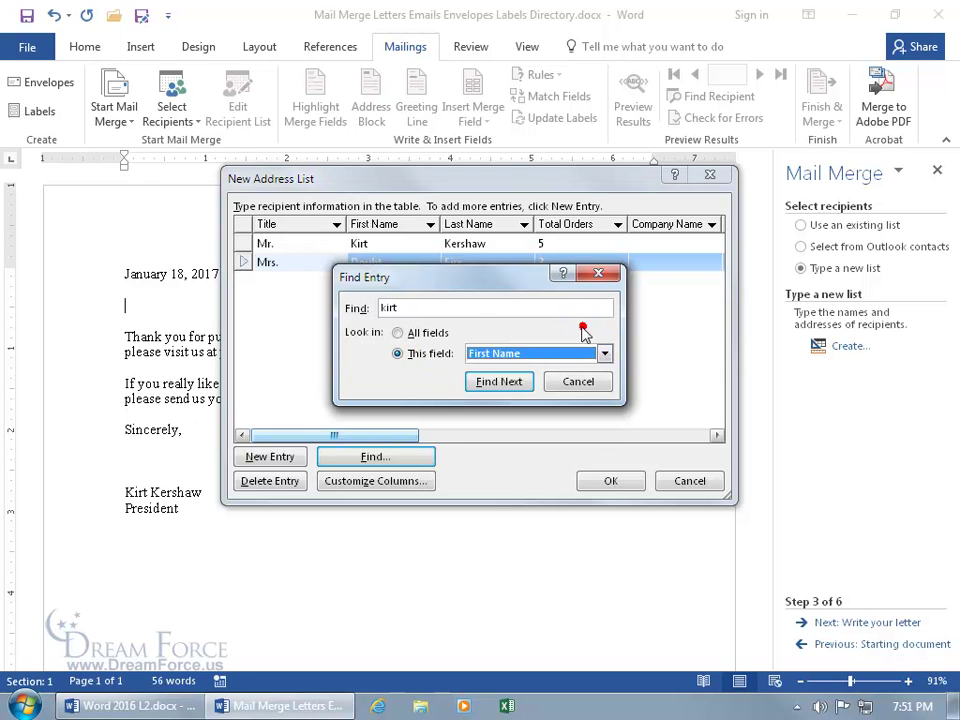
left_click(510, 384)
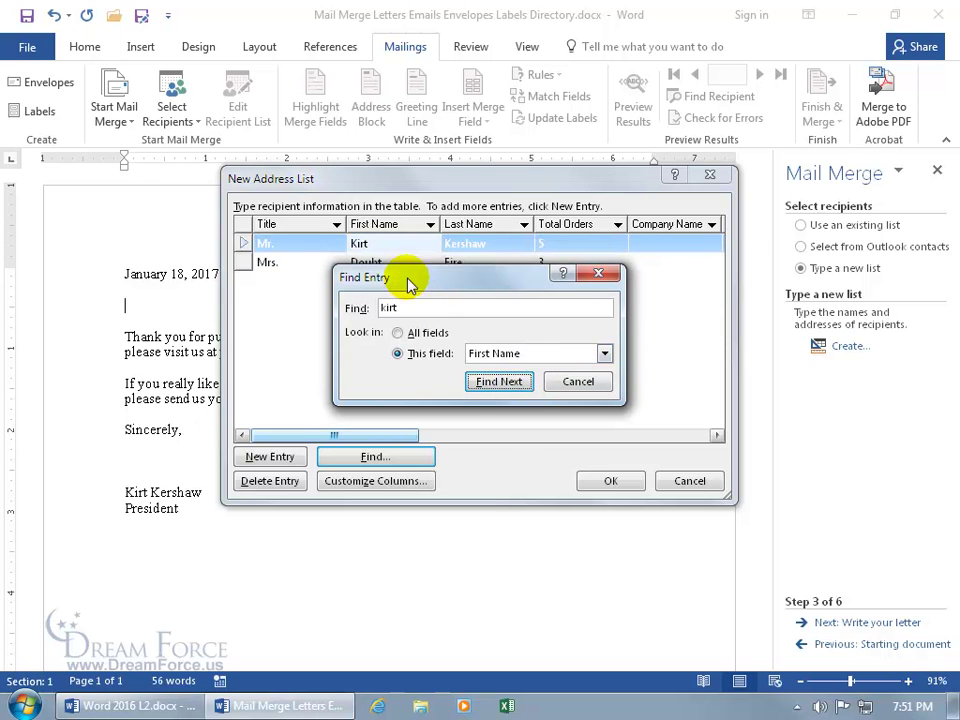
left_click(578, 383)
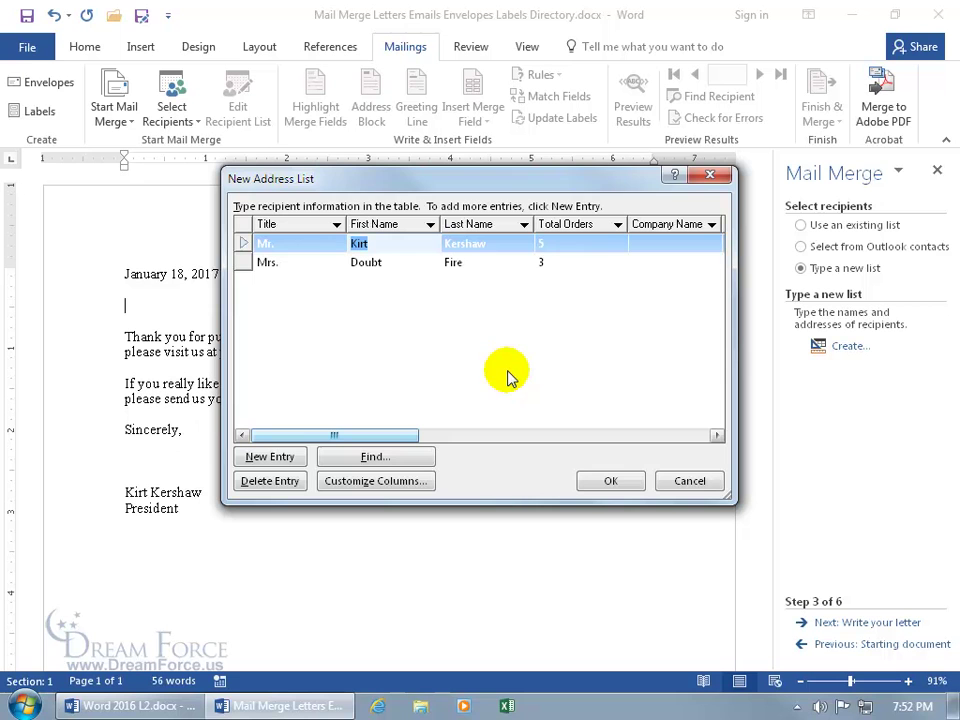
Save the address list to the Desktop as New Spiffy Database.
left_click(617, 482)
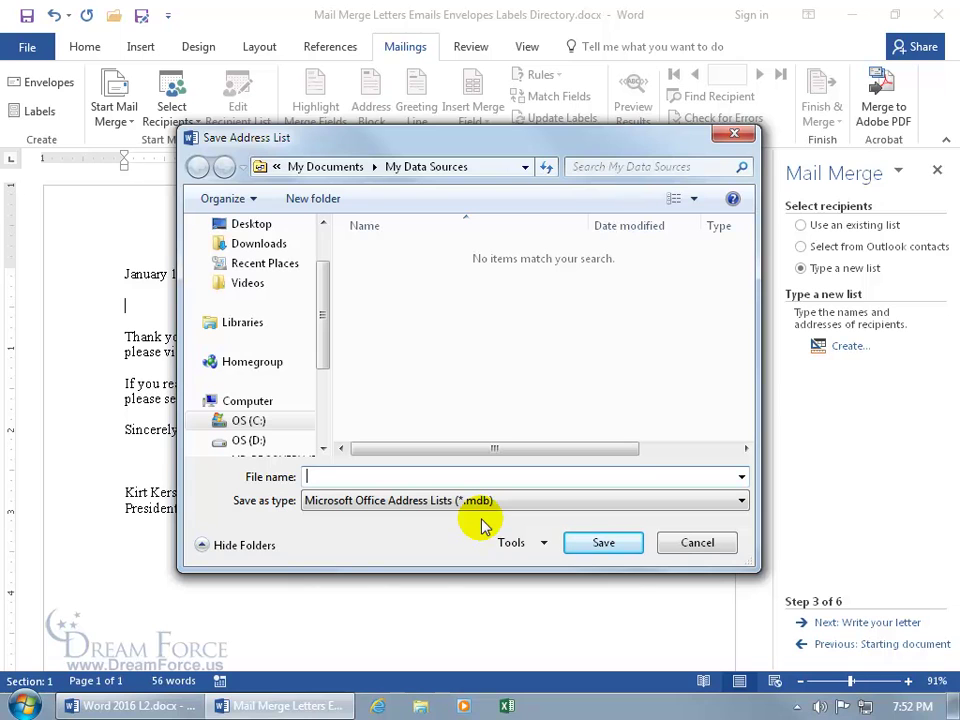
type("New Spiffy Database")
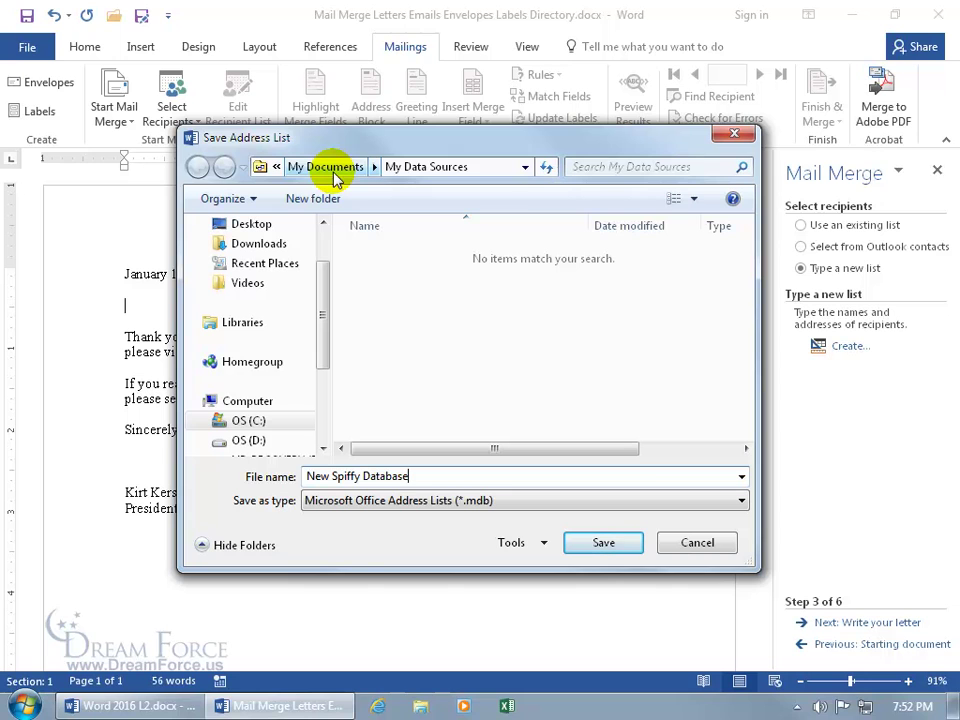
left_click(250, 224)
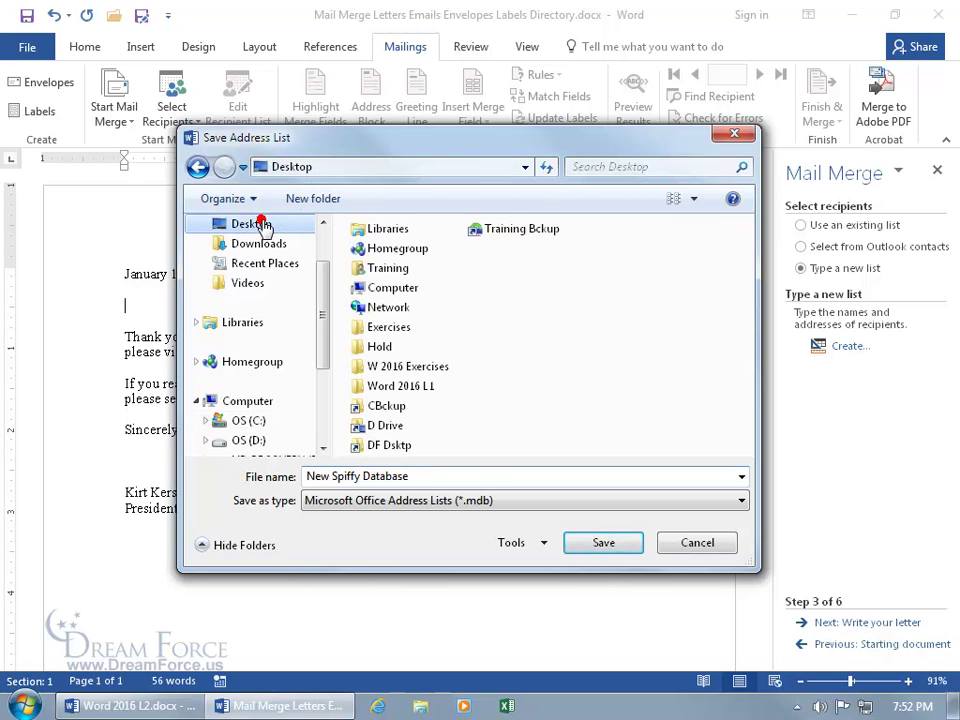
left_click(590, 546)
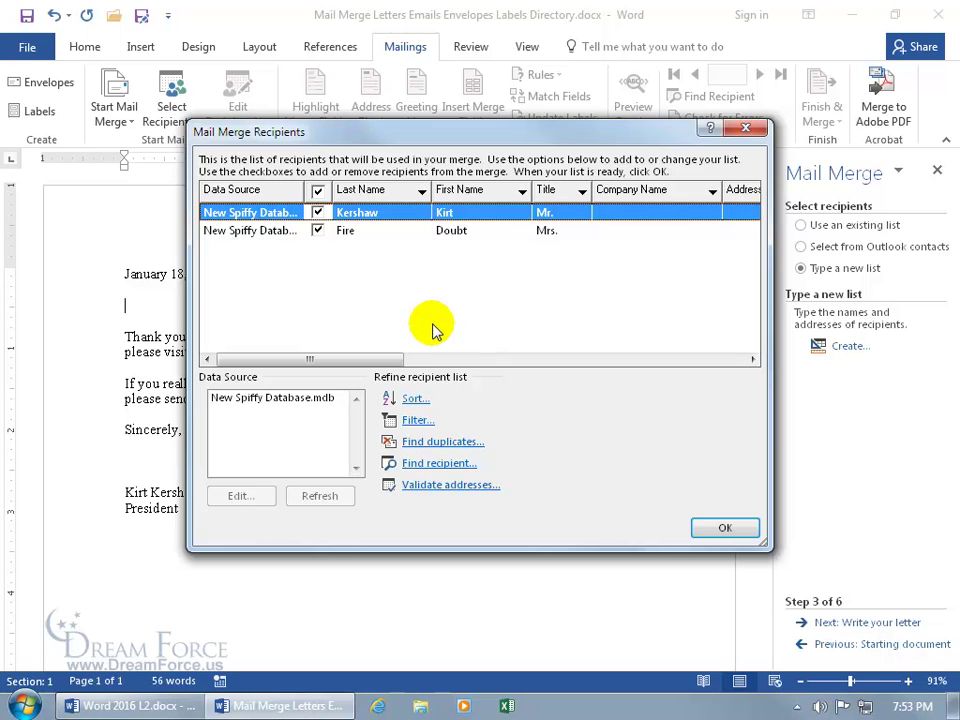
Accept the merge recipients, then minimize and restore the Mail Merge Letters window.
left_click(718, 530)
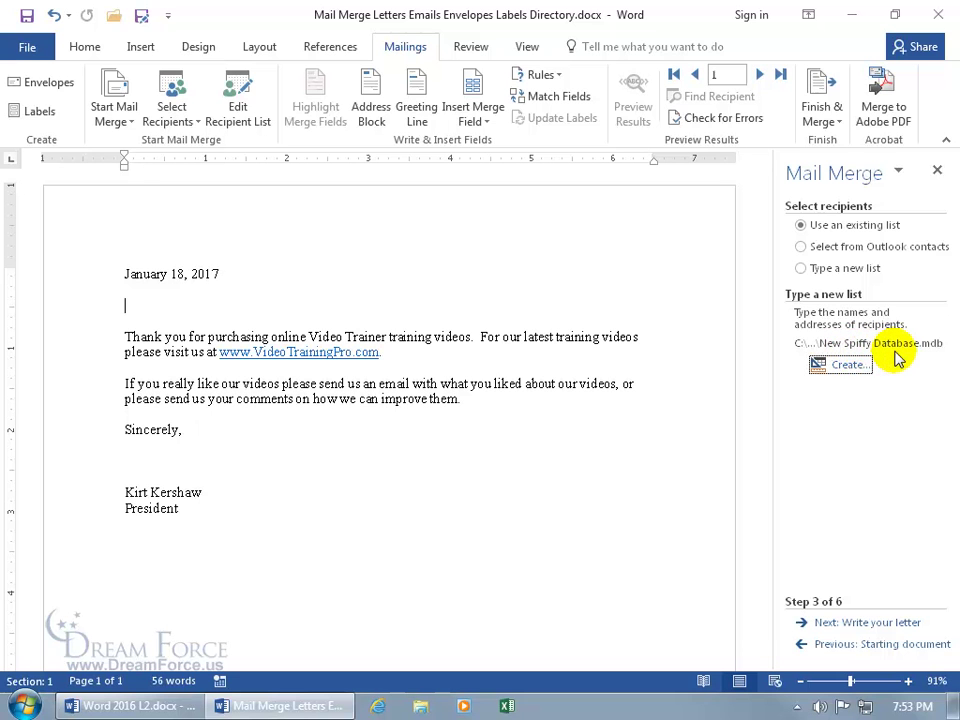
left_click(858, 24)
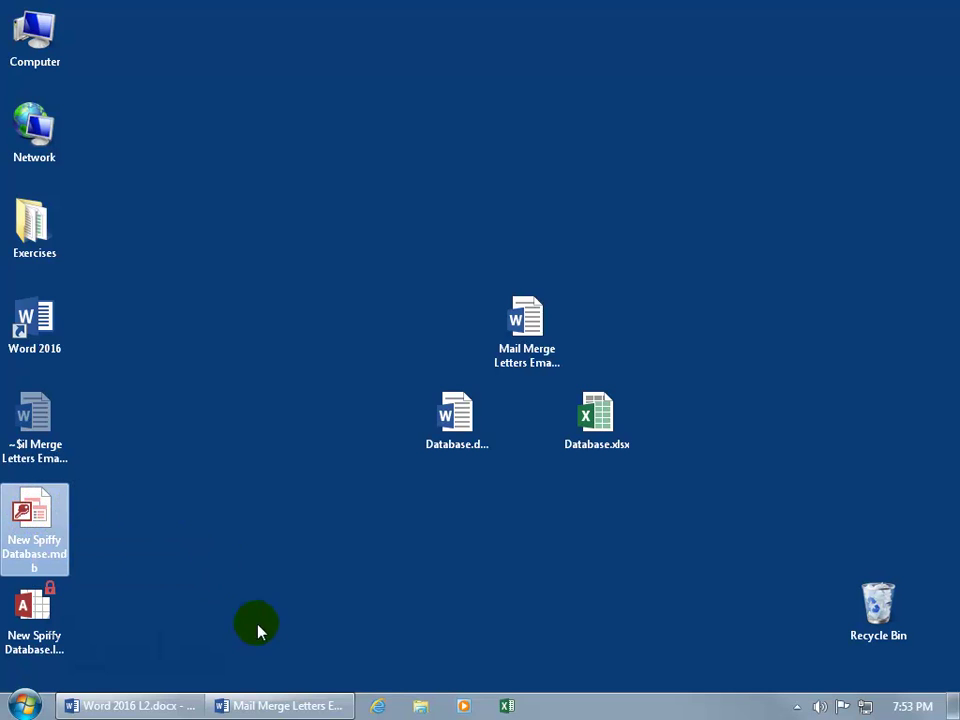
left_click(284, 707)
scroll(500, 510, "up", 1)
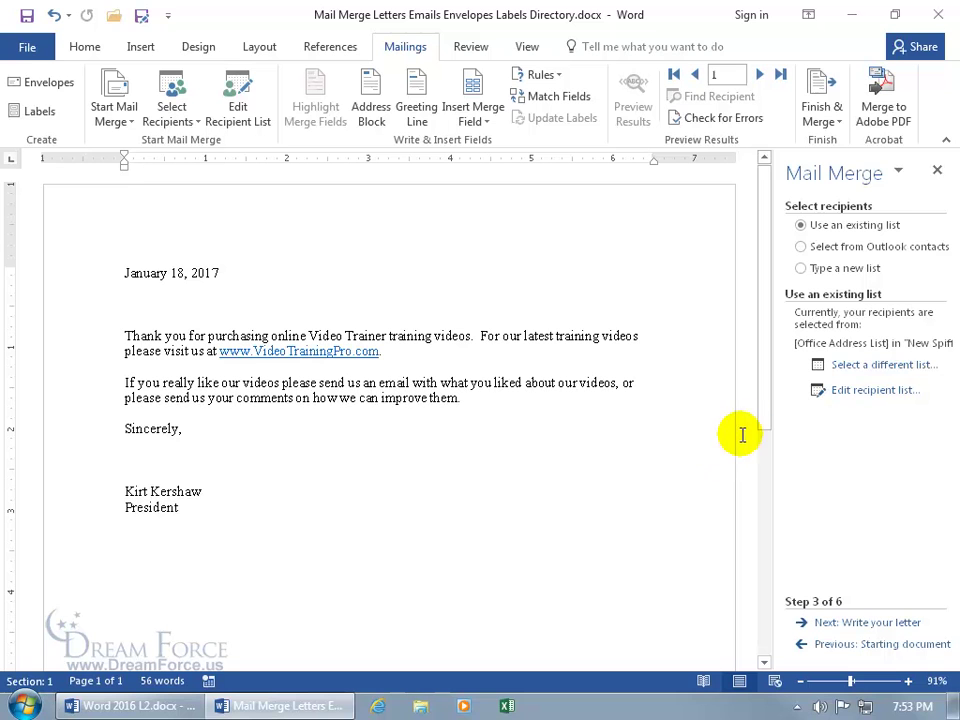
Browse the Desktop for a different recipient list, then cancel without changing it.
left_click(862, 368)
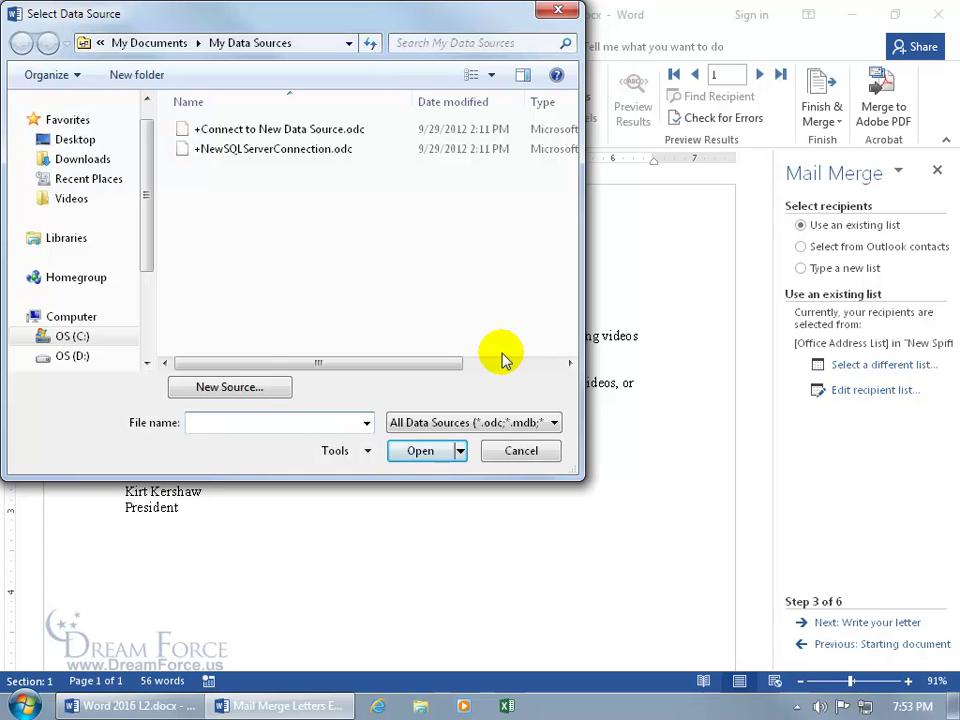
left_click(62, 139)
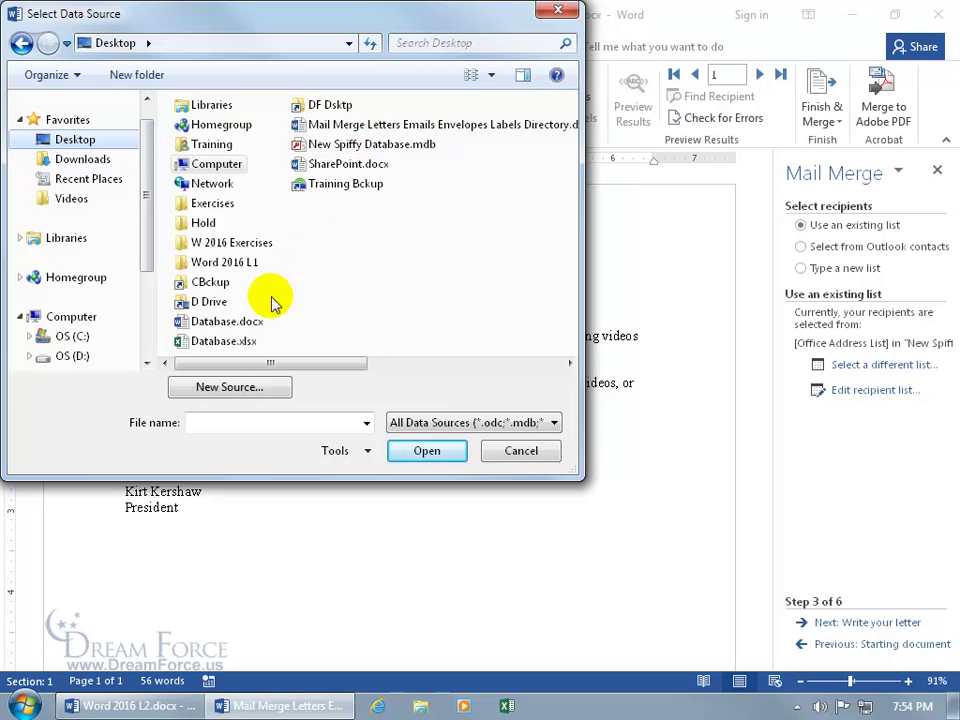
left_click(502, 455)
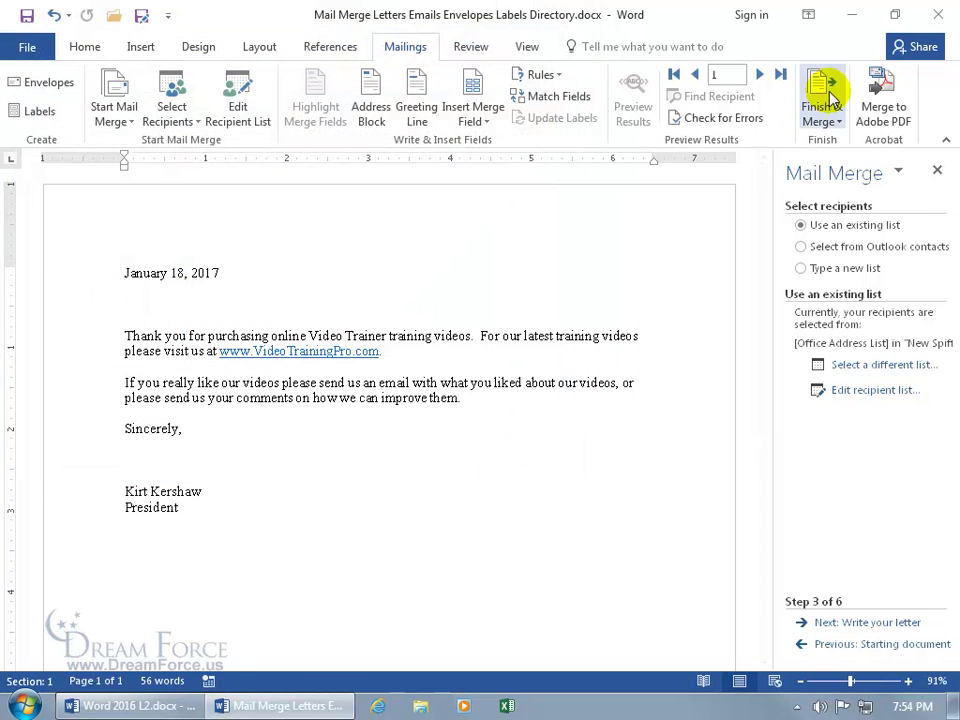
Minimize Word and open the Database.xlsx workbook from the desktop.
left_click(851, 14)
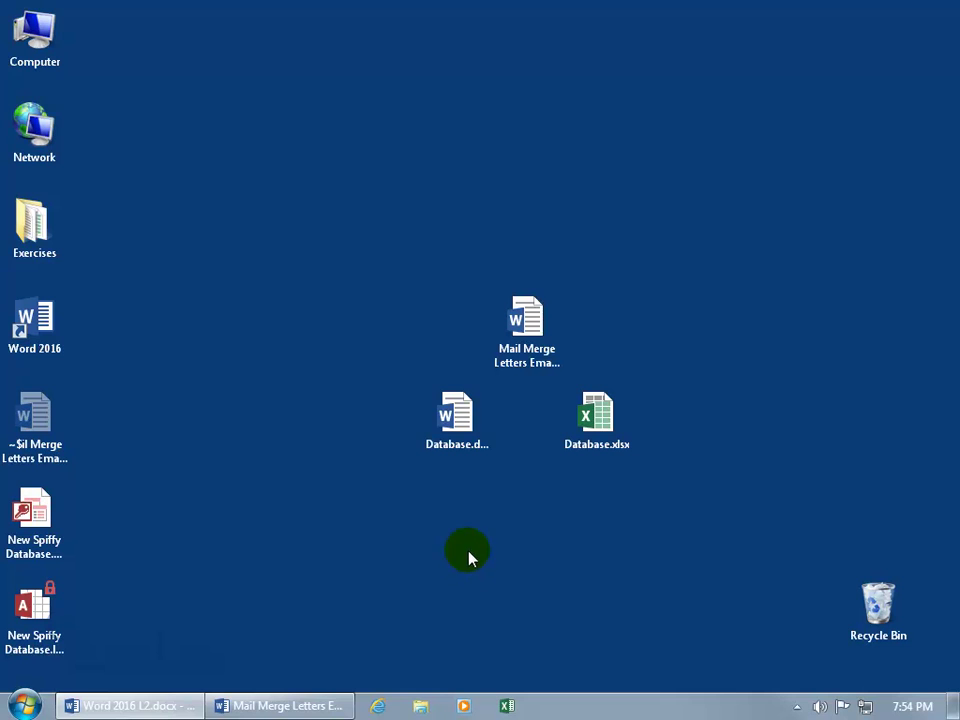
left_click(460, 447)
left_click(566, 438)
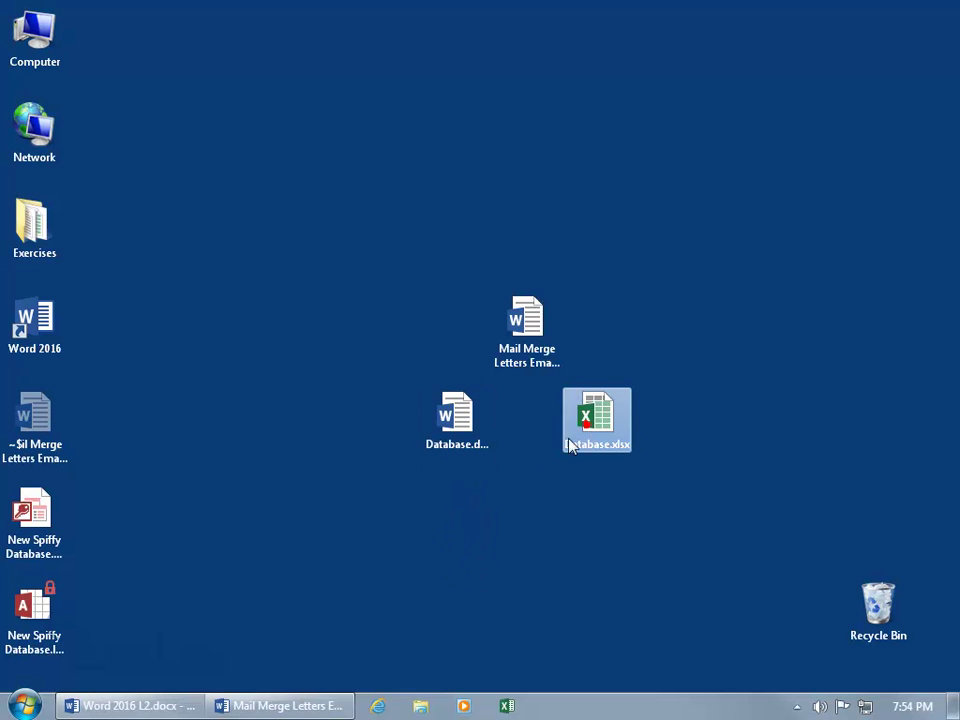
left_click(590, 435)
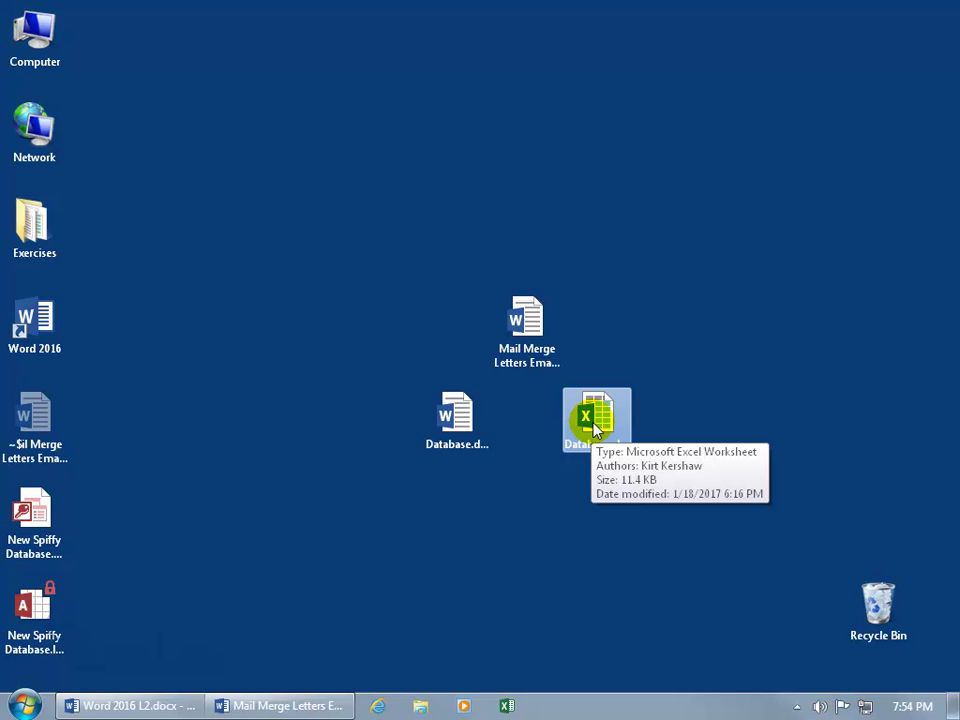
double_click(595, 430)
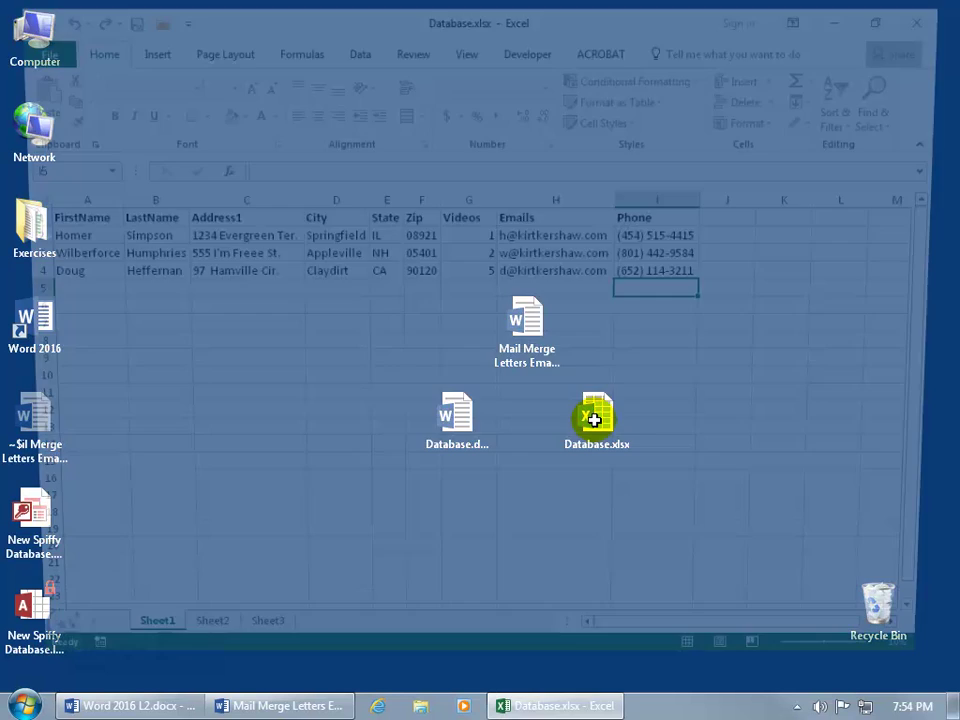
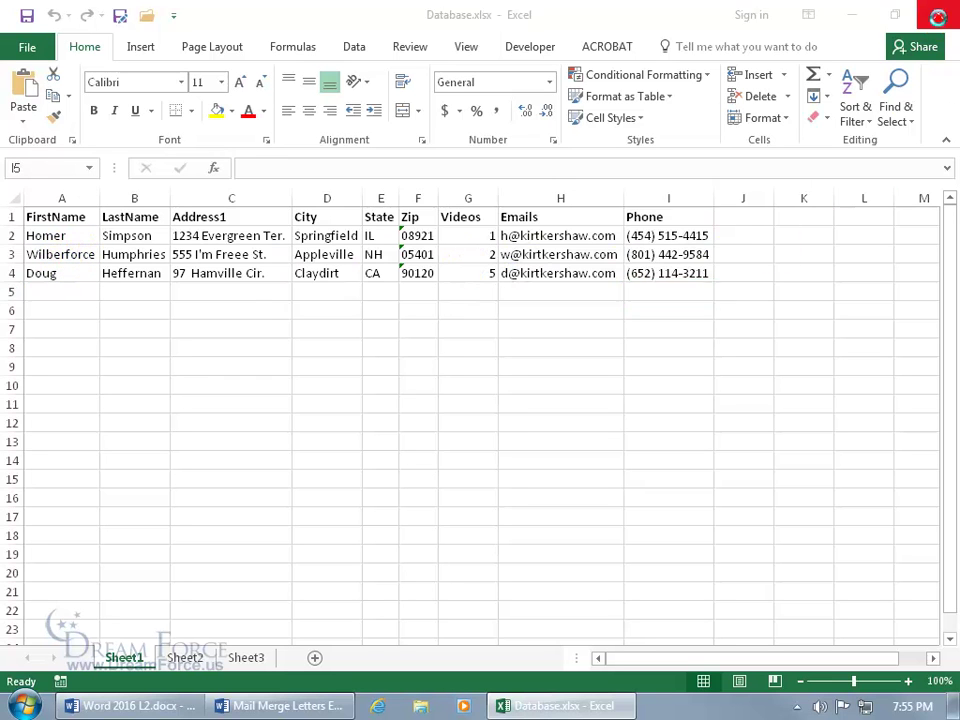
Close the Database.xlsx workbook in Excel and open the Database.docx contact table from the desktop.
left_click(938, 14)
left_click(596, 415)
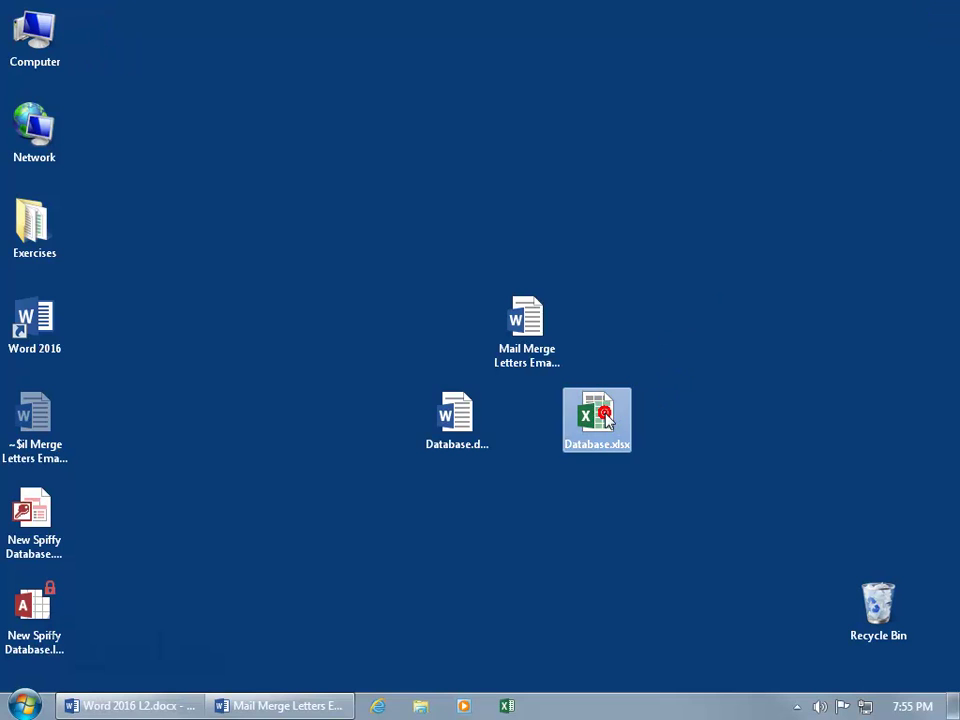
left_click(460, 420, "ctrl")
left_click(460, 420)
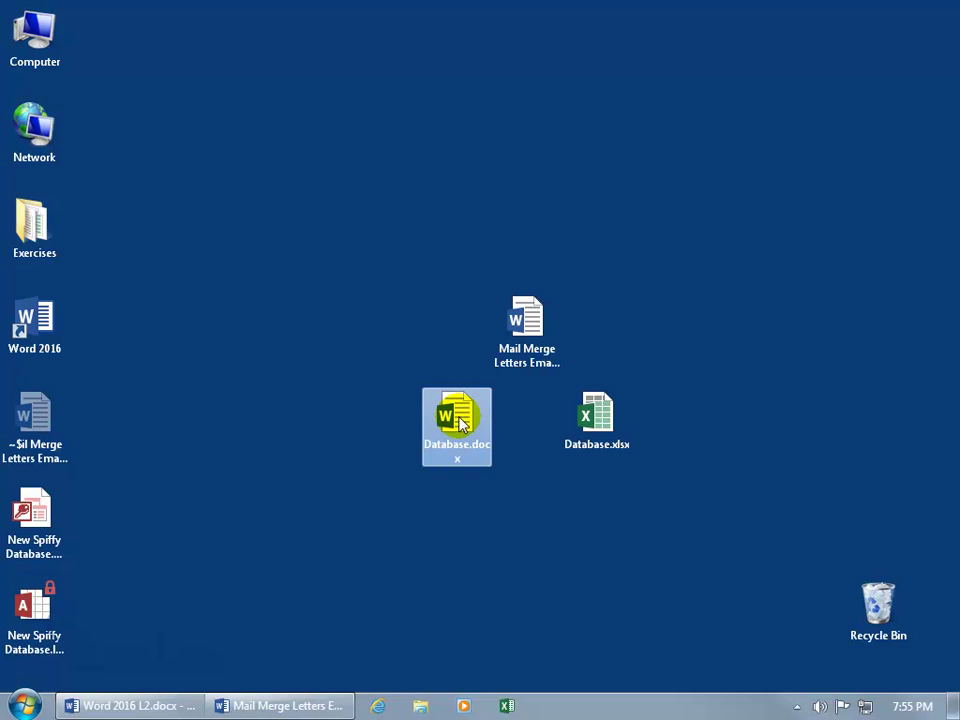
double_click(460, 420)
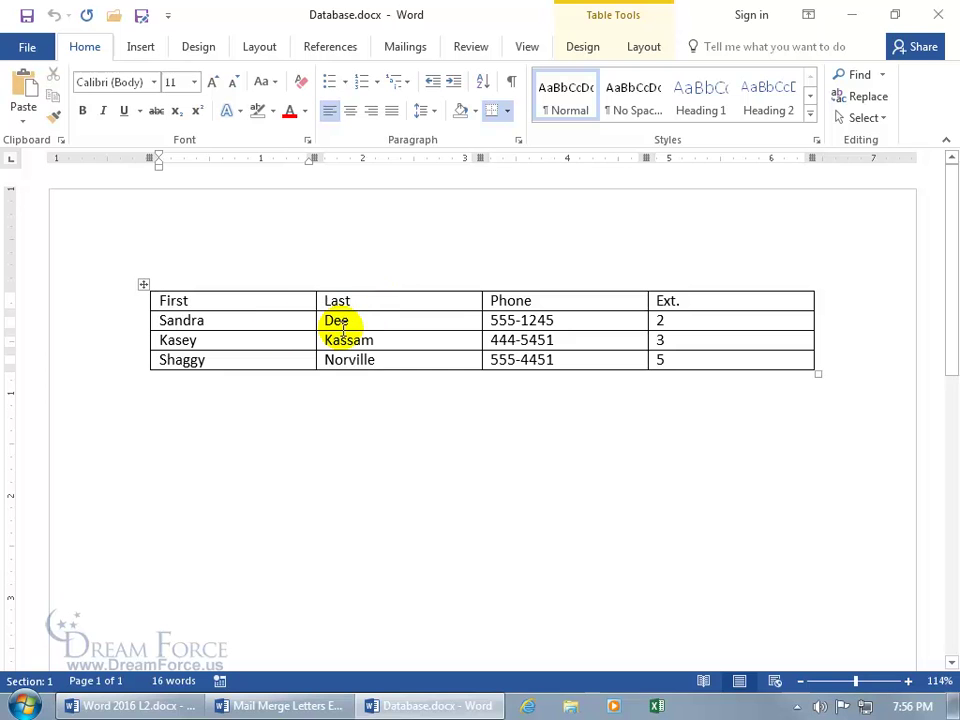
Close the Database.docx window in Word.
left_click(936, 15)
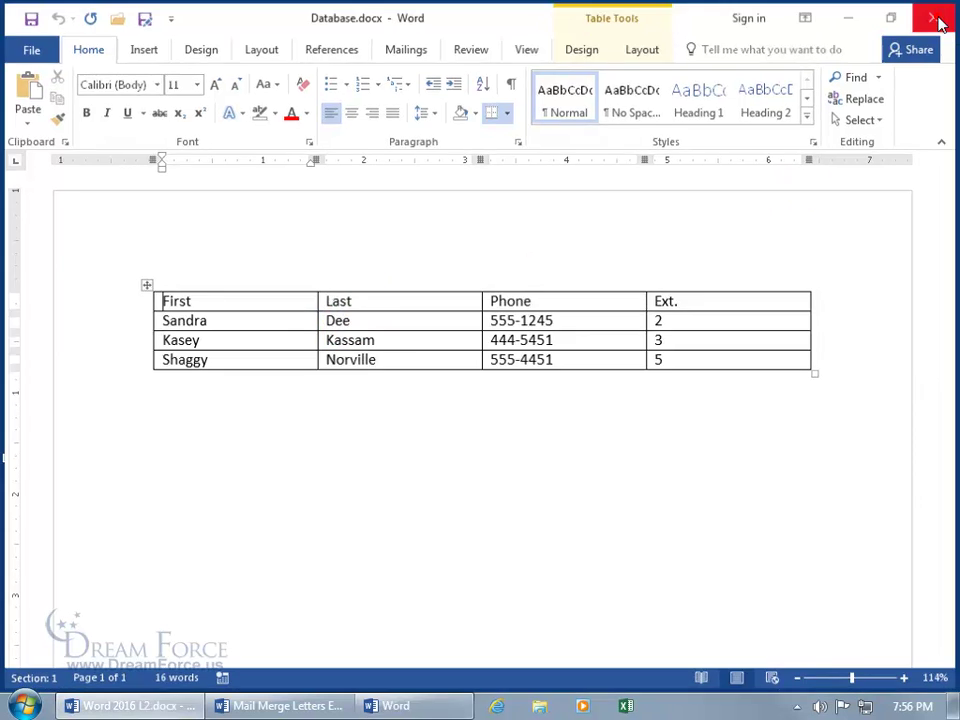
Restore the letter and use Sheet1$ of Desktop\Database.xlsx as its recipient list.
left_click(291, 707)
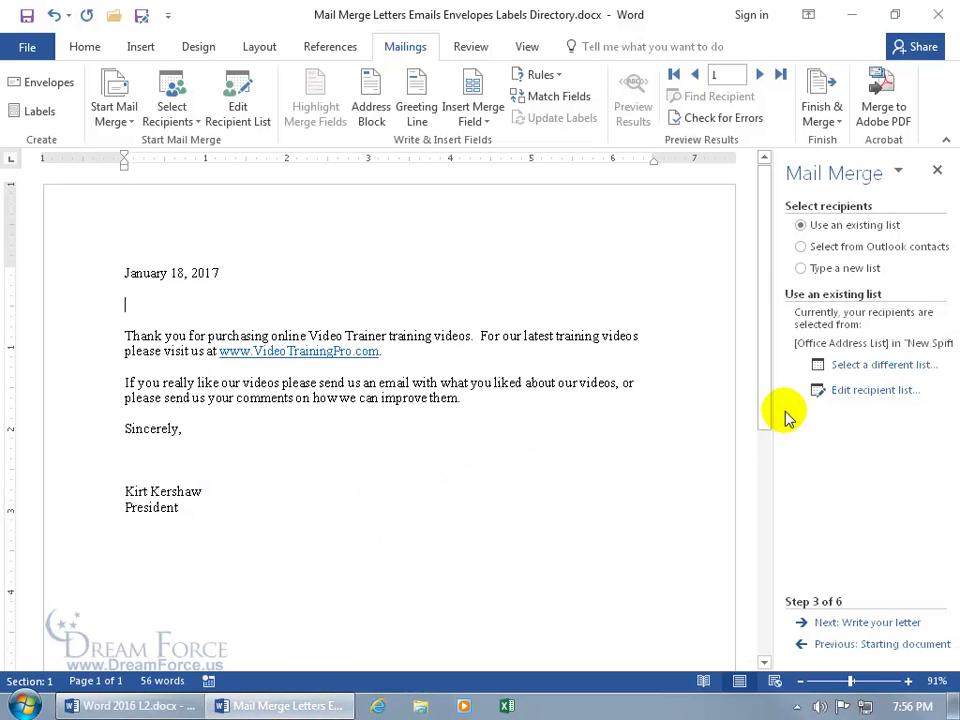
left_click(834, 366)
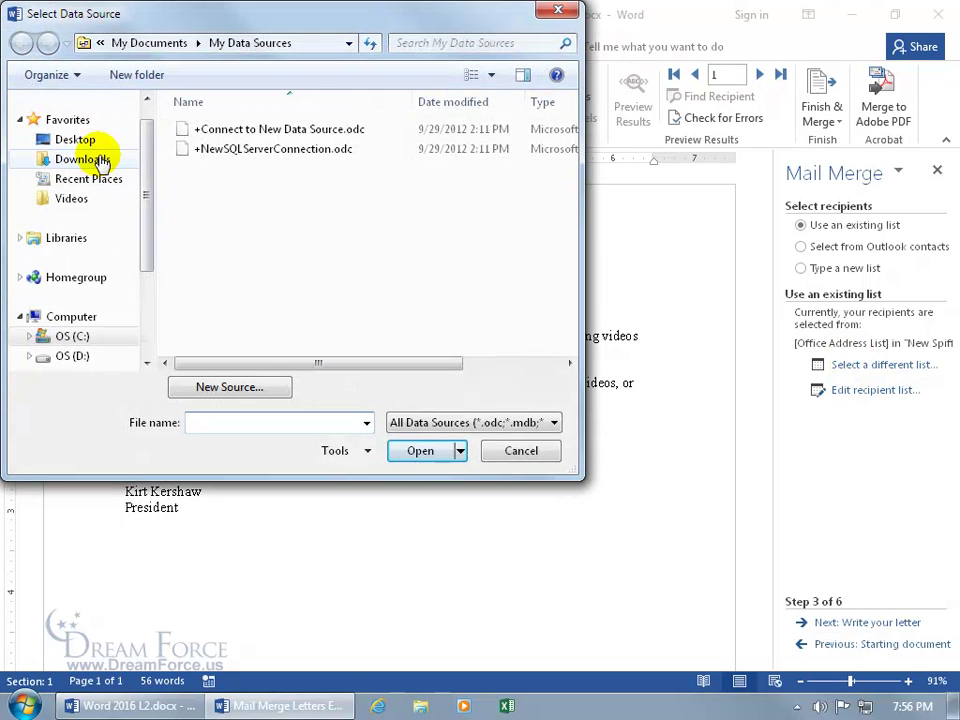
left_click(47, 140)
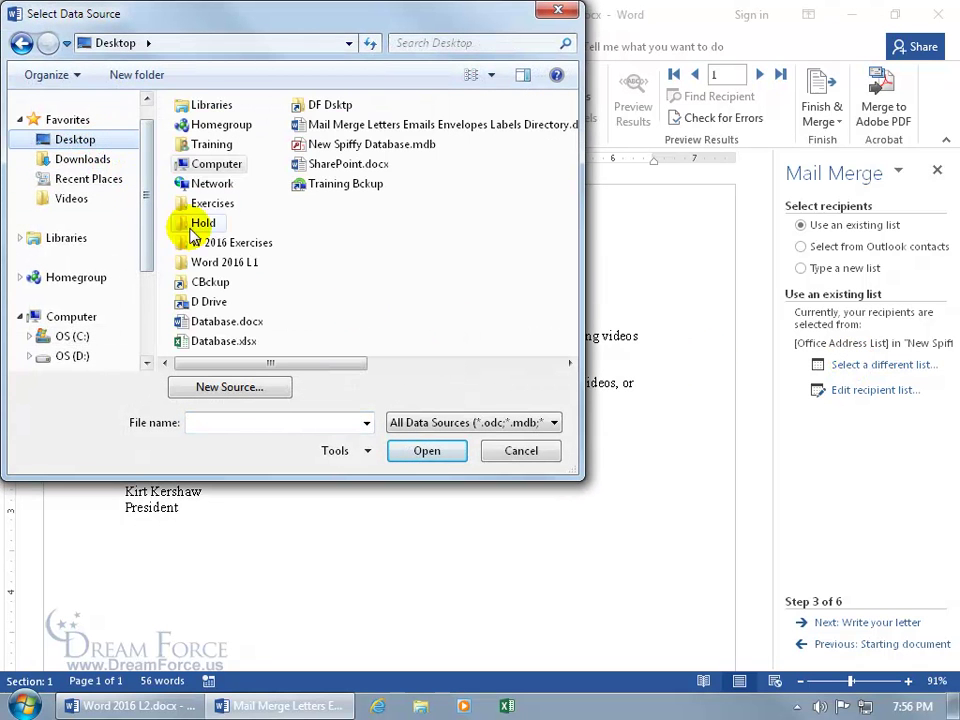
double_click(217, 342)
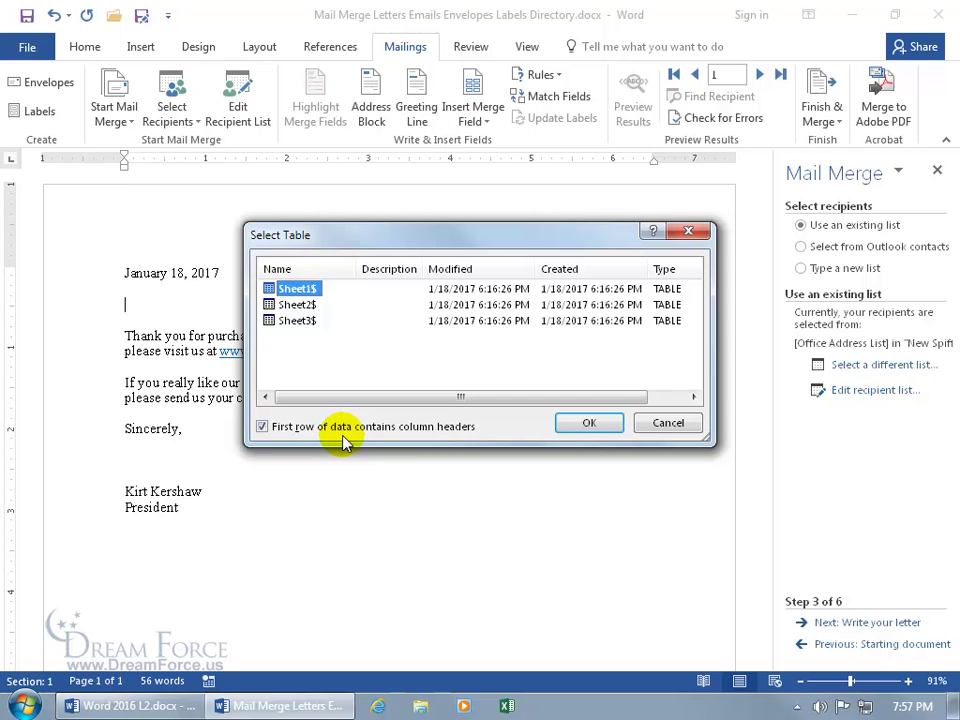
left_click(580, 423)
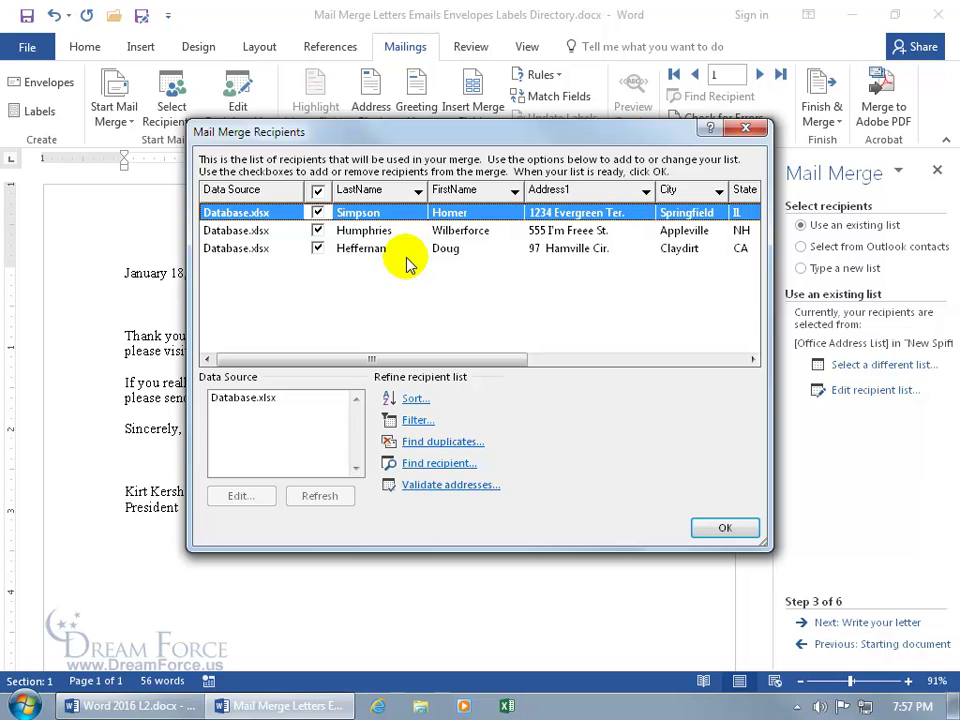
left_click(712, 529)
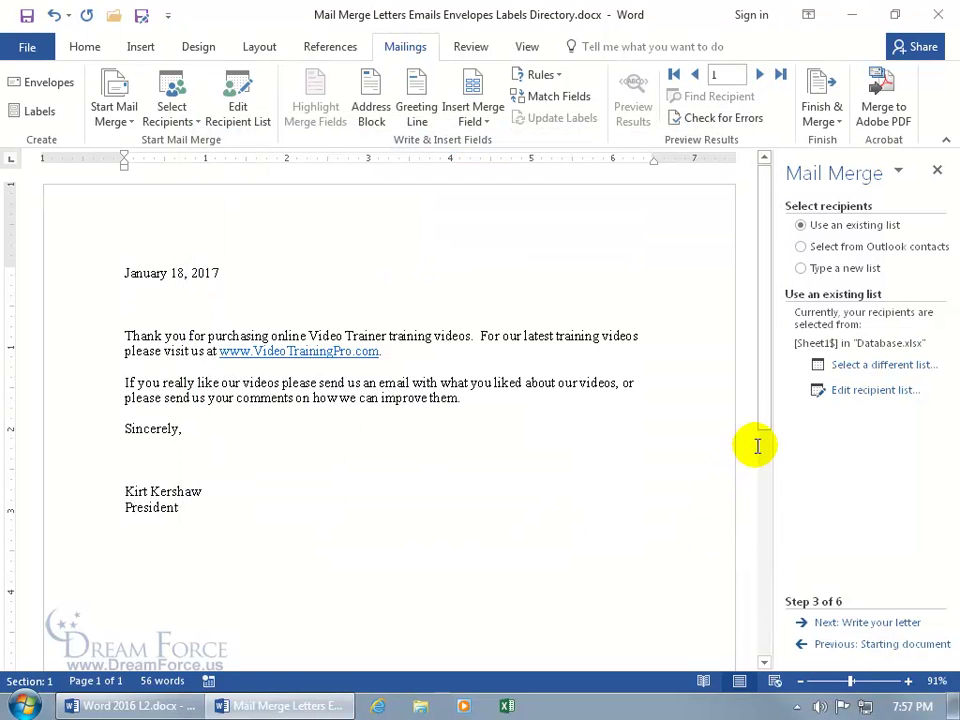
left_click(857, 365)
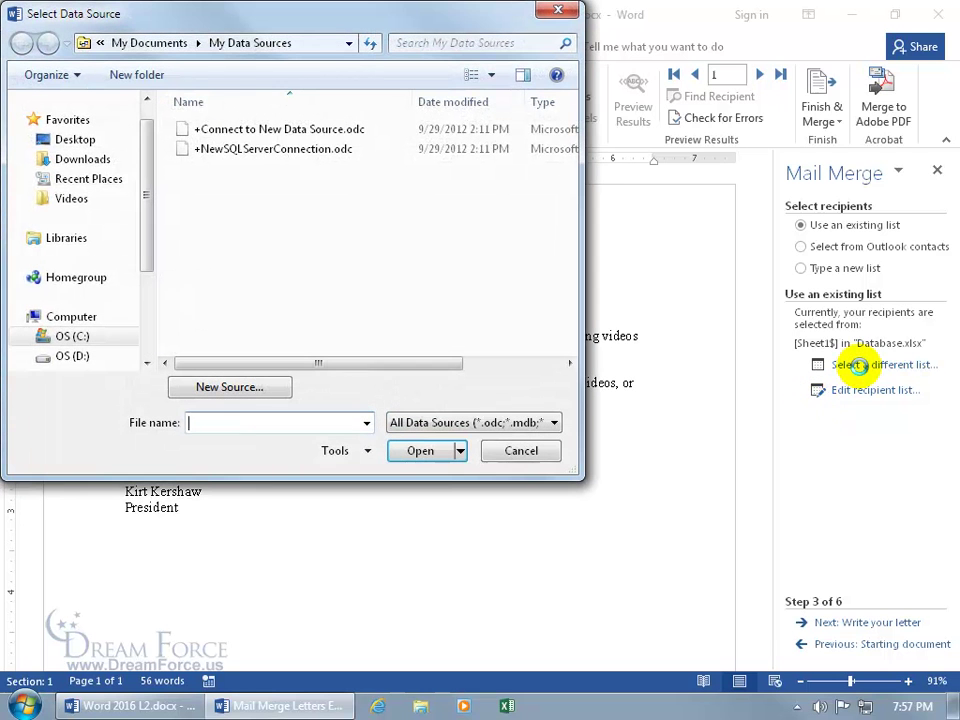
Use the table in Desktop\Database.docx as the letter's recipient source.
left_click(78, 139)
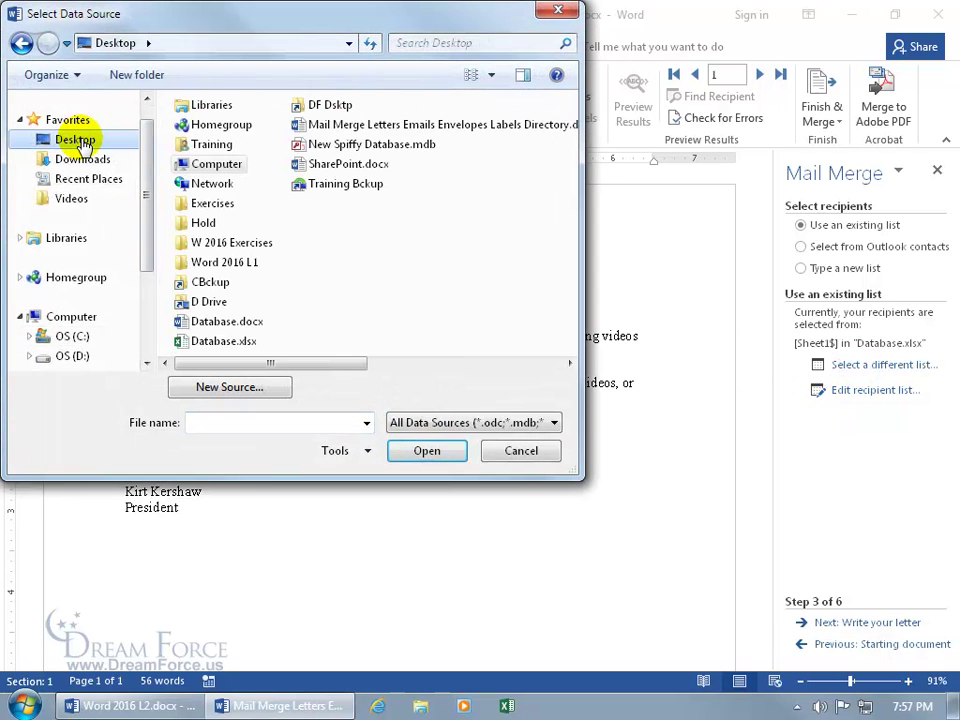
double_click(210, 324)
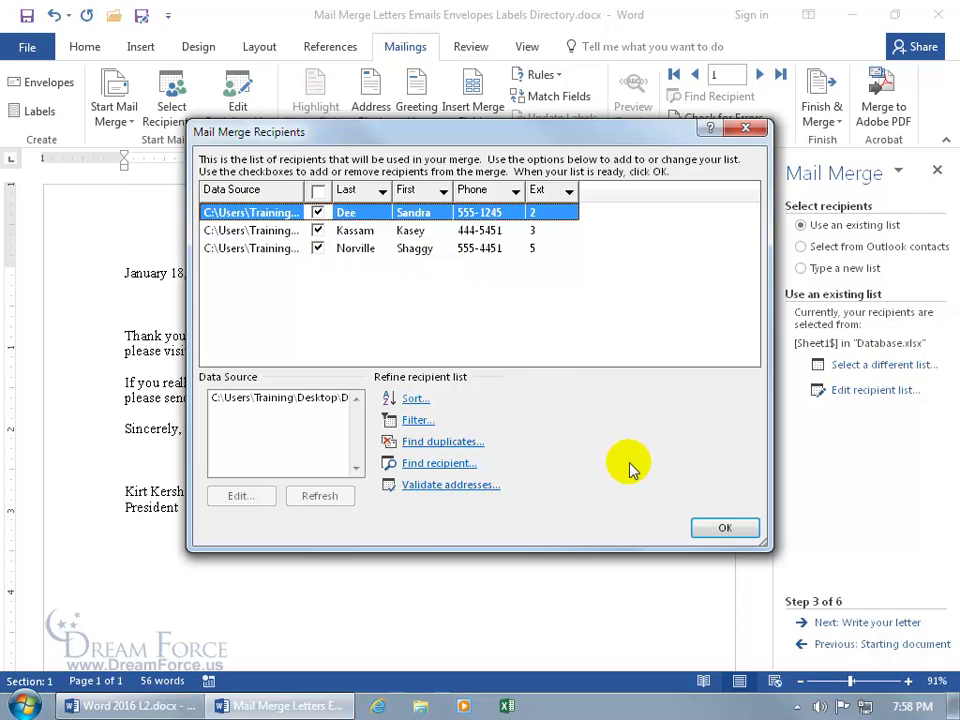
left_click(720, 530)
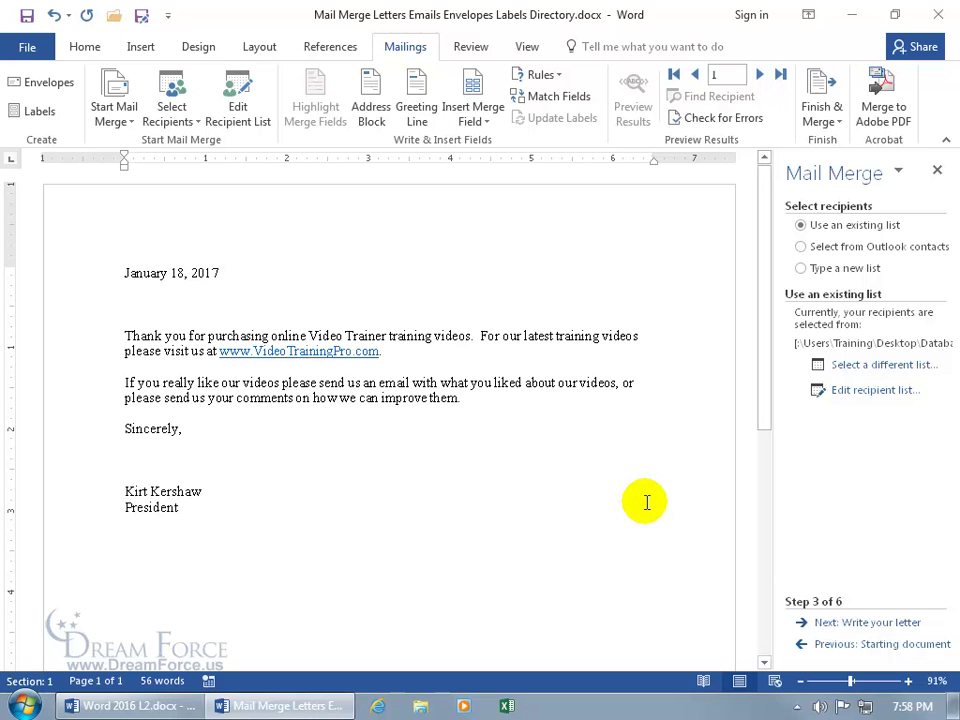
left_click(857, 365)
Point the recipients back to Sheet1$ of Database.xlsx on the desktop.
left_click(70, 139)
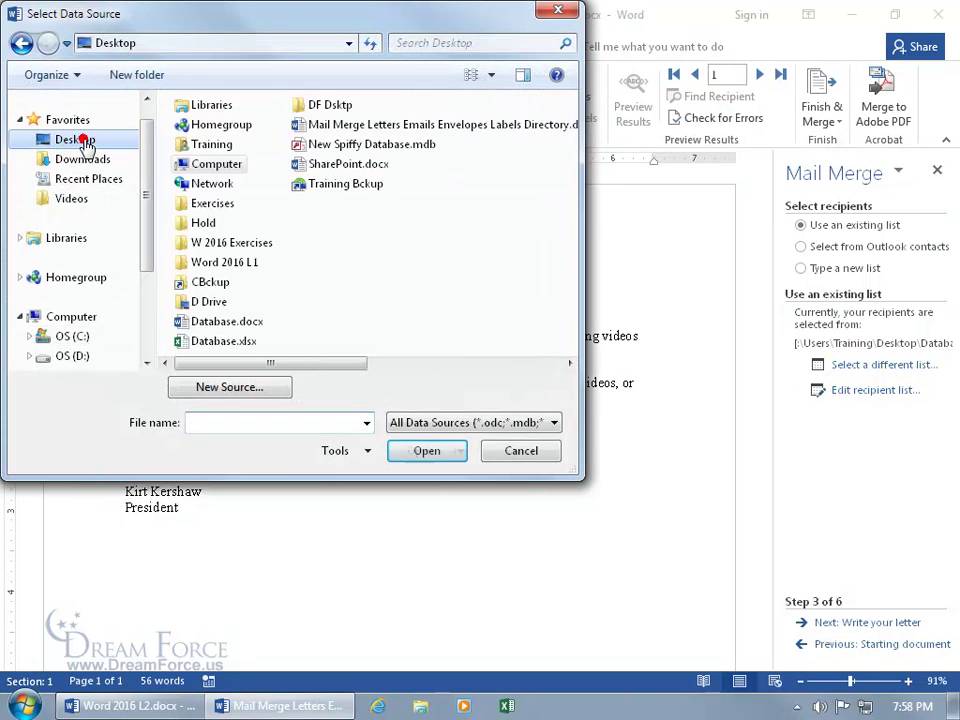
double_click(198, 344)
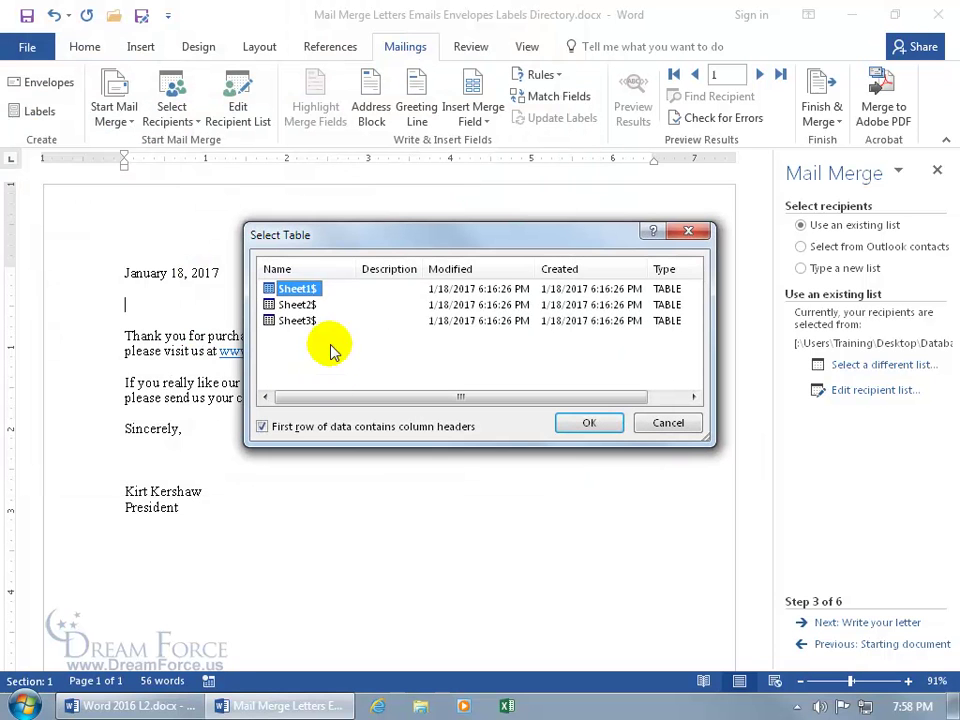
left_click(580, 422)
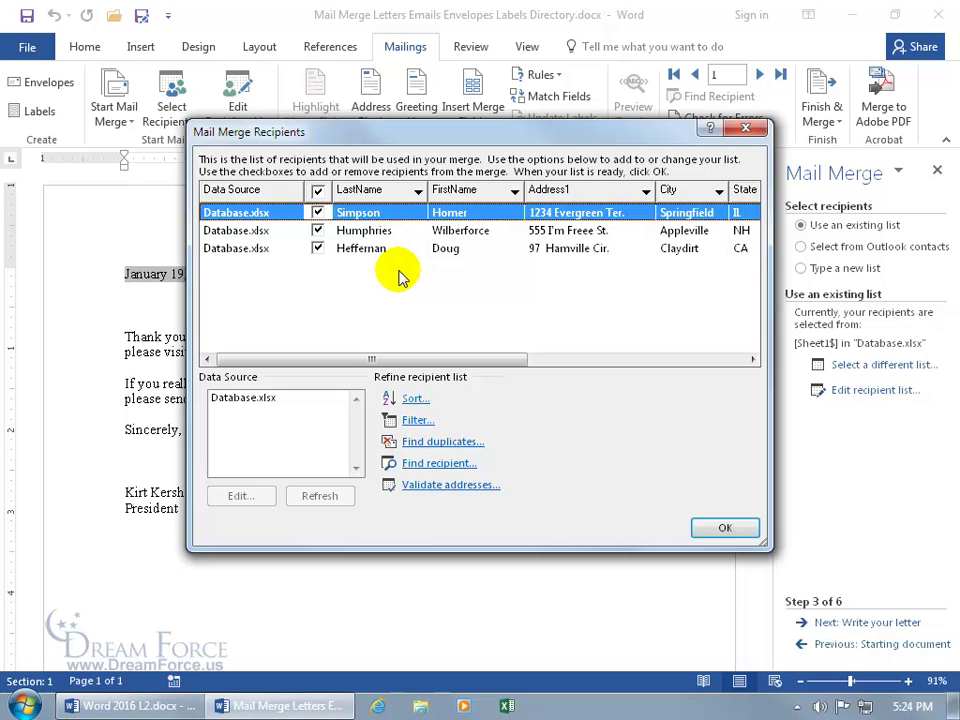
Exclude the CA recipient and sort the recipient list by LastName ascending.
left_click(317, 249)
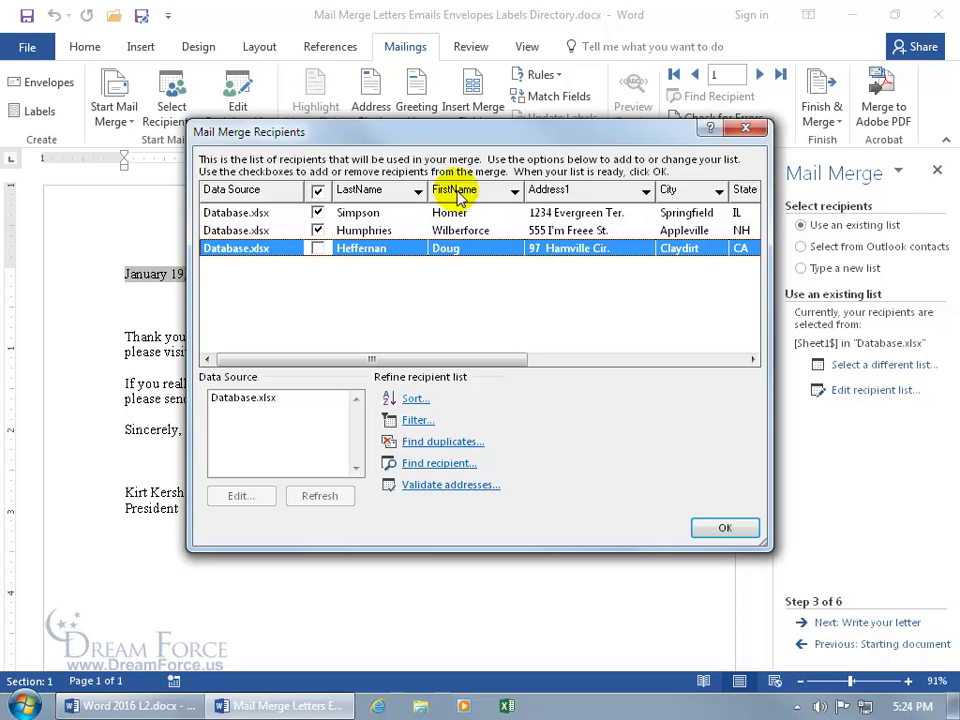
left_click(418, 193)
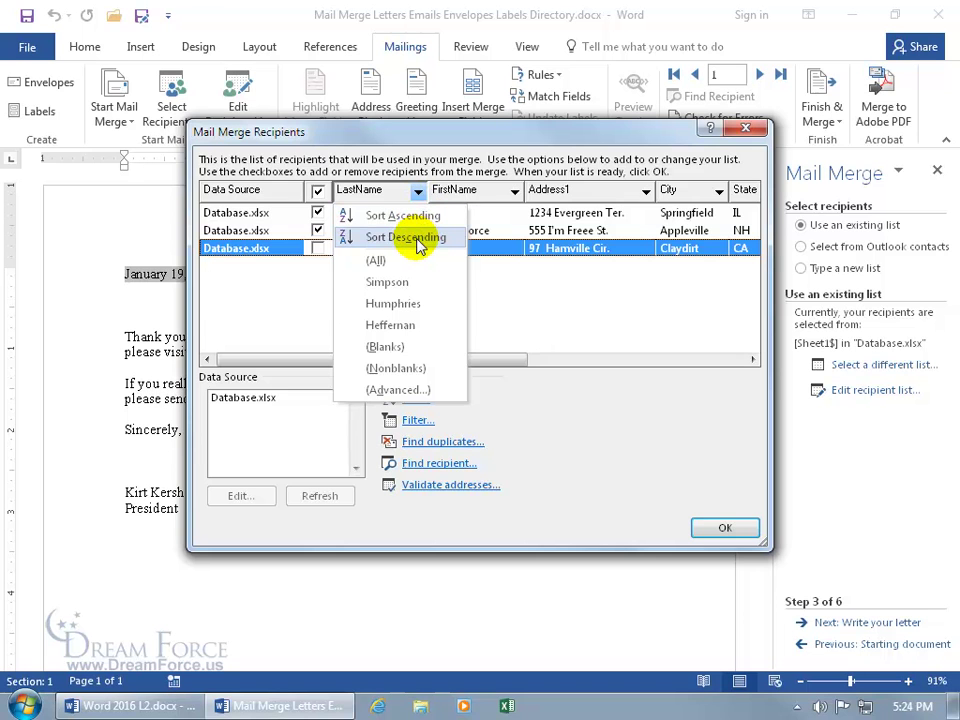
left_click(412, 213)
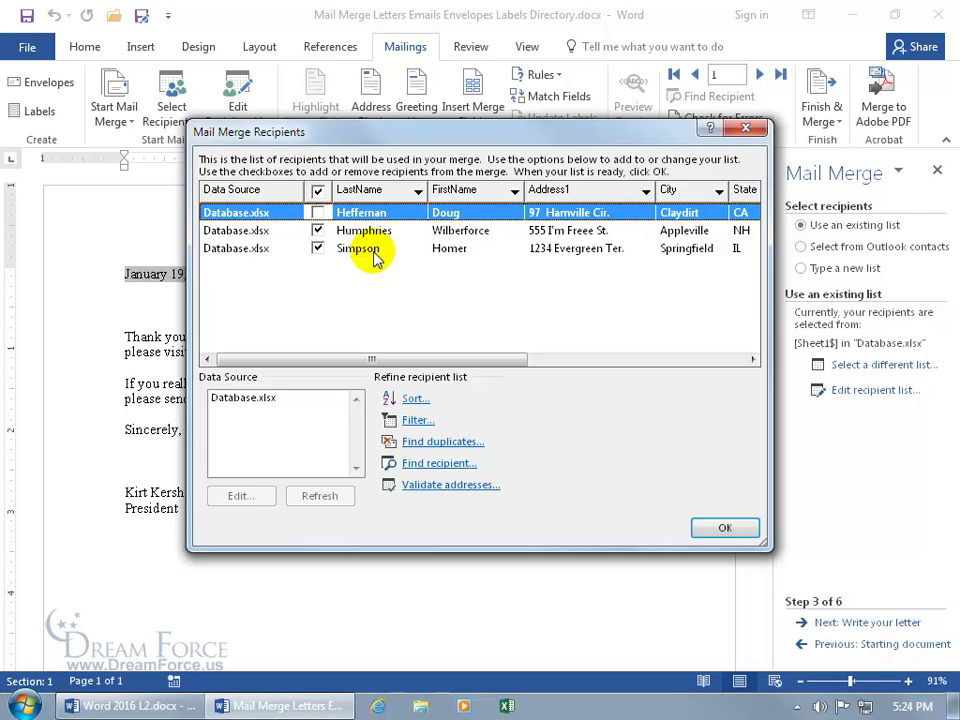
Filter LastName to the CA recipient, reset it to (All), and bring up Advanced filter and sort.
left_click(417, 191)
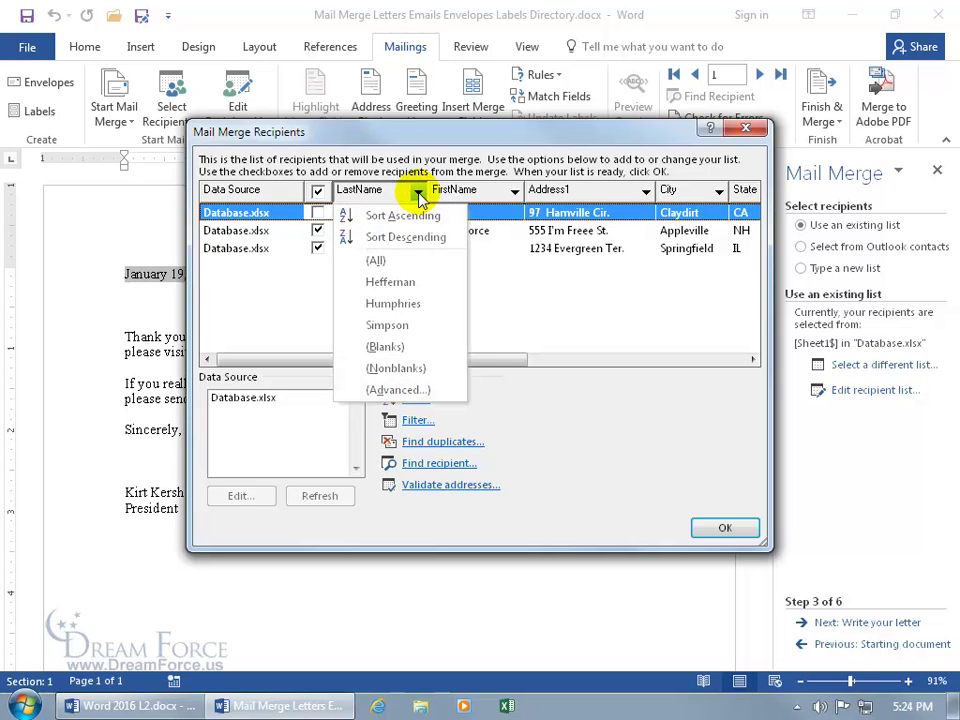
left_click(400, 287)
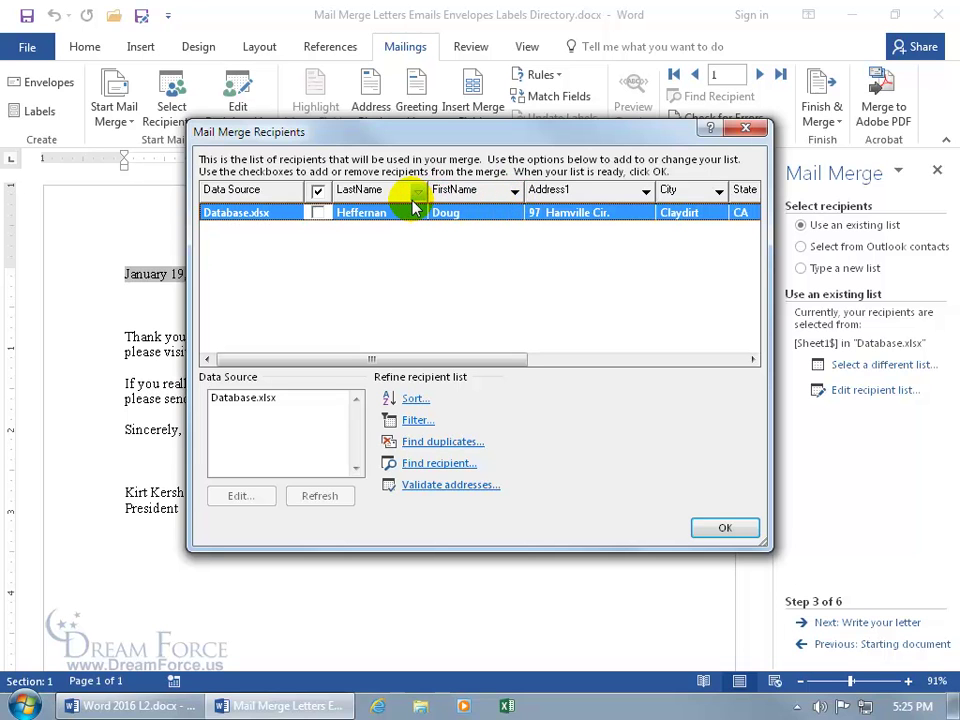
mouse_move(440, 362)
left_mouse_down()
mouse_move(670, 370)
mouse_move(423, 365)
left_mouse_up()
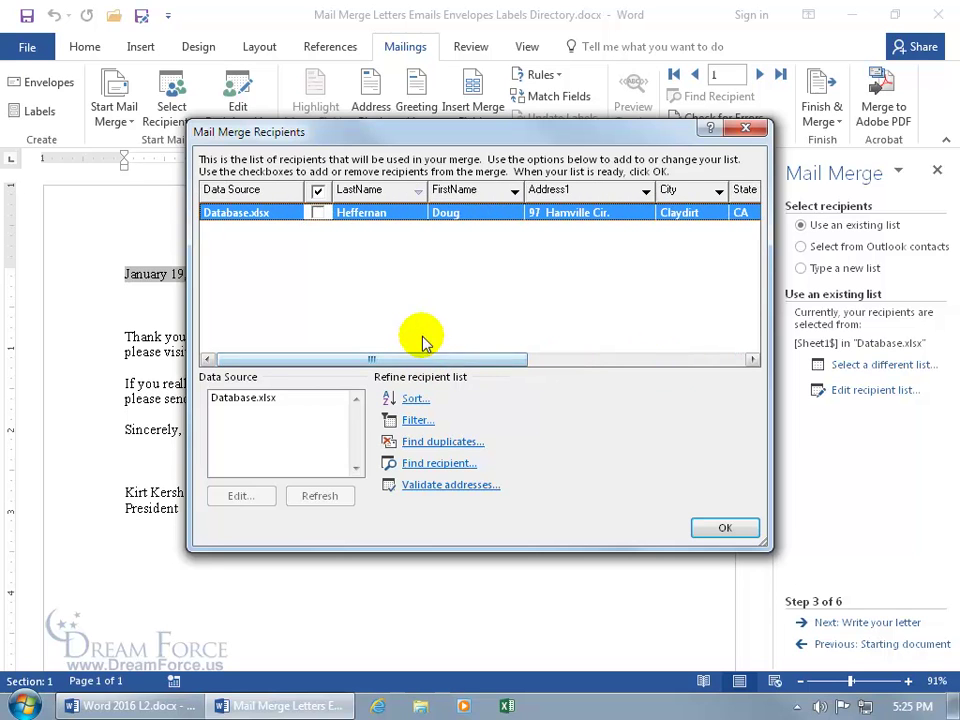
left_click(420, 191)
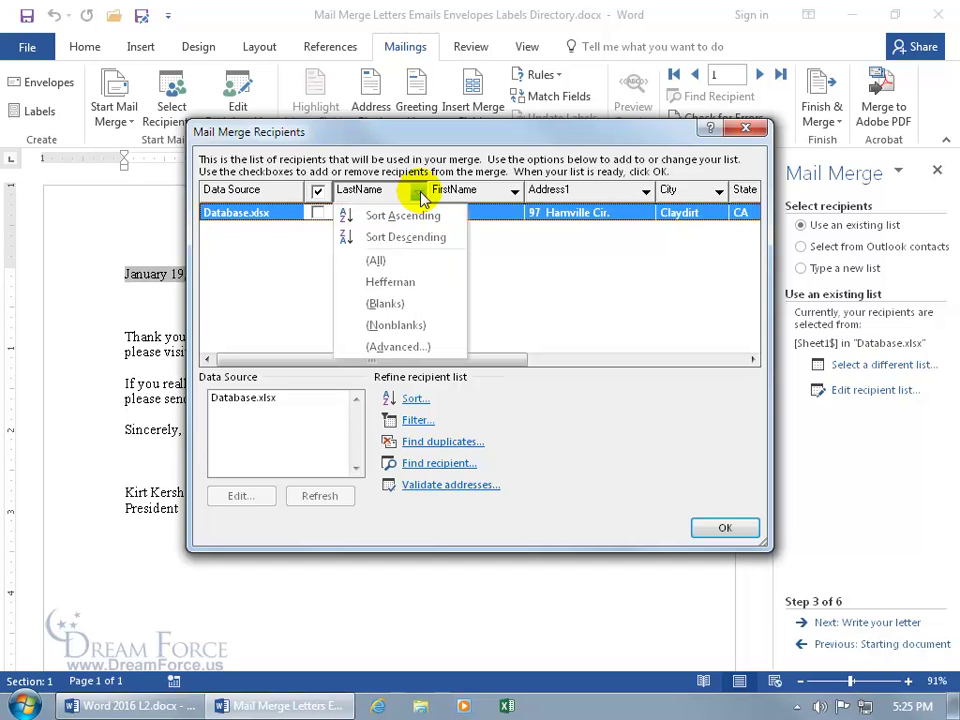
left_click(411, 261)
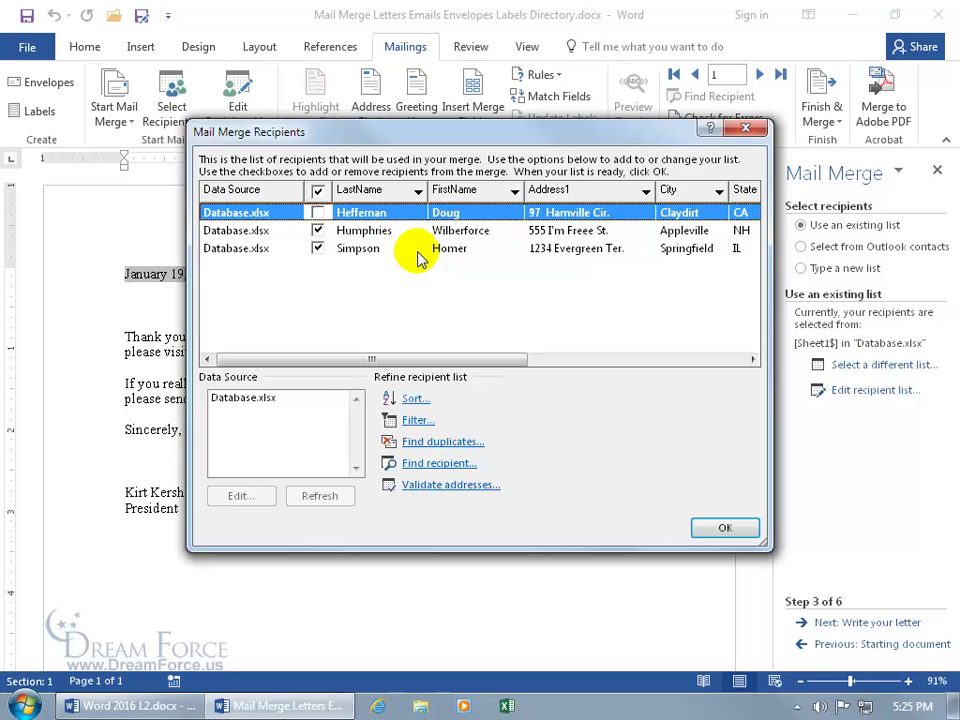
left_click(418, 193)
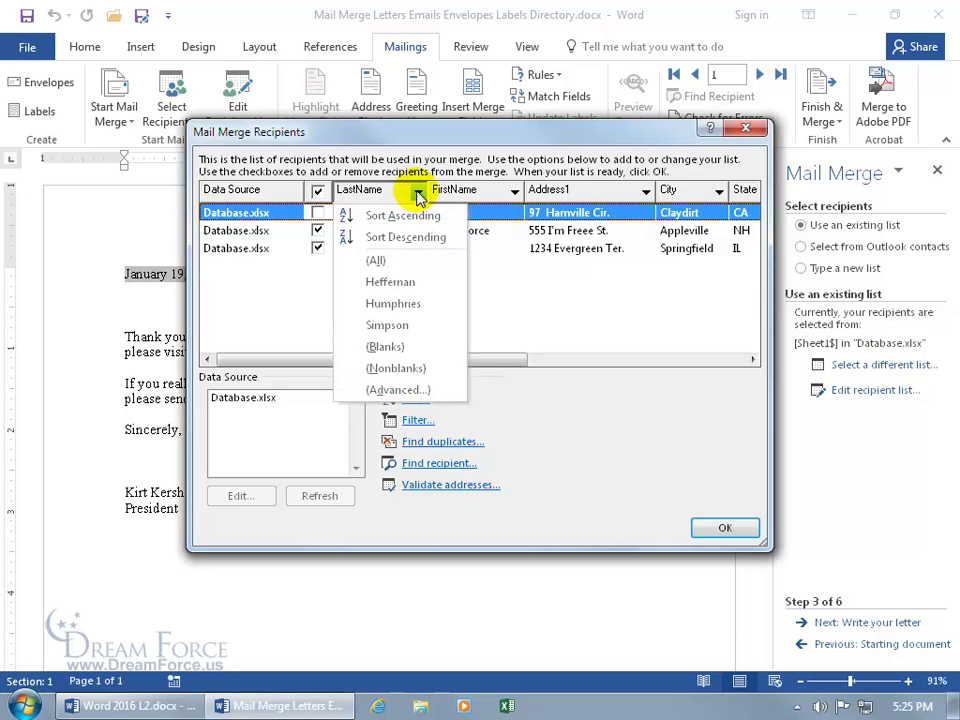
left_click(400, 389)
left_click_drag(321, 17, 326, 176)
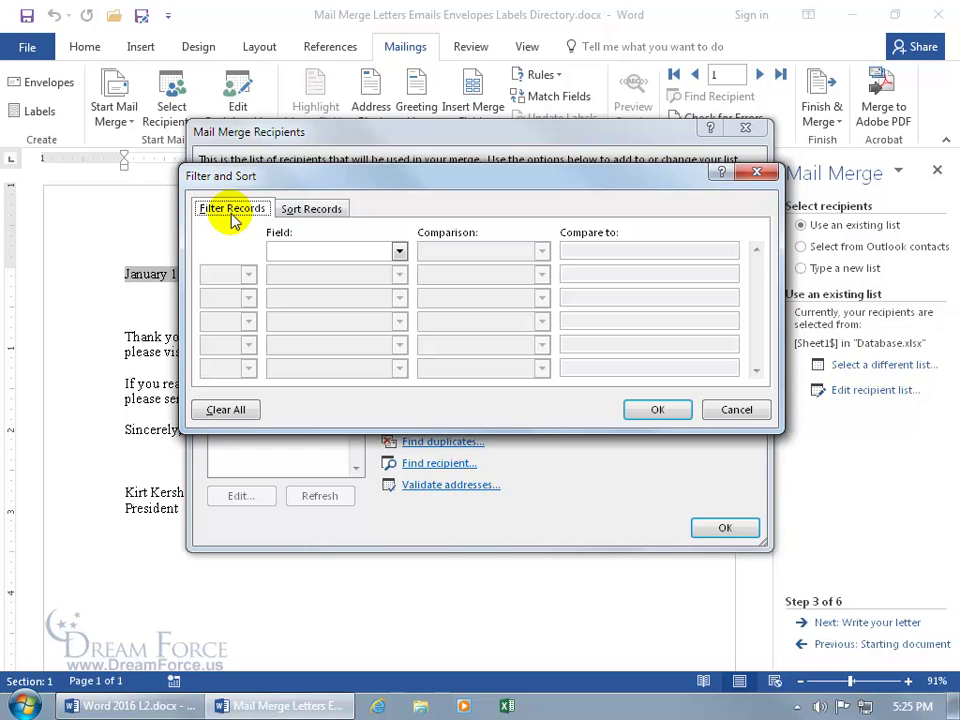
In Sort Records, add FirstName as an ascending secondary sort field.
left_click(308, 209)
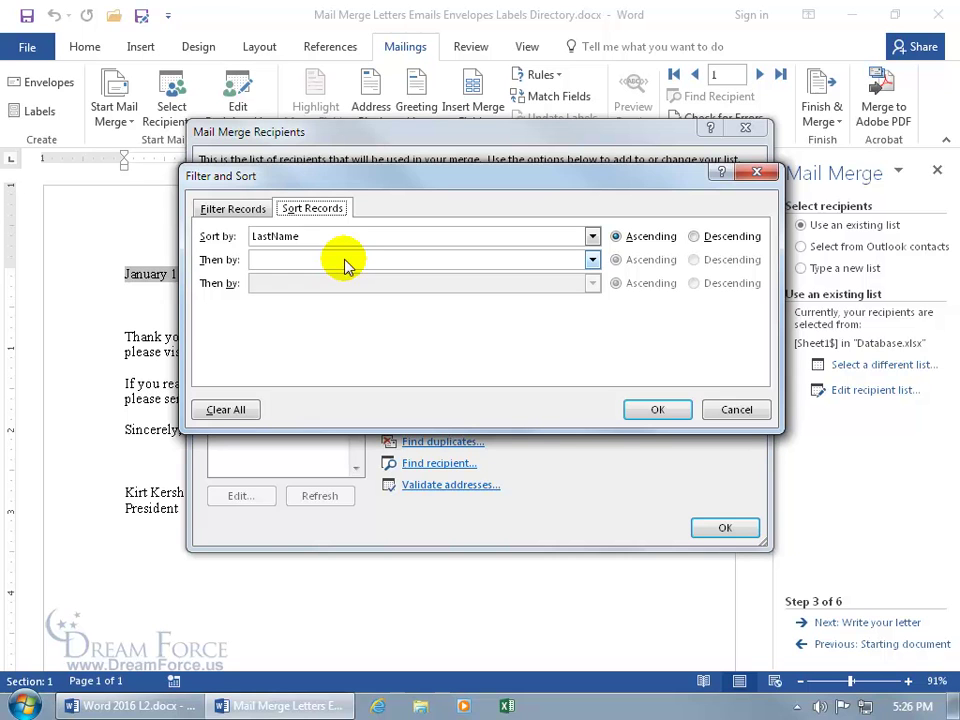
left_click(345, 264)
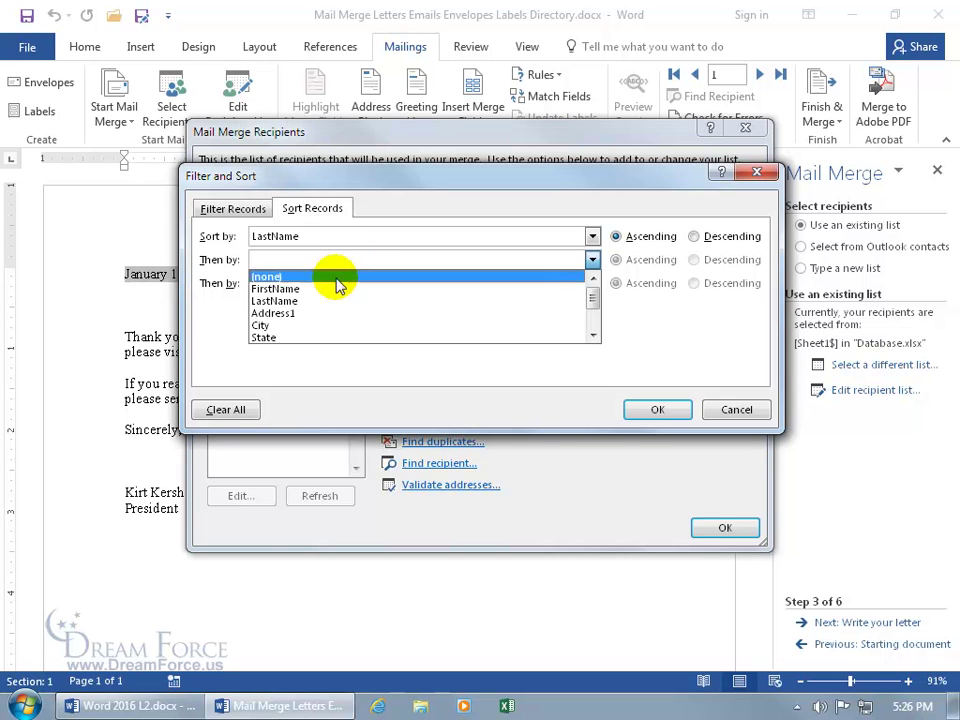
left_click(332, 286)
left_click(697, 262)
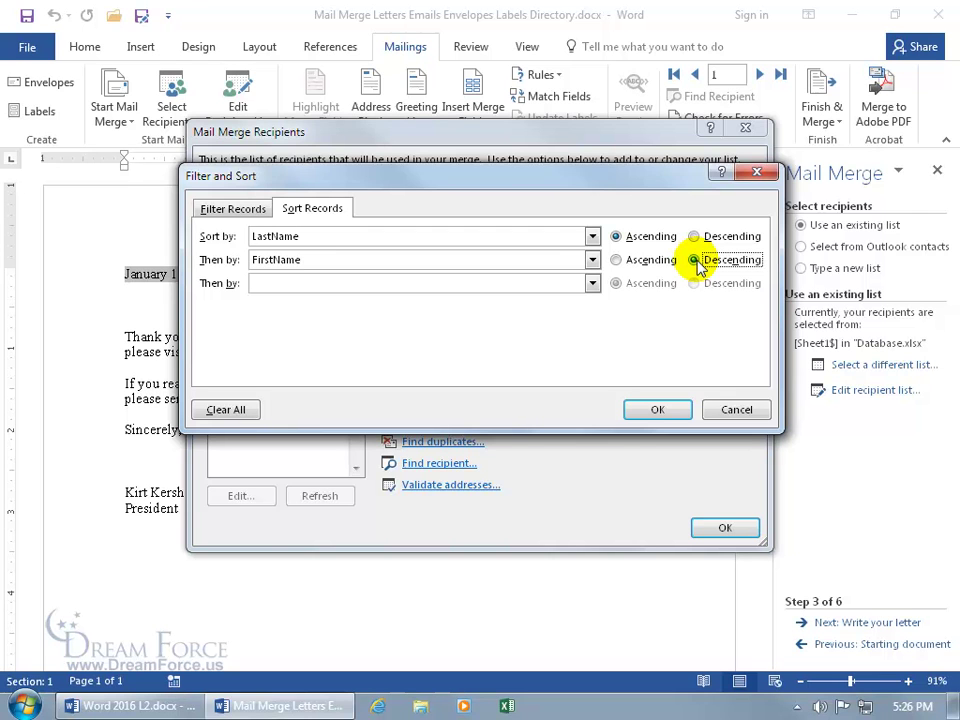
left_click(624, 259)
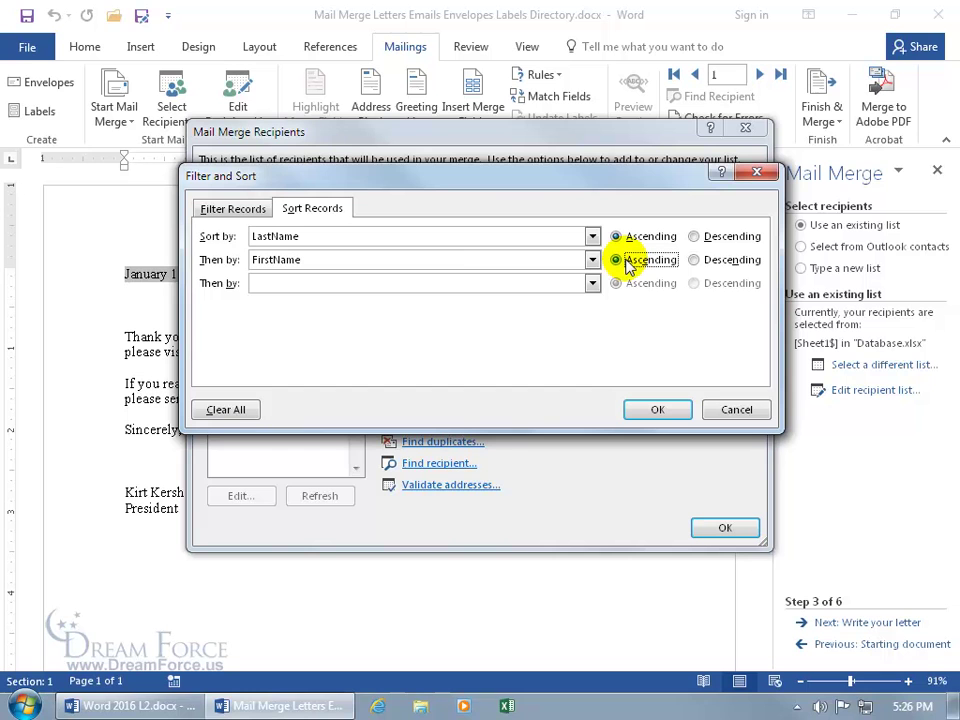
Clear all sort criteria and confirm, returning the recipients to their original order.
left_click(242, 410)
left_click(648, 409)
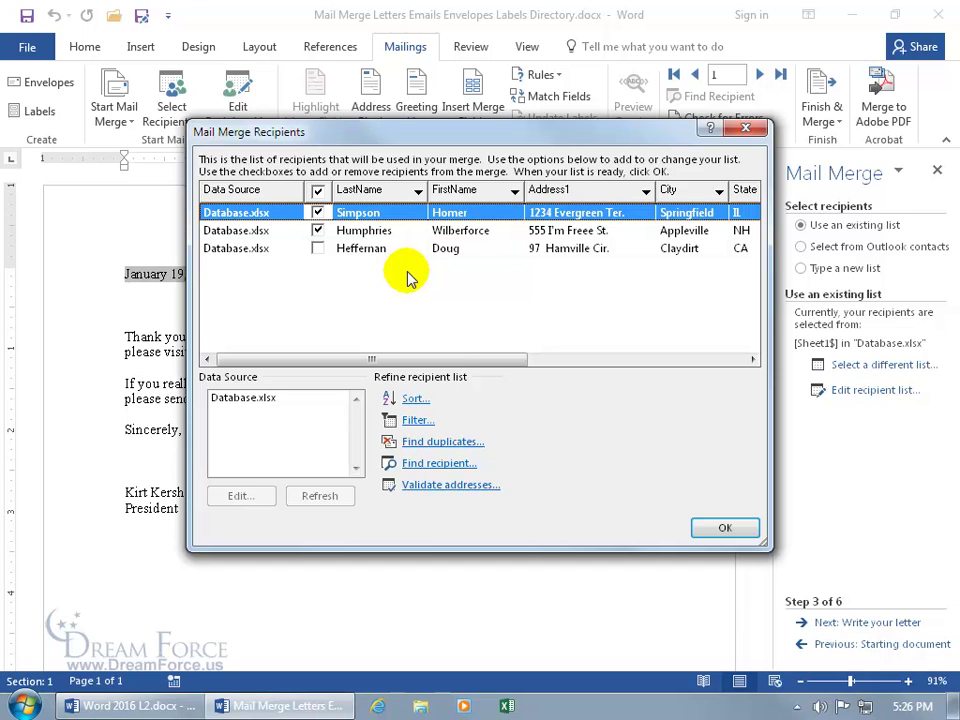
left_click(417, 191)
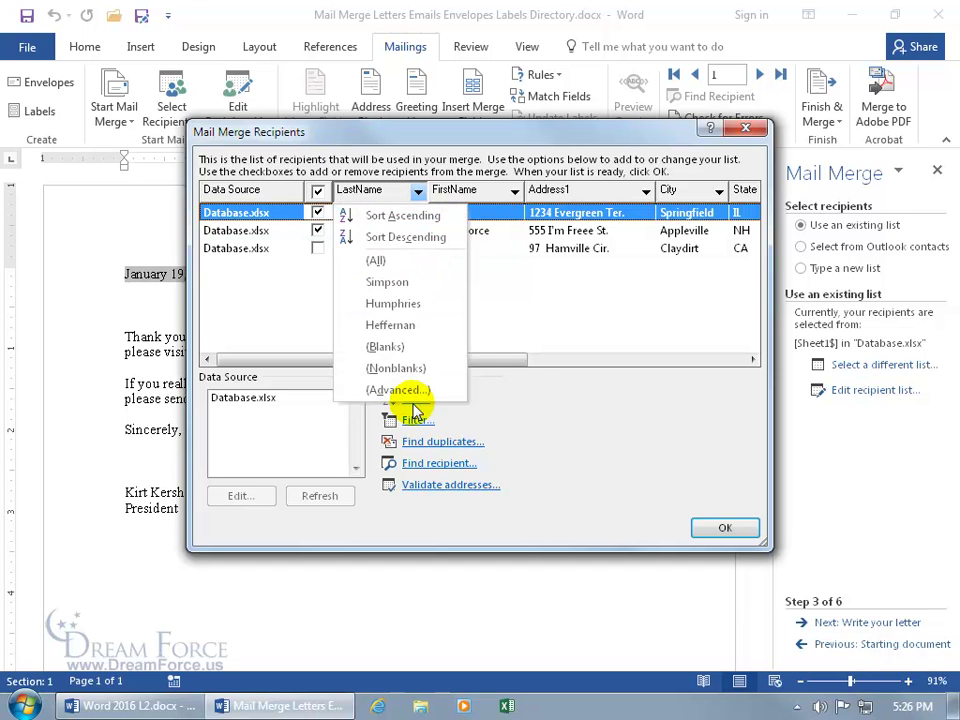
left_click(527, 393)
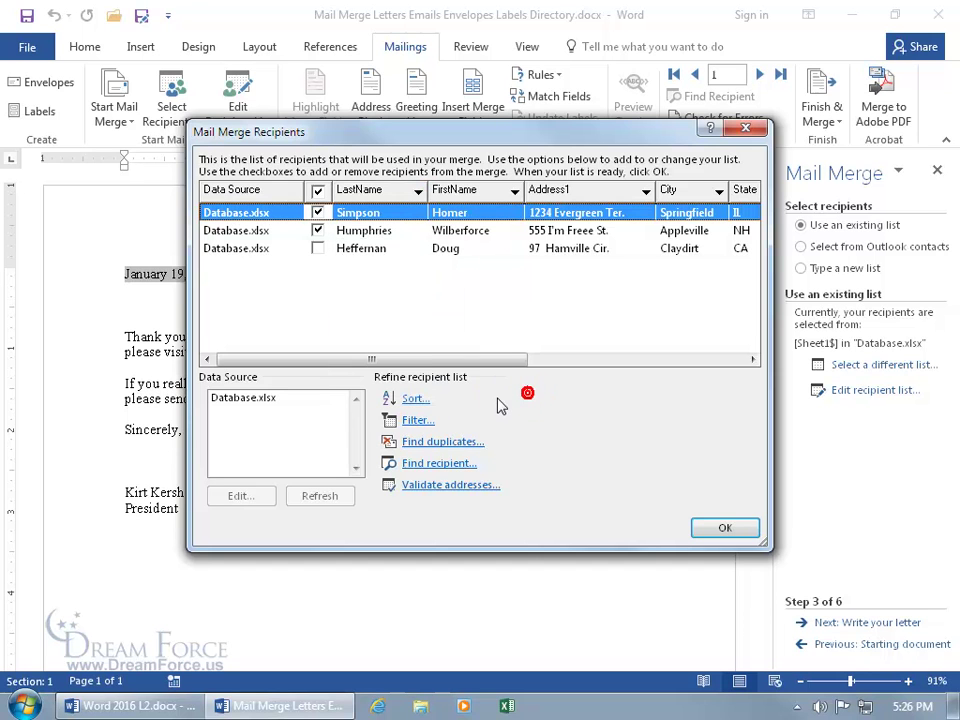
Filter the recipients to FirstName Equal to one contact's first name.
left_click(416, 400)
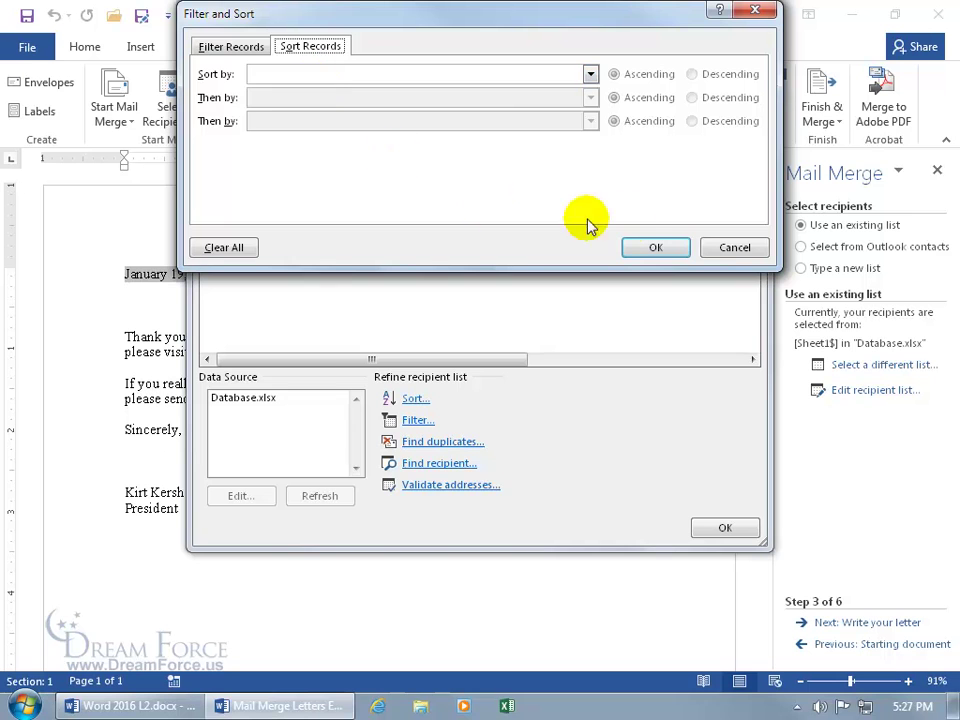
left_click(733, 248)
left_click(416, 420)
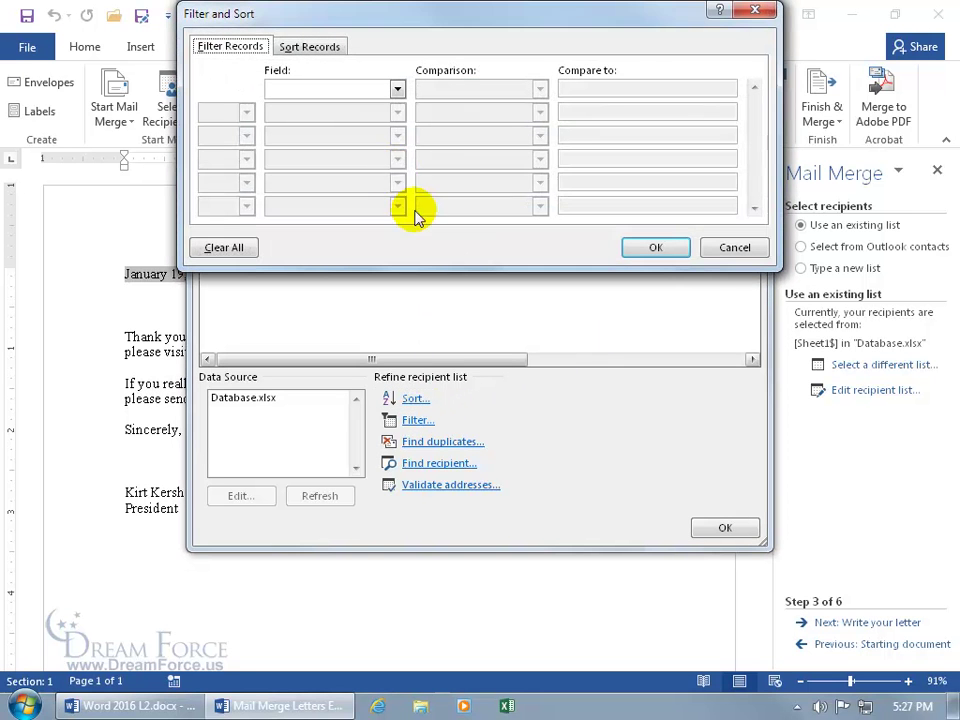
left_click(397, 89)
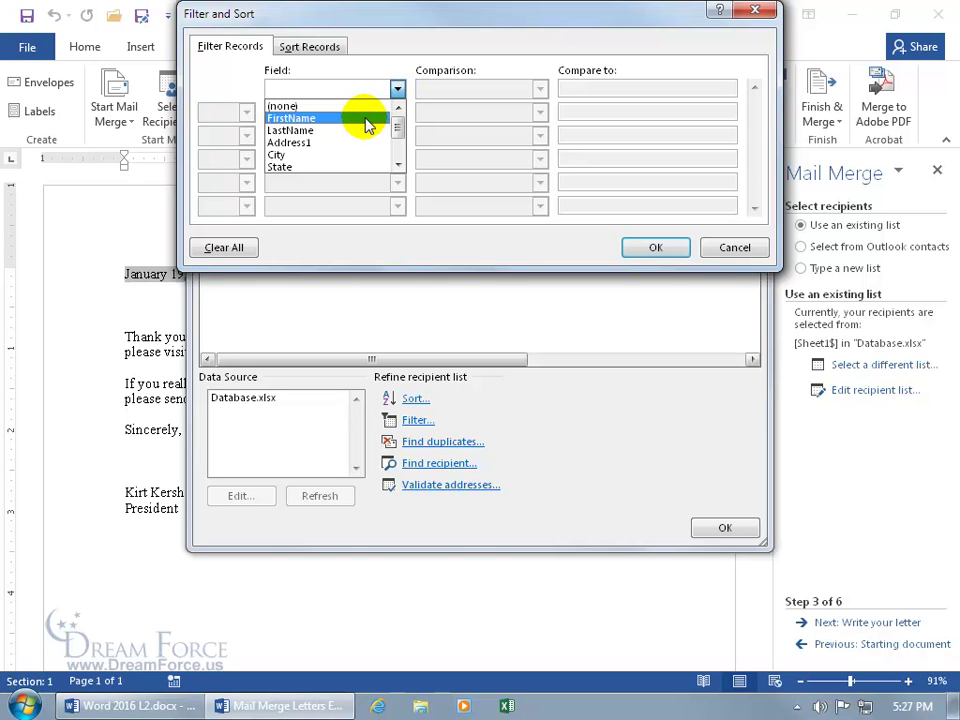
left_click(366, 120)
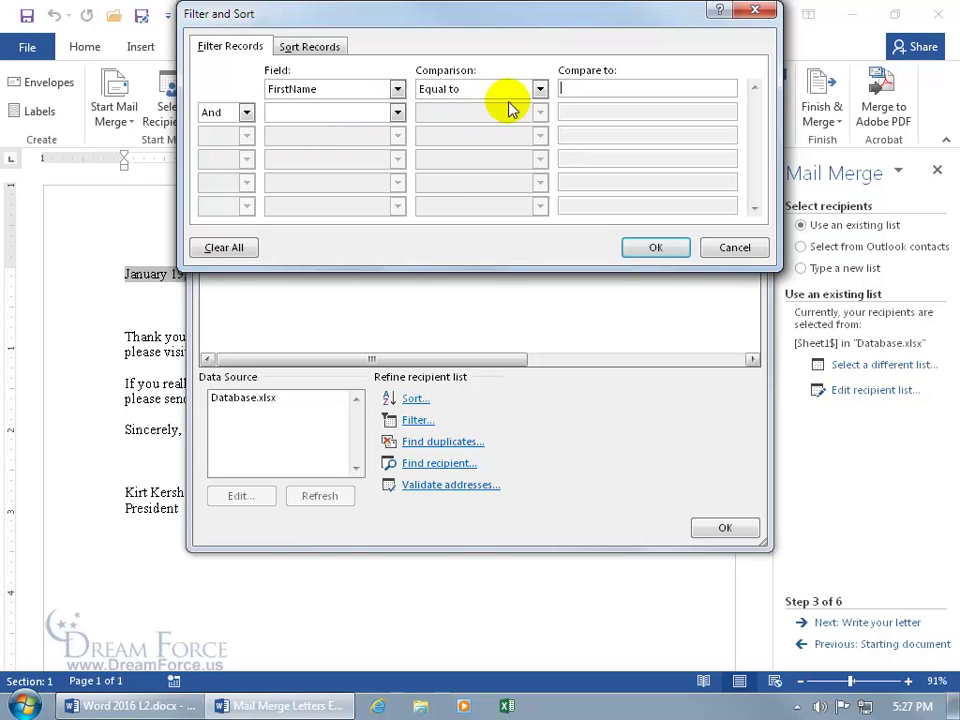
left_click(539, 89)
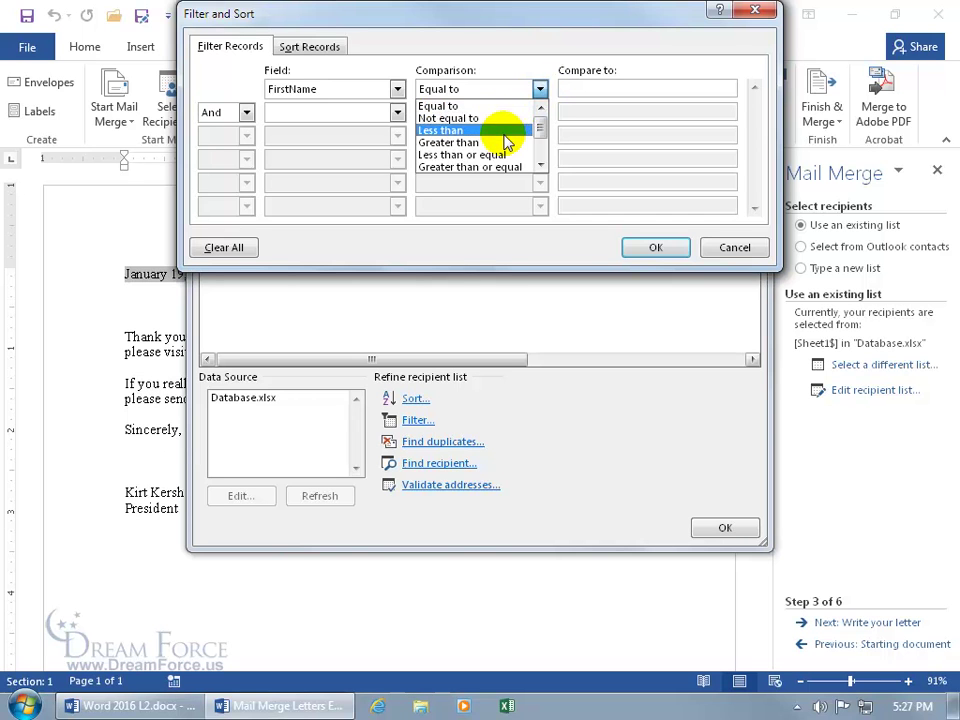
mouse_move(540, 130)
left_mouse_down()
mouse_move(542, 150)
mouse_move(540, 133)
left_mouse_up()
left_click(508, 102)
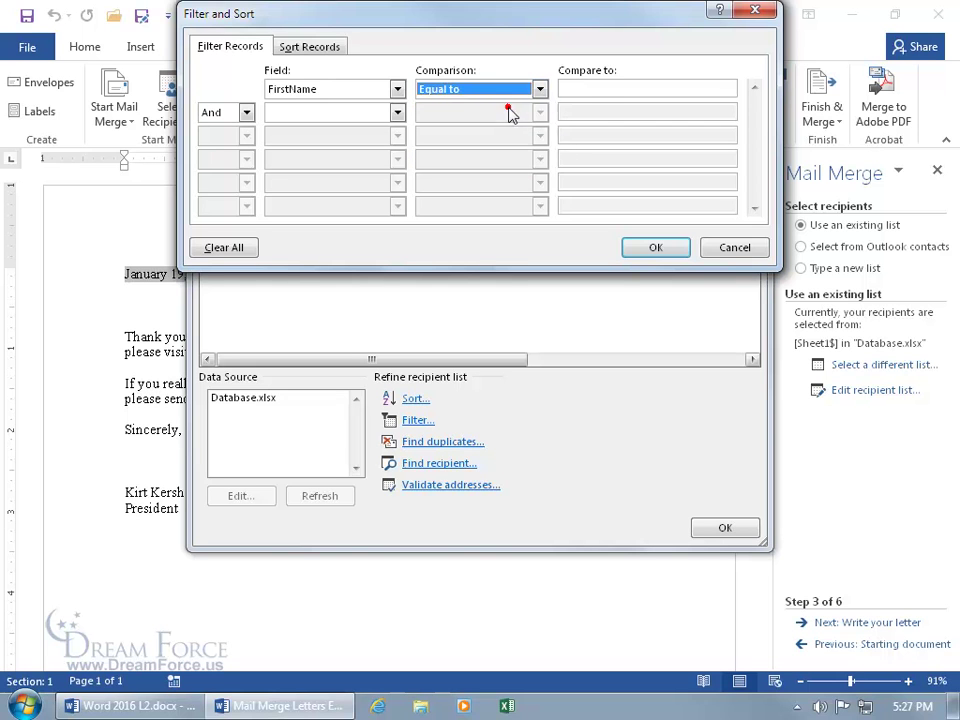
left_click(592, 88)
type("doug")
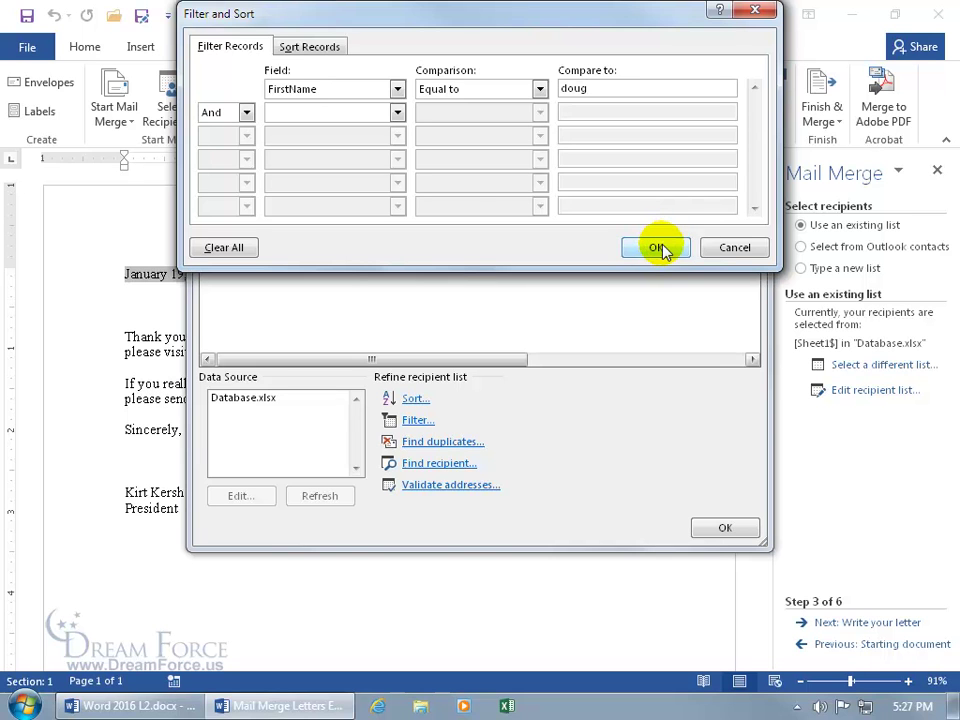
left_click(247, 114)
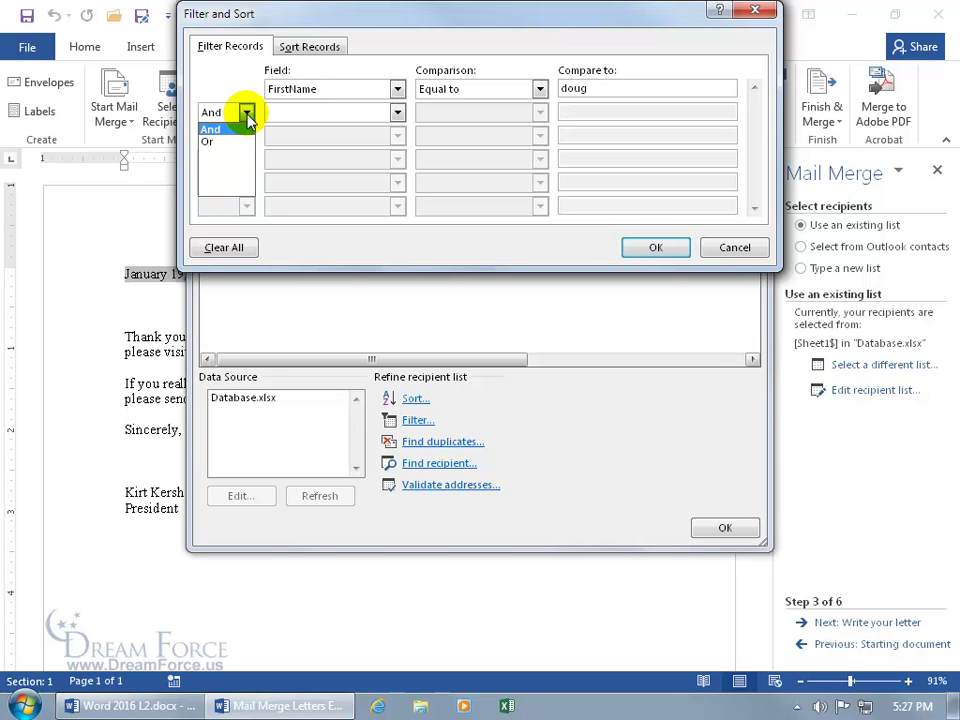
left_click(247, 114)
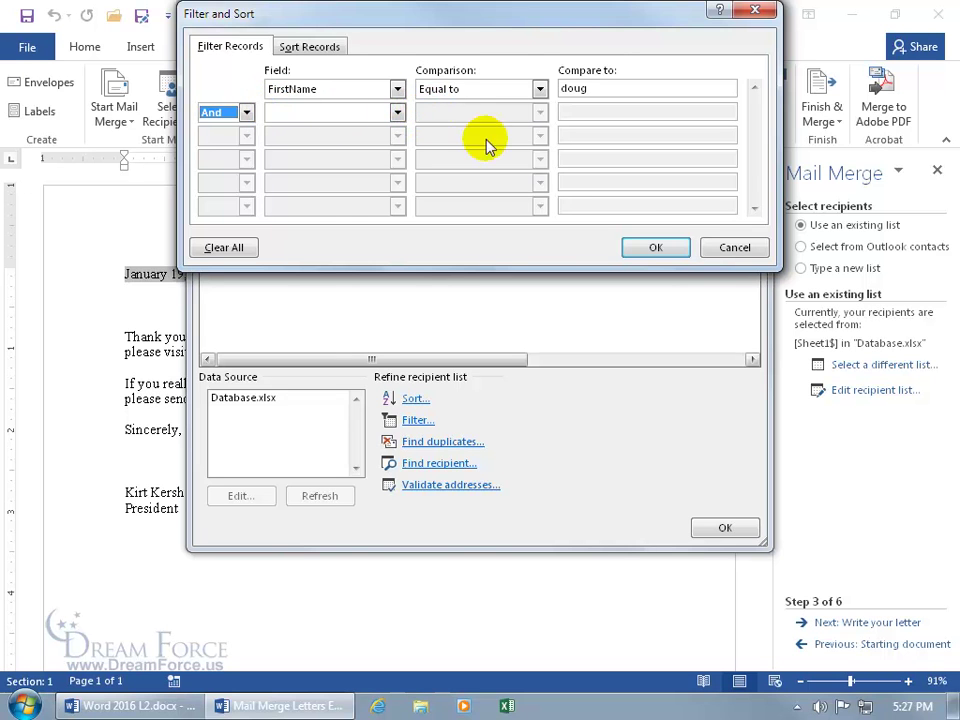
left_click(648, 248)
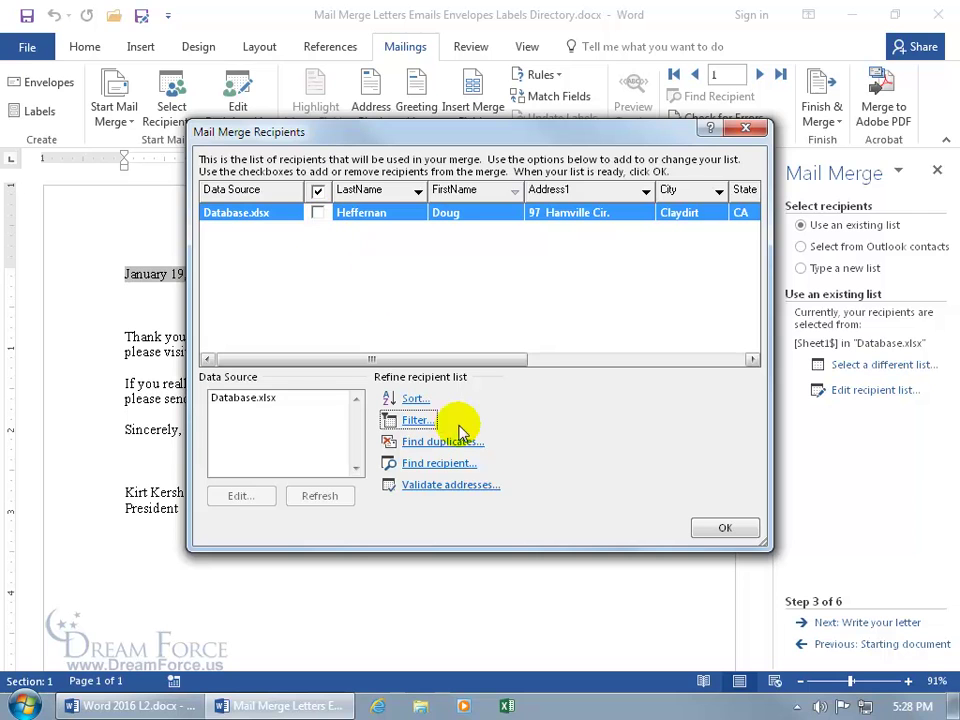
Clear the FirstName filter to show all three recipients and re-include the CA recipient.
left_click(418, 420)
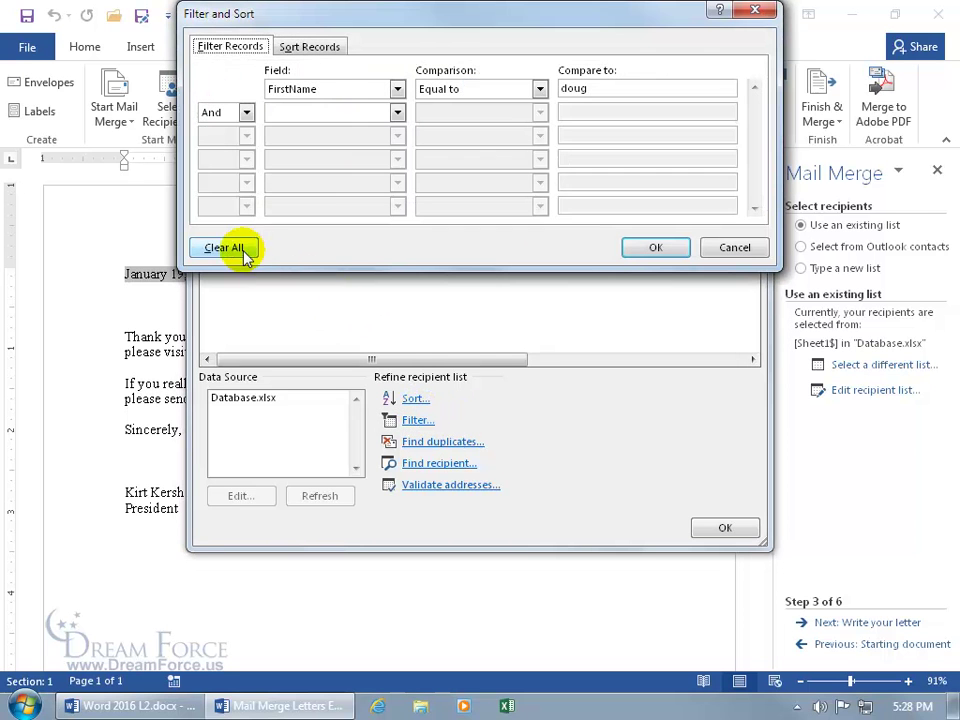
left_click(241, 249)
left_click(316, 47)
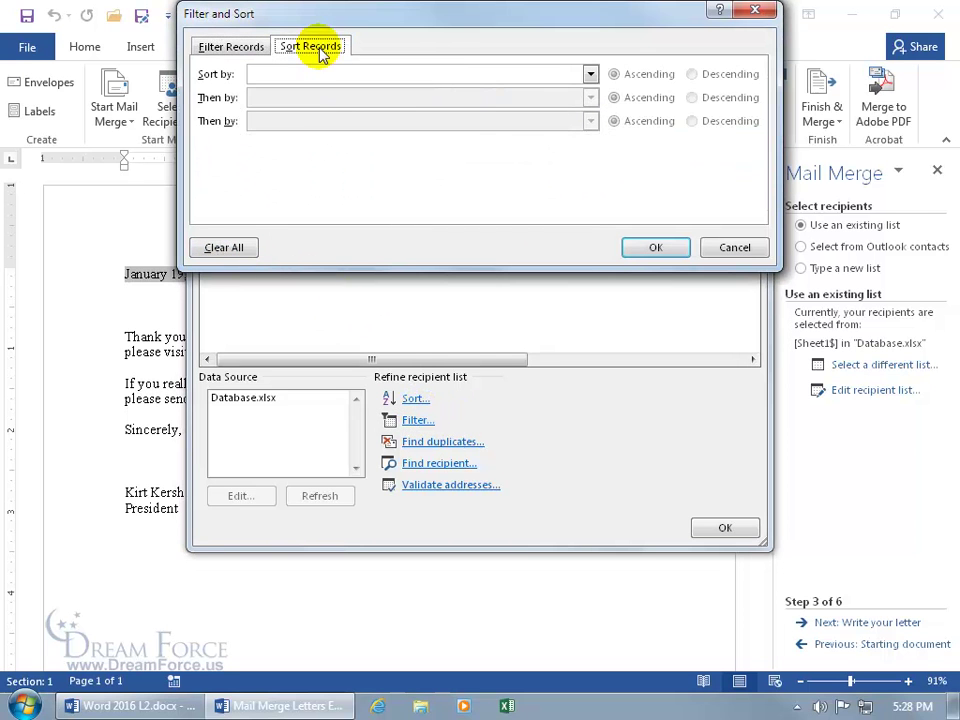
left_click(650, 247)
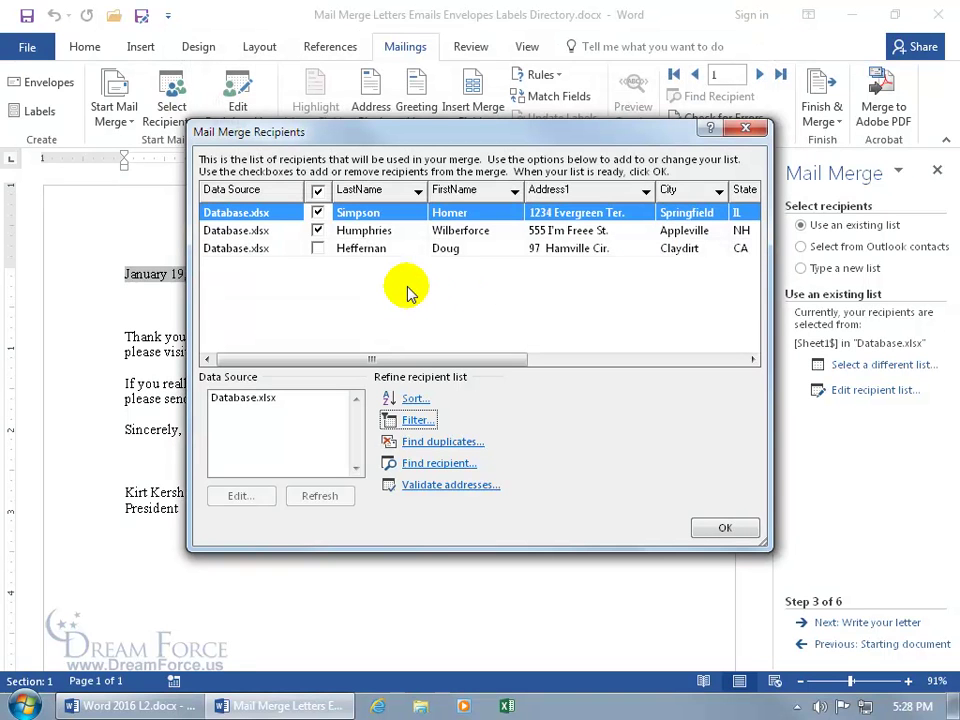
left_click(317, 248)
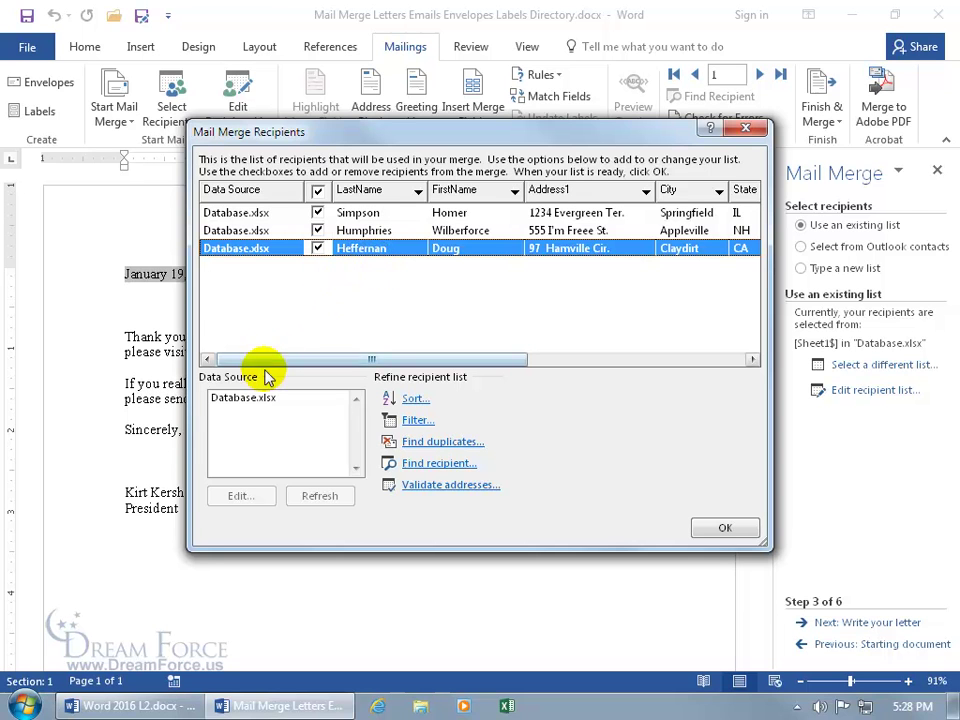
Edit the Database.xlsx source and add a new entry with a first and last name.
left_click(250, 400)
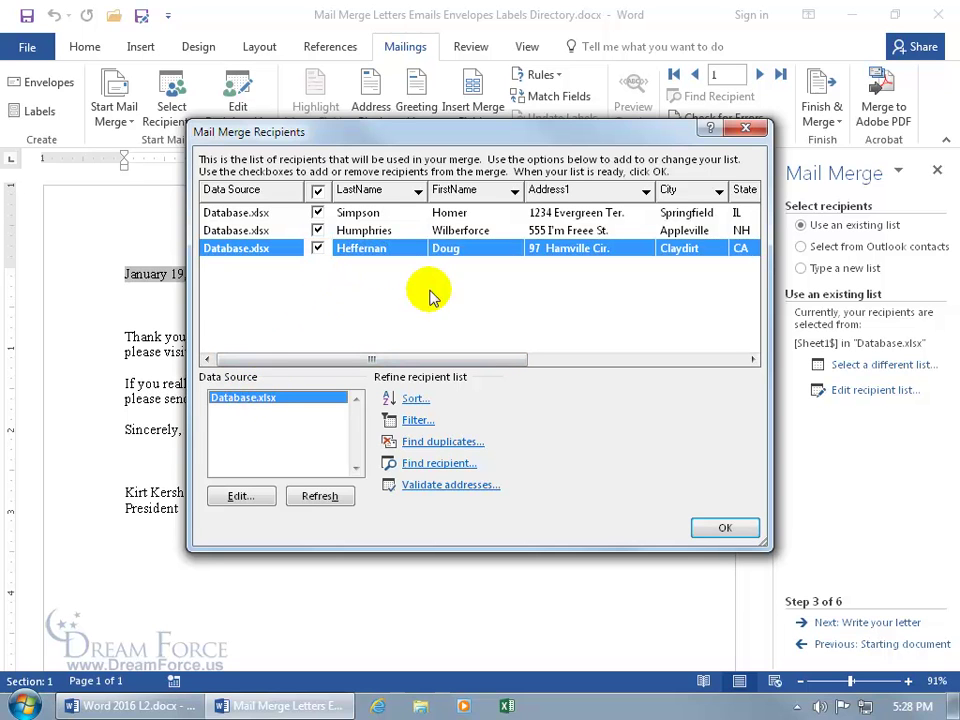
left_click(316, 497)
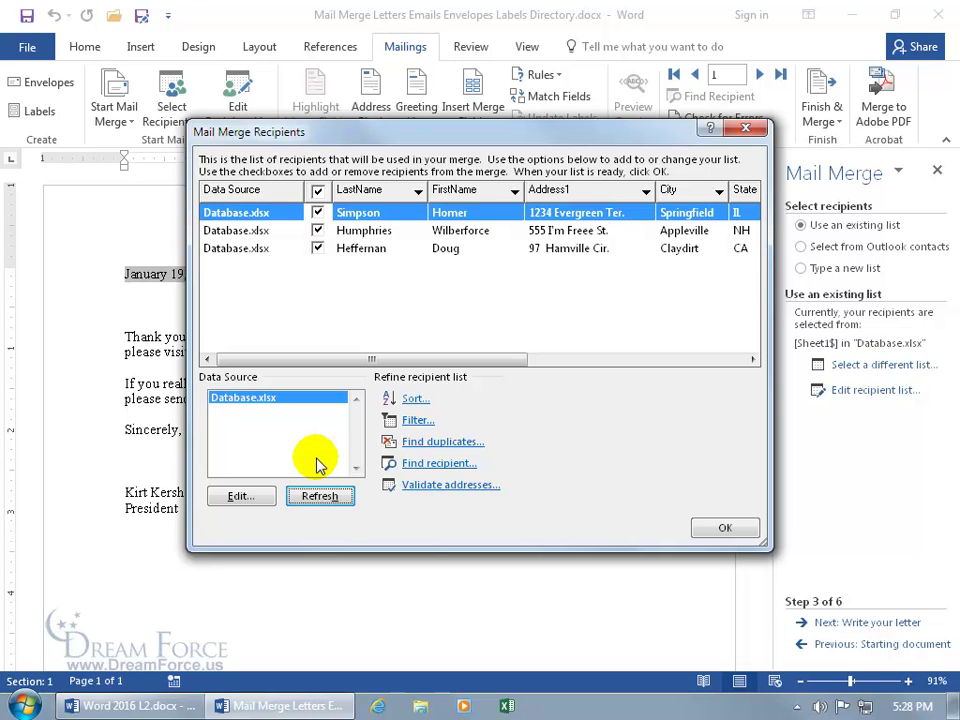
left_click(245, 497)
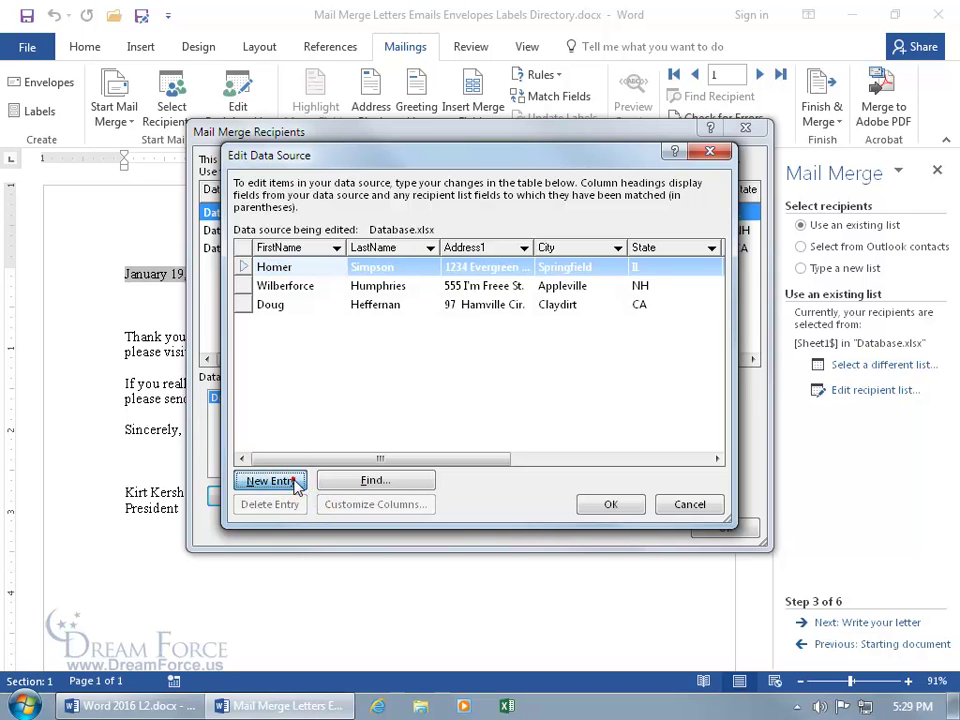
left_click(290, 480)
type("Billy")
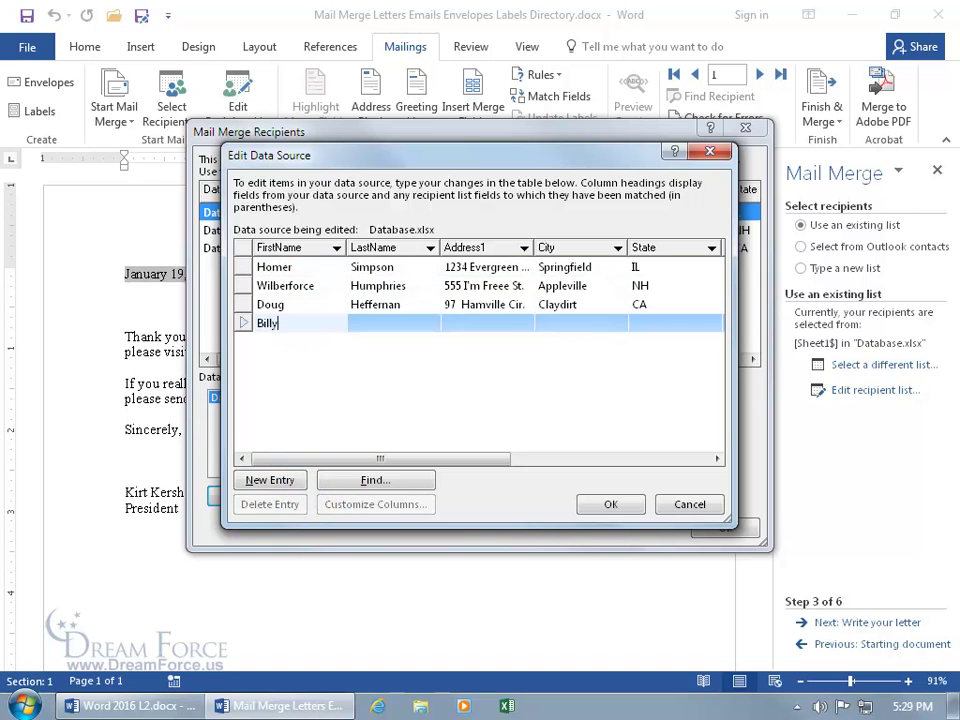
key("Tab")
type("Bob")
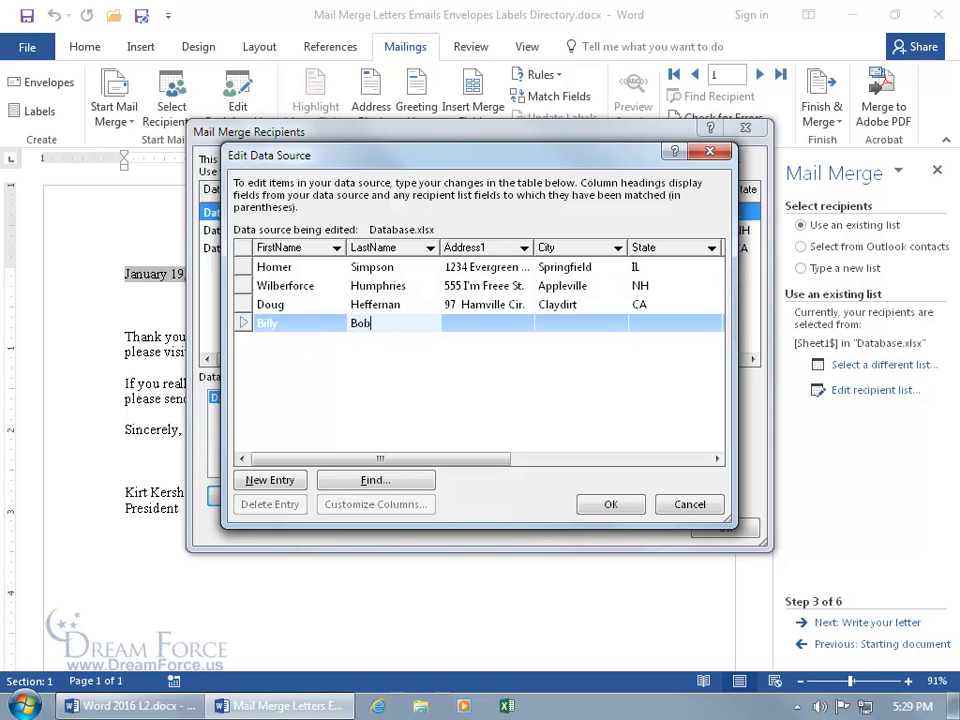
Save the new entry to Database.xlsx, close the recipient list, and minimize Word.
left_click(610, 505)
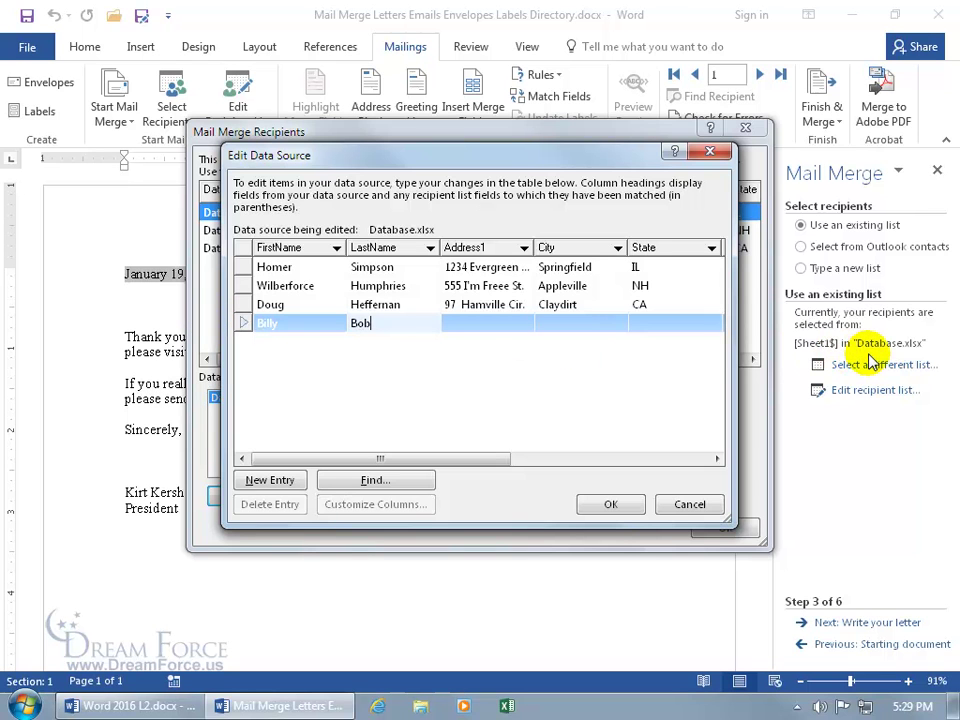
left_click(610, 505)
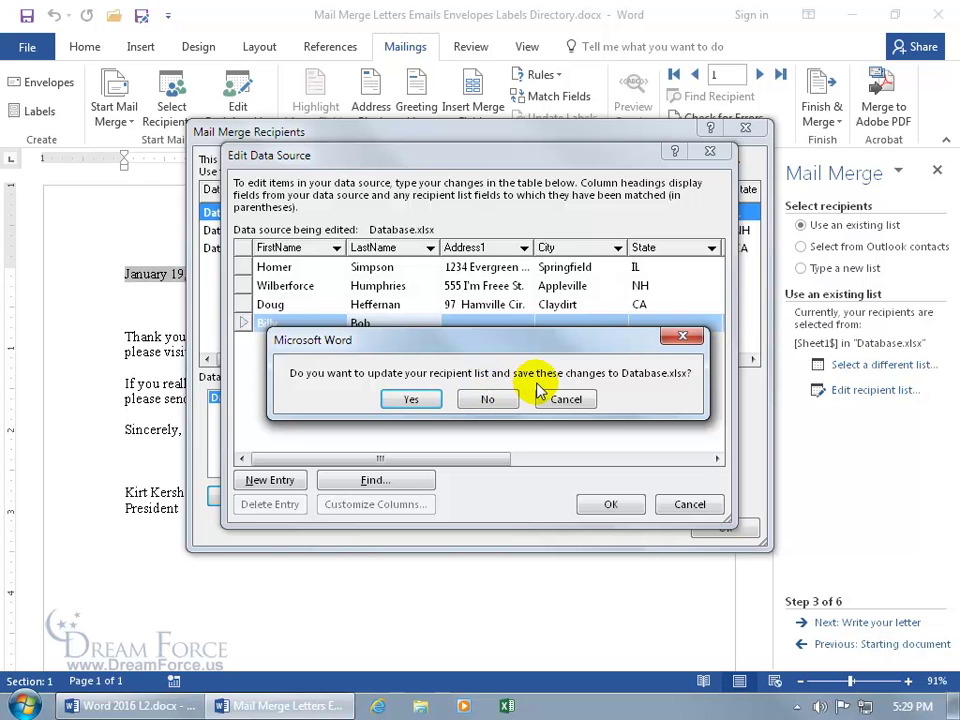
left_click(415, 399)
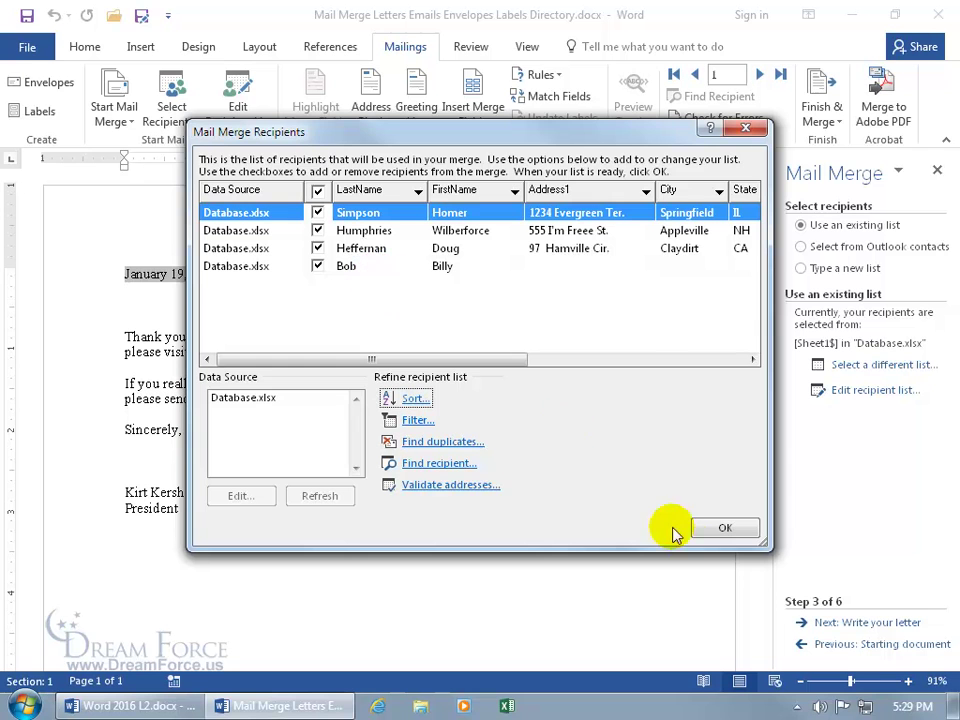
left_click(718, 536)
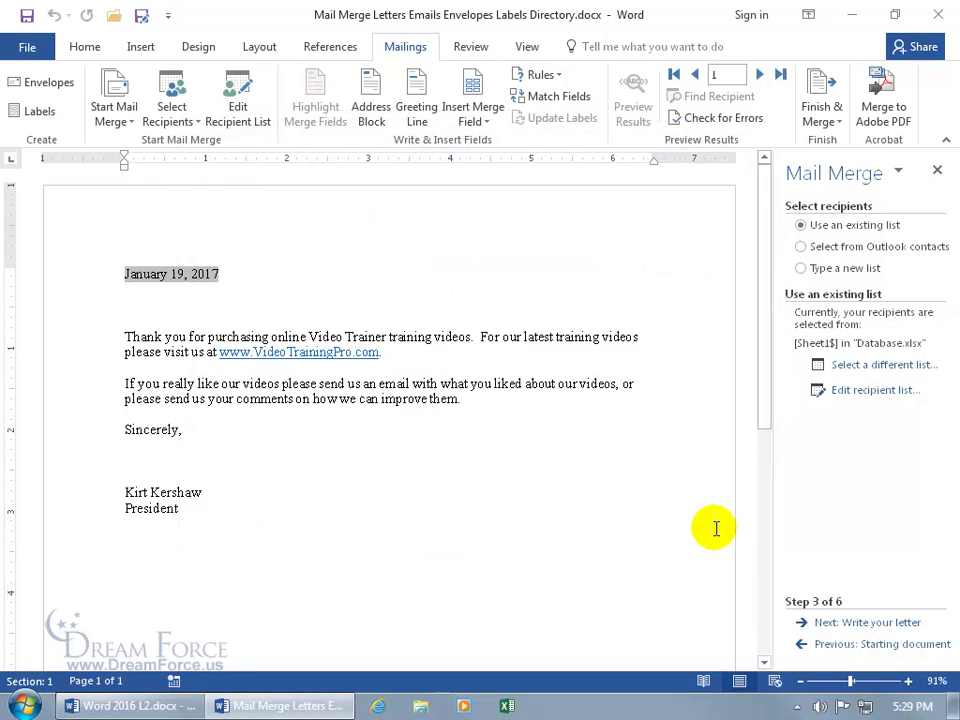
left_click(853, 16)
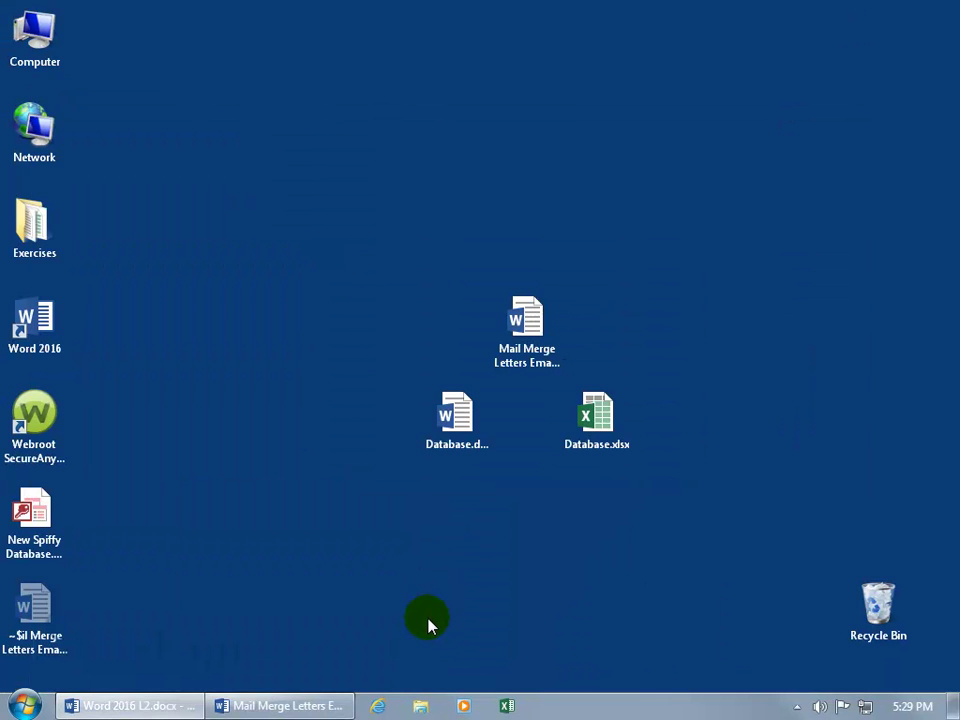
Open Database.xlsx read-only to confirm the new row 5 recipient, then close Excel.
left_click(588, 432)
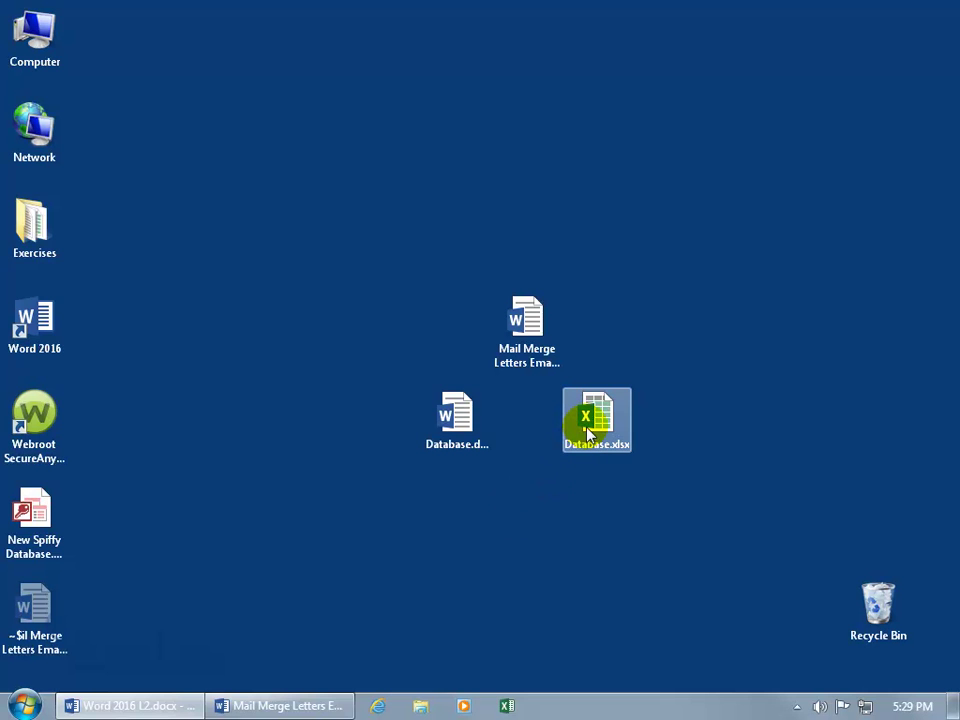
double_click(590, 432)
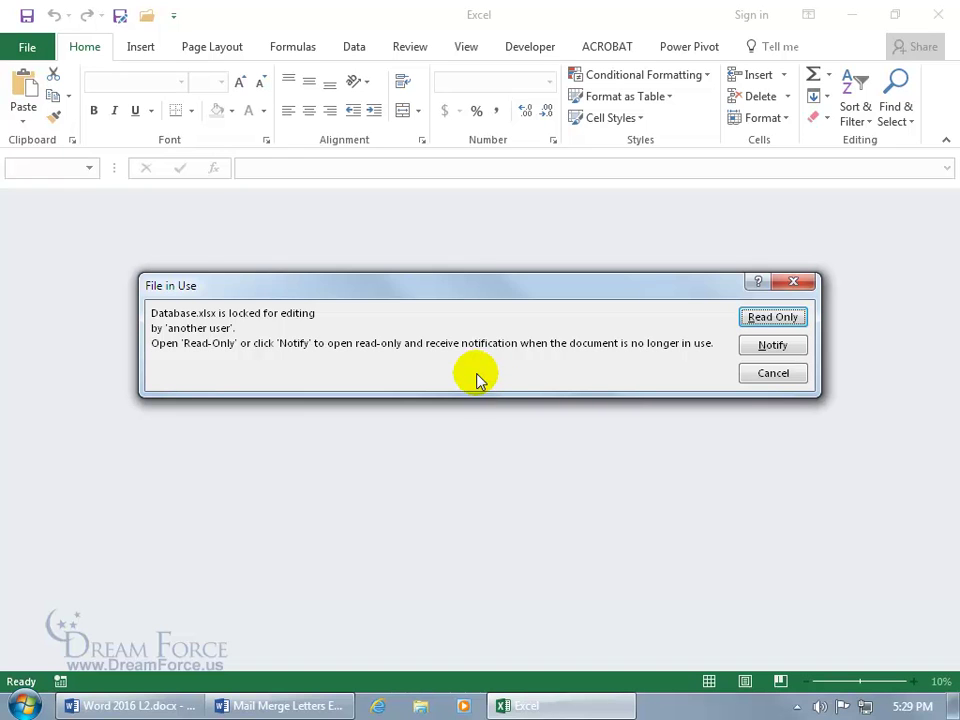
left_click(756, 320)
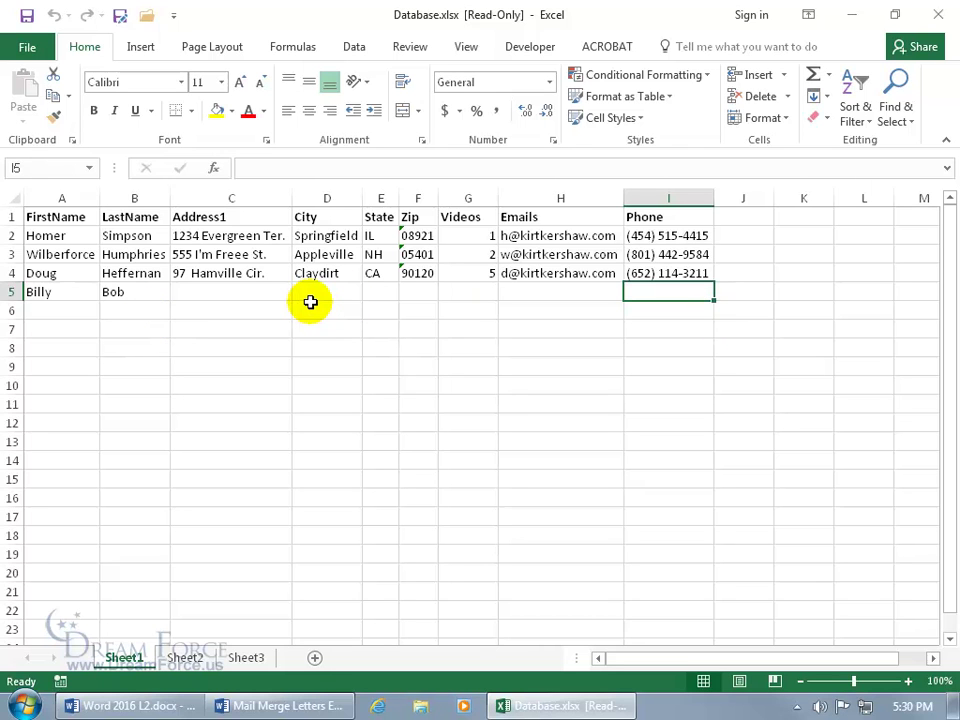
left_click(936, 15)
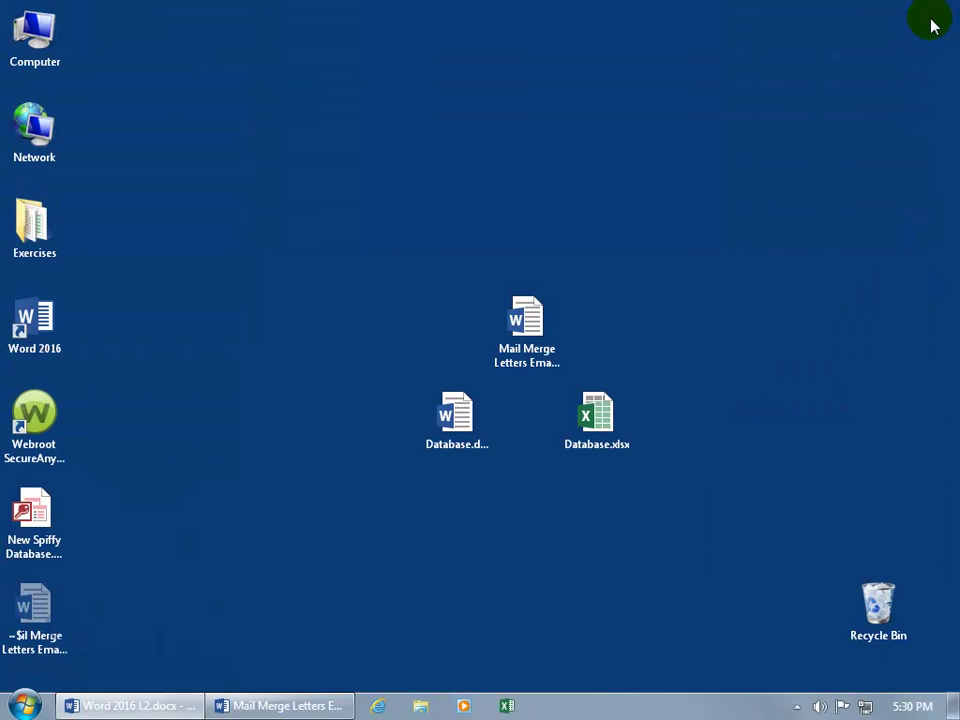
Return to the Mail Merge Letters document and review the four Database.xlsx recipients in the recipient list.
left_click(295, 706)
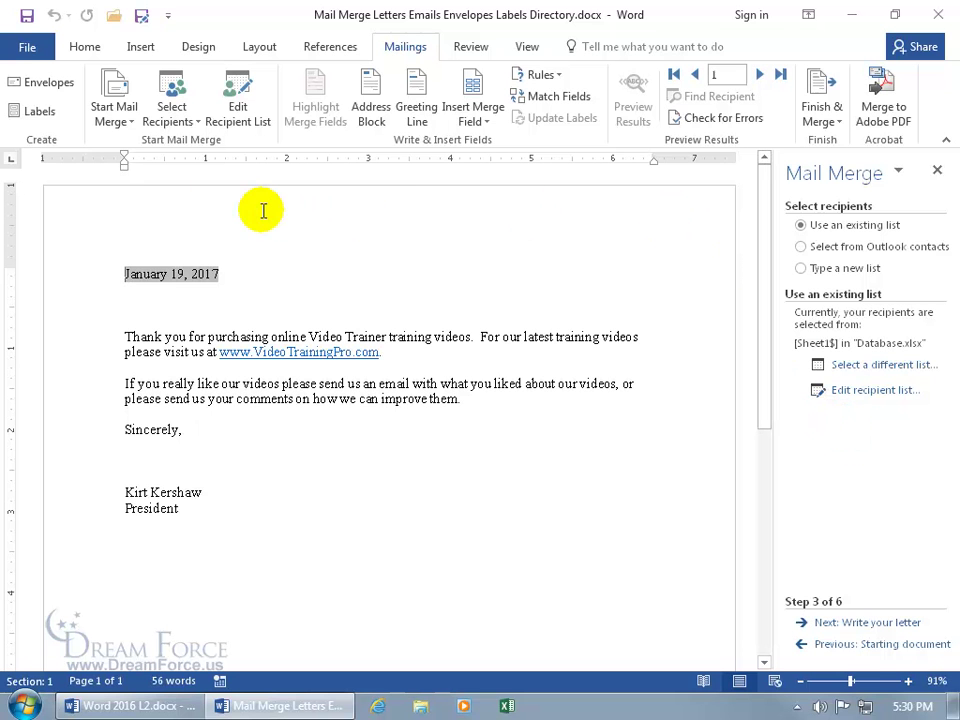
left_click(846, 392)
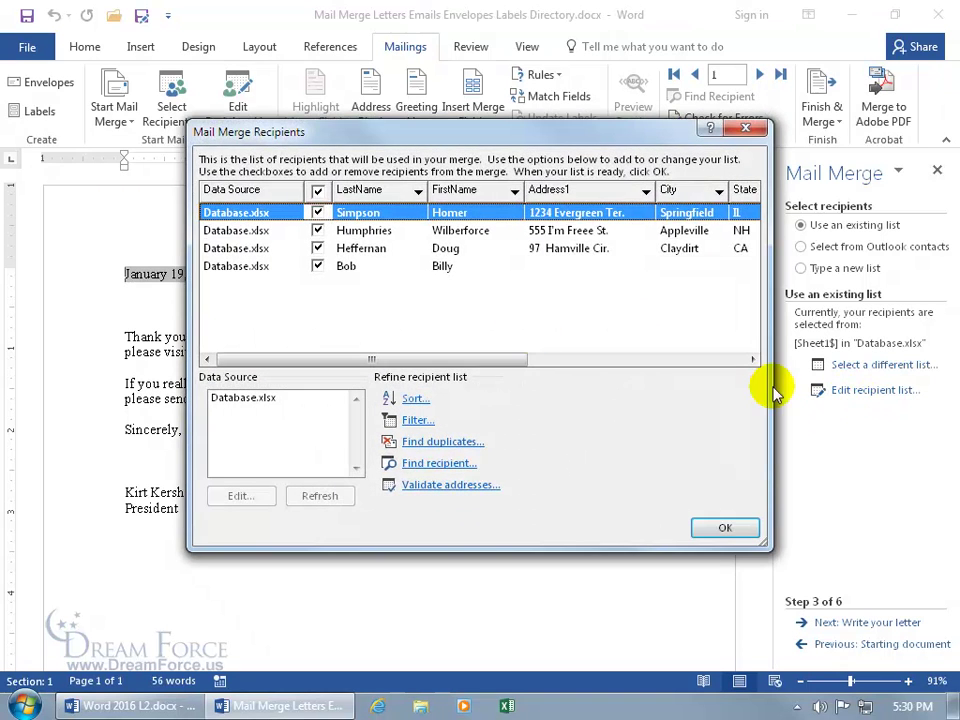
left_click(745, 129)
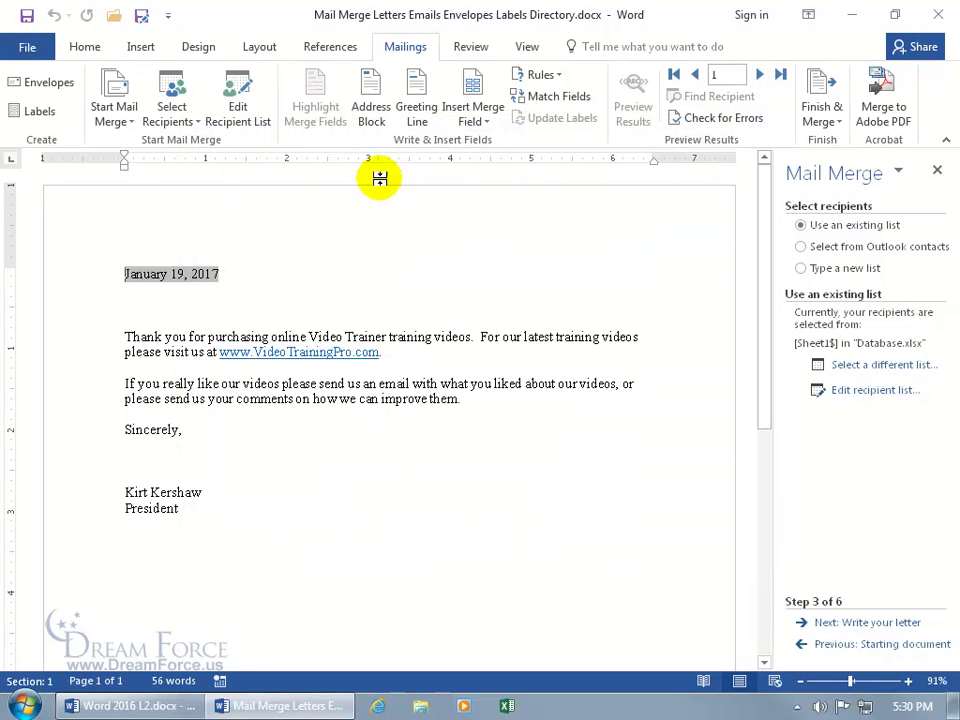
left_click(250, 120)
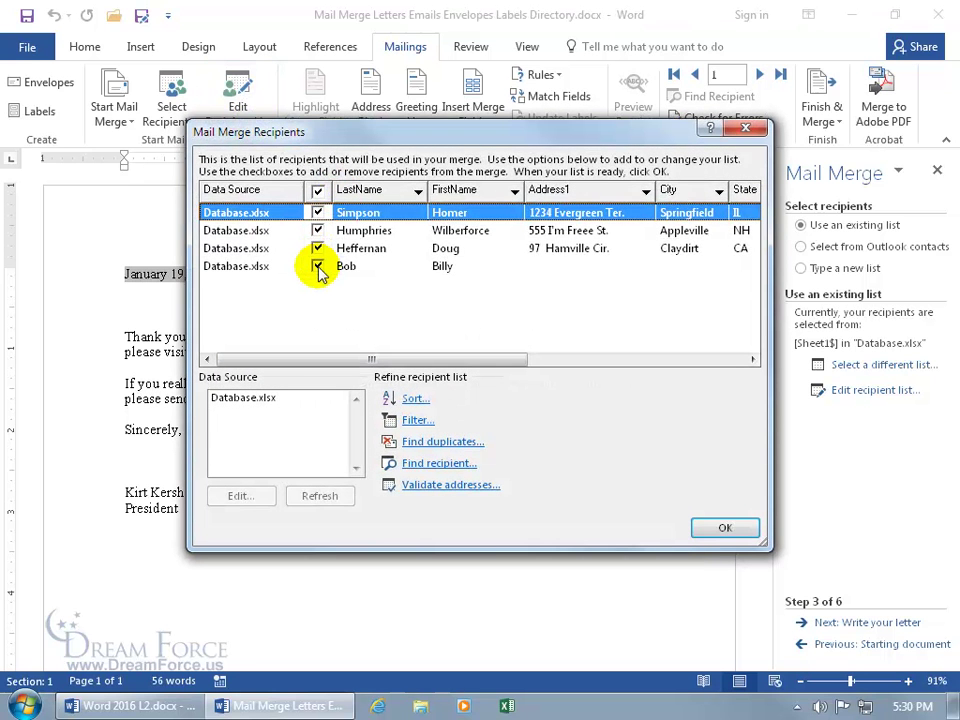
left_click(725, 529)
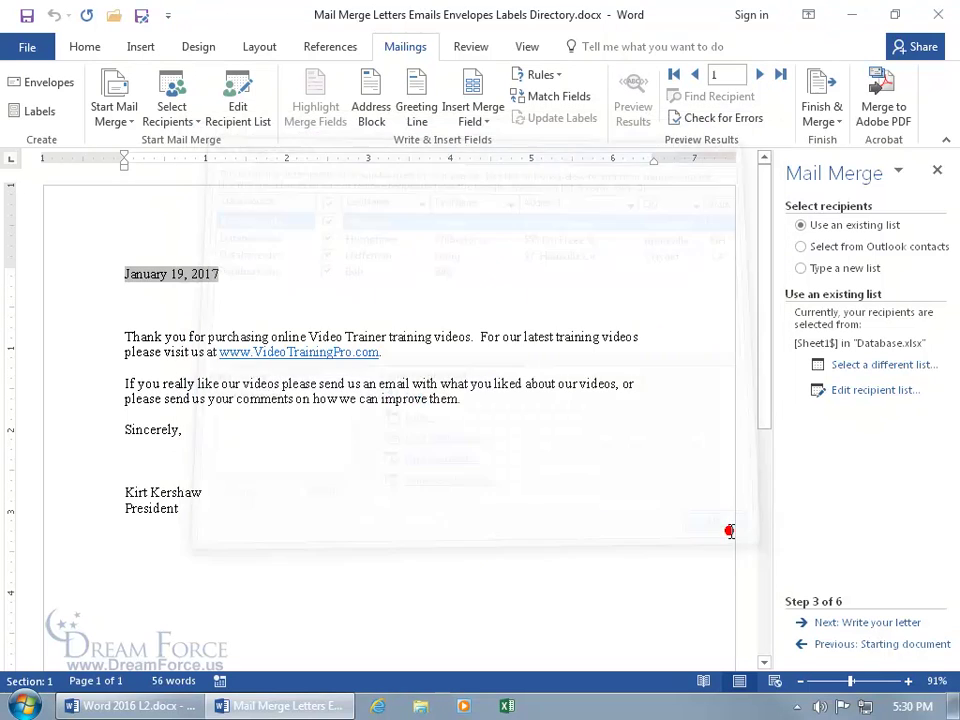
Advance the wizard to Write your letter and type 'Dear' on the line under the date.
left_click(852, 624)
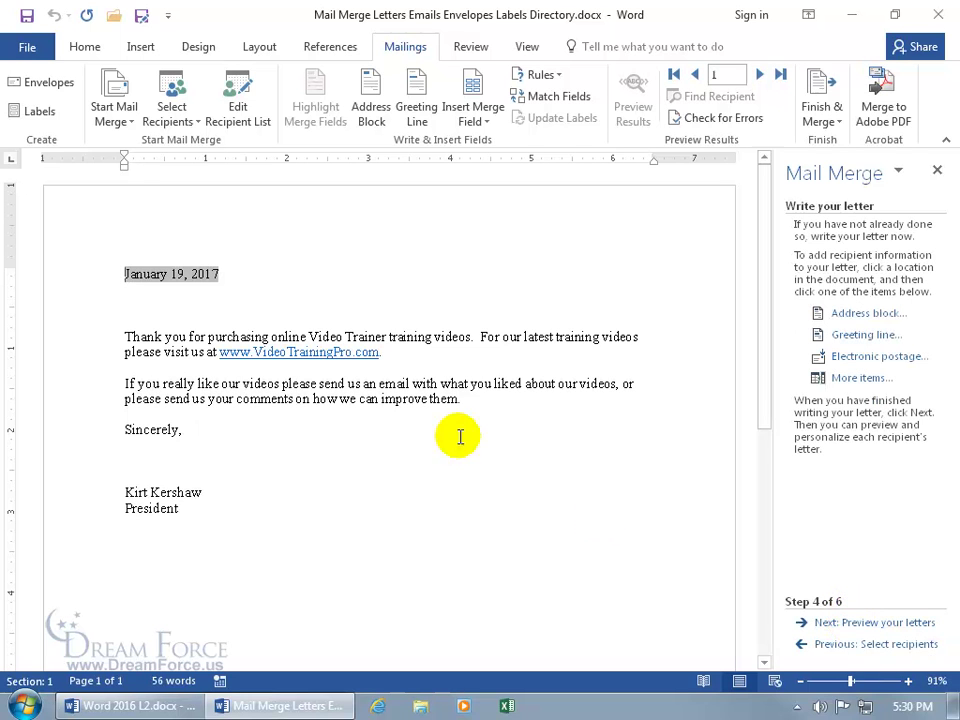
left_click(140, 303)
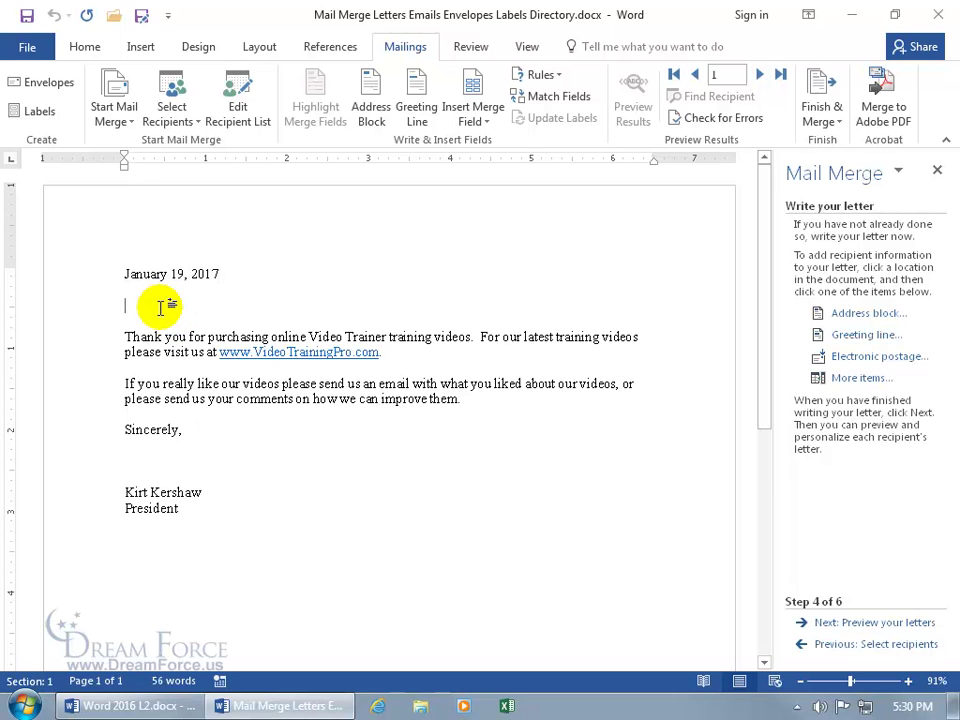
type("Dear")
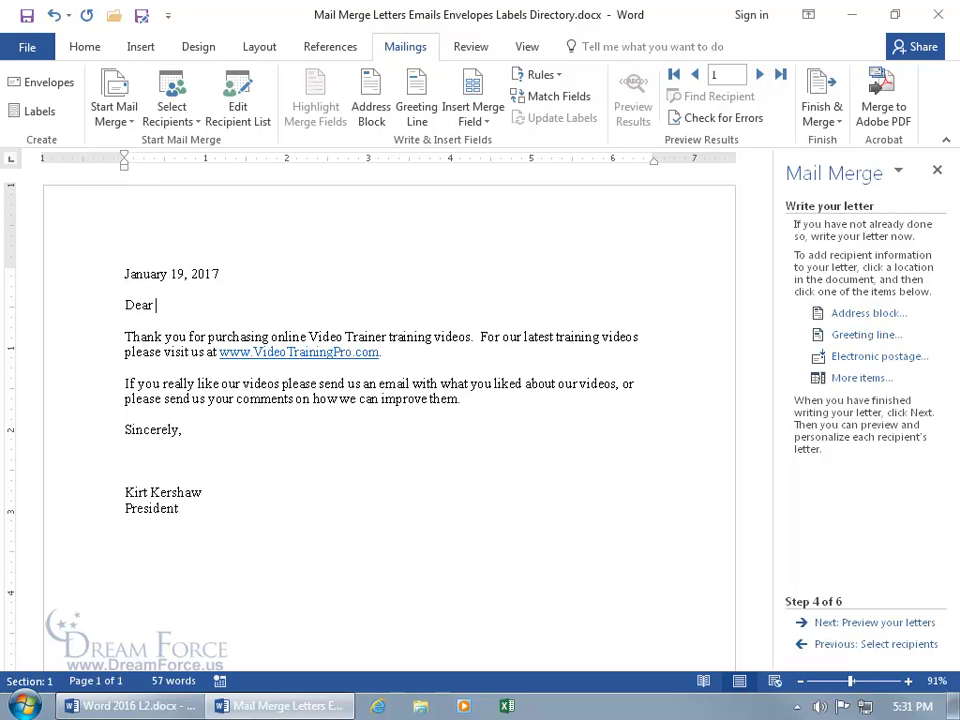
left_click(843, 318)
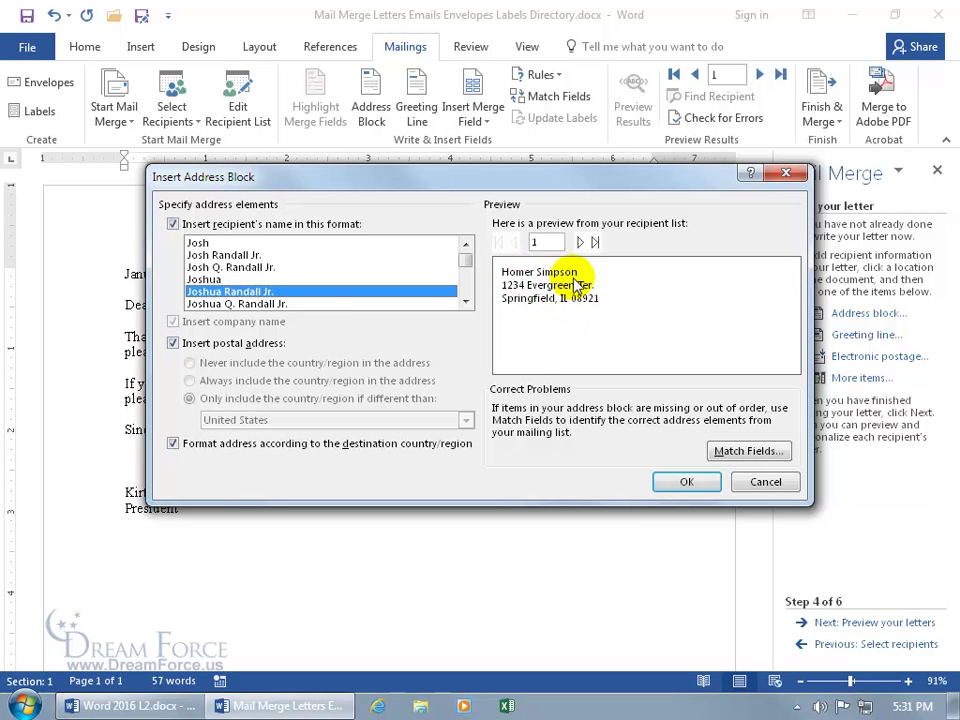
left_click(733, 455)
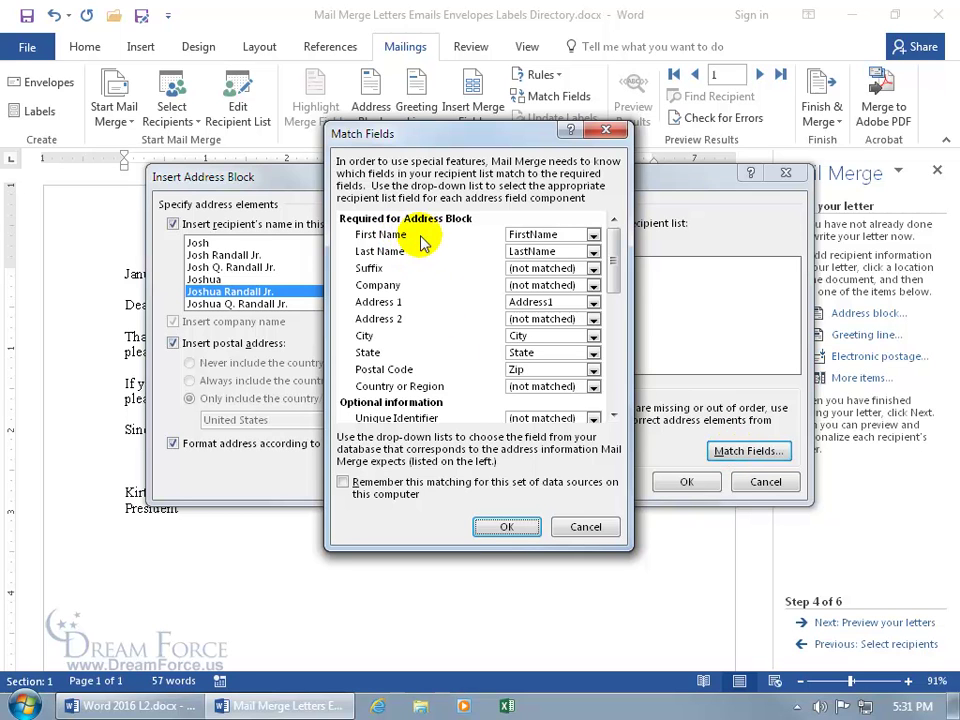
left_click(593, 236)
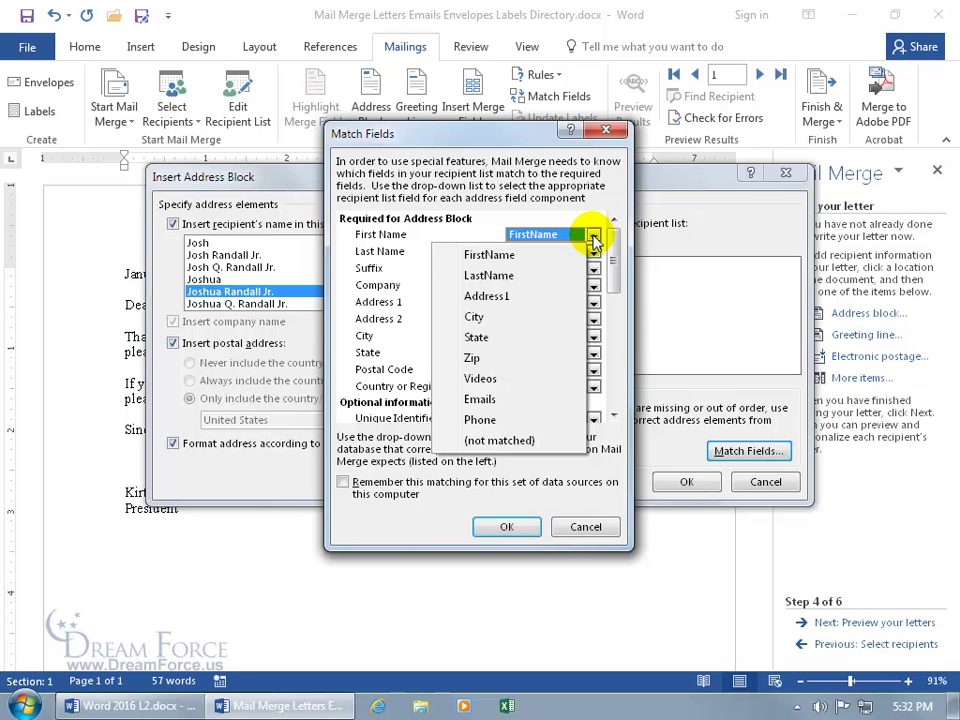
left_click(505, 188)
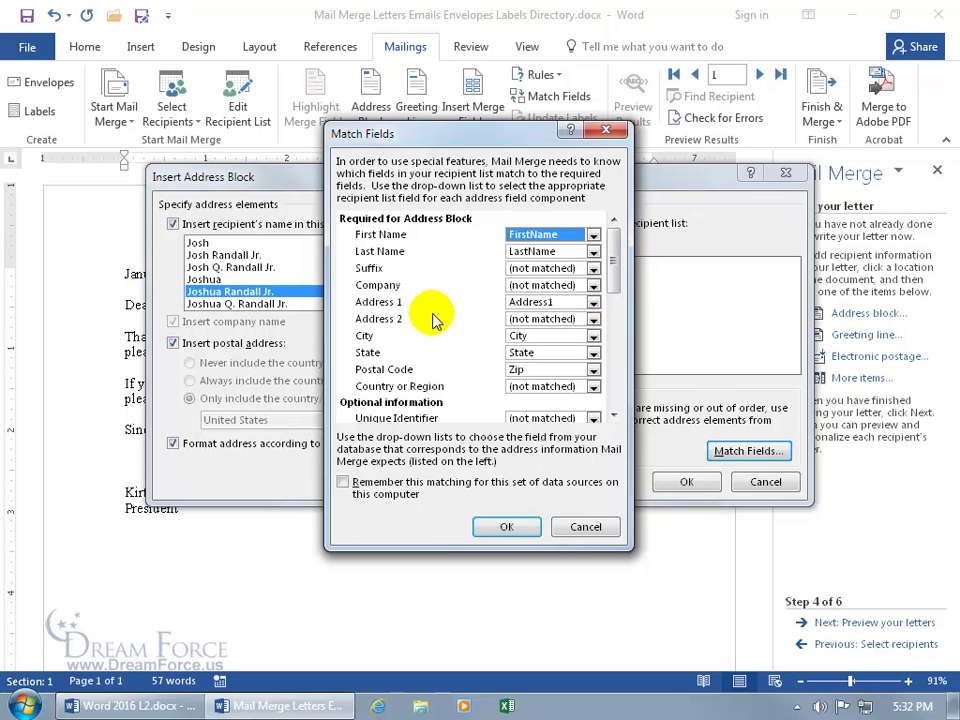
left_click(506, 526)
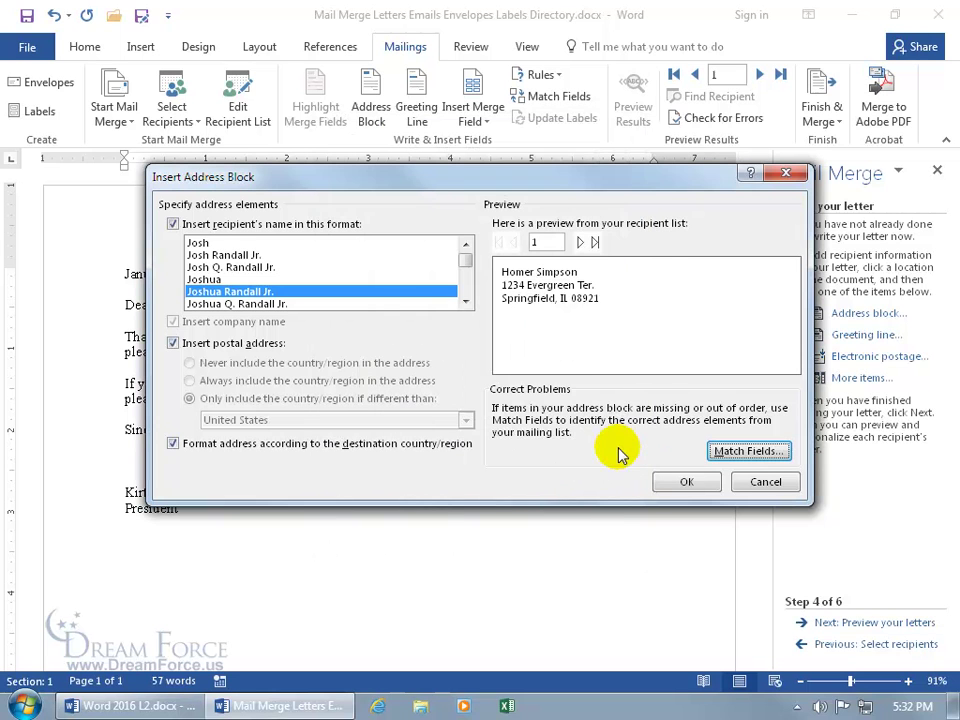
Preview the recipients and insert an address block after Dear in the Joshua Randall Jr. format.
left_click(580, 242)
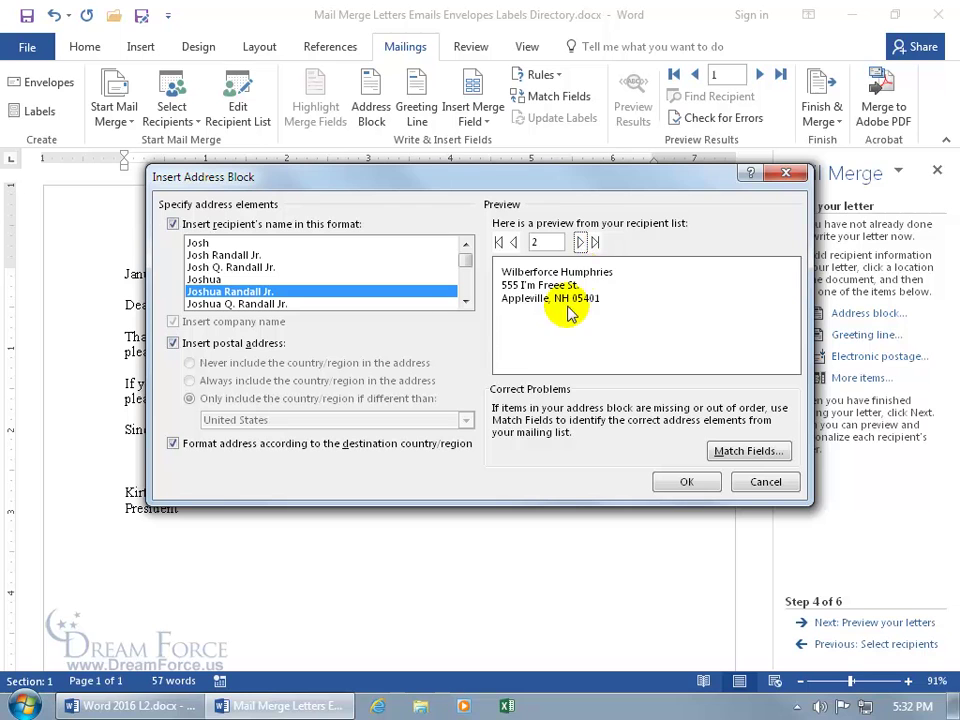
left_click(580, 242)
left_click(580, 242)
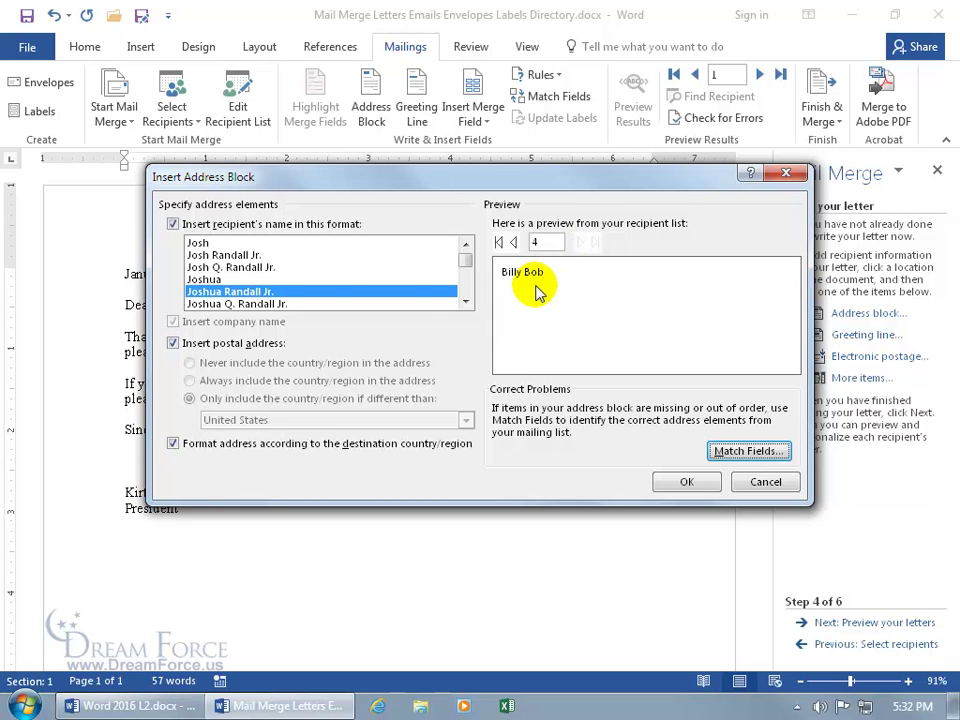
left_click(200, 243)
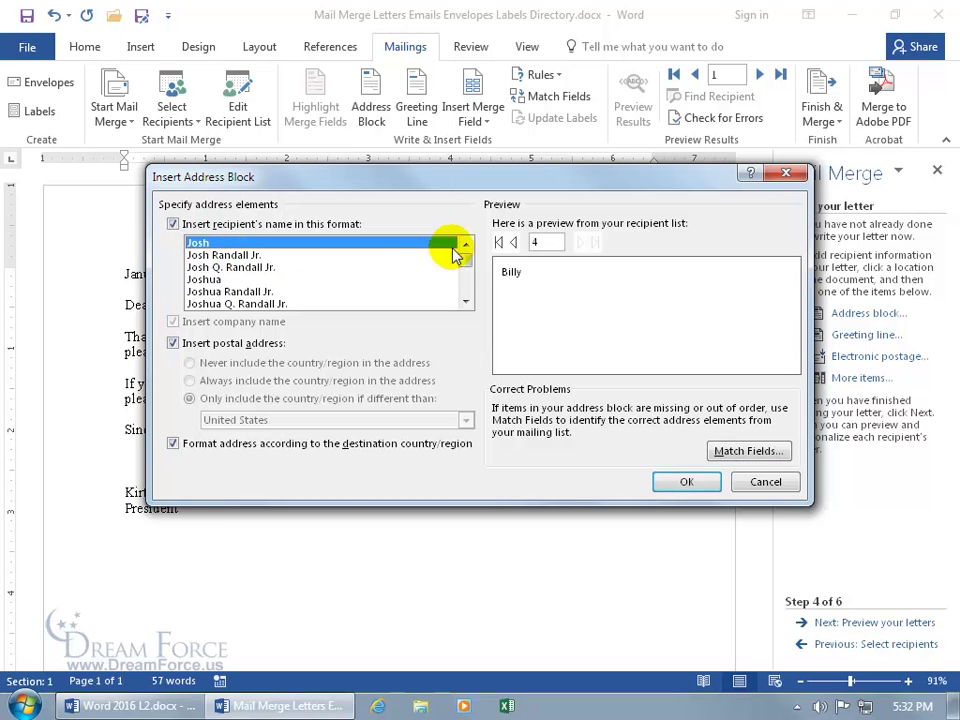
left_click(514, 243)
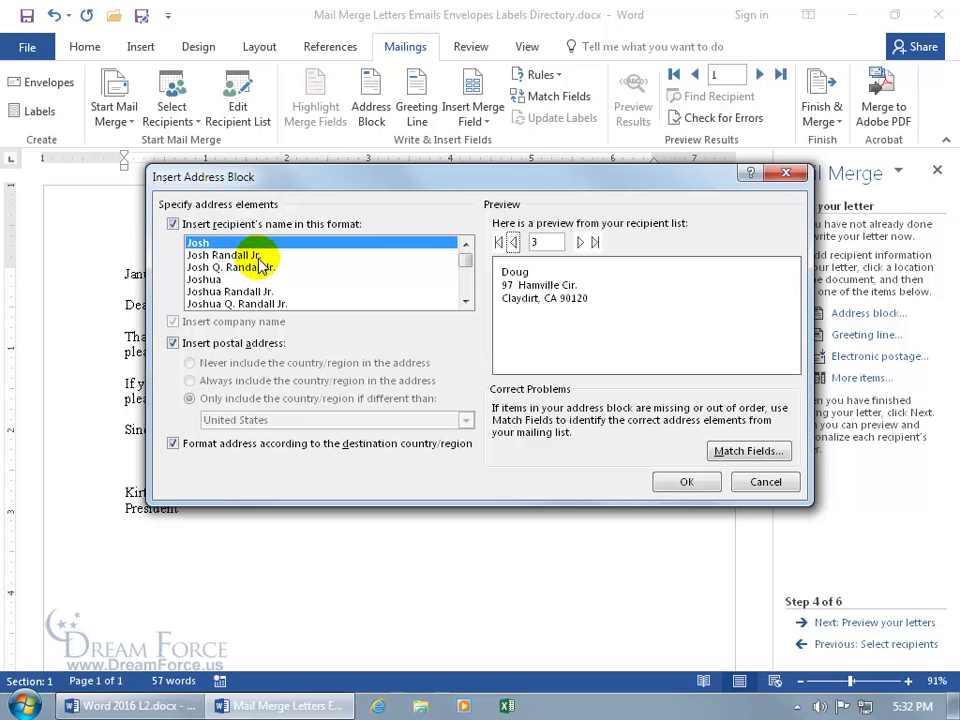
left_click(245, 291)
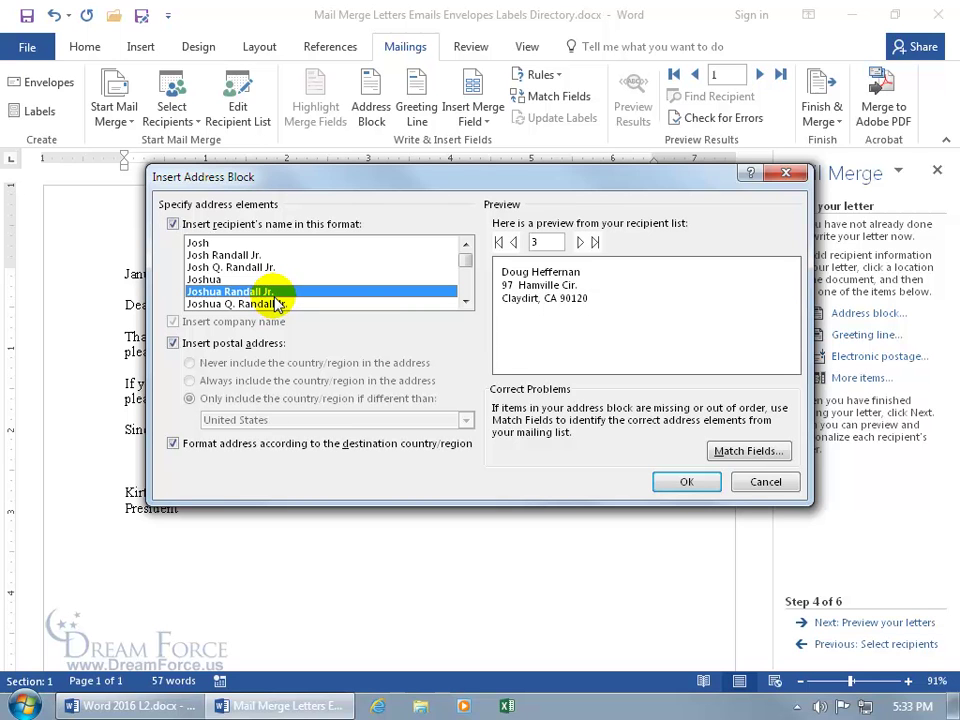
left_click(683, 481)
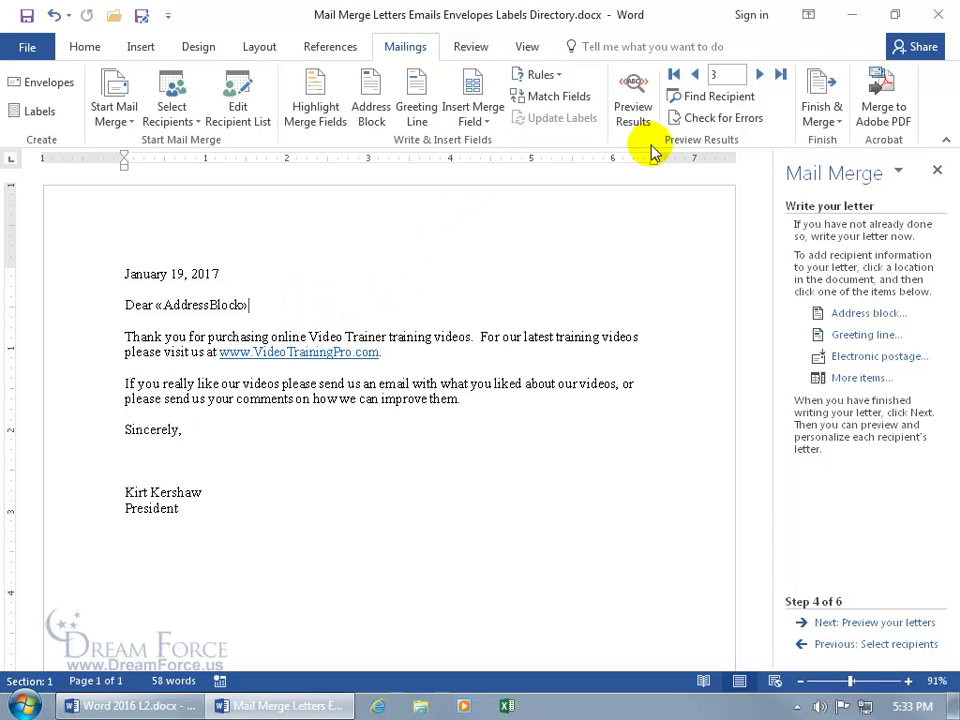
left_click(636, 118)
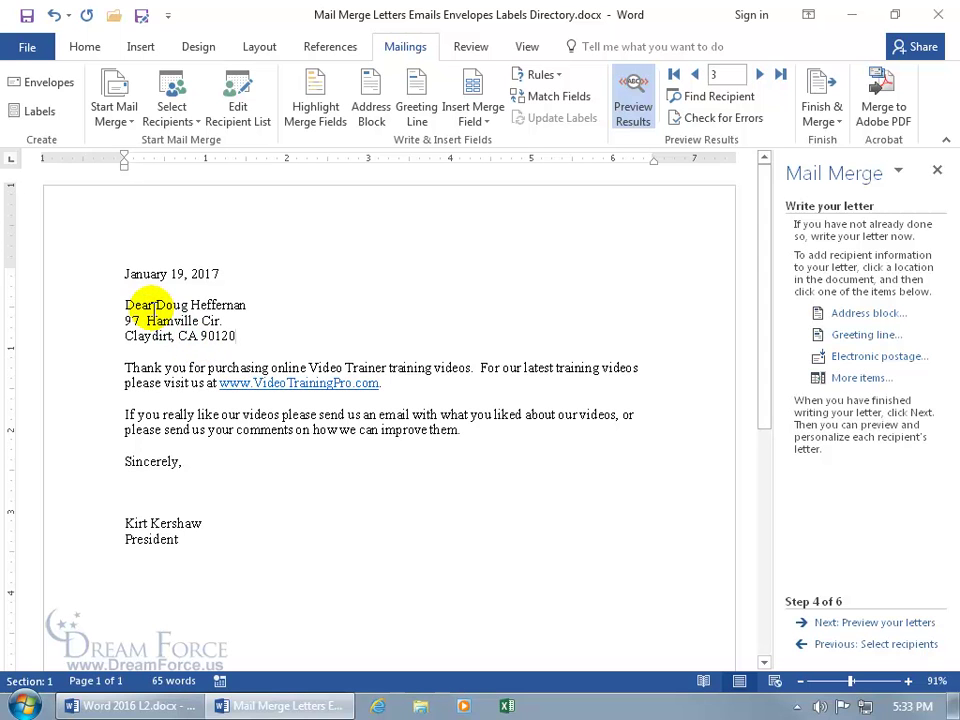
left_click(758, 76)
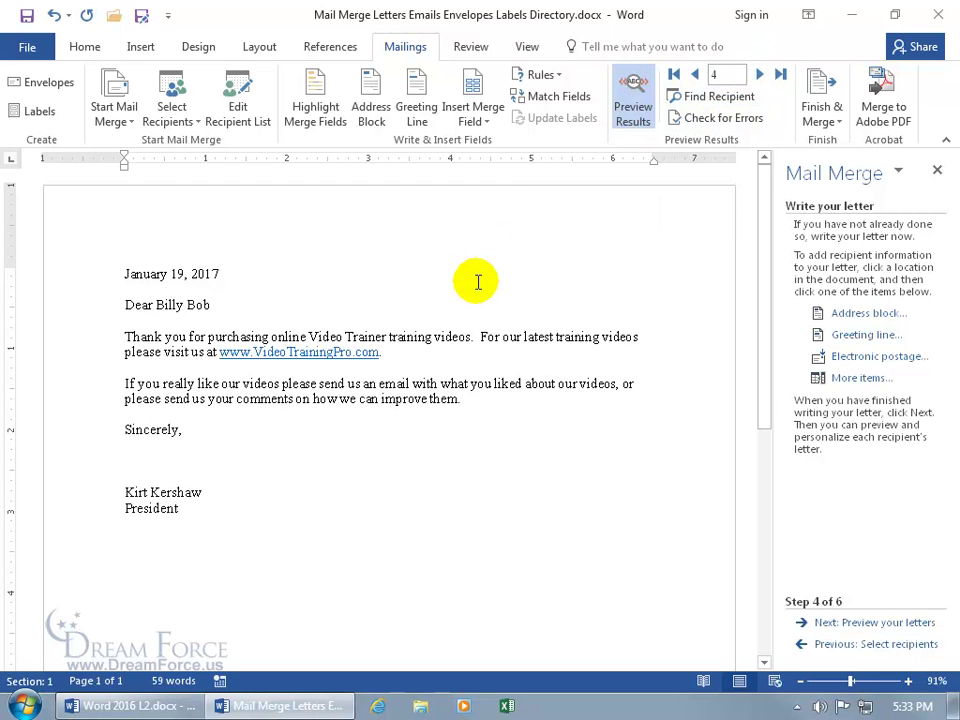
left_click(695, 75)
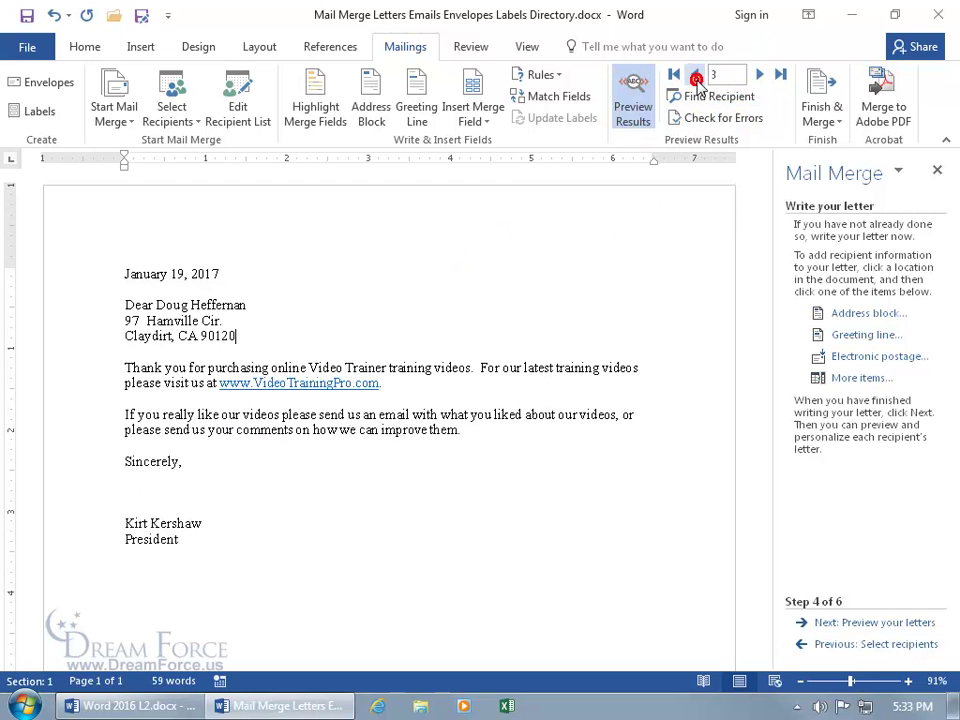
left_click(695, 75)
left_click(635, 100)
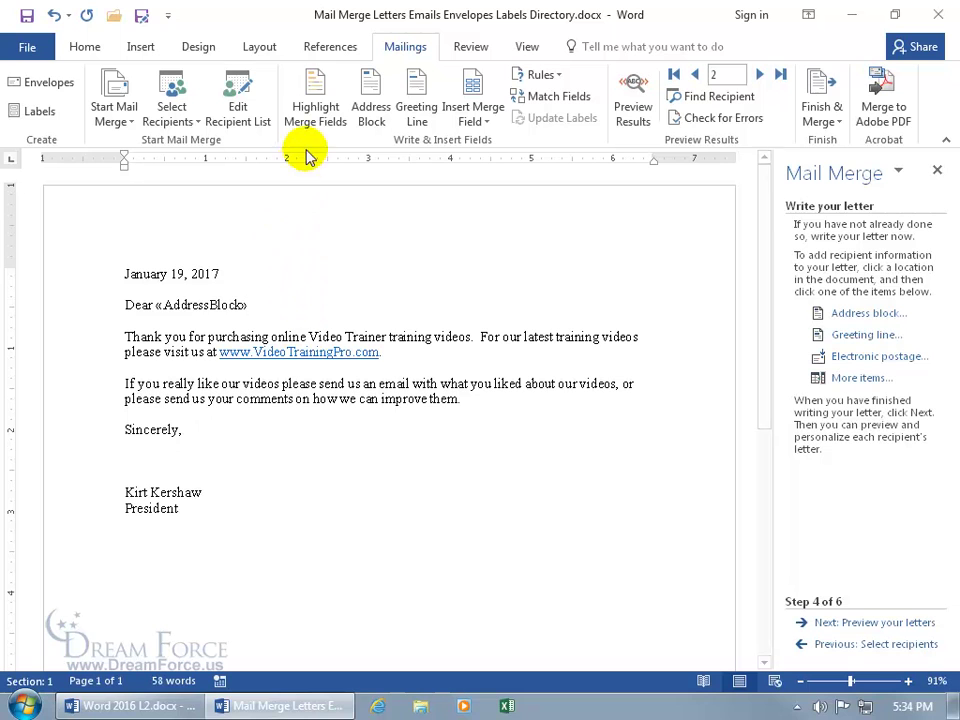
Highlight merge fields and delete the «AddressBlock» field, leaving the greeting line as 'Dear'.
left_click(313, 104)
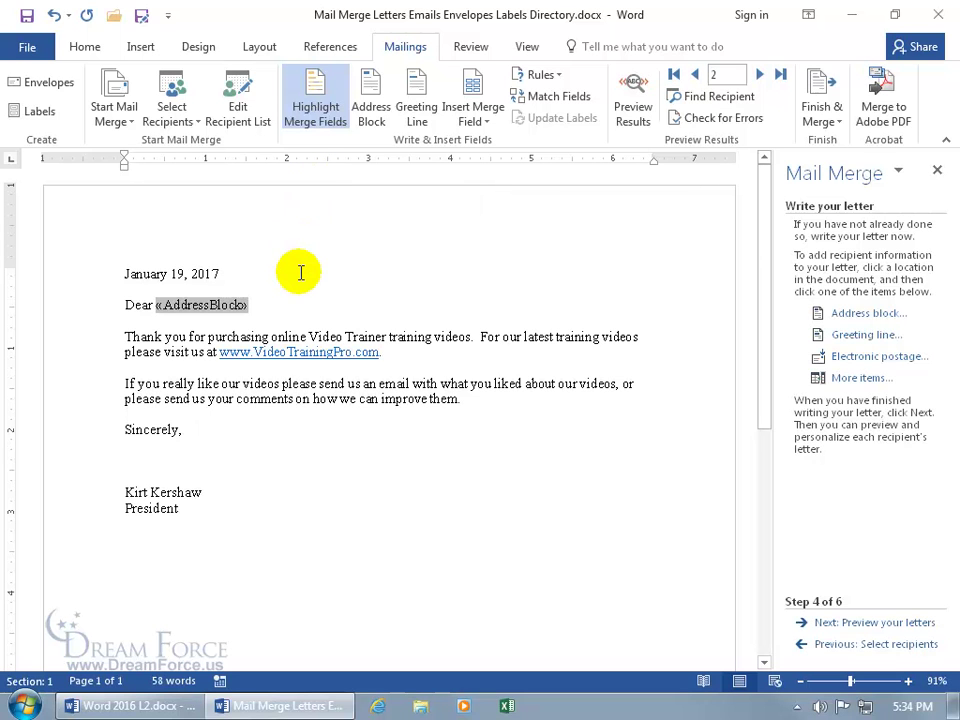
double_click(258, 305)
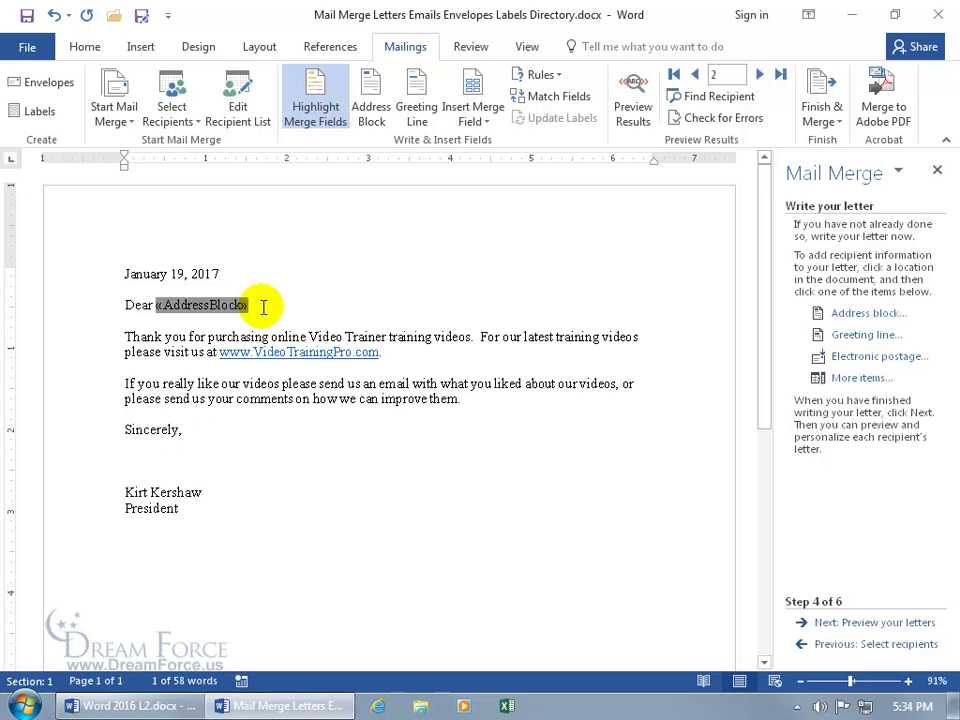
key("Delete")
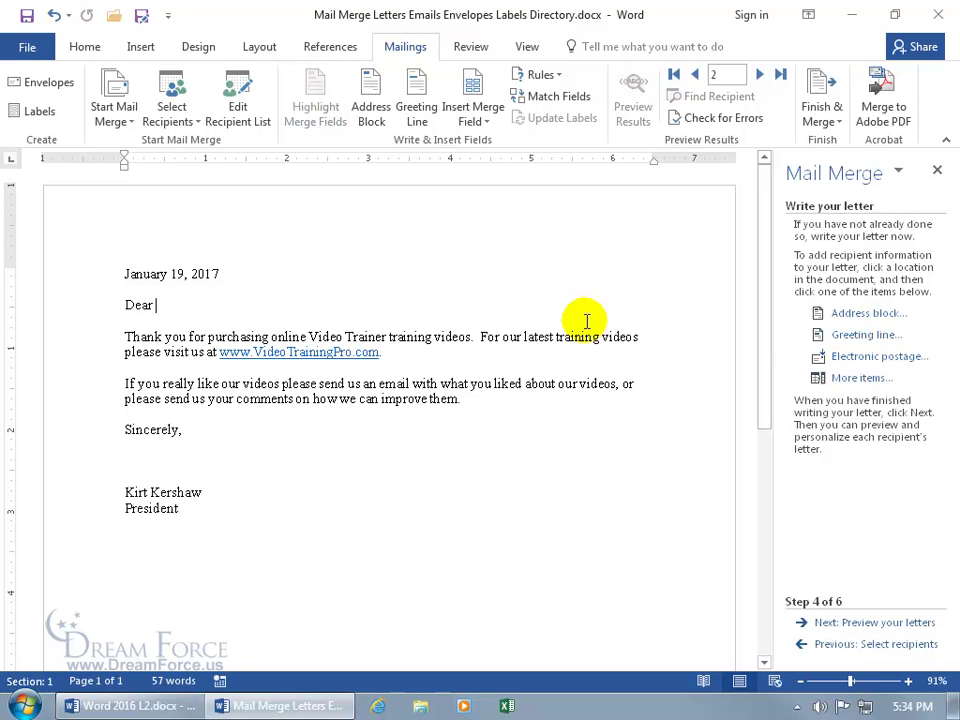
left_click(848, 335)
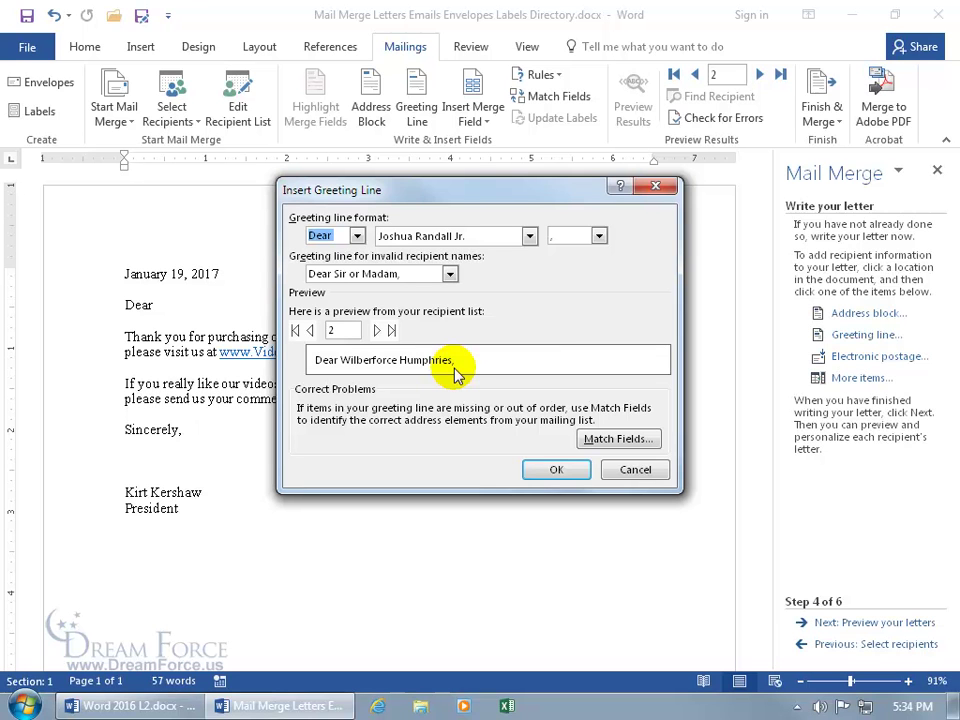
left_click(635, 470)
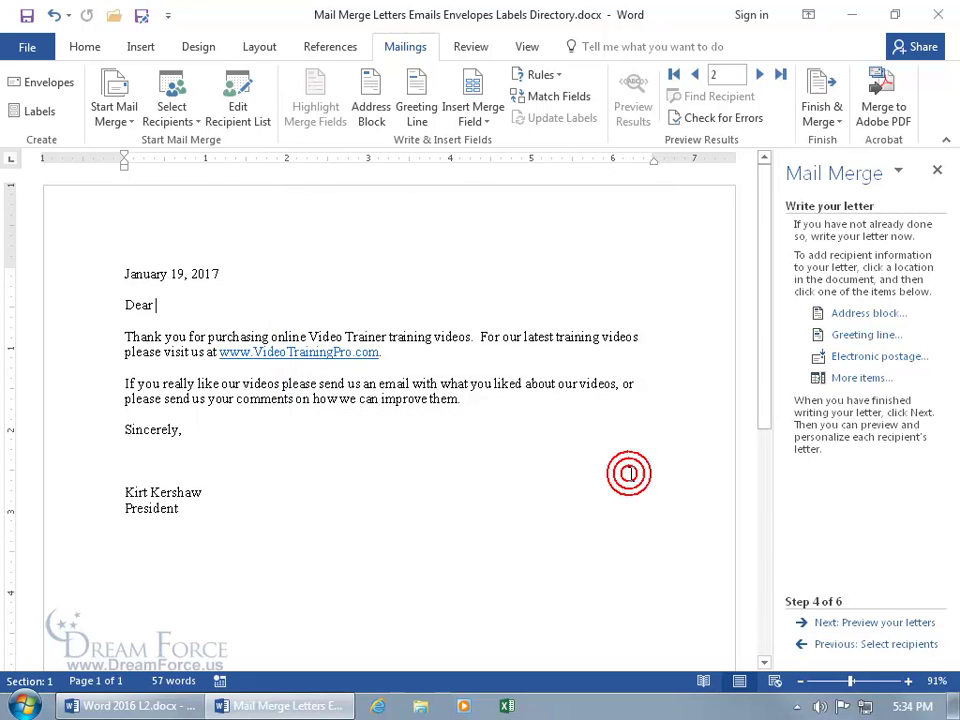
Insert «FirstName» «LastName» fields and a comma after Dear, checking them in Preview Results.
left_click(482, 124)
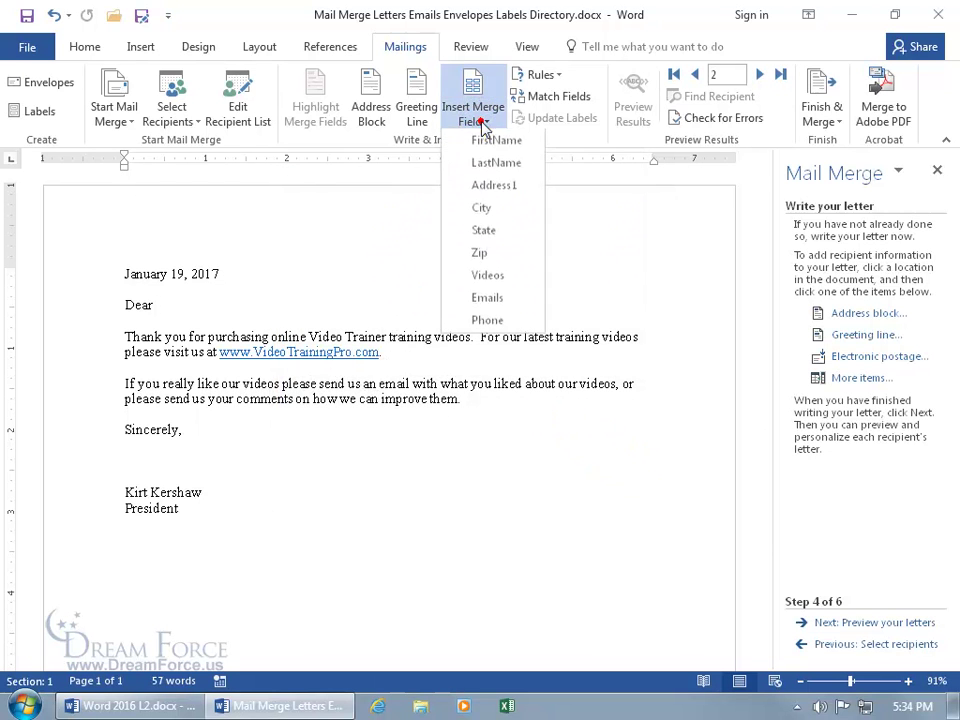
left_click(482, 142)
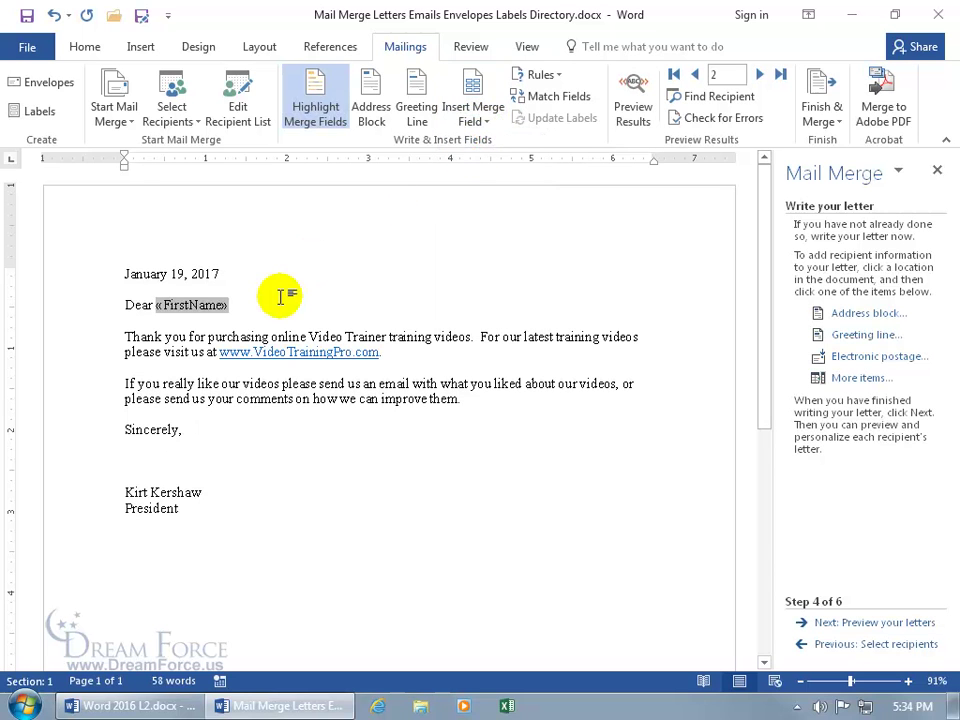
left_click(473, 118)
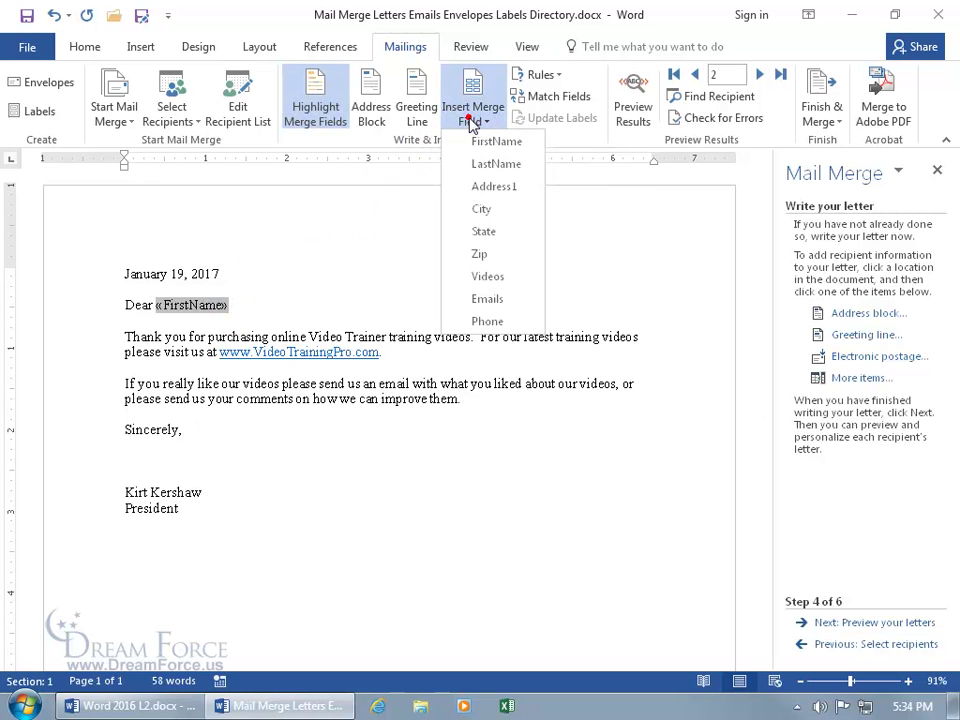
left_click(476, 165)
type(",")
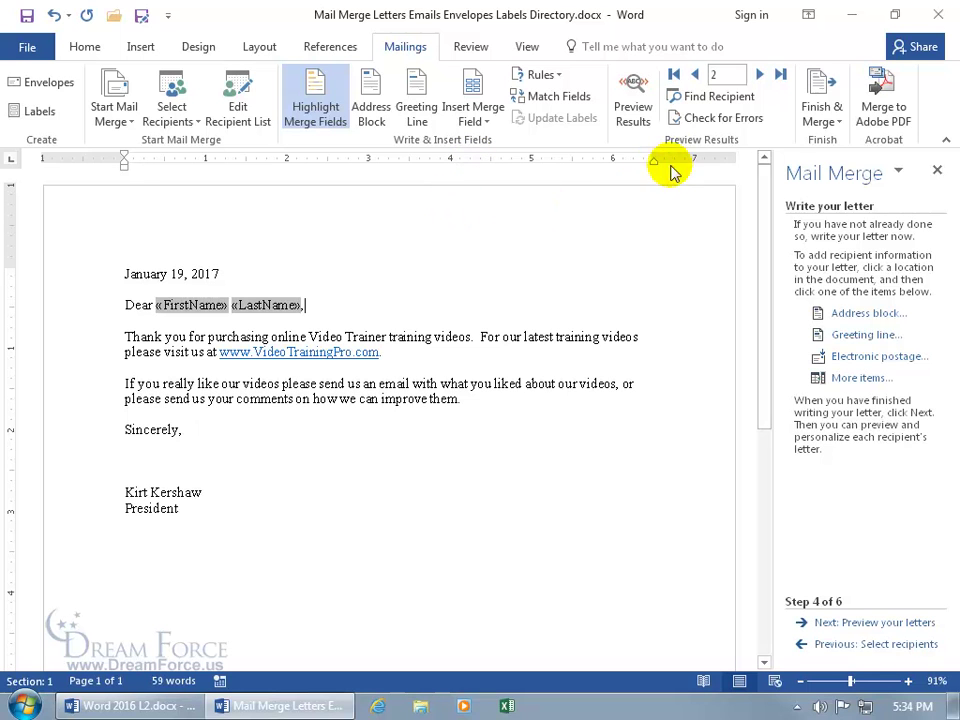
left_click(641, 107)
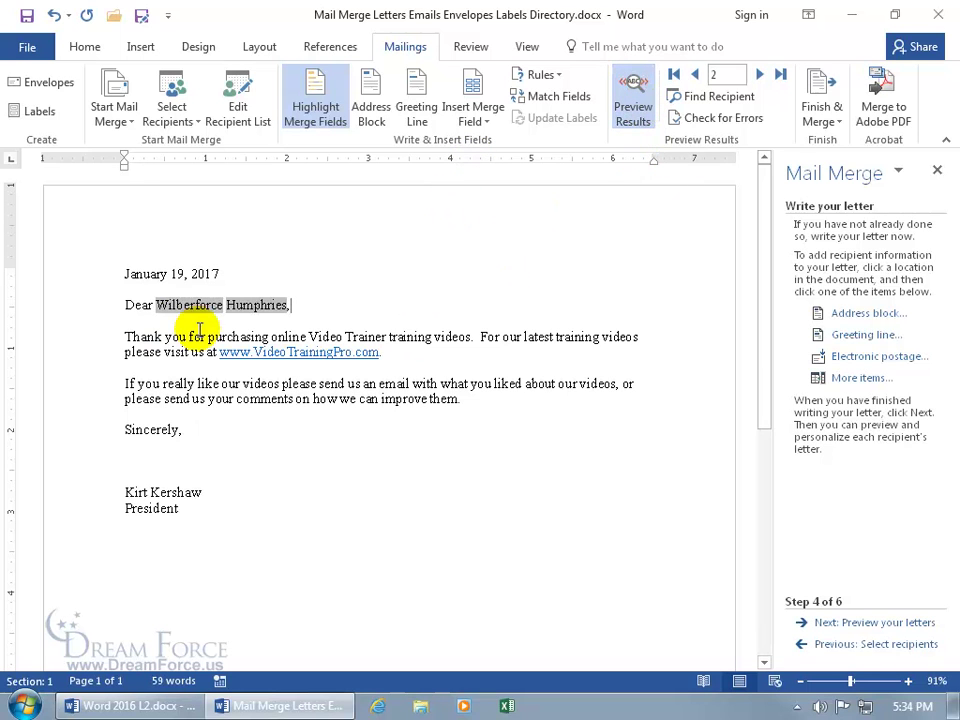
left_click(760, 78)
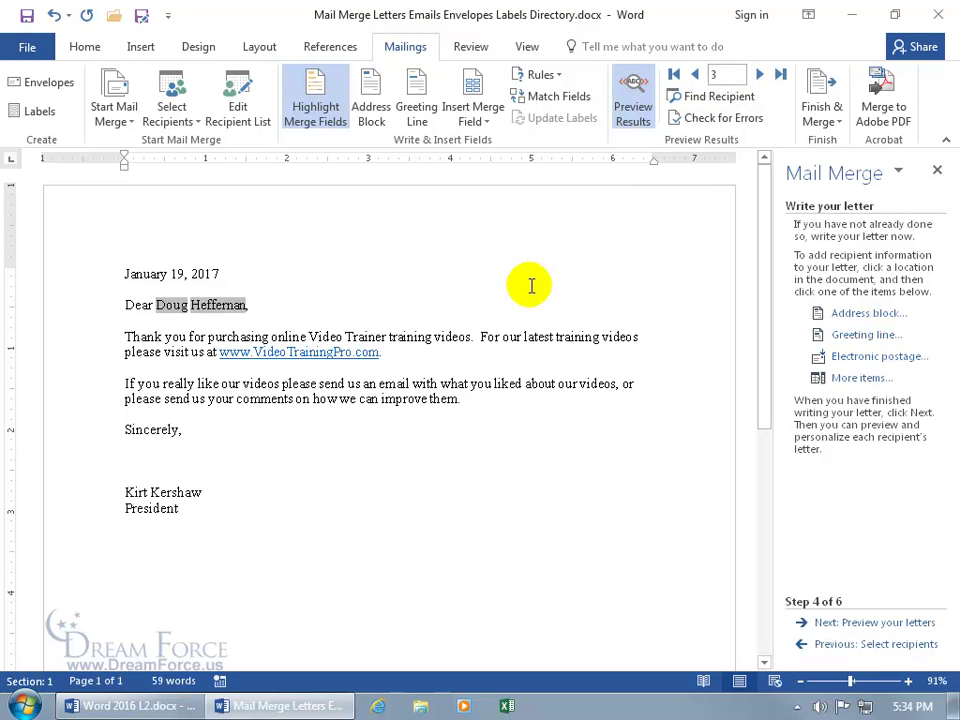
left_click(636, 108)
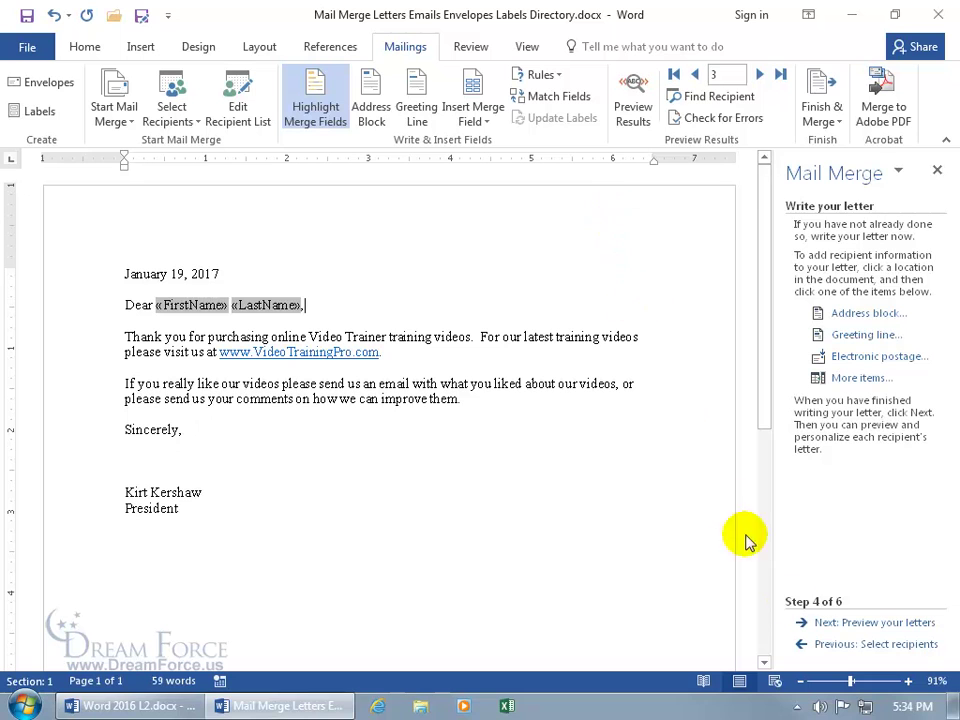
Preview the letters recipient by recipient and exclude recipient 4 from the merge.
left_click(838, 623)
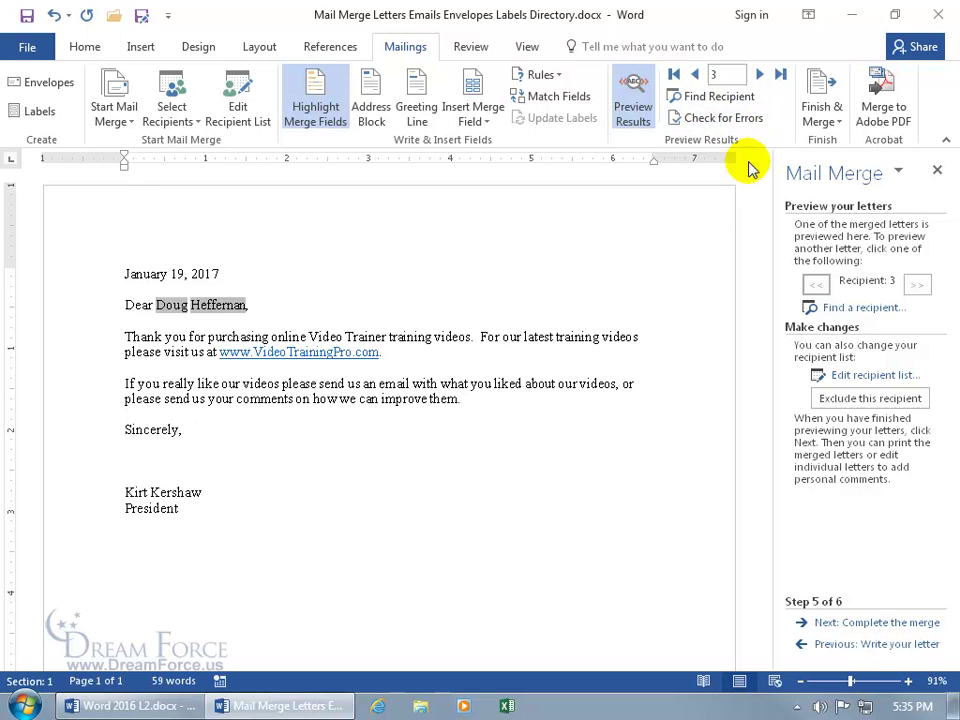
left_click(815, 288)
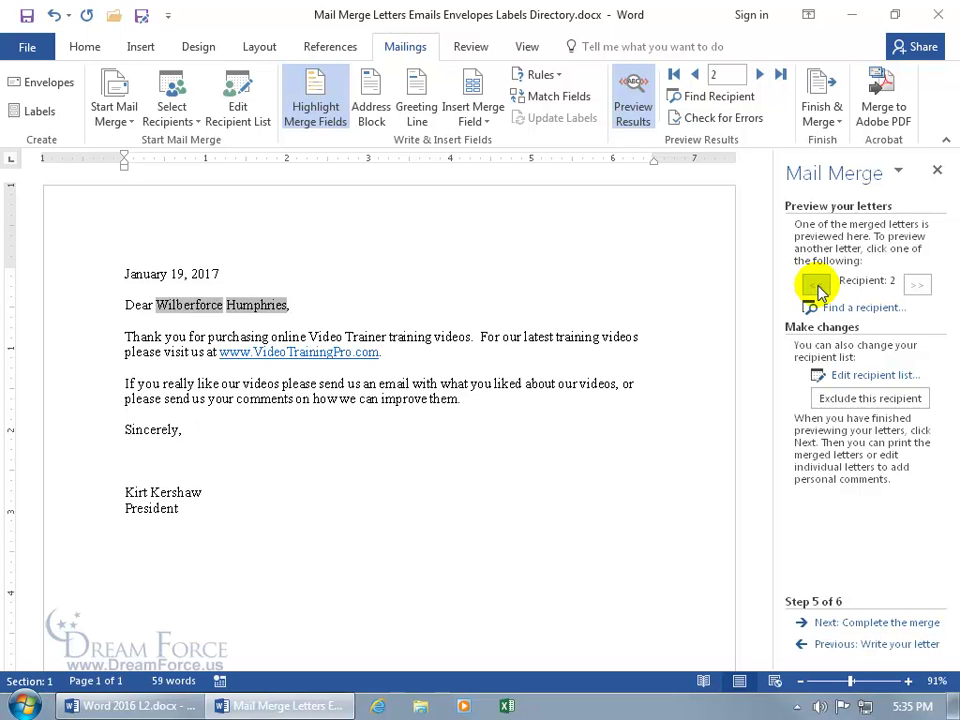
left_click(918, 287)
left_click(918, 287)
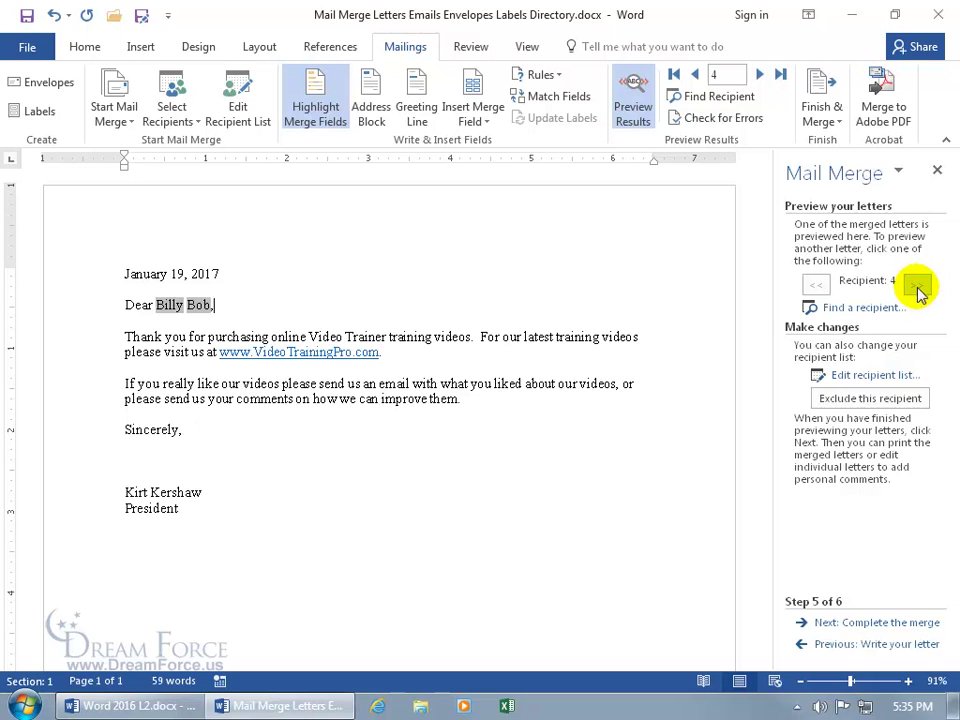
left_click(866, 400)
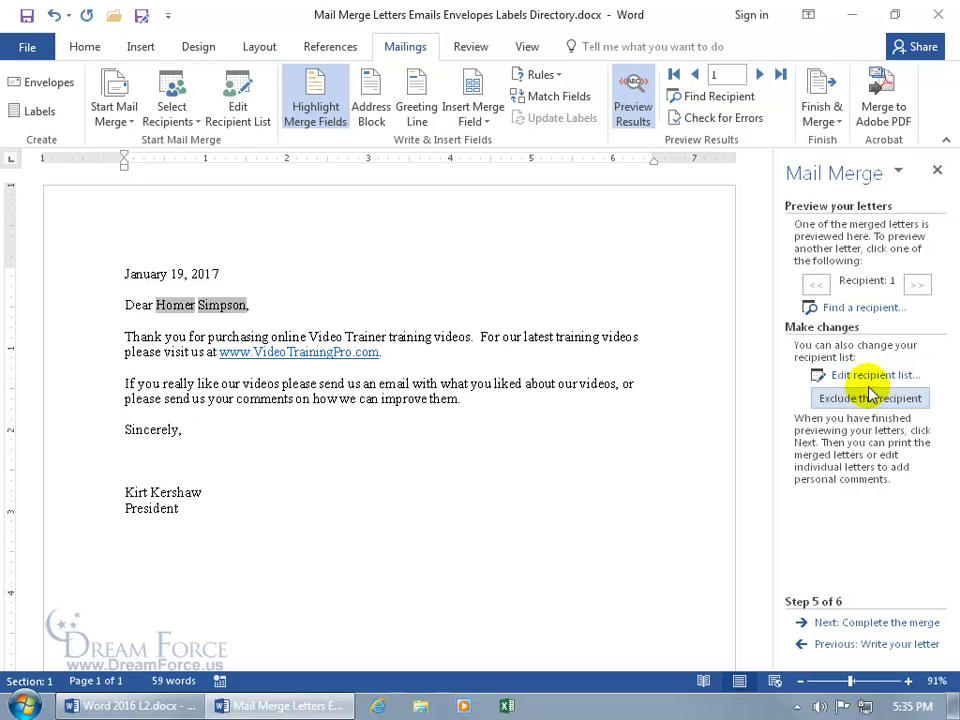
left_click(916, 286)
left_click(916, 287)
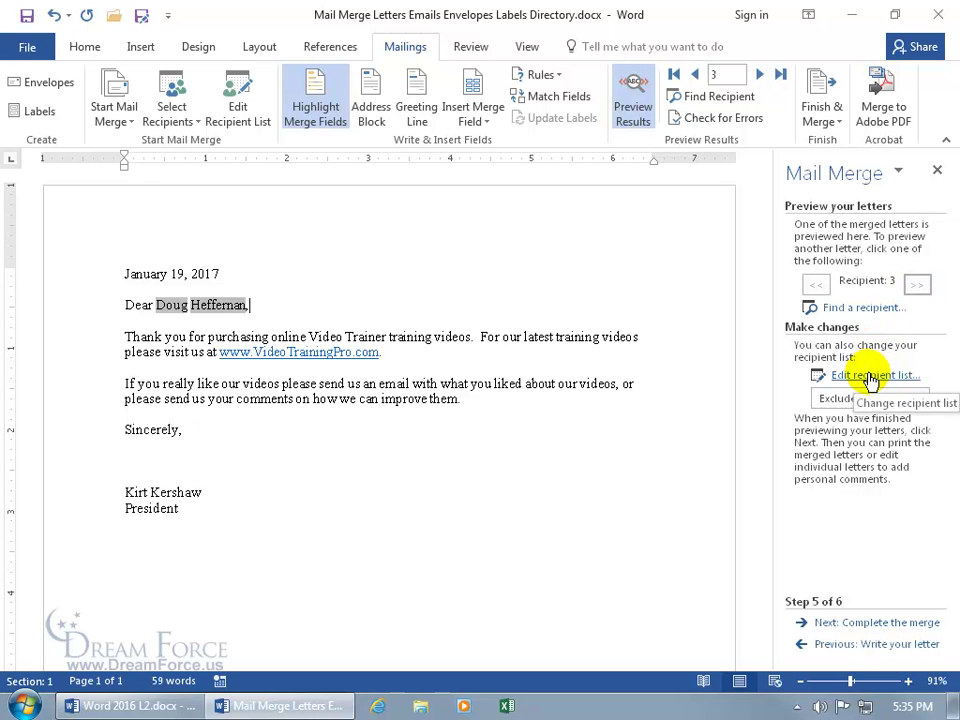
left_click(240, 115)
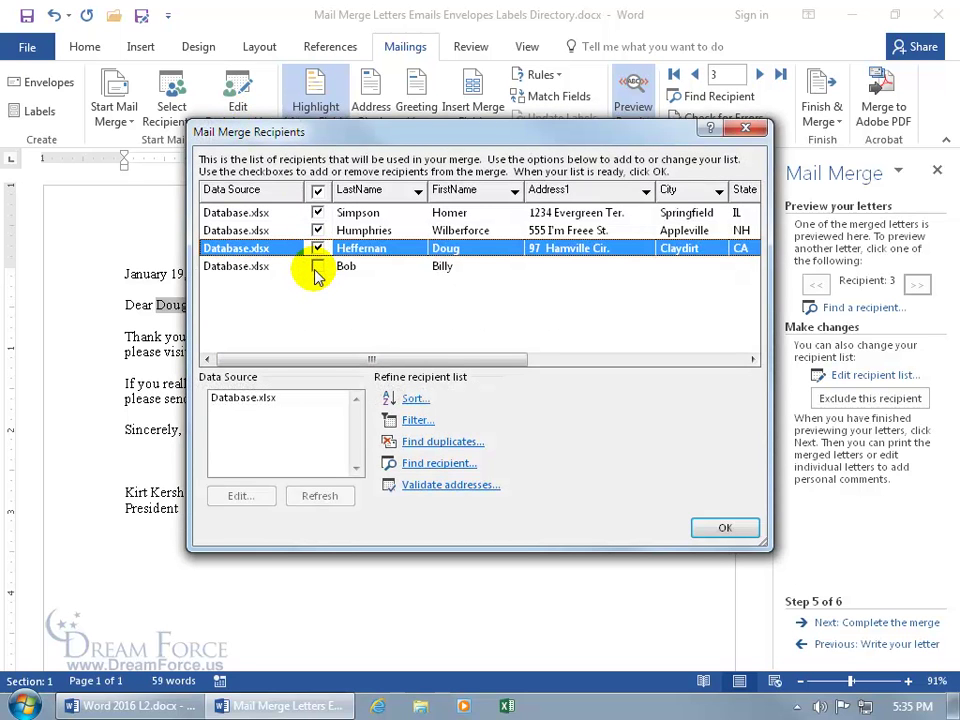
Tick the excluded fourth recipient back into the recipient list and confirm.
left_click(317, 268)
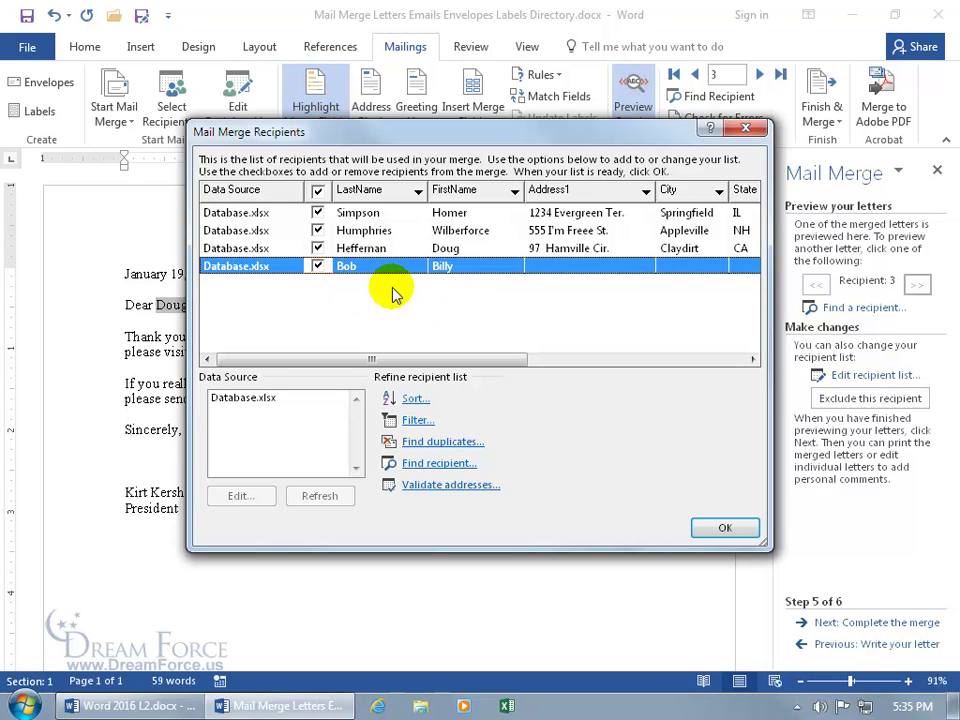
left_click(712, 527)
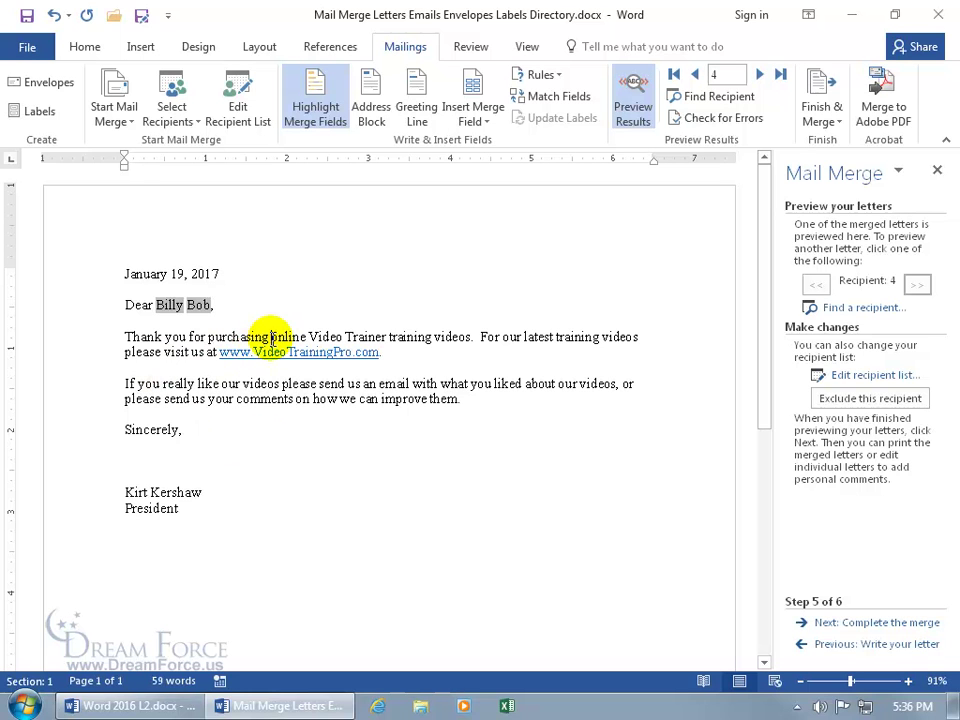
Insert the «Videos» field before 'online', preview recipient 3 showing 5, and turn off field shading.
left_click(472, 122)
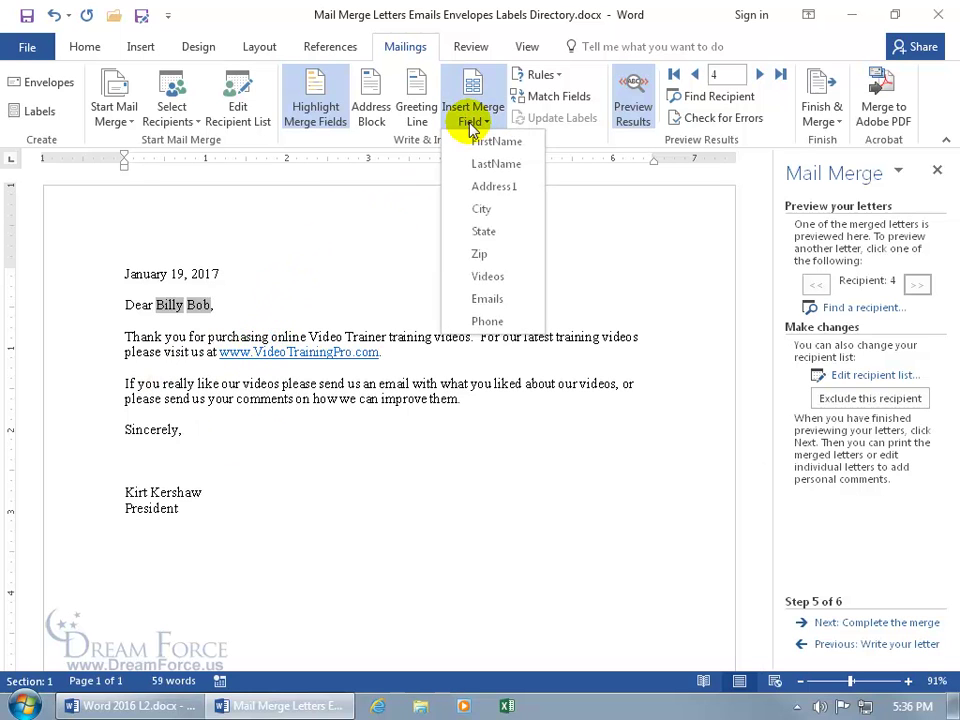
left_click(497, 275)
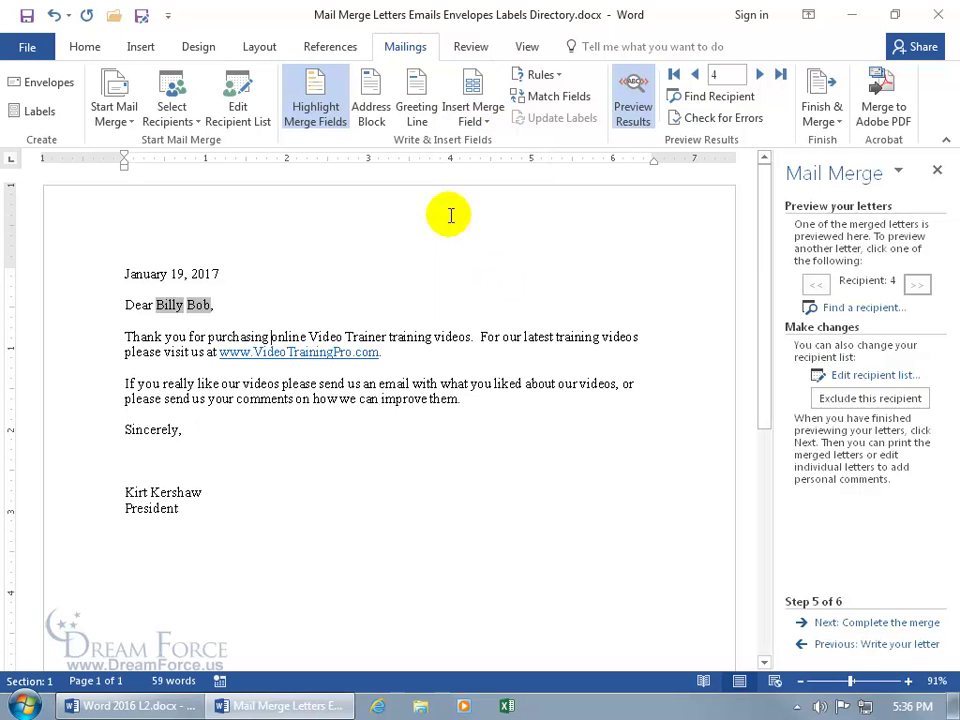
left_click(636, 104)
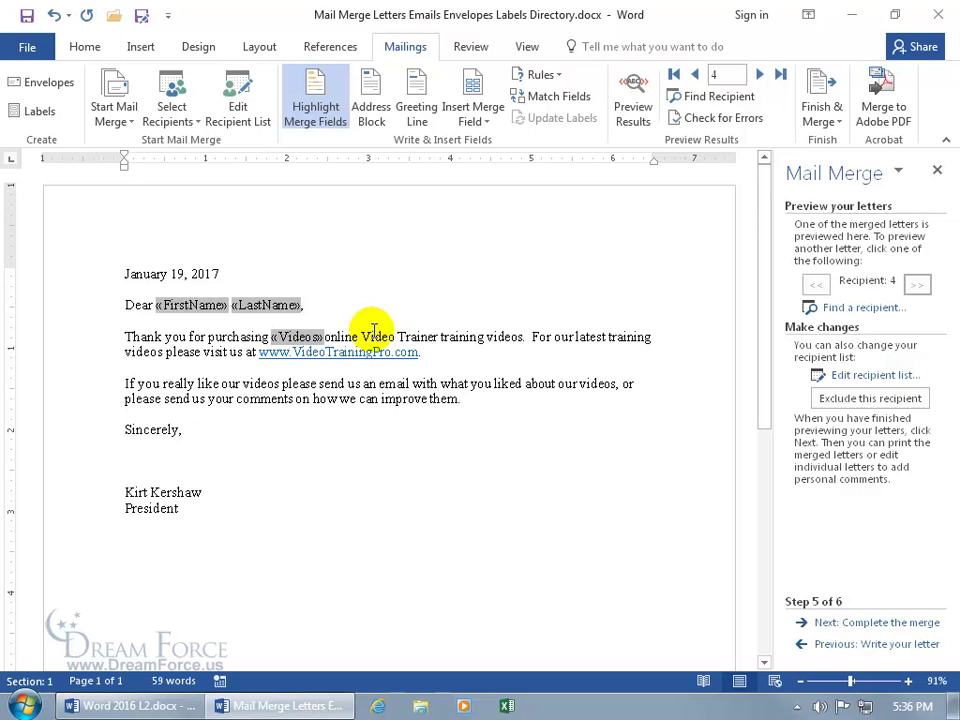
left_click(636, 110)
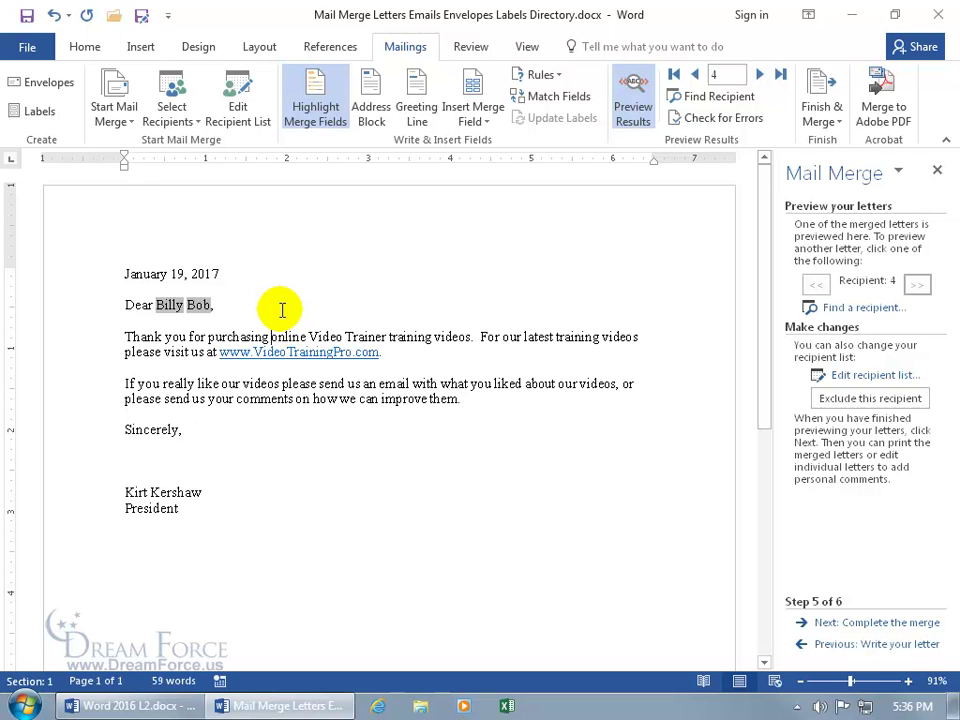
left_click(816, 285)
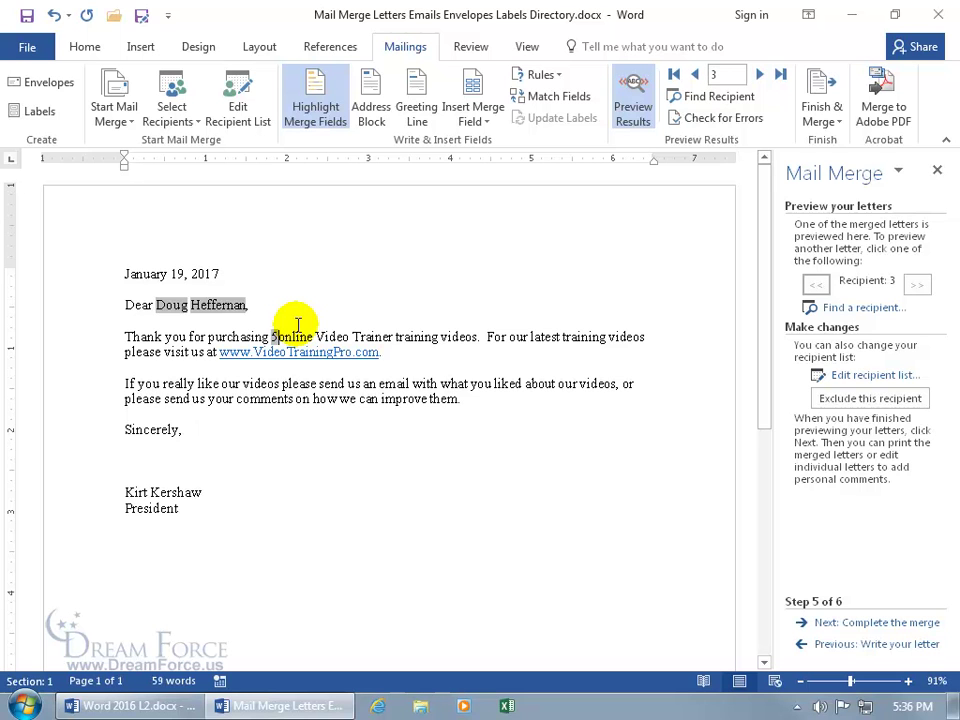
left_click(318, 116)
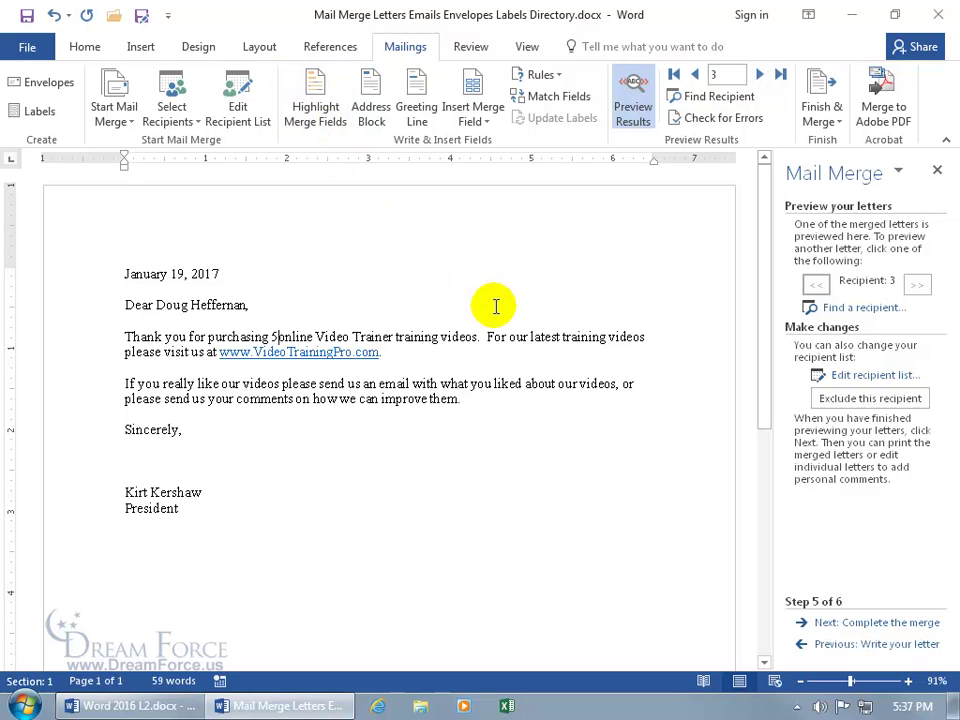
Complete the merge by editing individual letters, merging All records into a new document.
left_click(873, 625)
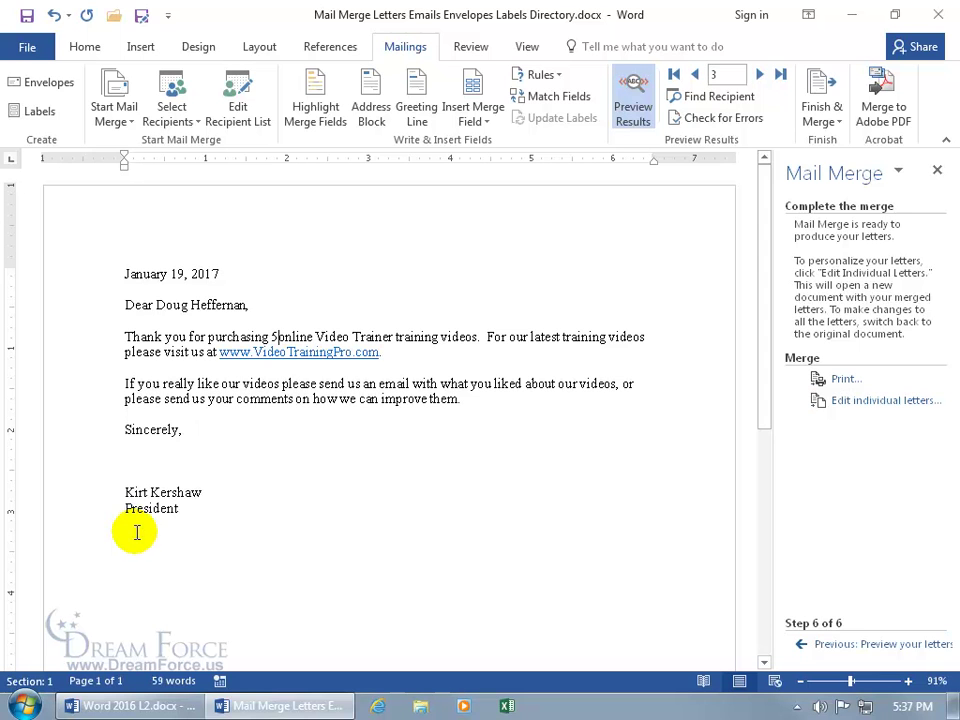
left_click(853, 403)
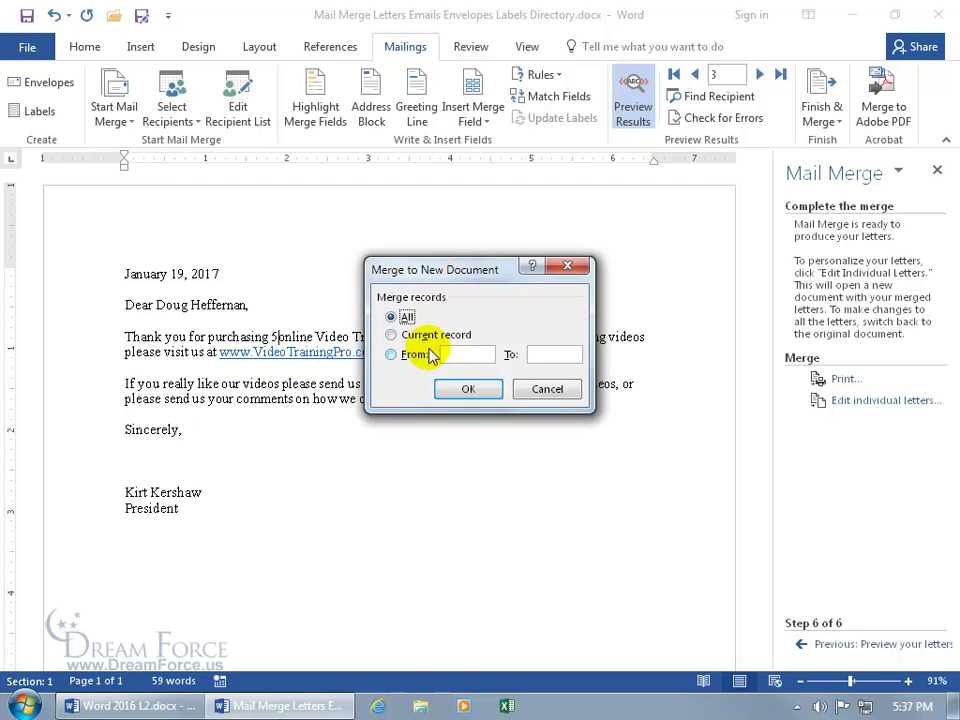
left_click(467, 390)
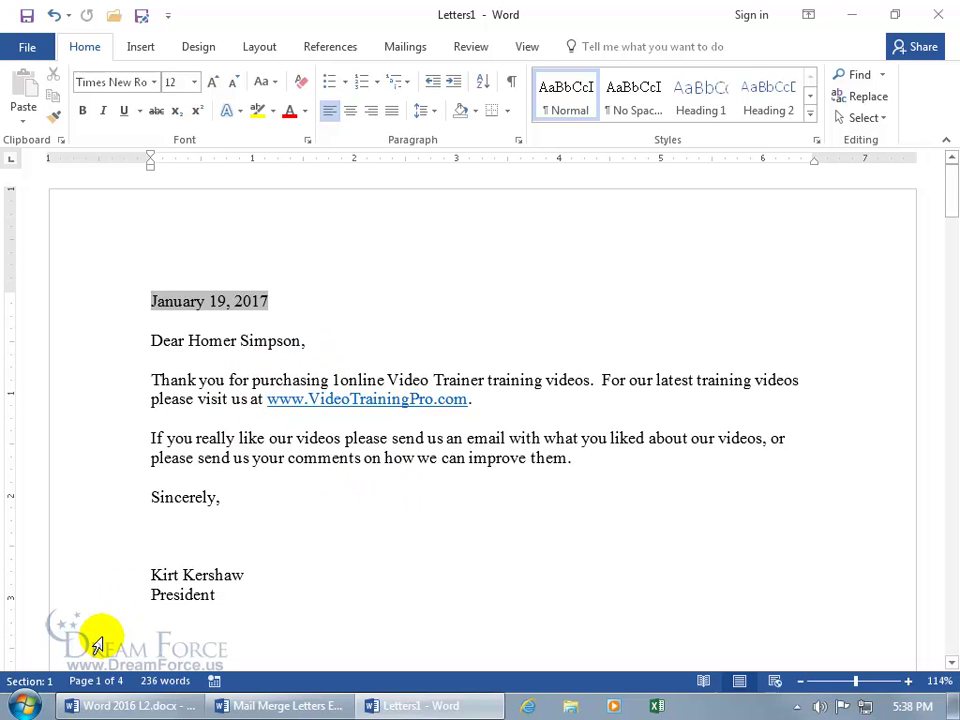
Scroll through the merged Letters1 document, then close it without saving.
left_click_drag(951, 203, 945, 561)
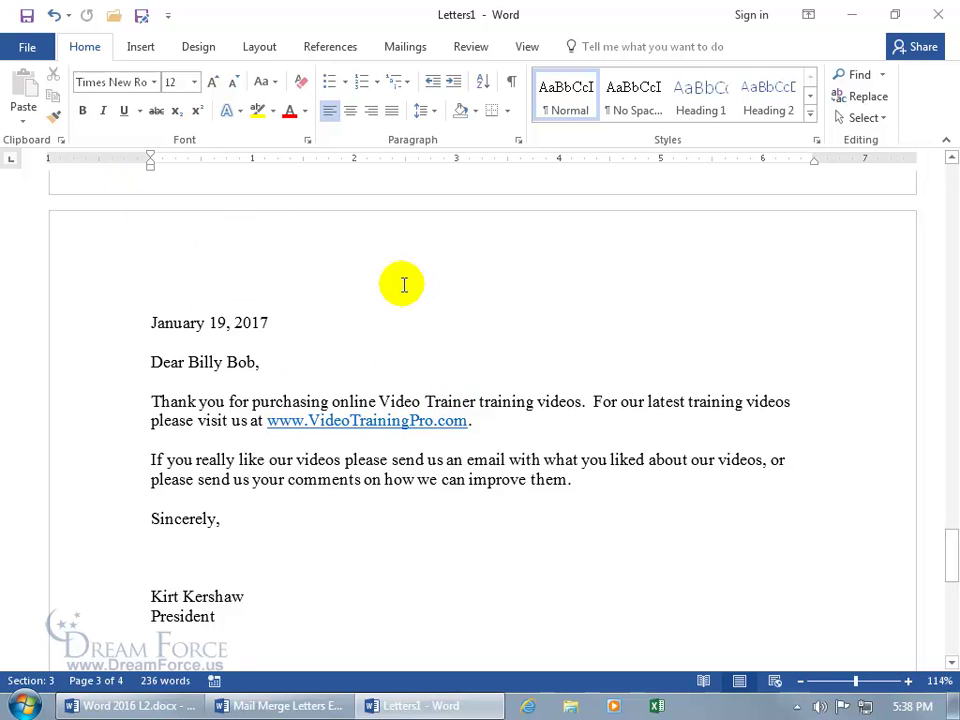
left_click(940, 18)
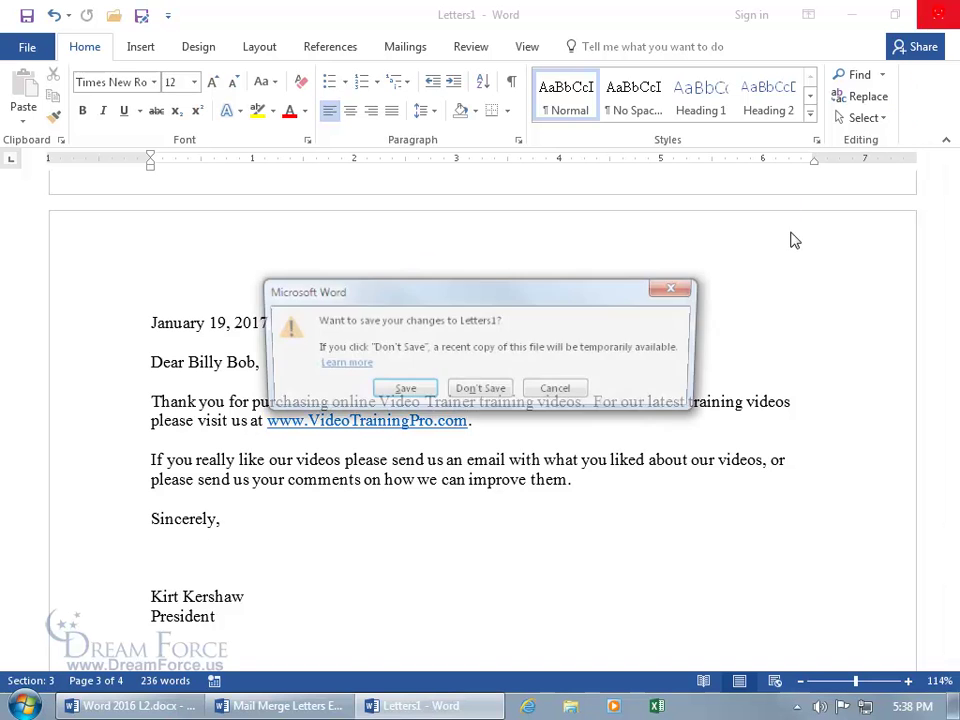
left_click(484, 390)
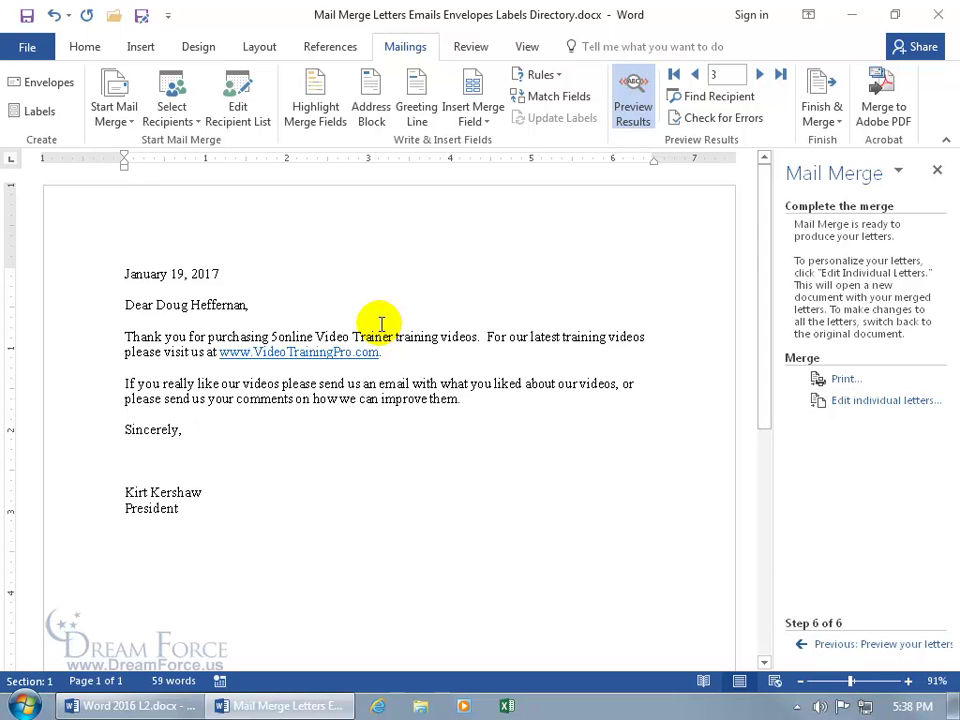
Close the mail merge pane and relaunch the Step-by-Step Mail Merge Wizard.
left_click(836, 656)
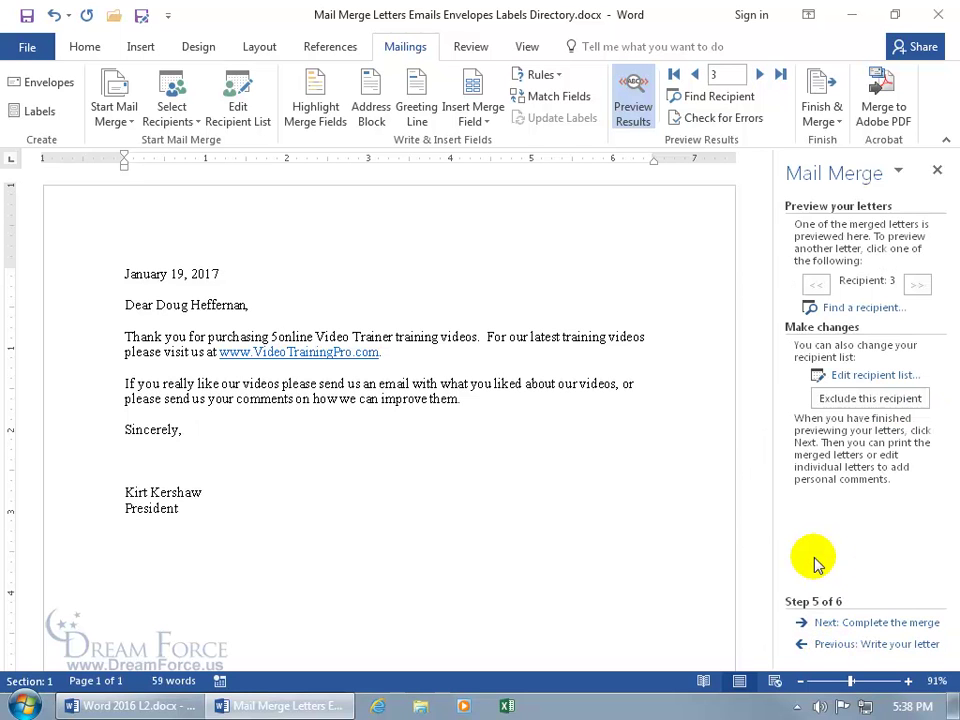
left_click(937, 170)
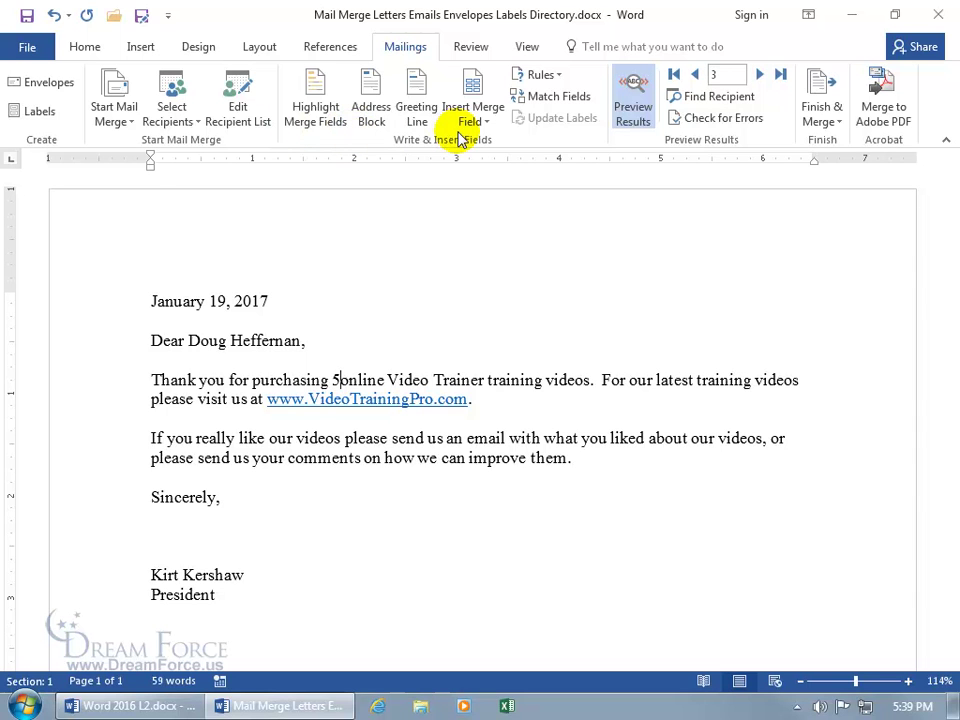
left_click(122, 120)
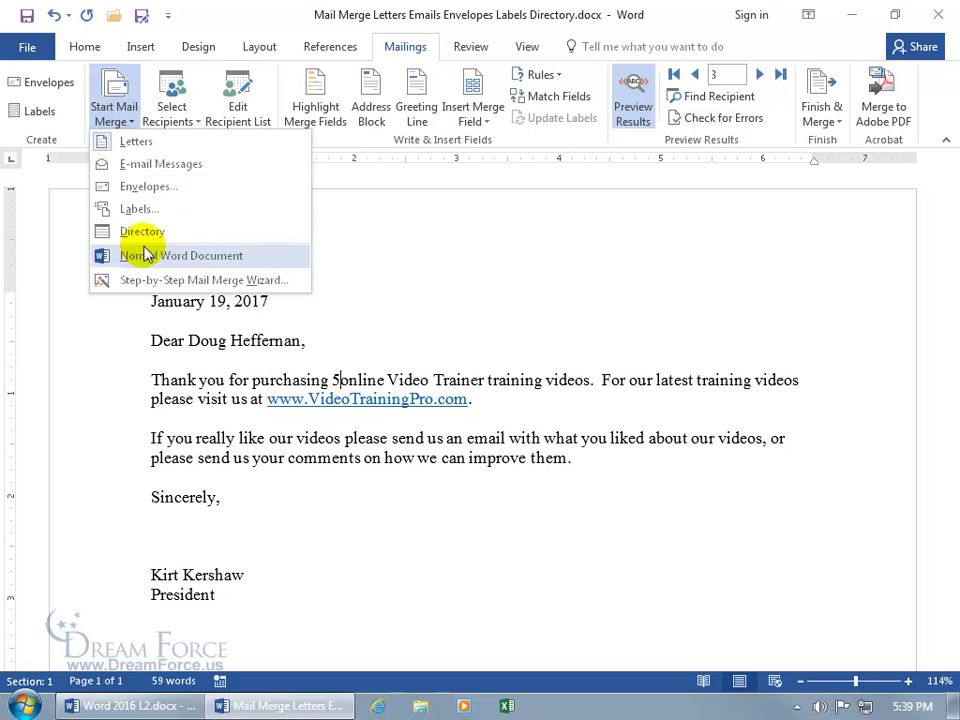
left_click(141, 278)
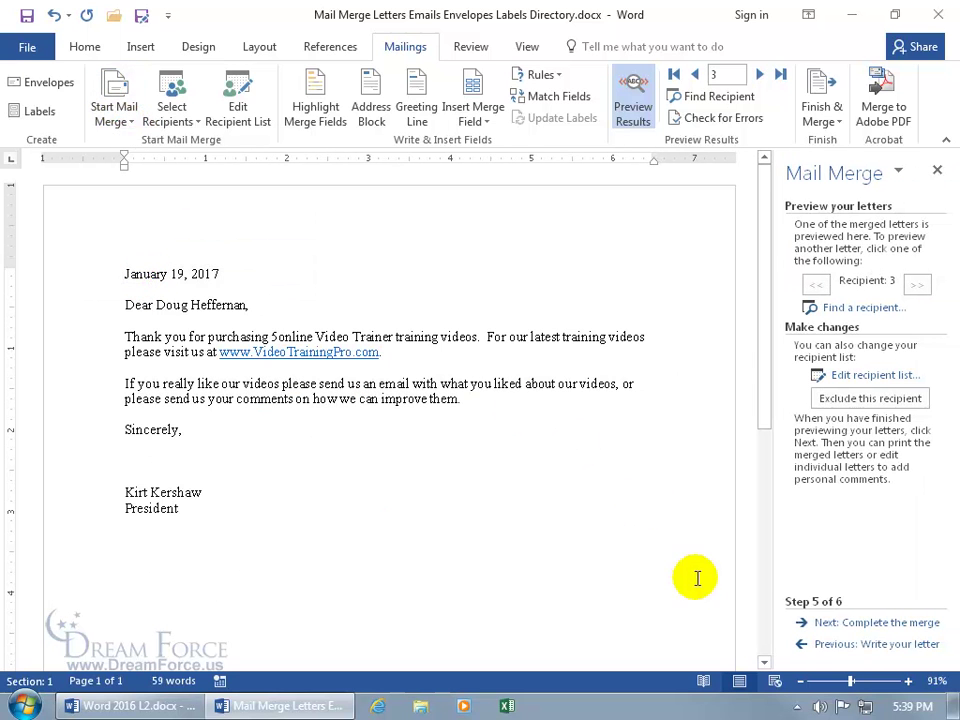
left_click(852, 644)
left_click(857, 622)
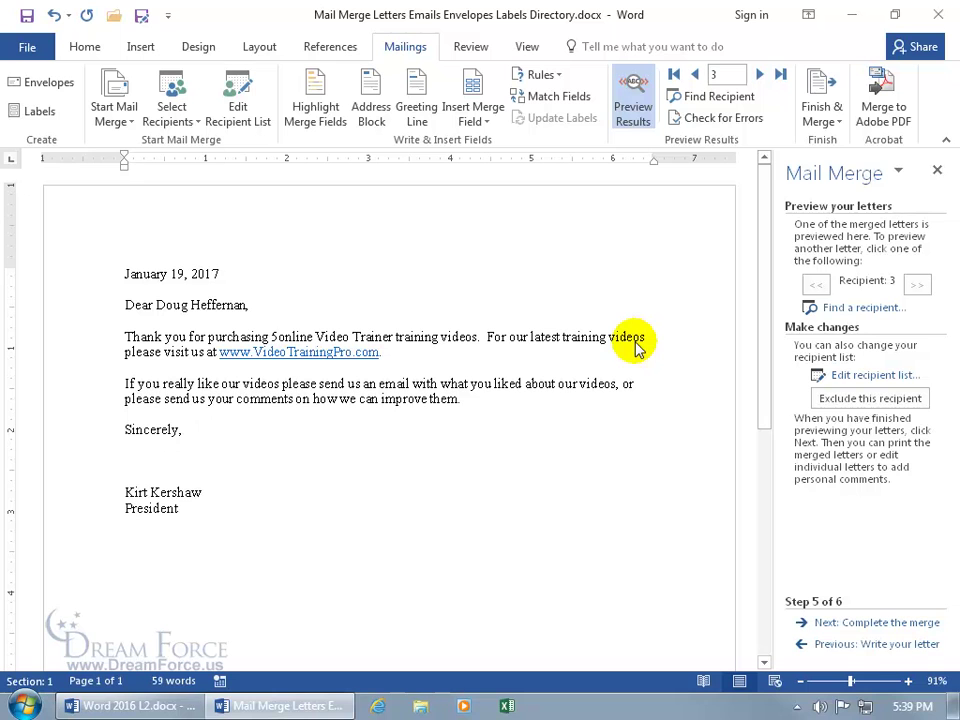
Go back to wizard Step 1, choose E-mail messages, and advance to the starting-document step.
left_click(112, 121)
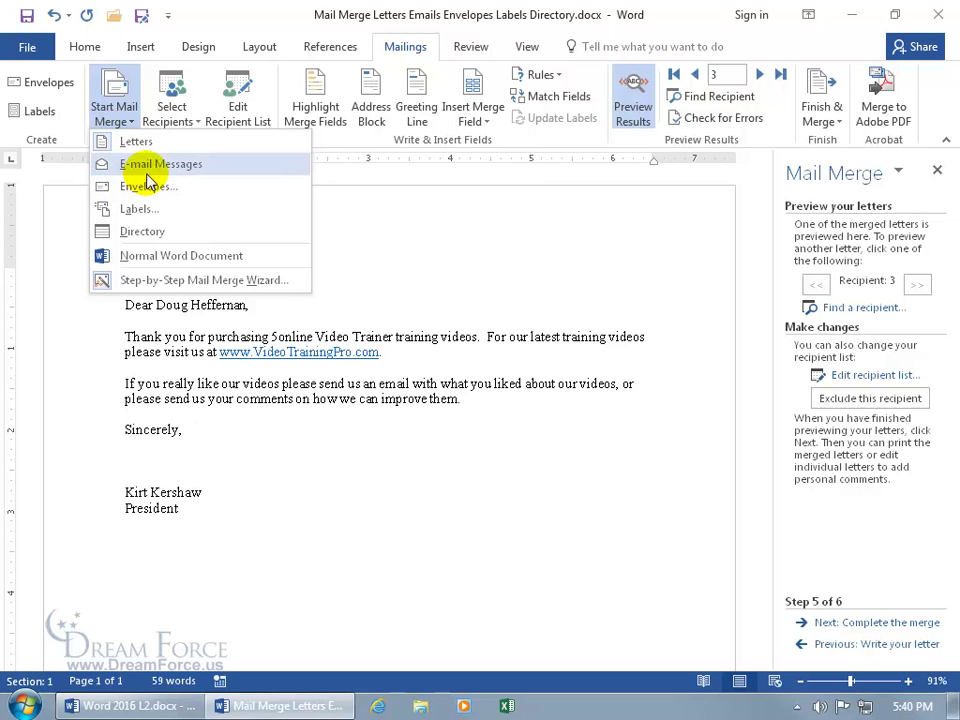
key("Escape")
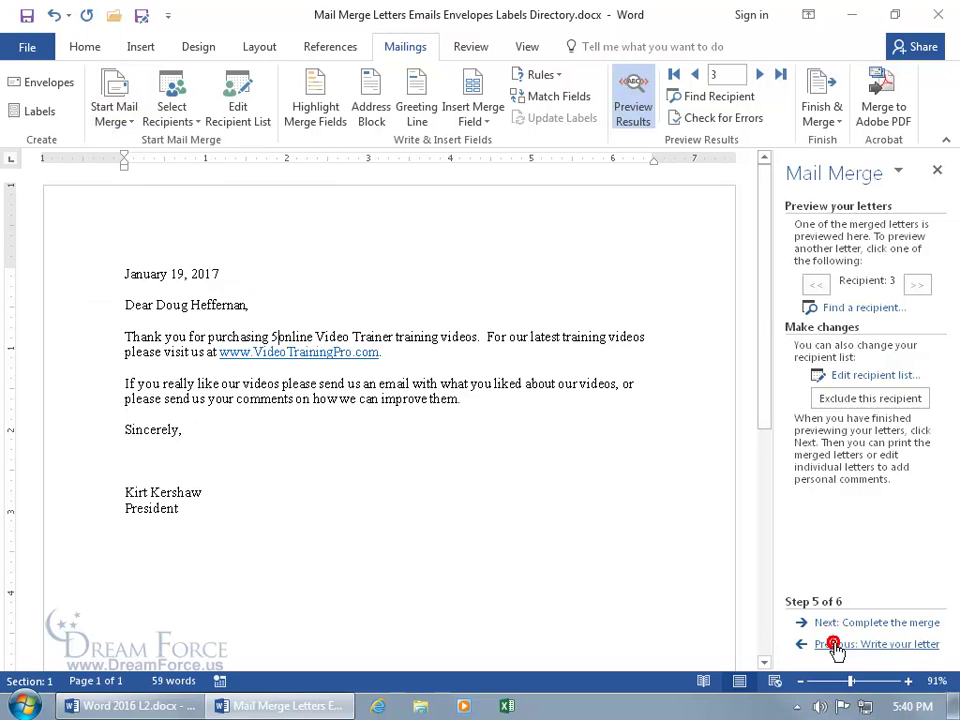
left_click(836, 646)
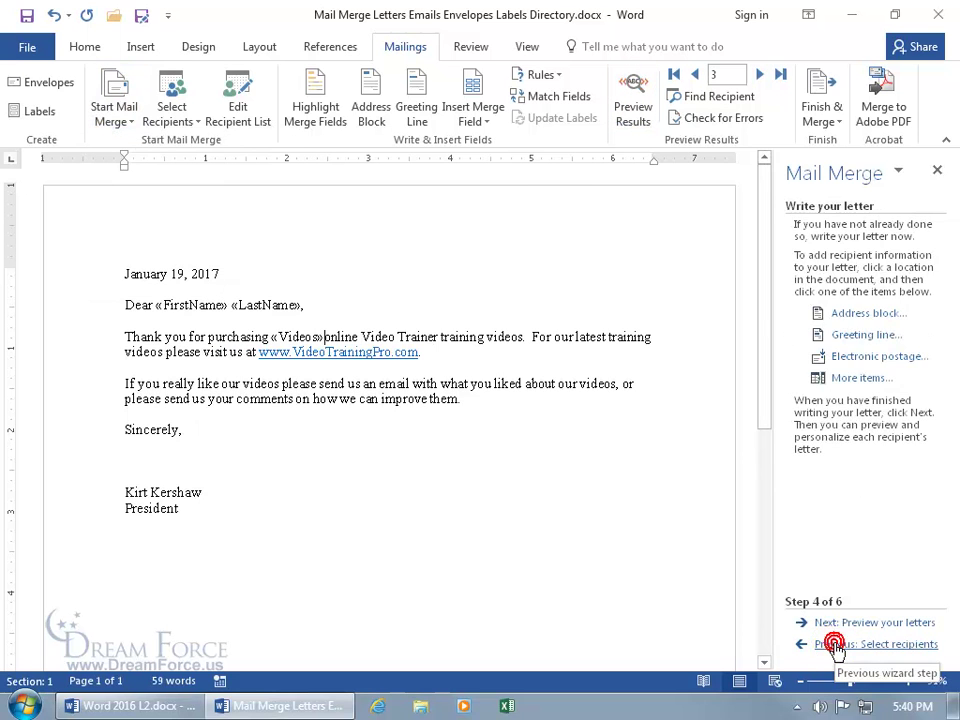
left_click(836, 646)
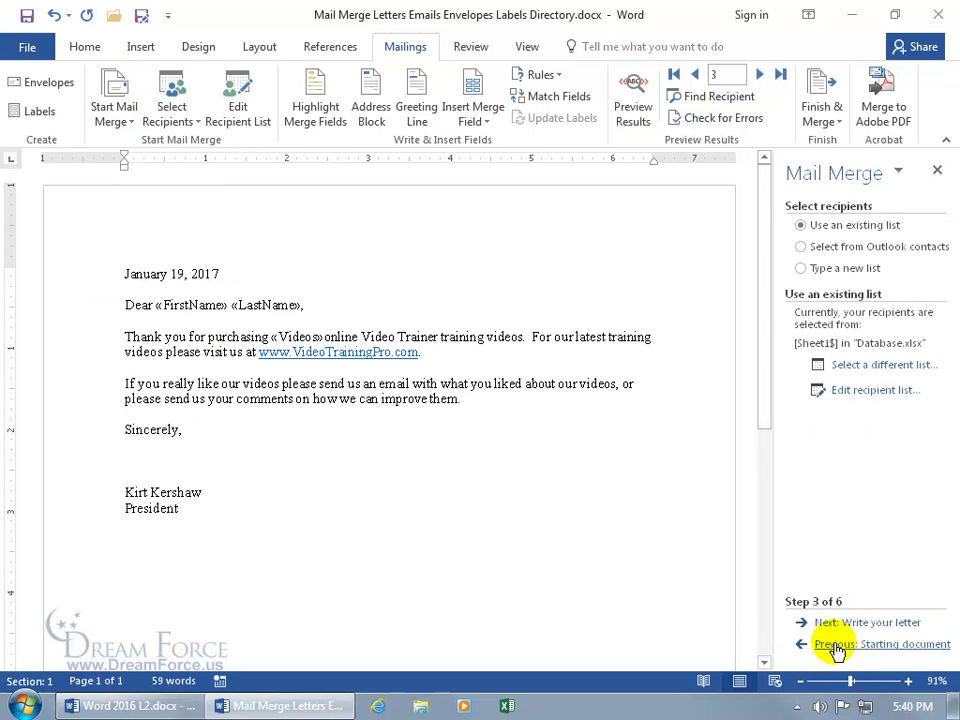
left_click(836, 646)
left_click(836, 646)
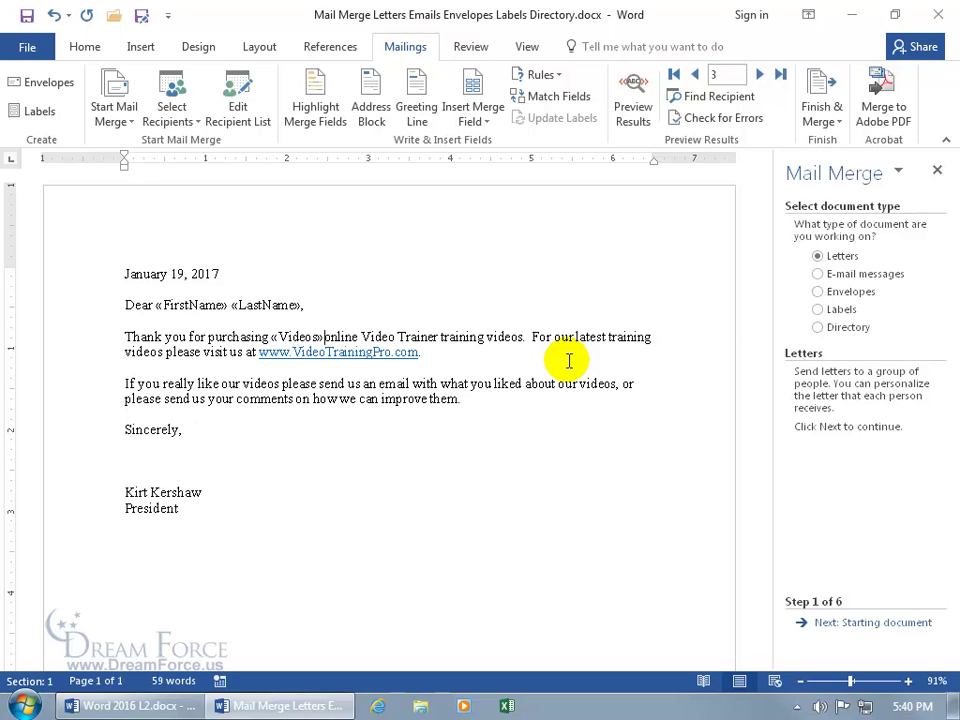
left_click(818, 274)
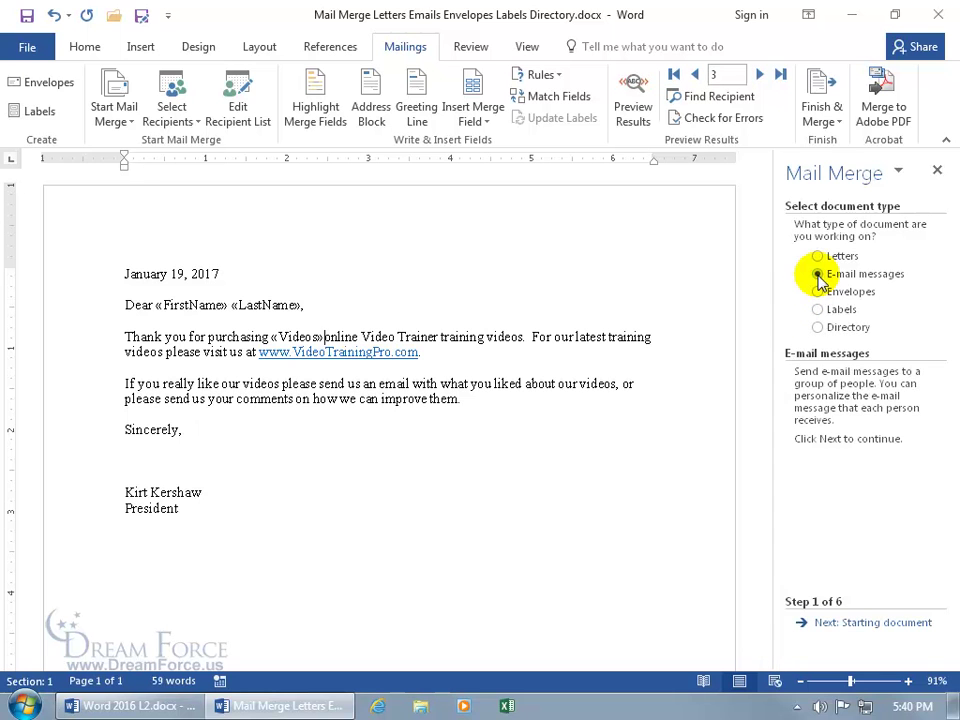
left_click(846, 626)
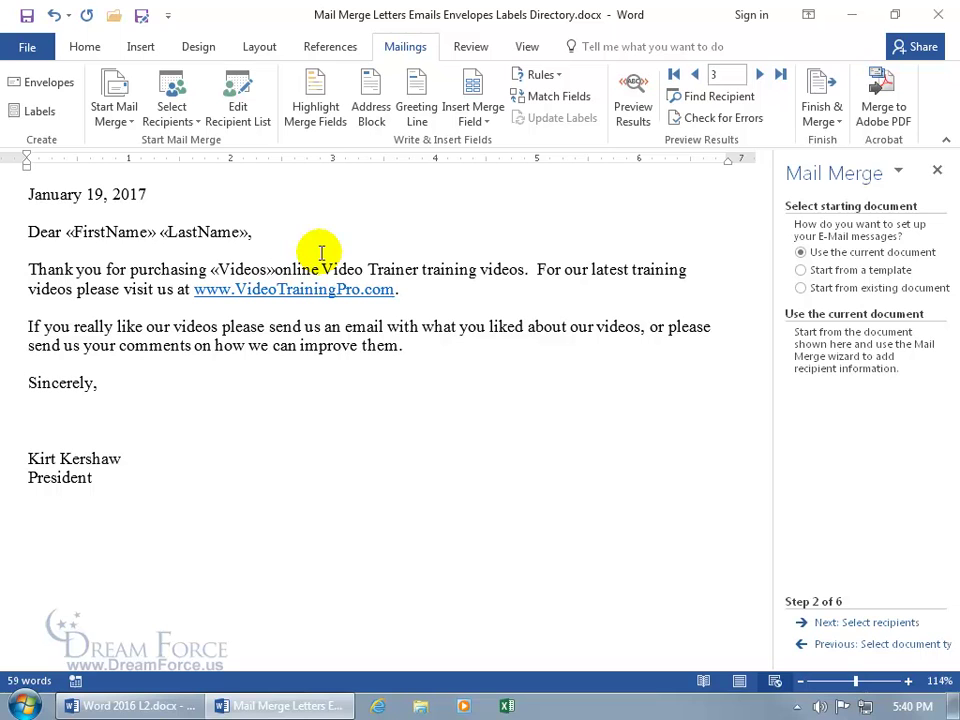
Add a space after the «Videos» field and uncheck the recipient with no address.
left_click(277, 270)
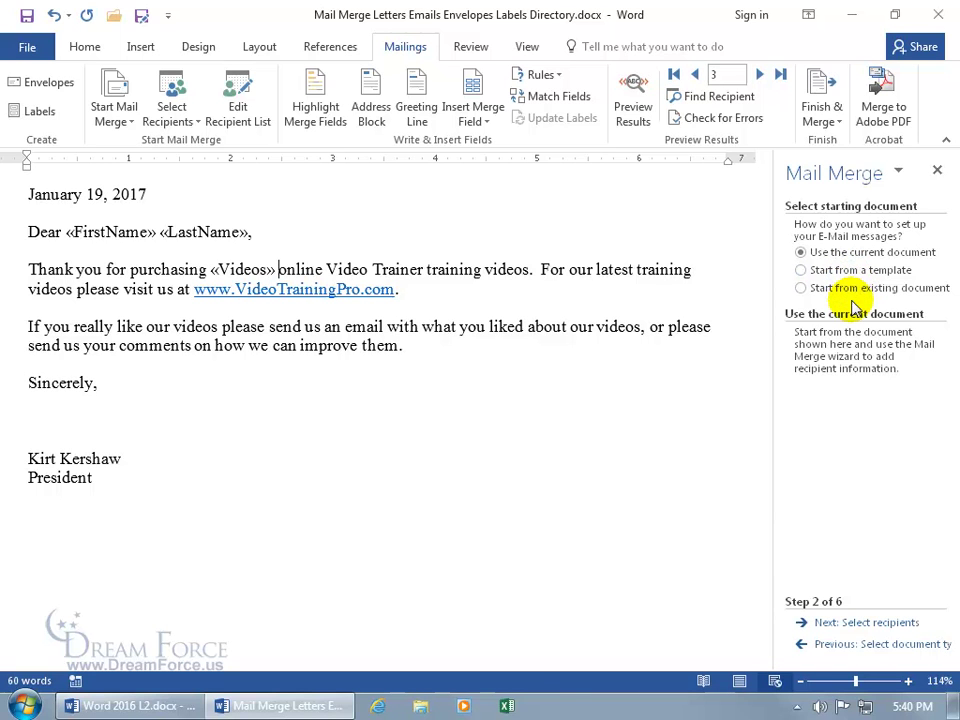
left_click(856, 622)
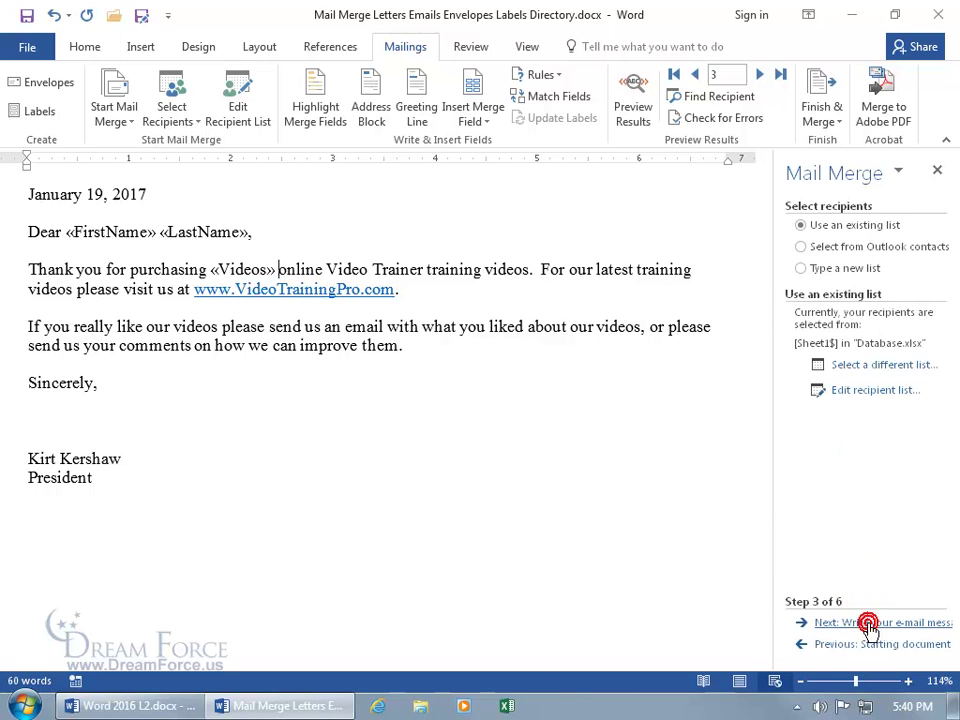
left_click(843, 391)
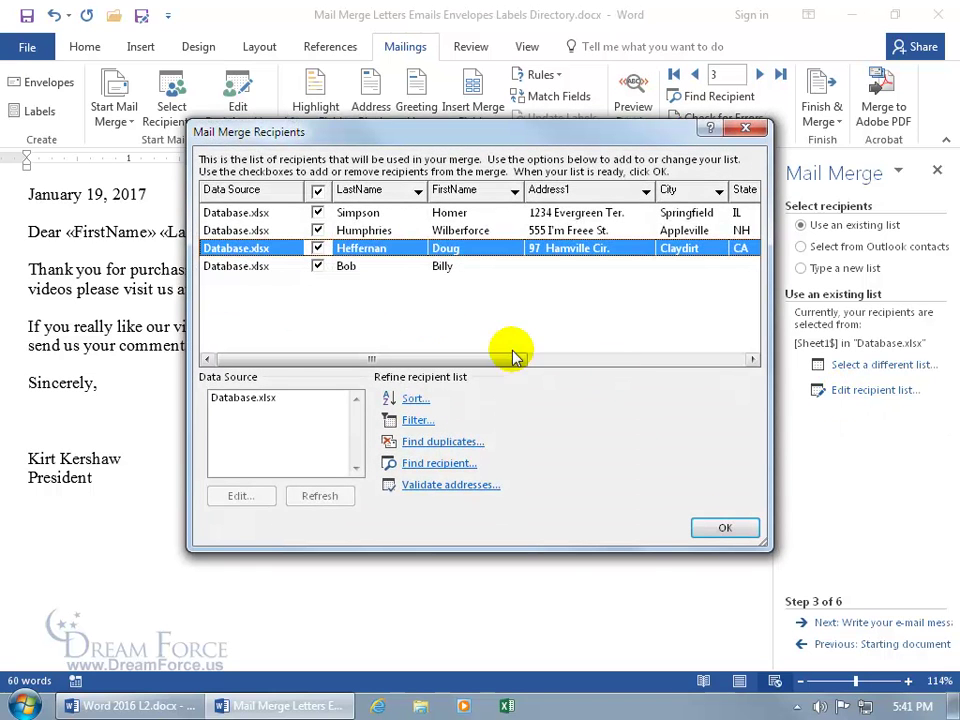
left_click(318, 267)
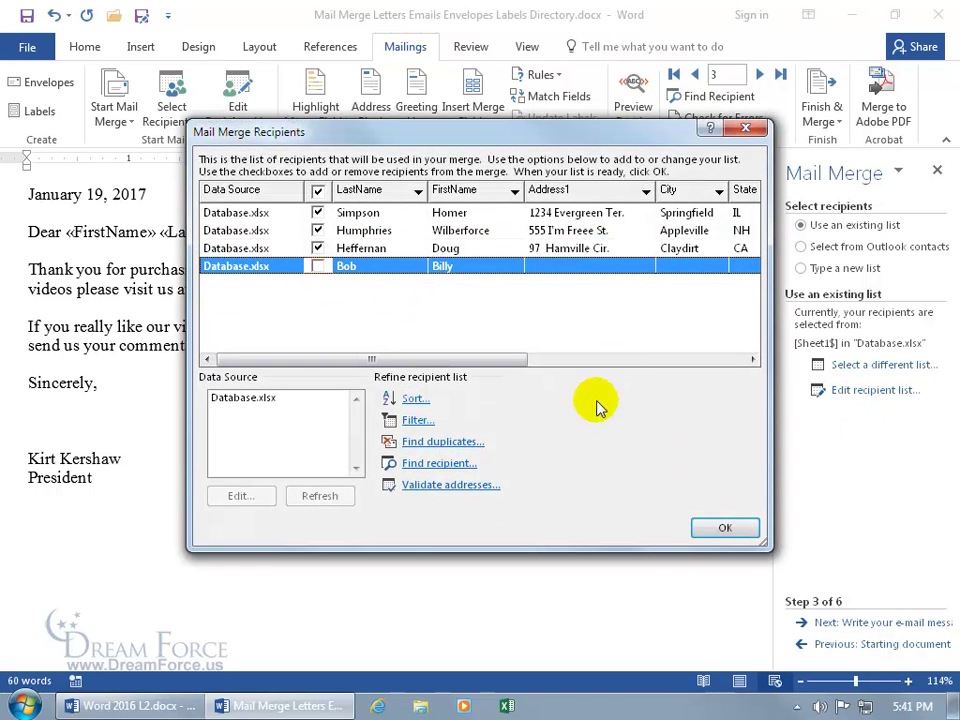
left_click(722, 527)
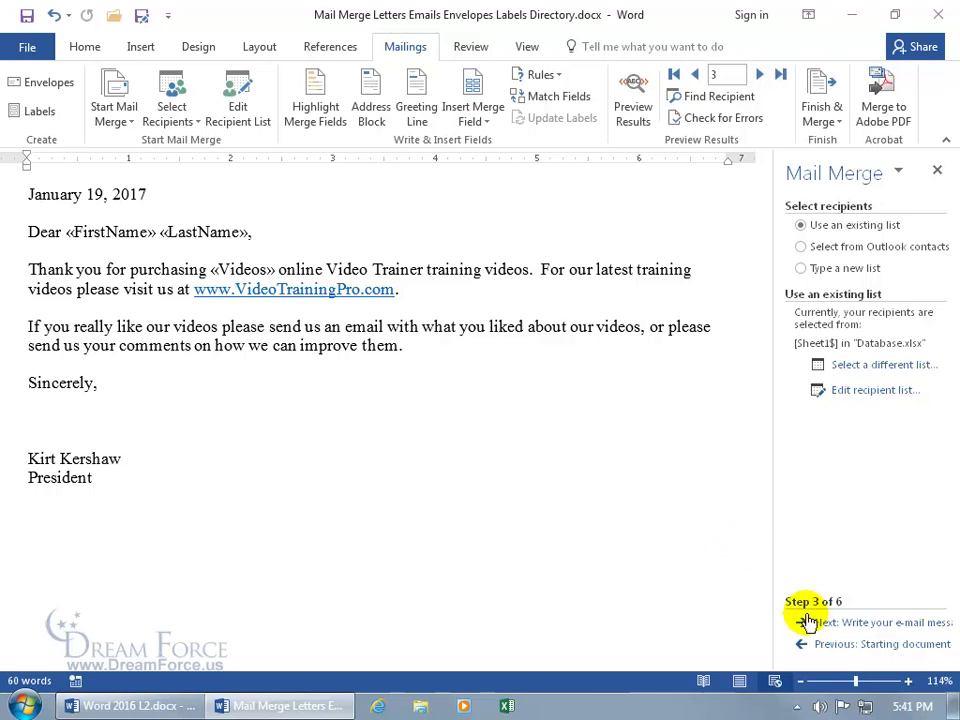
Advance through the e-mail preview to Complete the merge and choose Electronic Mail.
left_click(847, 622)
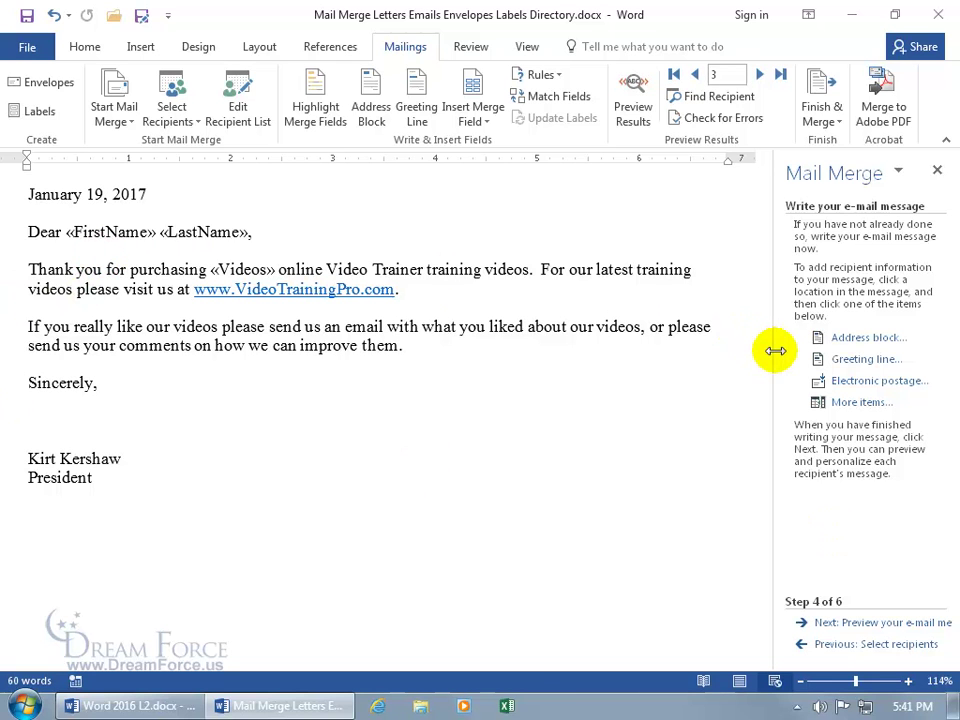
left_click(840, 624)
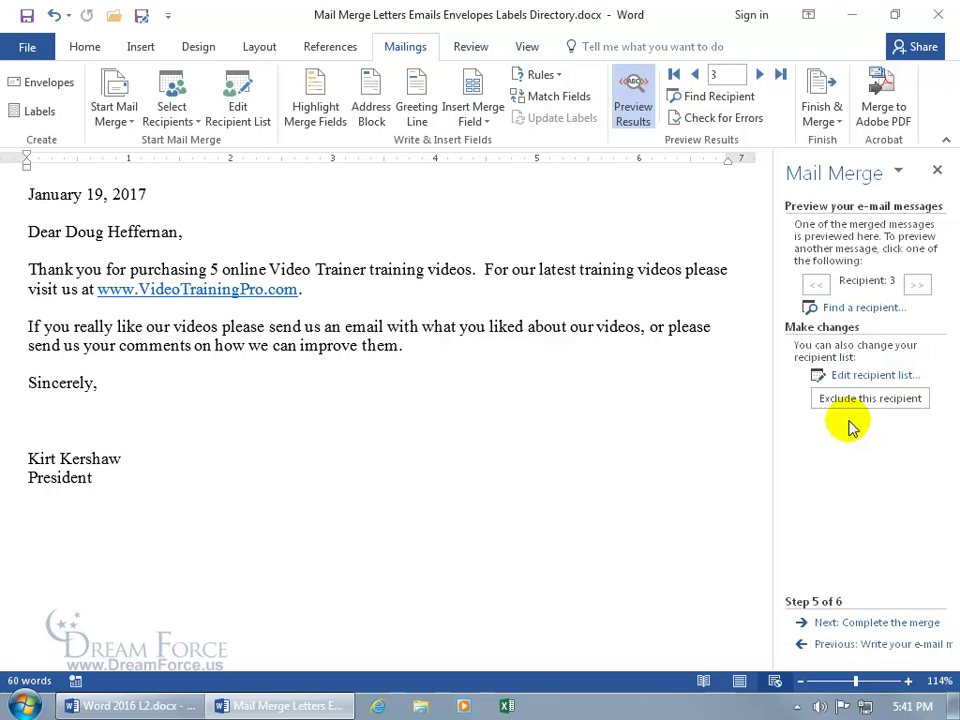
left_click(856, 623)
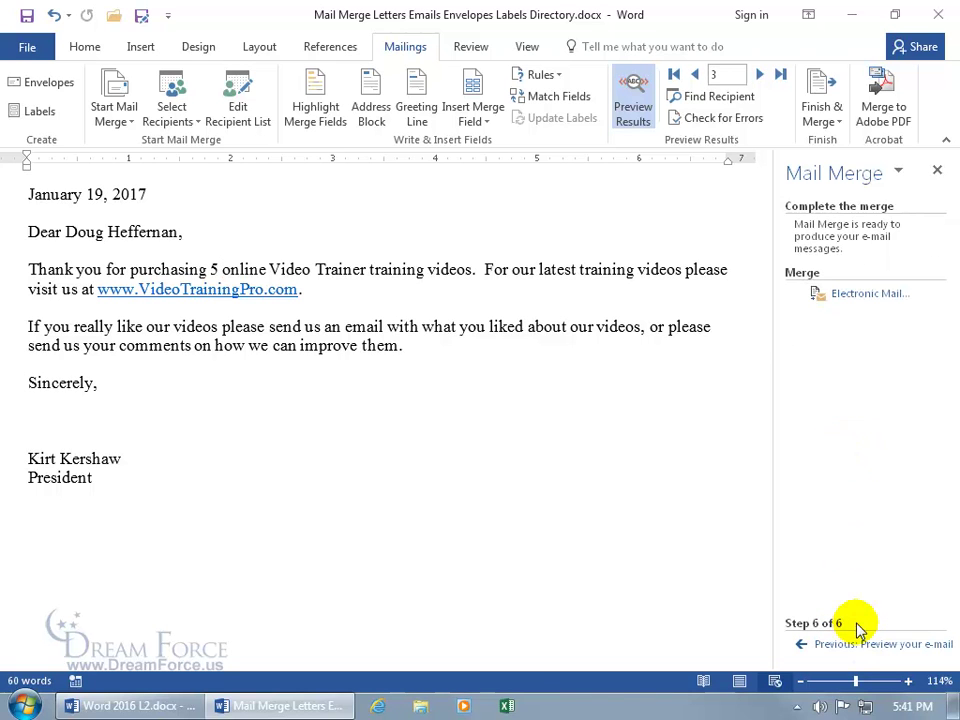
left_click(853, 300)
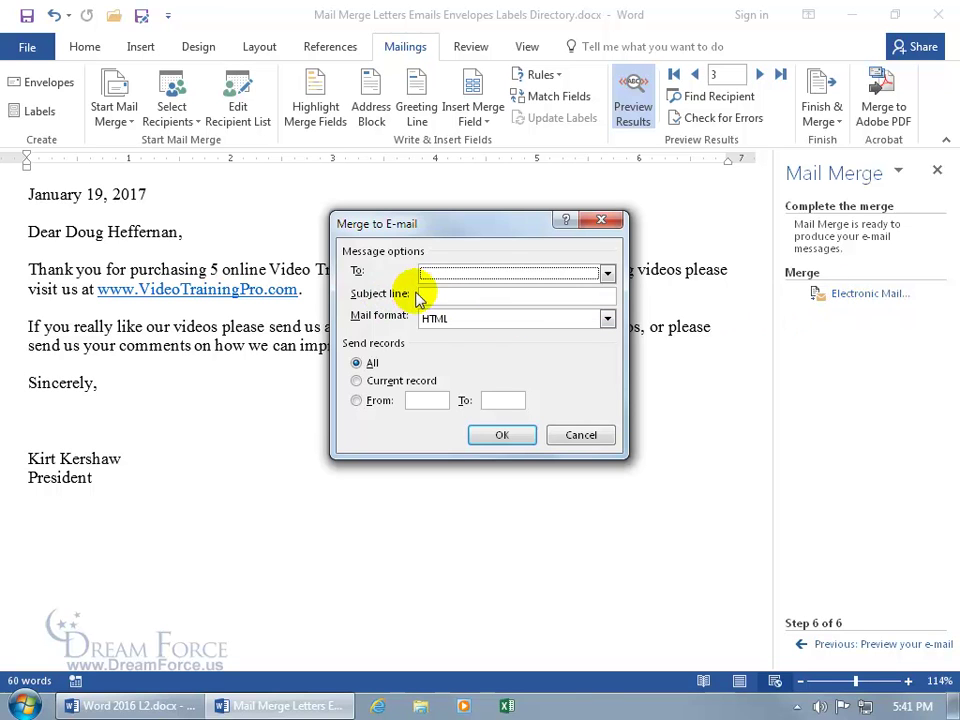
Set the Merge to E-mail recipient to the Emails field, then cancel and minimize Word.
left_click(607, 274)
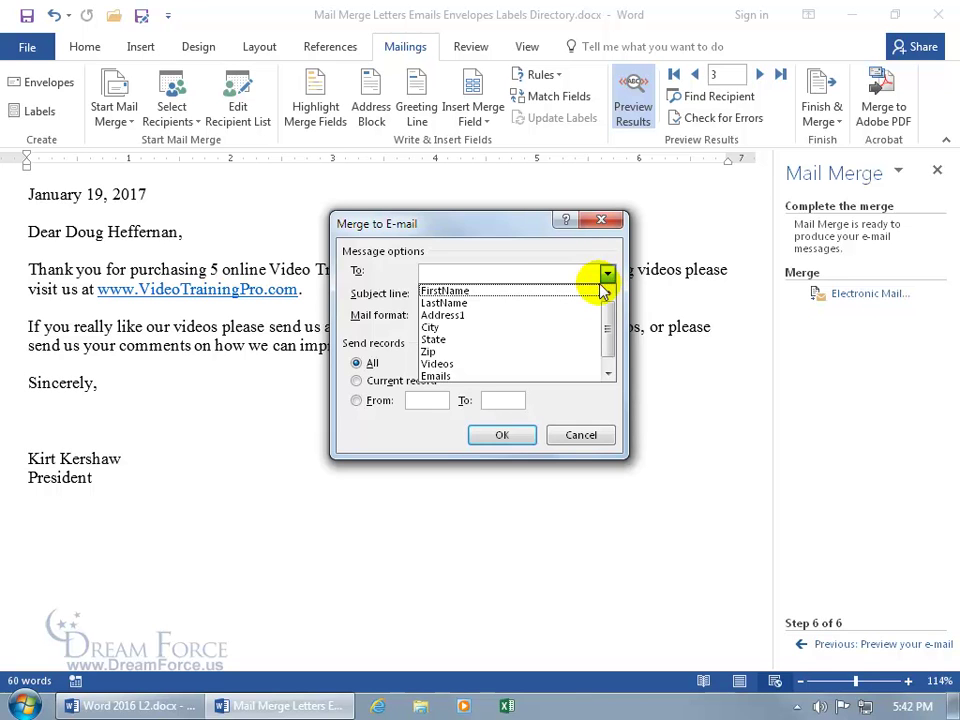
left_click(450, 376)
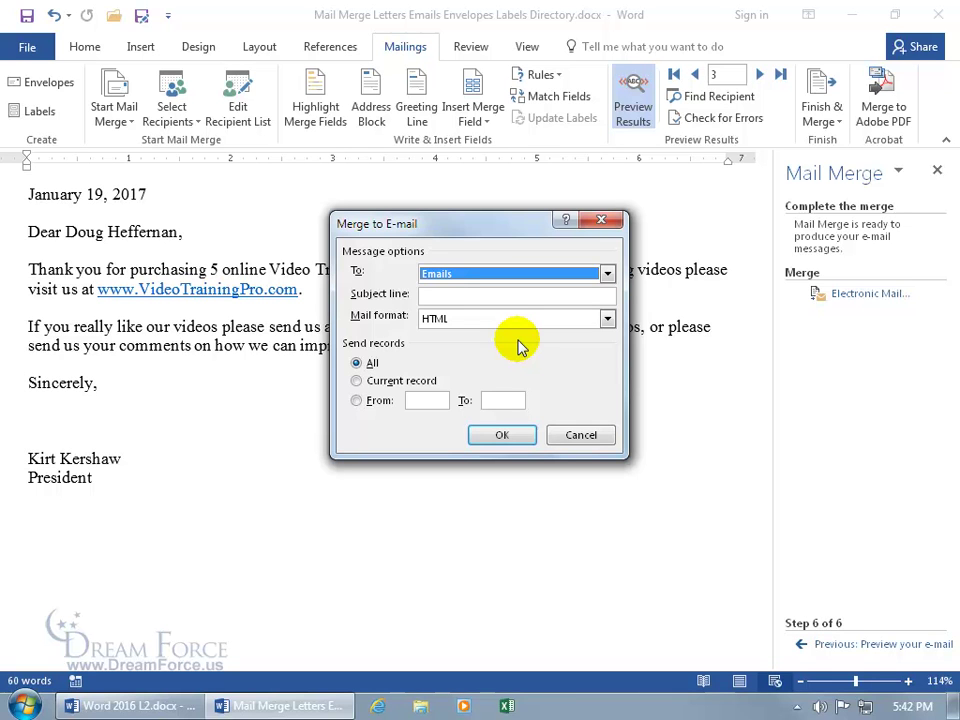
left_click(589, 439)
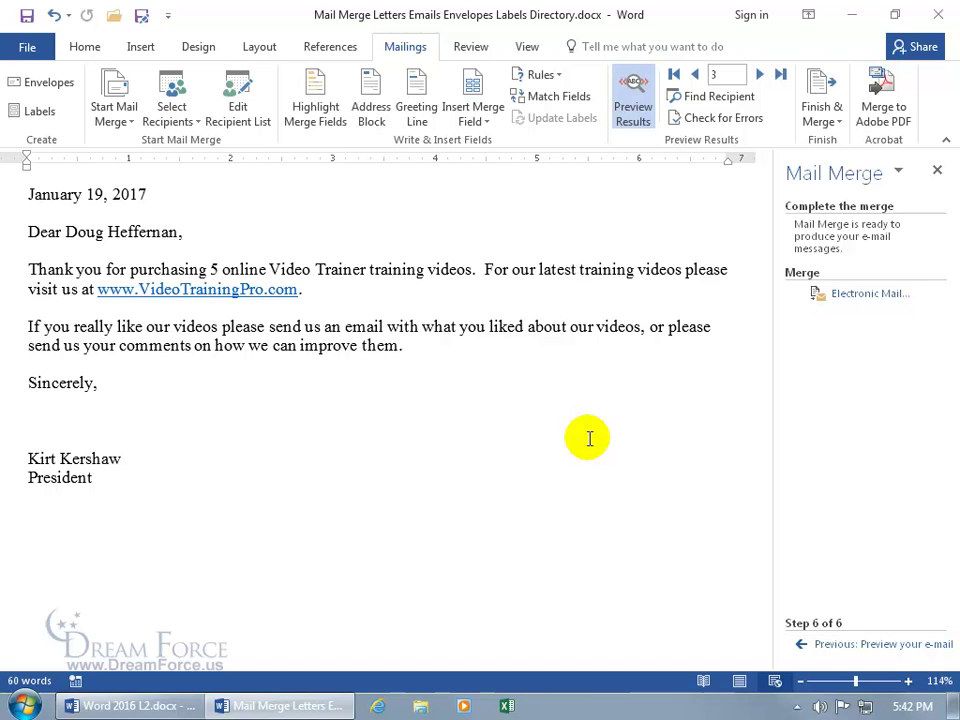
left_click(851, 15)
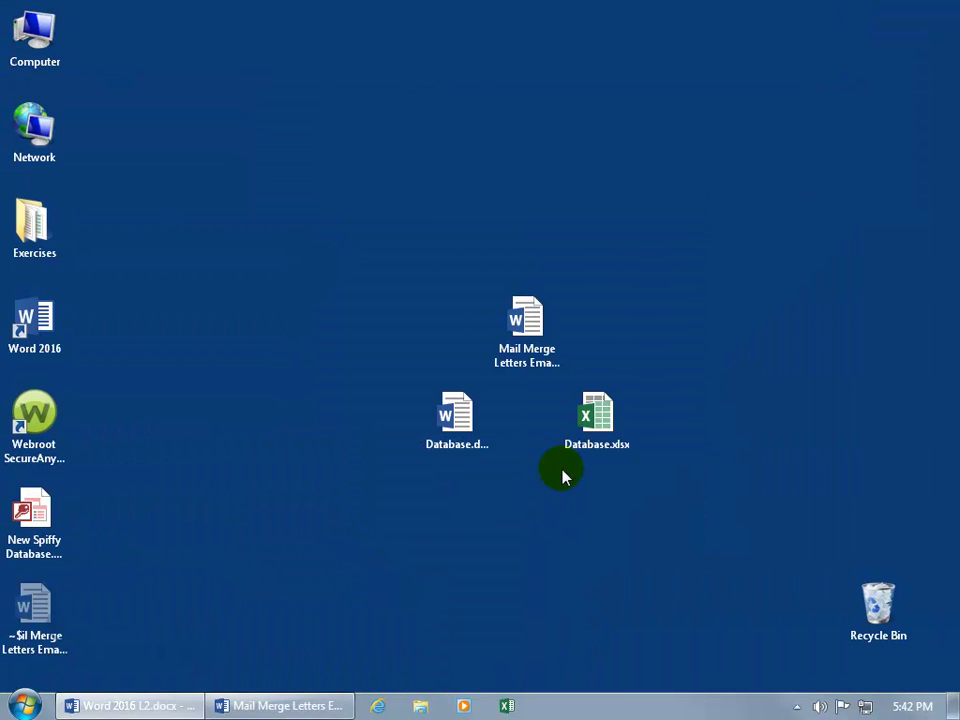
Open Database.xlsx to check its Emails column, close Excel, and return to the Word letter.
left_click(602, 430)
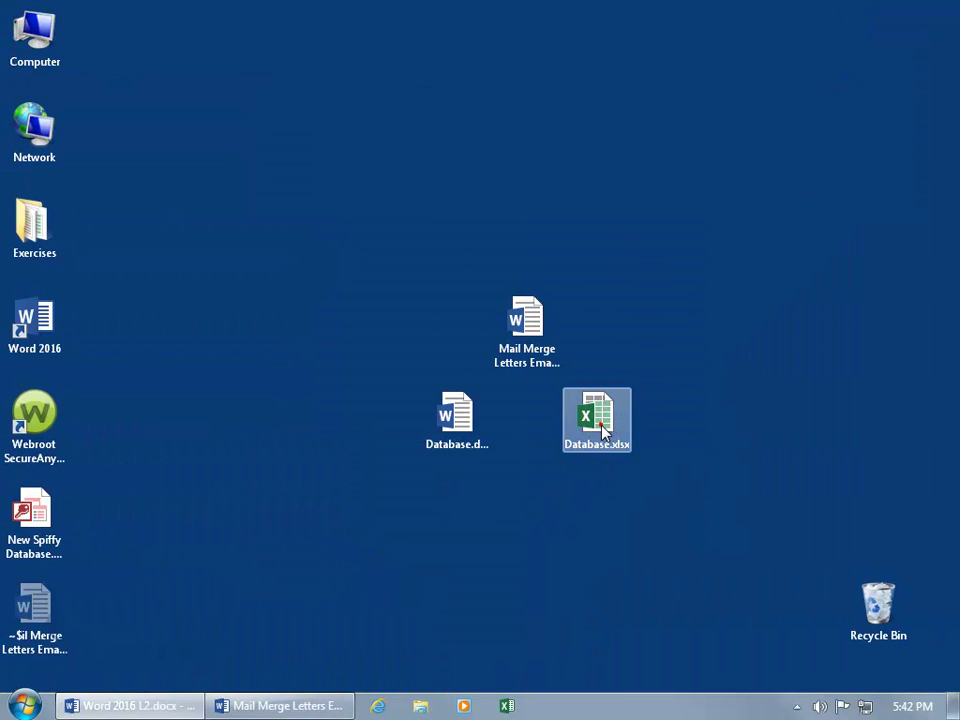
double_click(602, 430)
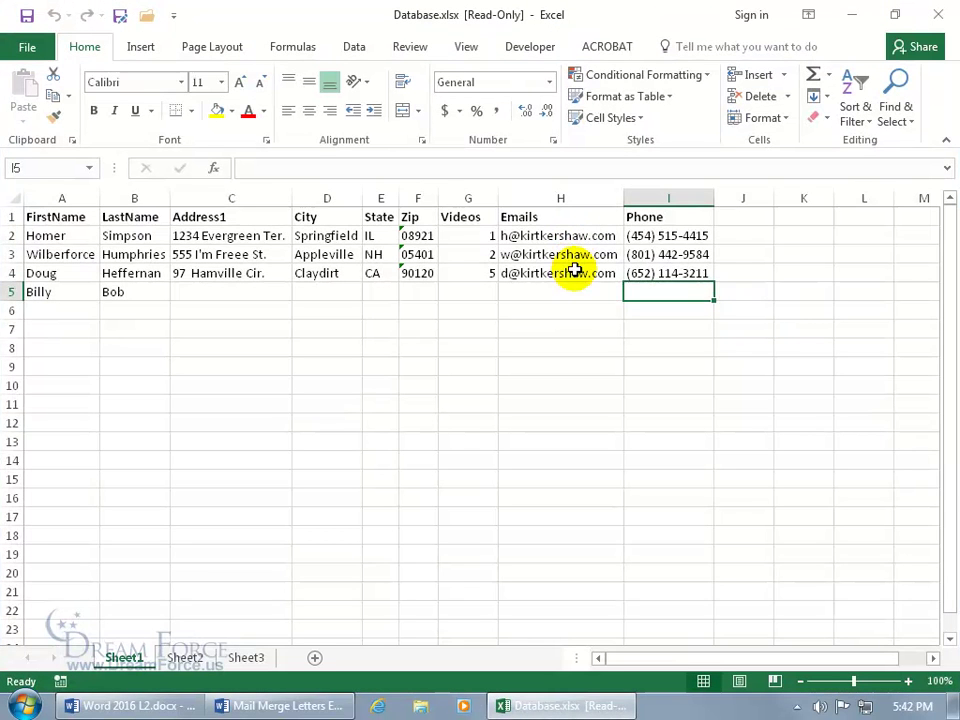
left_click(937, 14)
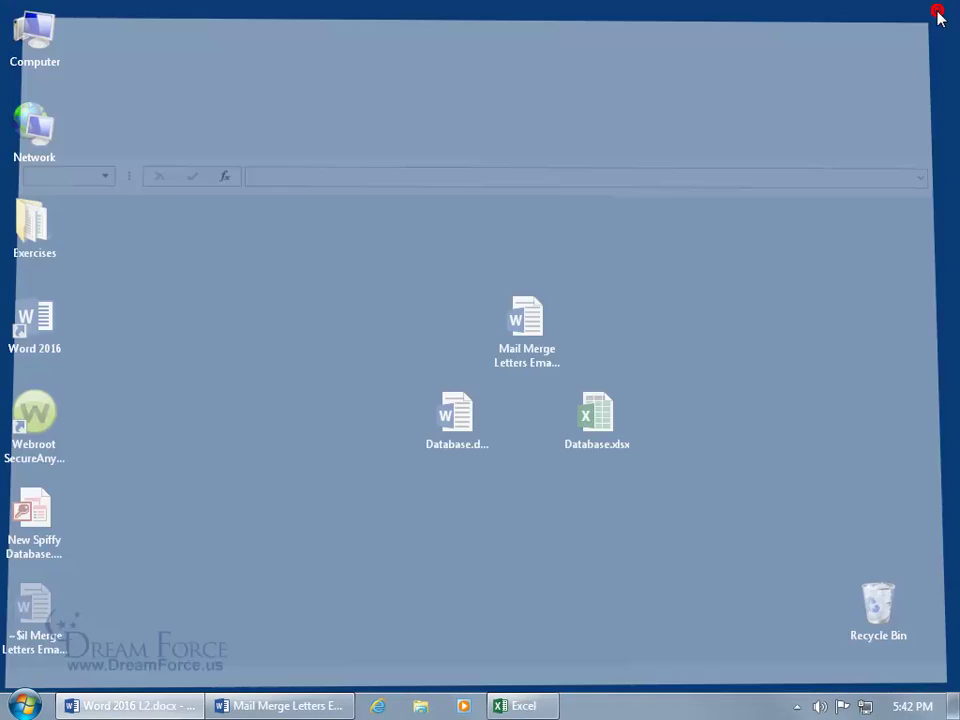
left_click(290, 706)
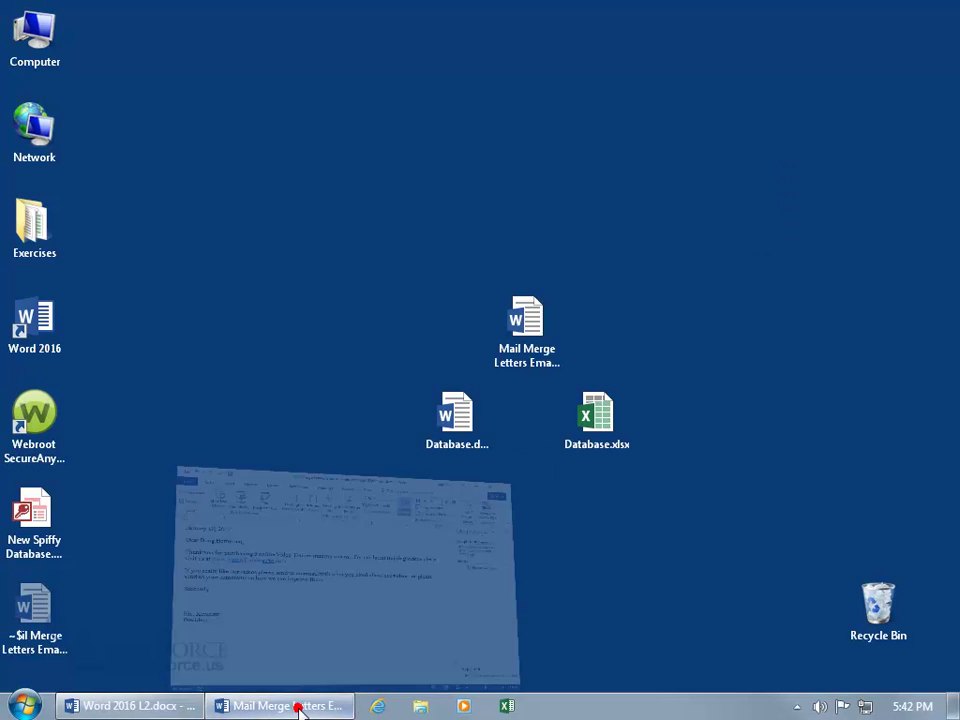
Merge all records to e-mail: To Emails, subject 'Sank you!', HTML format.
left_click(846, 294)
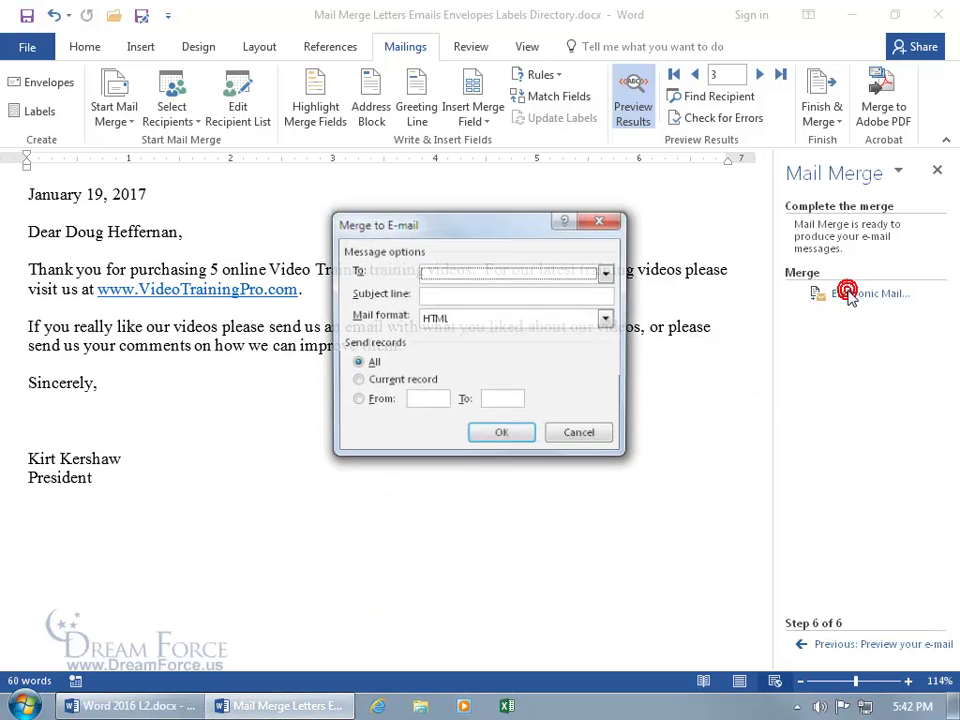
left_click(606, 275)
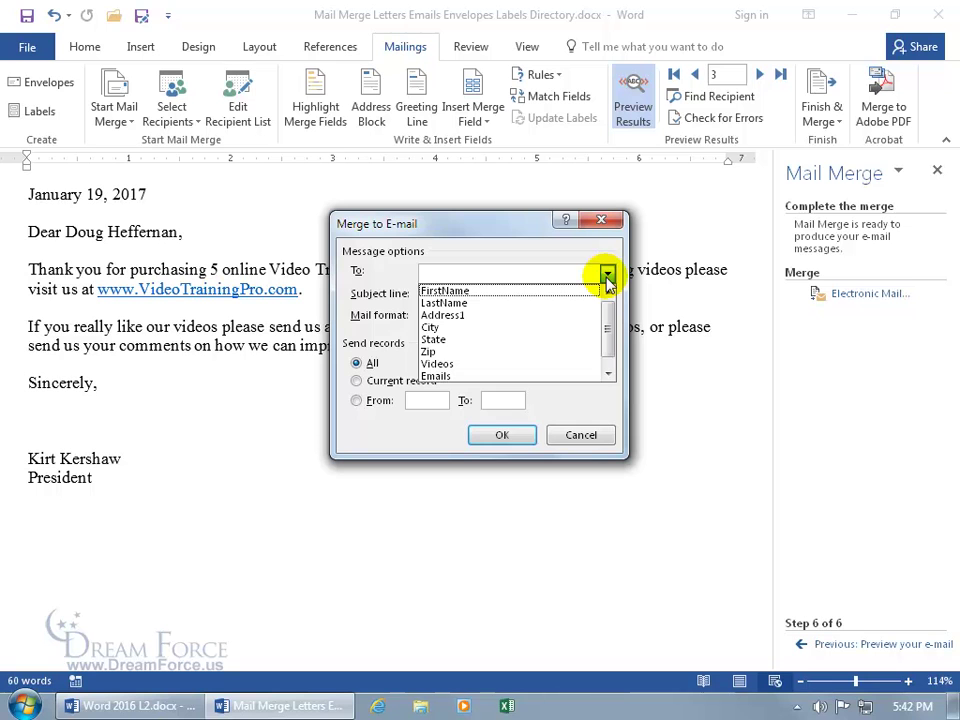
left_click(606, 313)
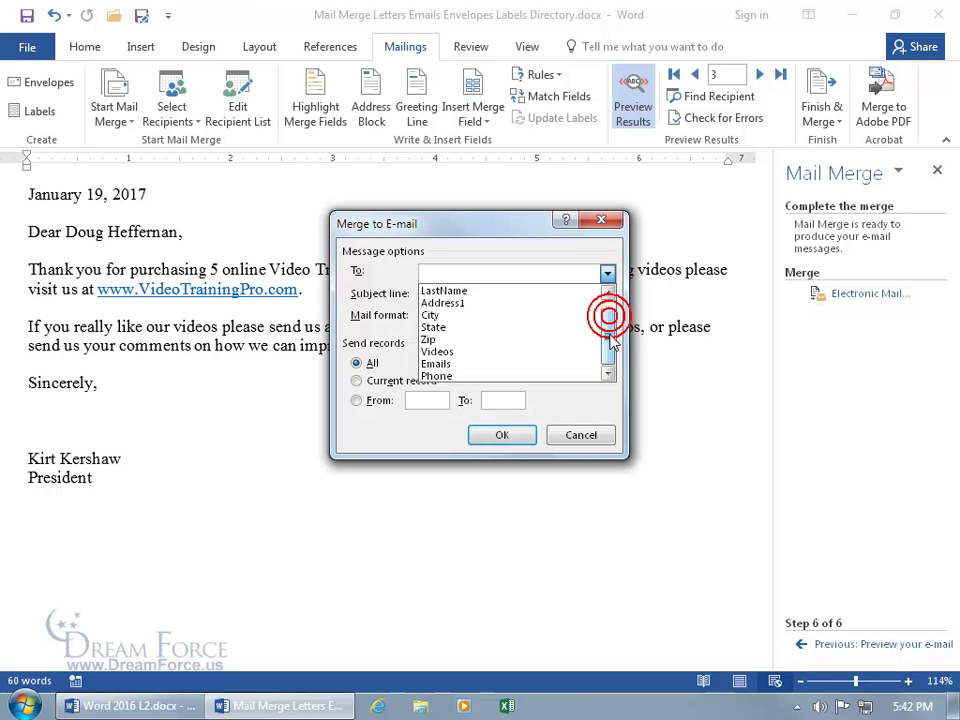
left_click(553, 366)
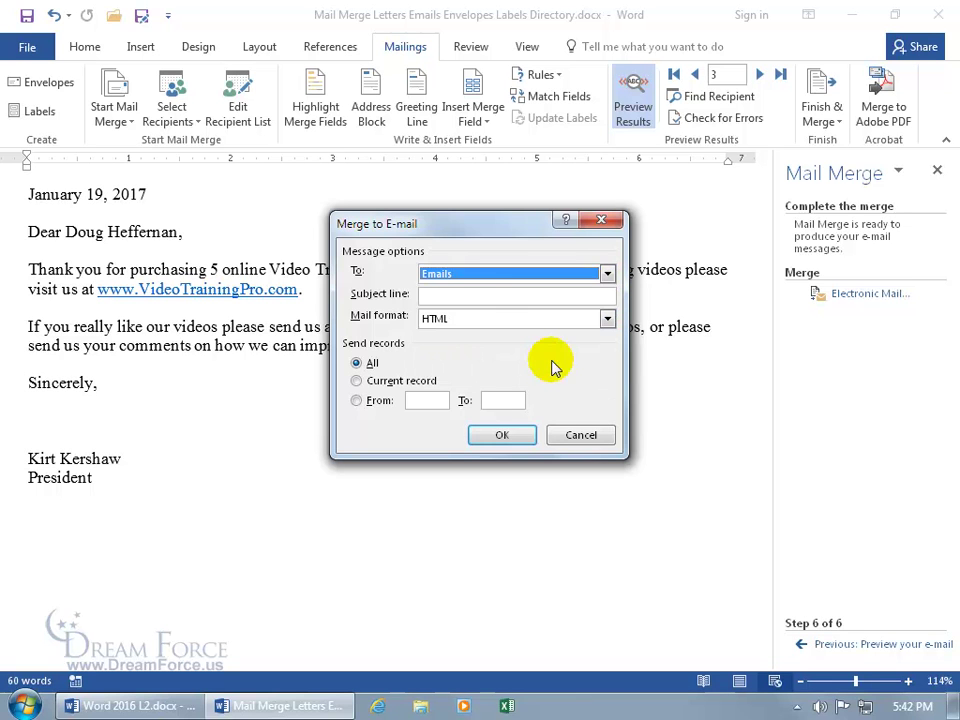
left_click(478, 298)
type("Sank you!")
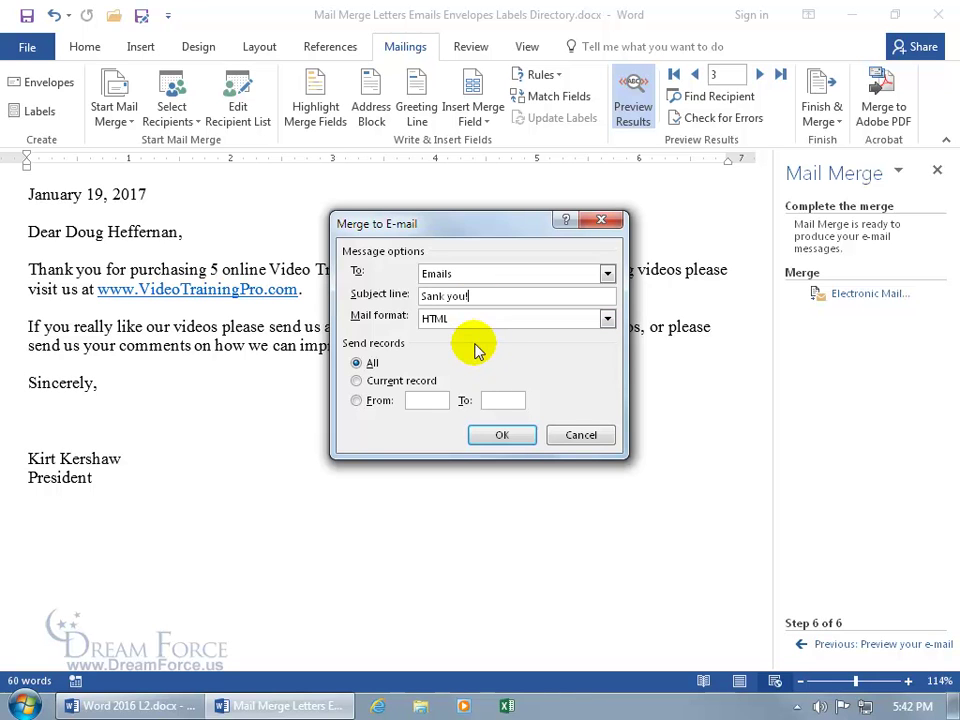
left_click(607, 318)
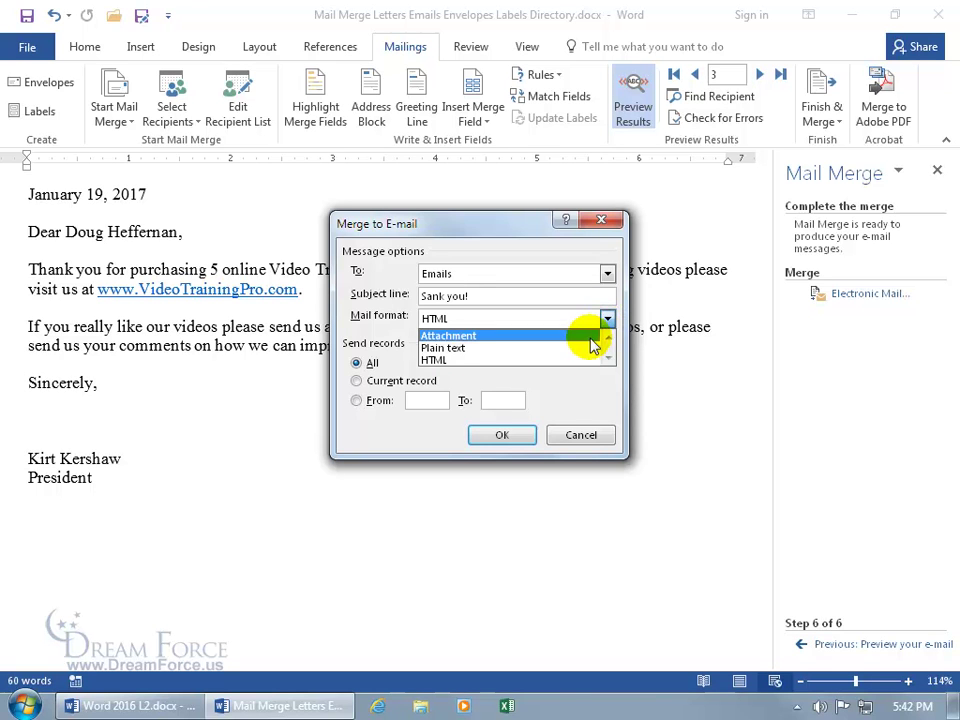
left_click(532, 362)
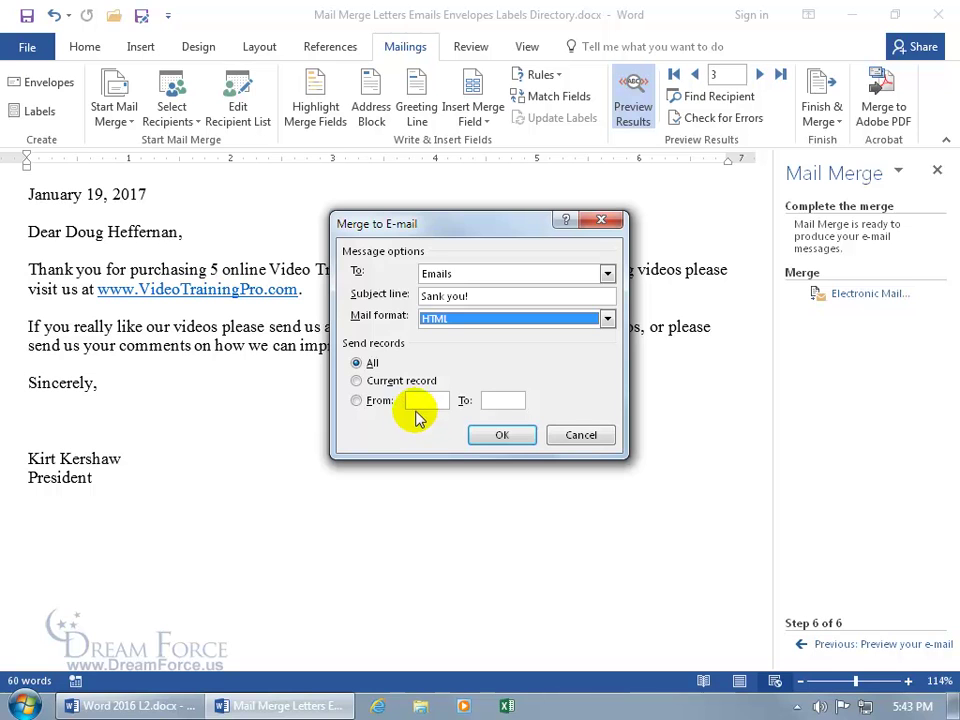
left_click(502, 437)
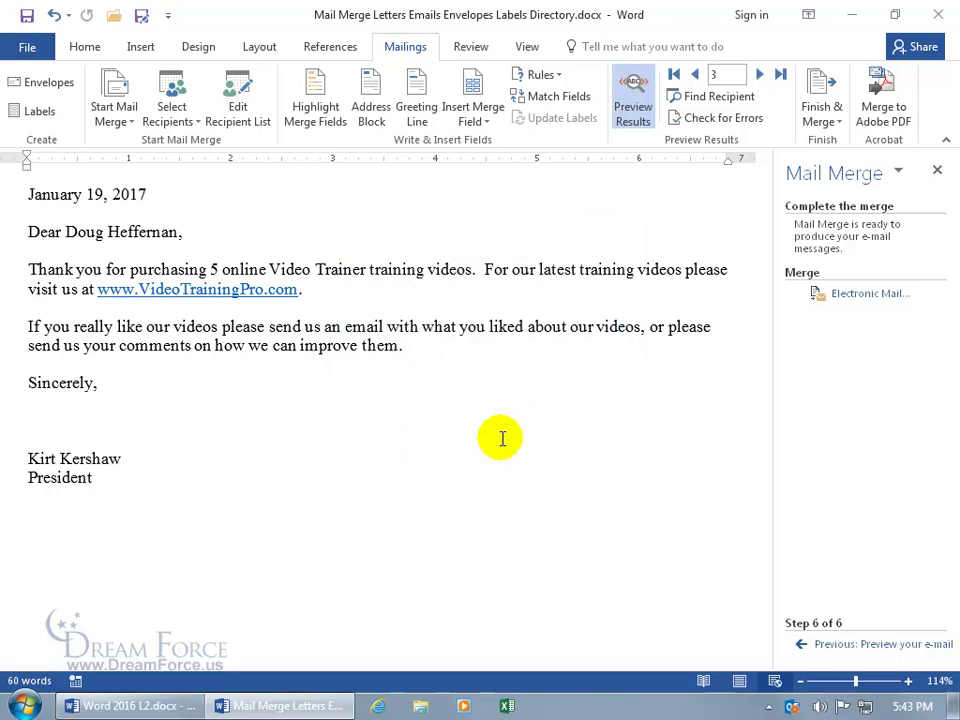
mouse_move(792, 706)
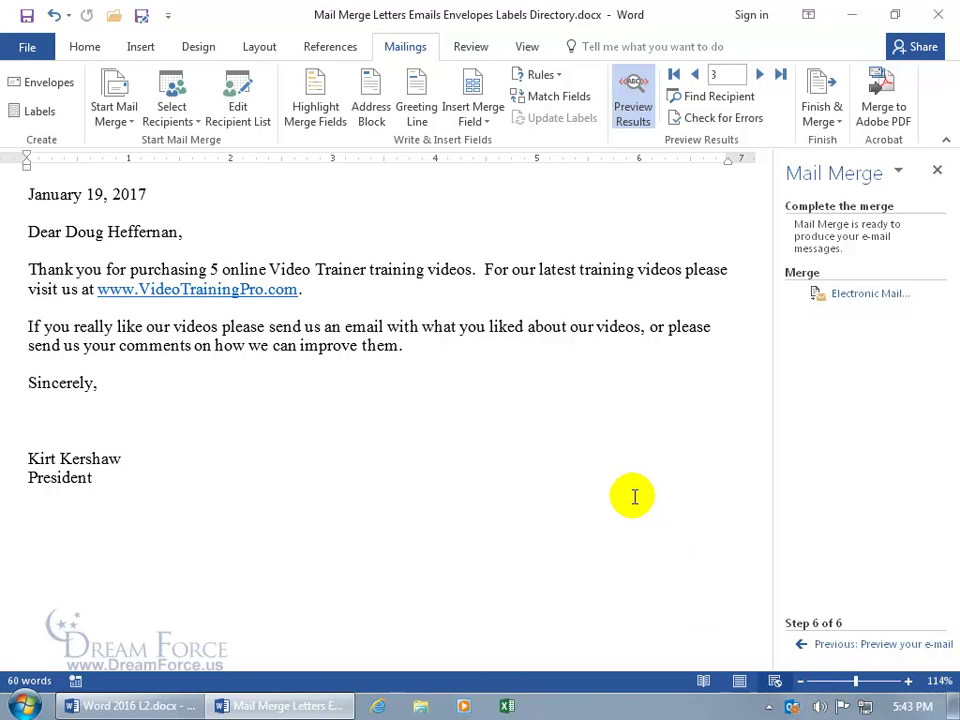
Launch Outlook, send the three queued 'Sank you!' messages from the Outbox, and close Outlook.
left_click(24, 706)
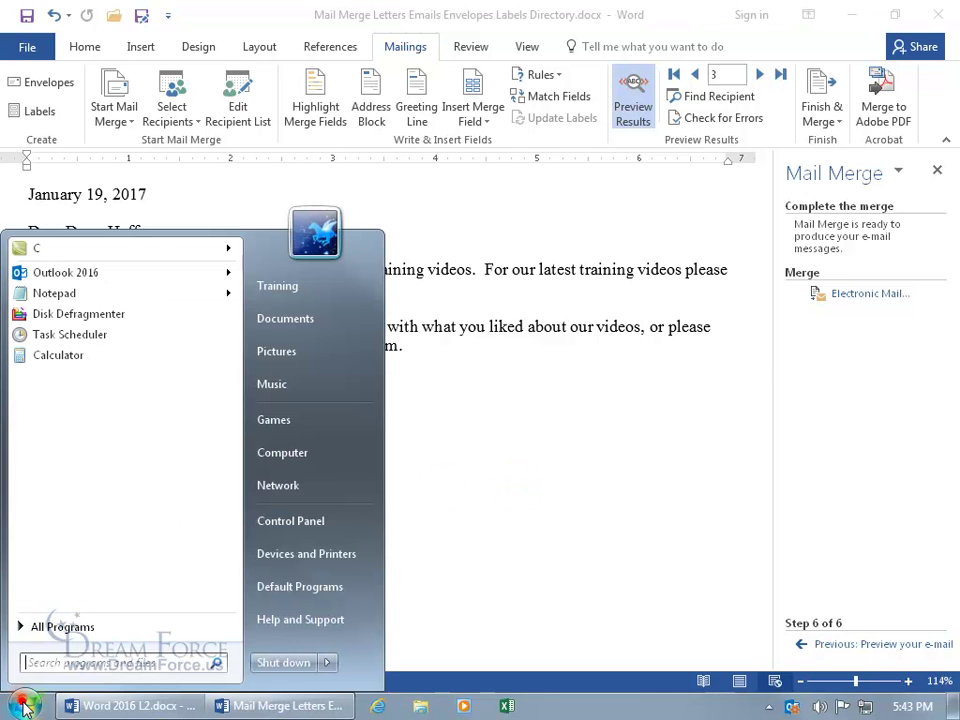
left_click(65, 274)
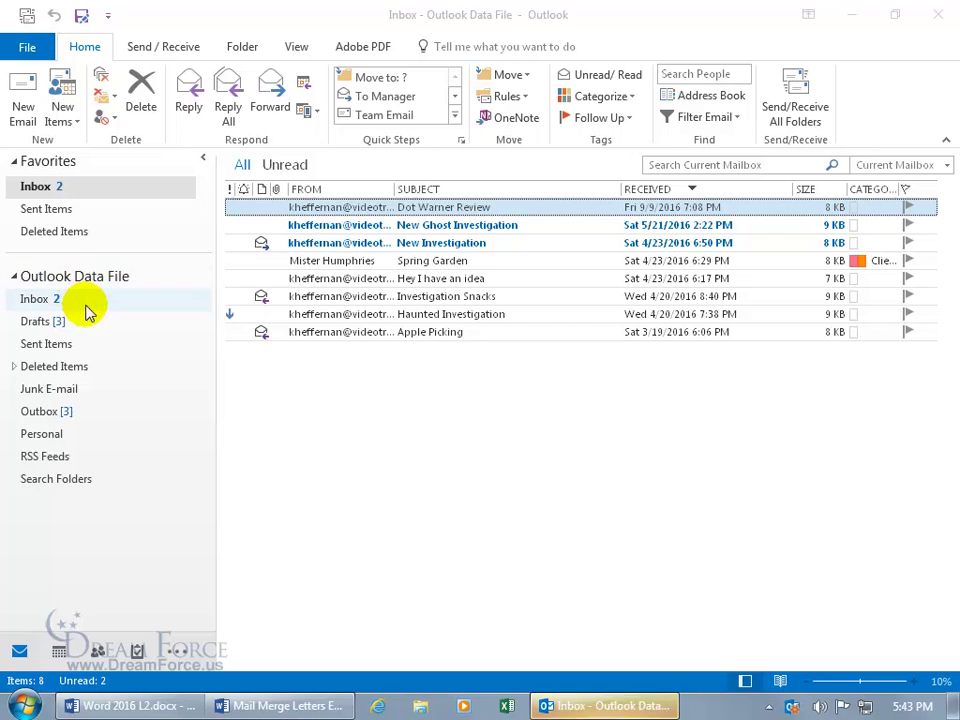
left_click(72, 411)
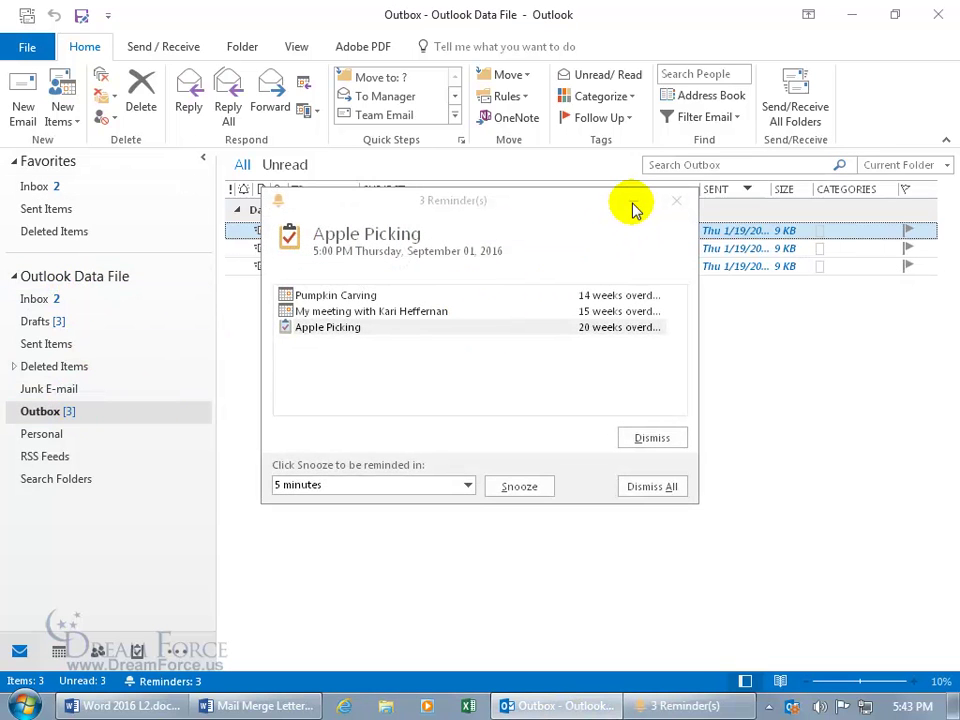
left_click(628, 201)
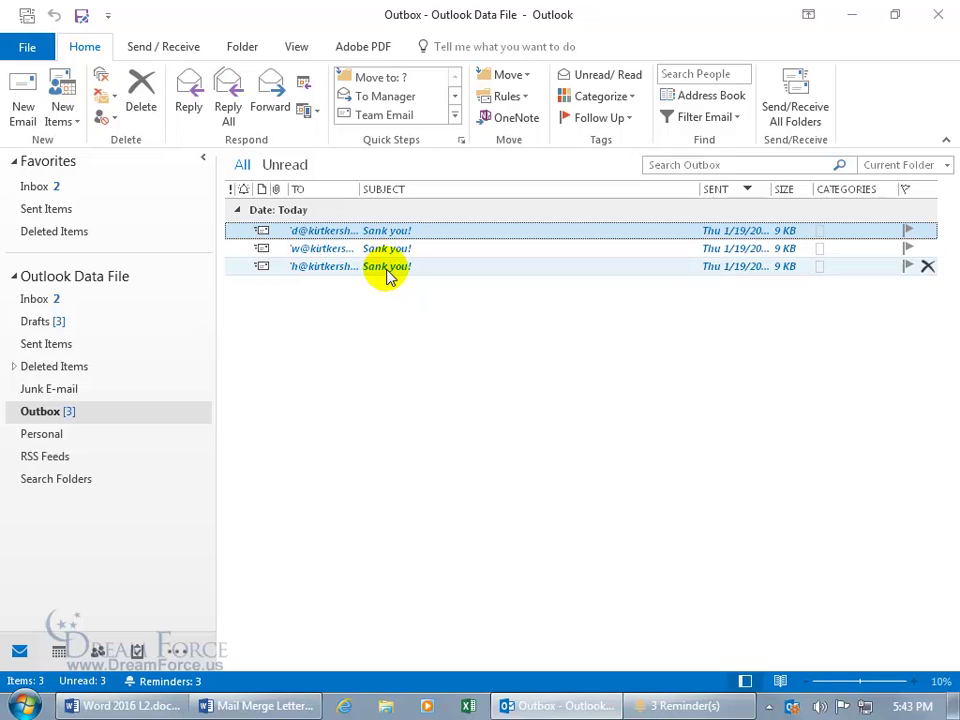
left_click(30, 16)
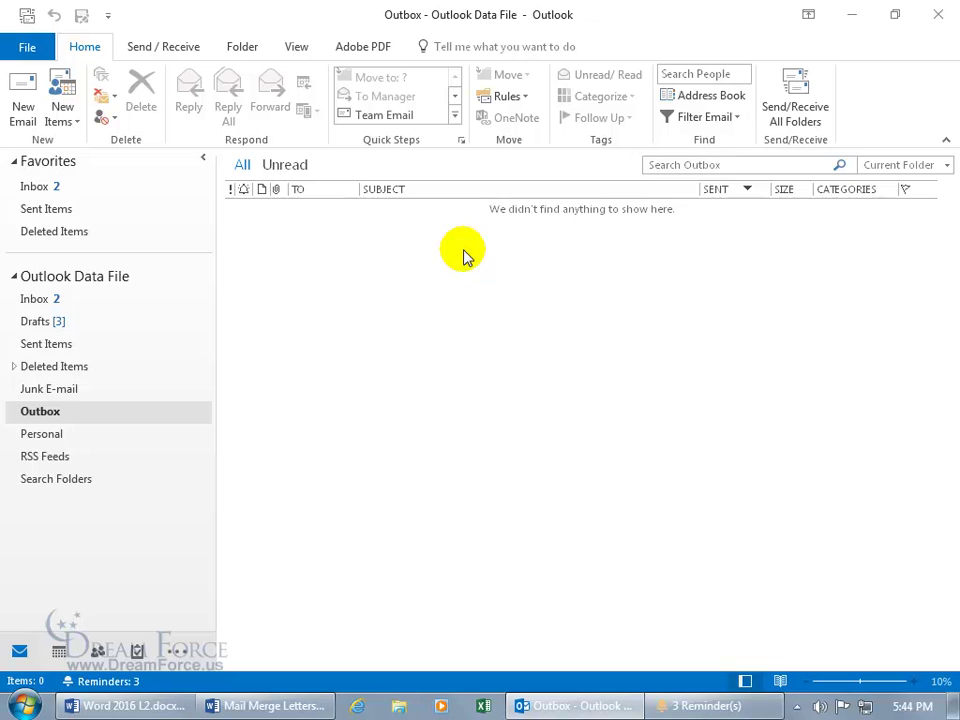
left_click(62, 188)
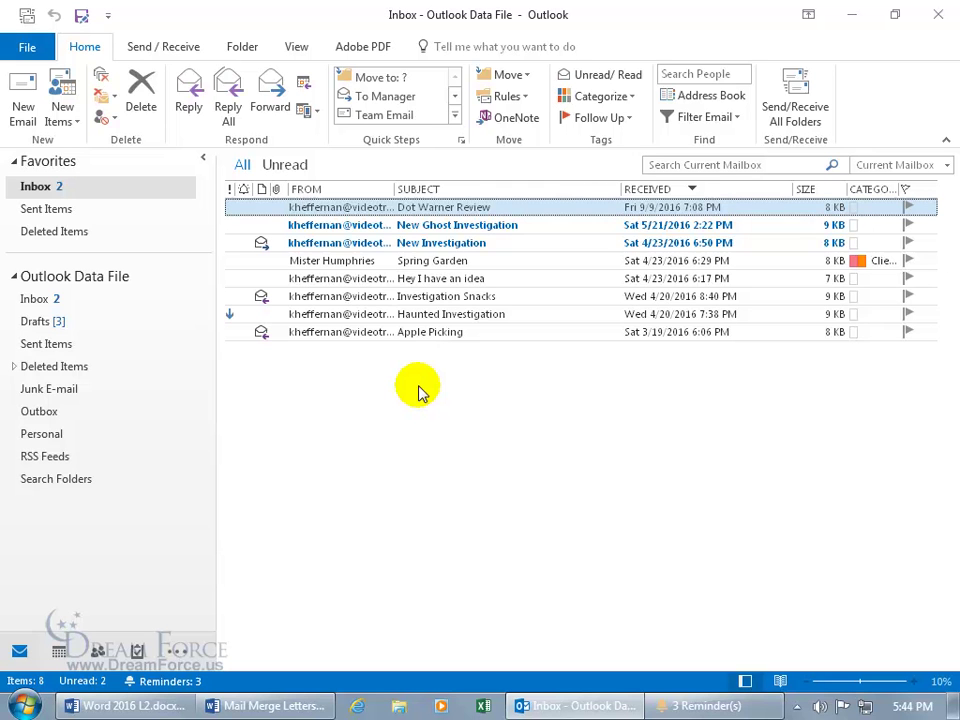
left_click(938, 15)
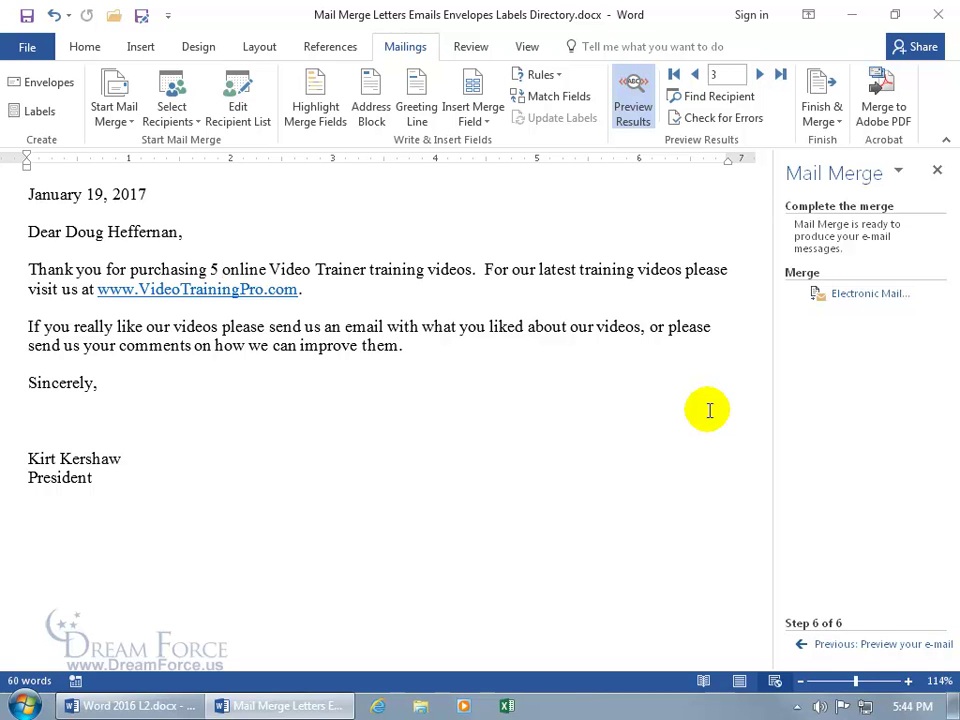
Switch the mail merge document type to Envelopes from Start Mail Merge.
left_click(116, 106)
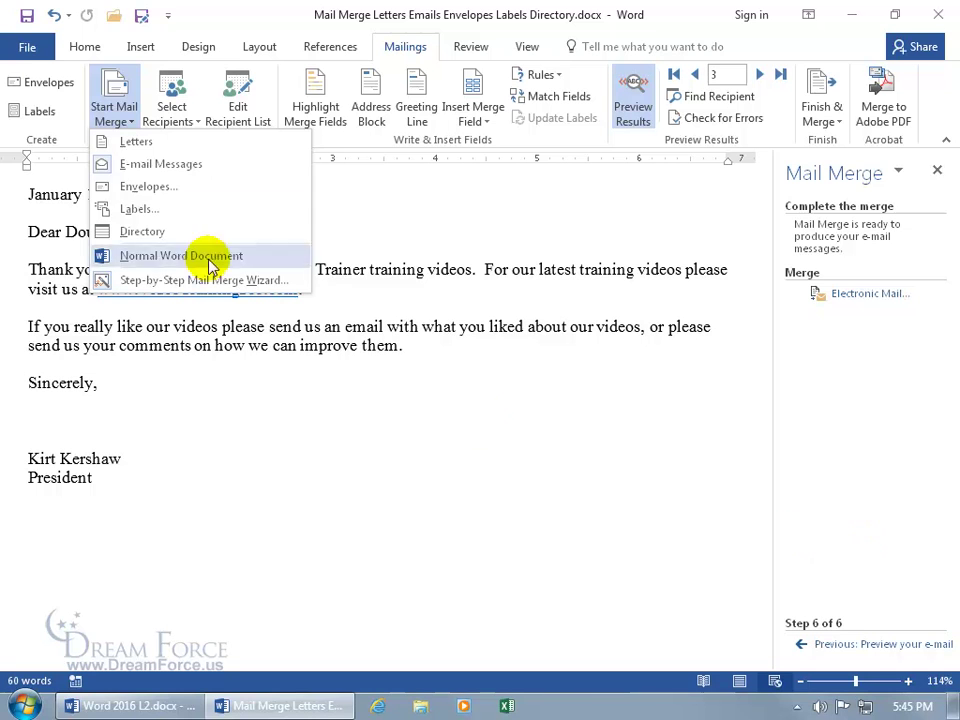
left_click(145, 190)
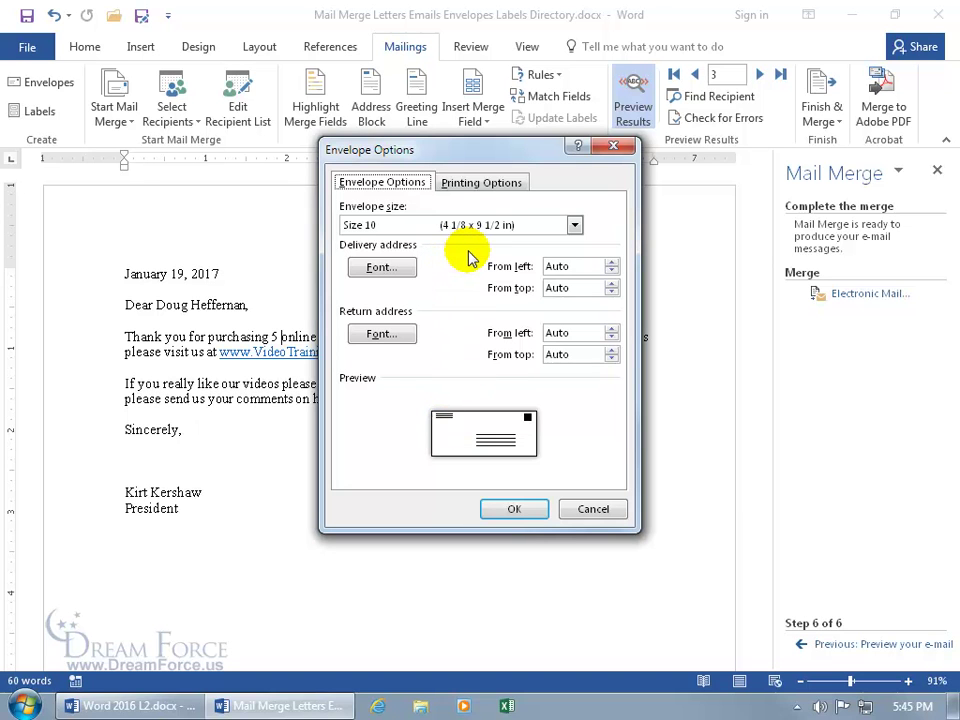
Keep the Size 10 envelope and return the delivery address left offset to Auto.
left_click(575, 225)
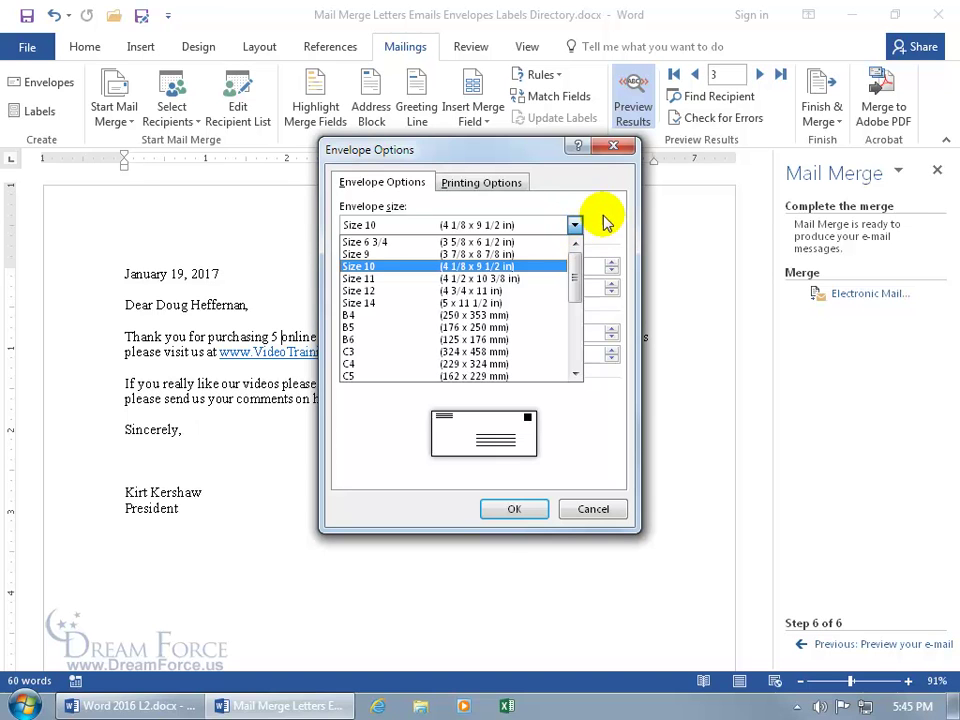
left_click(575, 225)
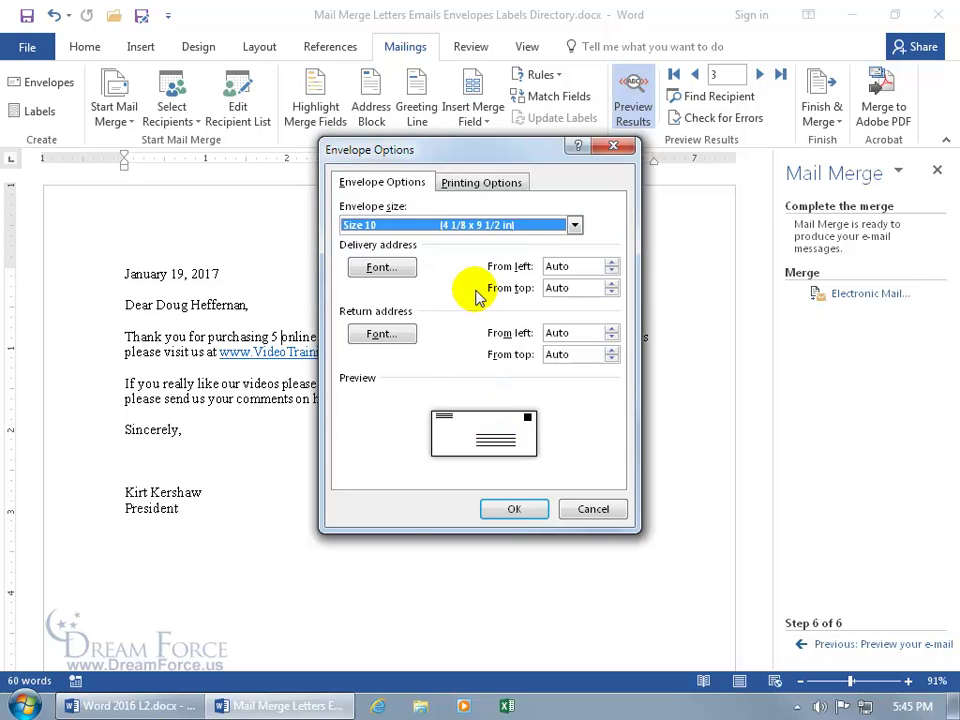
left_click(611, 262)
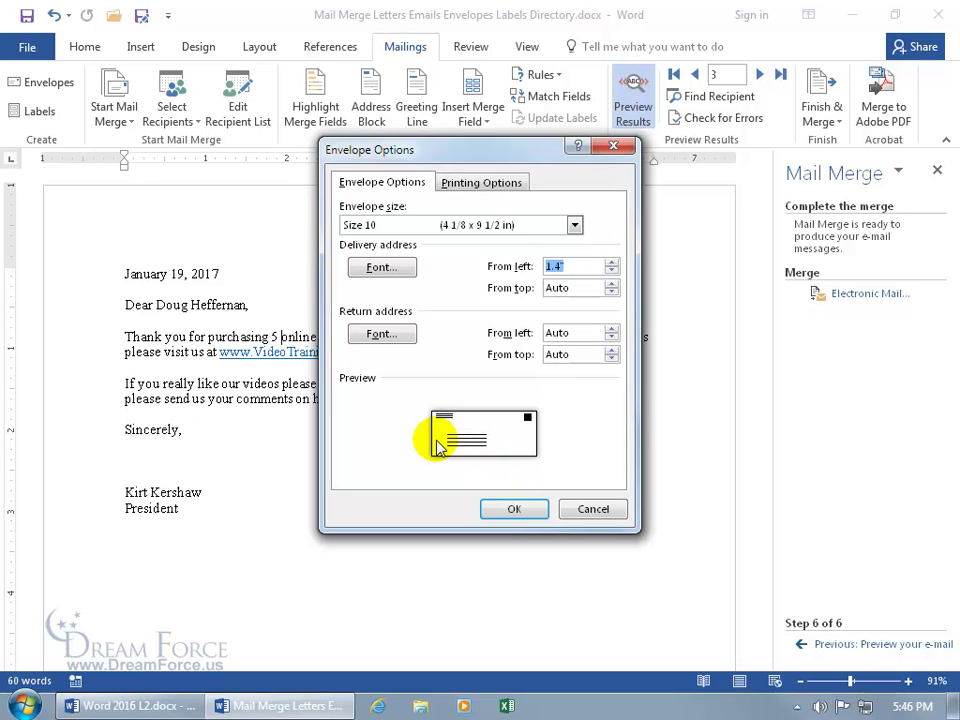
left_click(611, 271)
left_click(611, 271)
left_click(611, 271)
left_click(611, 271)
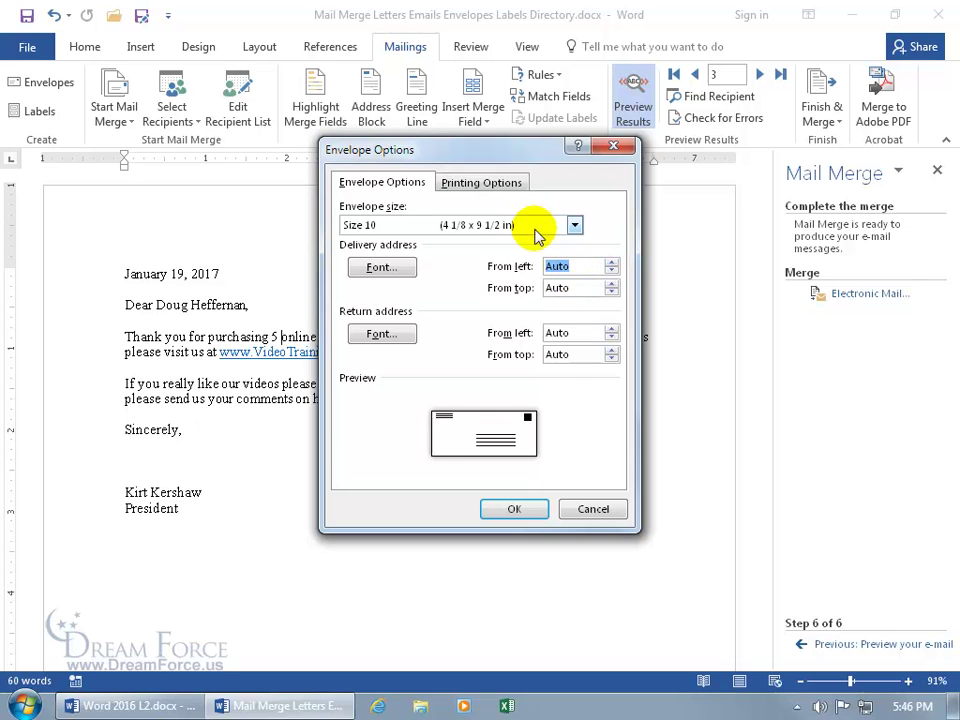
Keep face-up envelope feeding in Printing Options and apply the envelope settings.
left_click(497, 189)
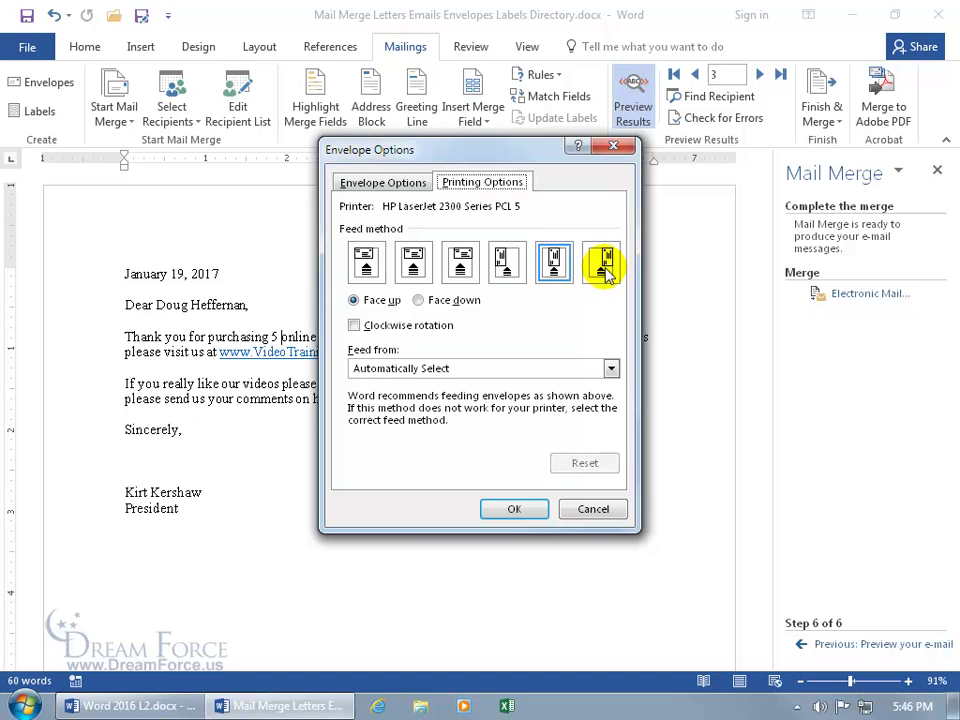
left_click(419, 301)
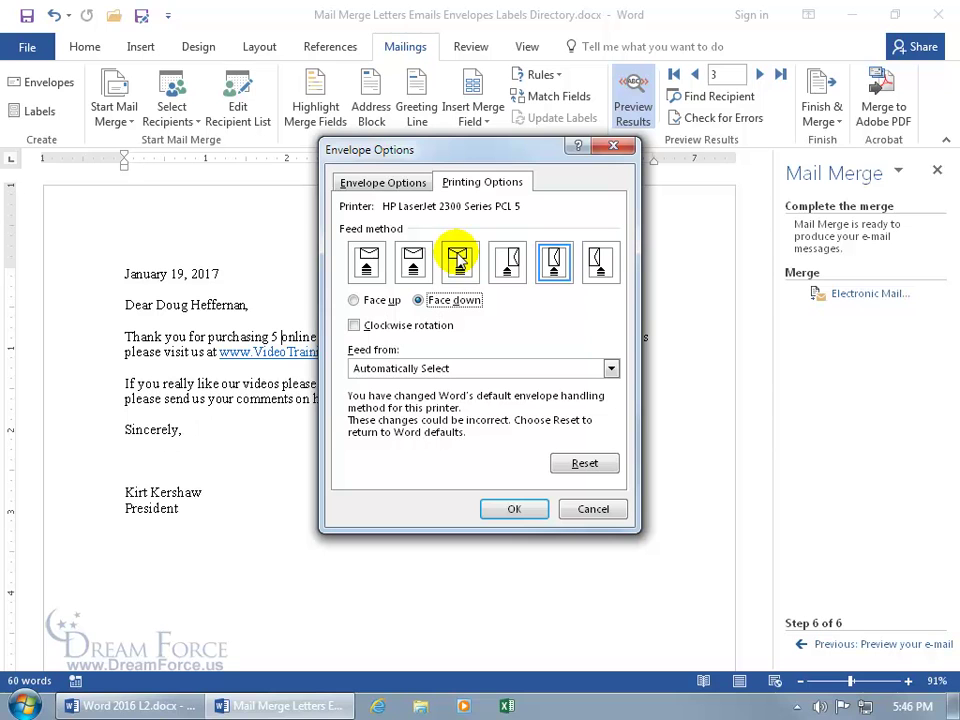
left_click(382, 302)
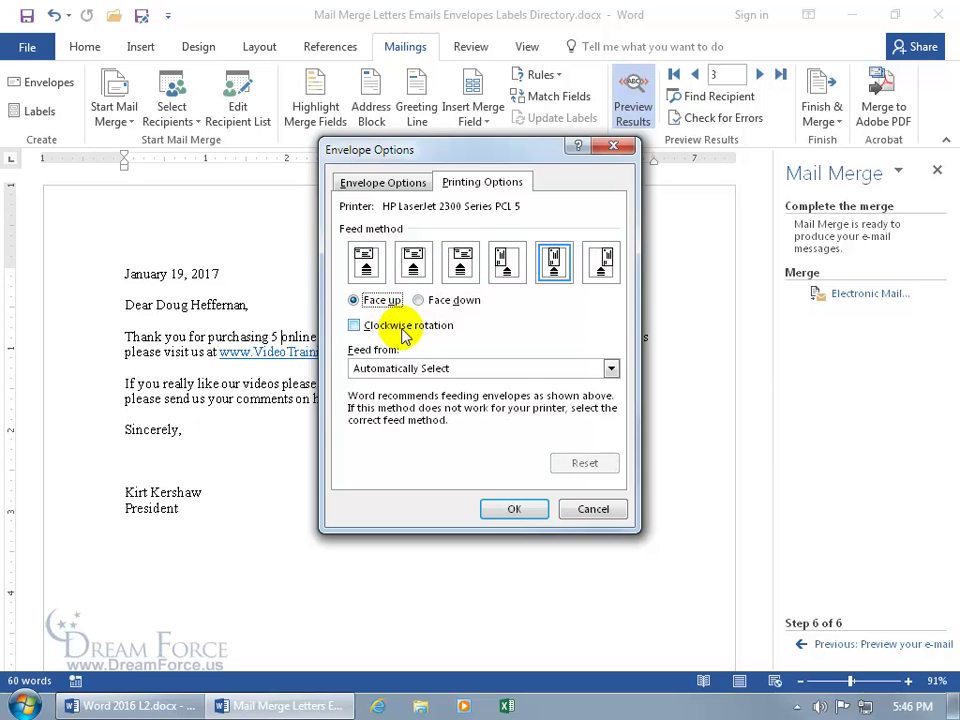
left_click(513, 510)
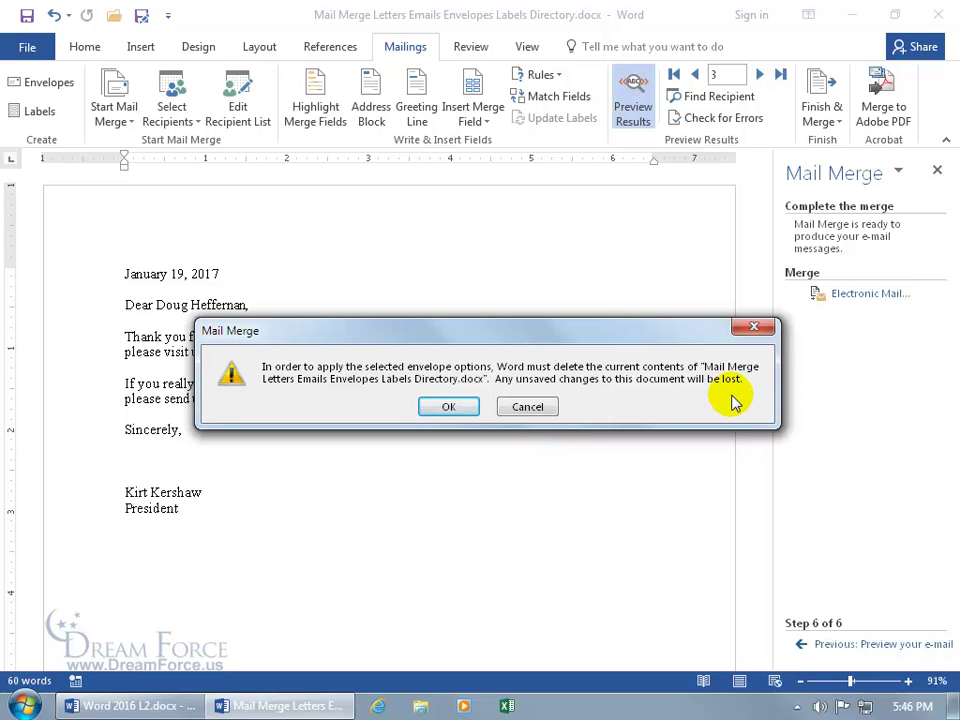
Confirm replacing the letter and type the company's three-line return address, starting with Dream Force, LLC.
left_click(449, 407)
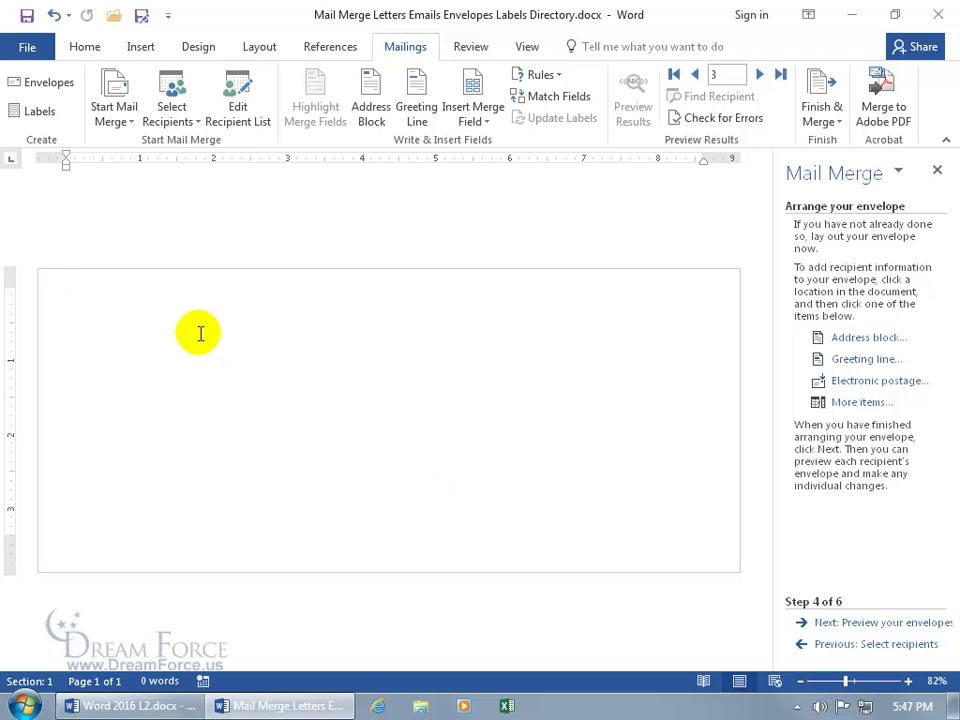
type("Dream Force, LLC")
key("Return")
type("10348 S. 2420 E.")
key("Return")
type("Sandy, UT 84092")
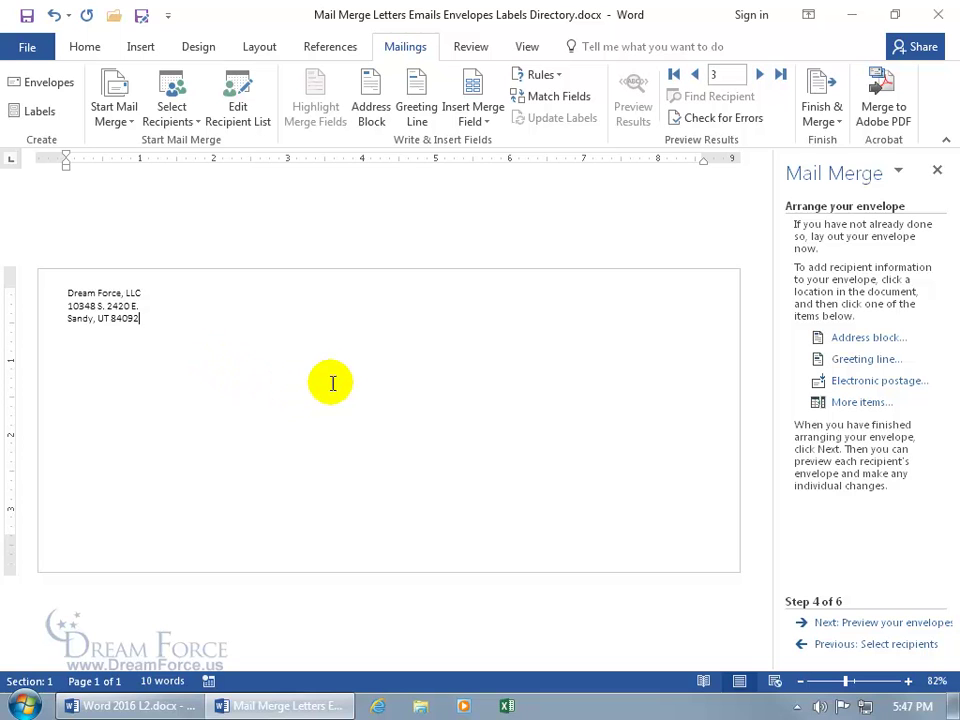
left_click(423, 433)
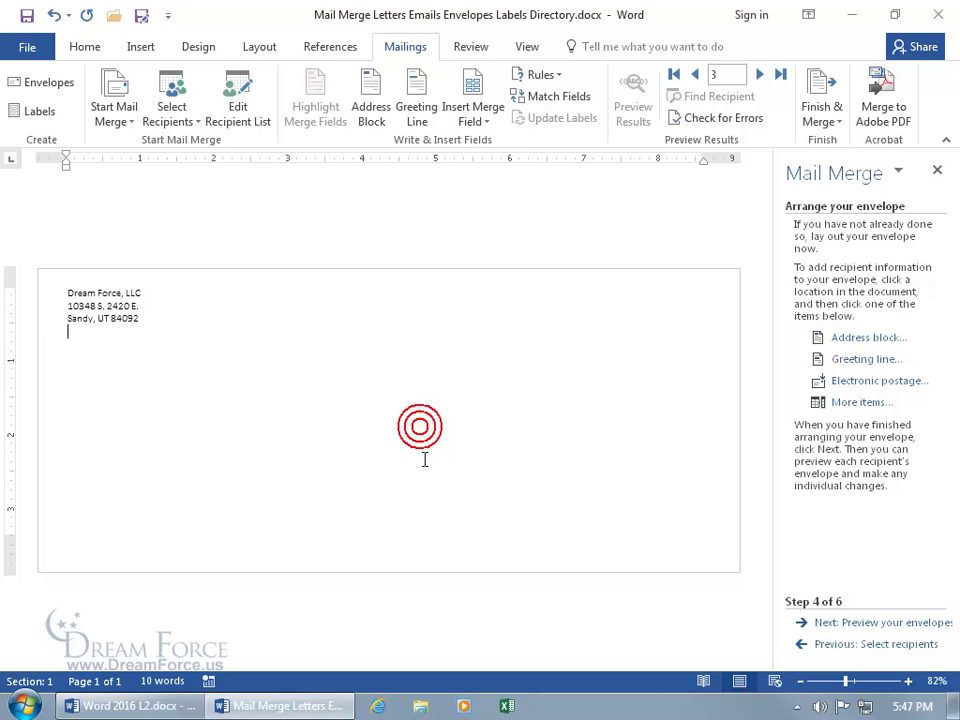
left_click(424, 456)
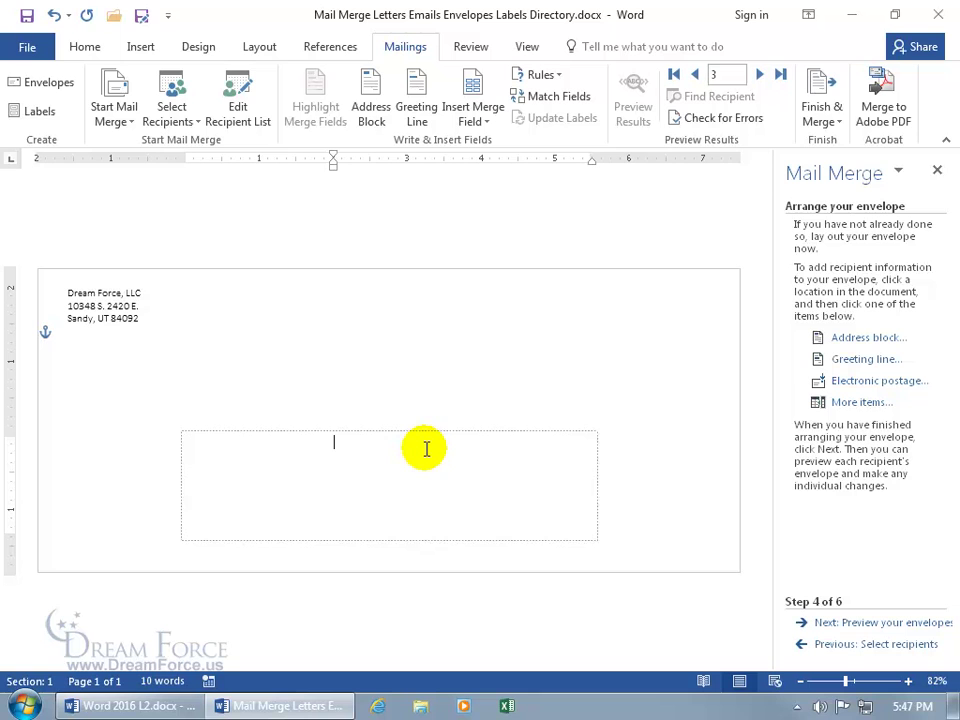
Turn on formatting marks and click back into the delivery address frame.
left_click(84, 46)
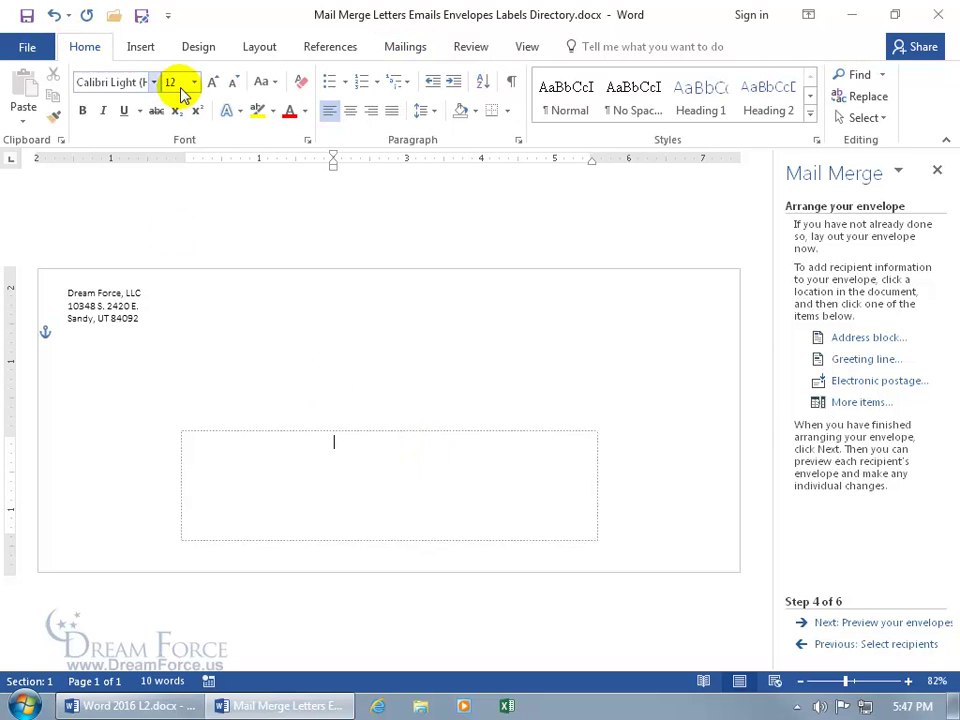
left_click(510, 83)
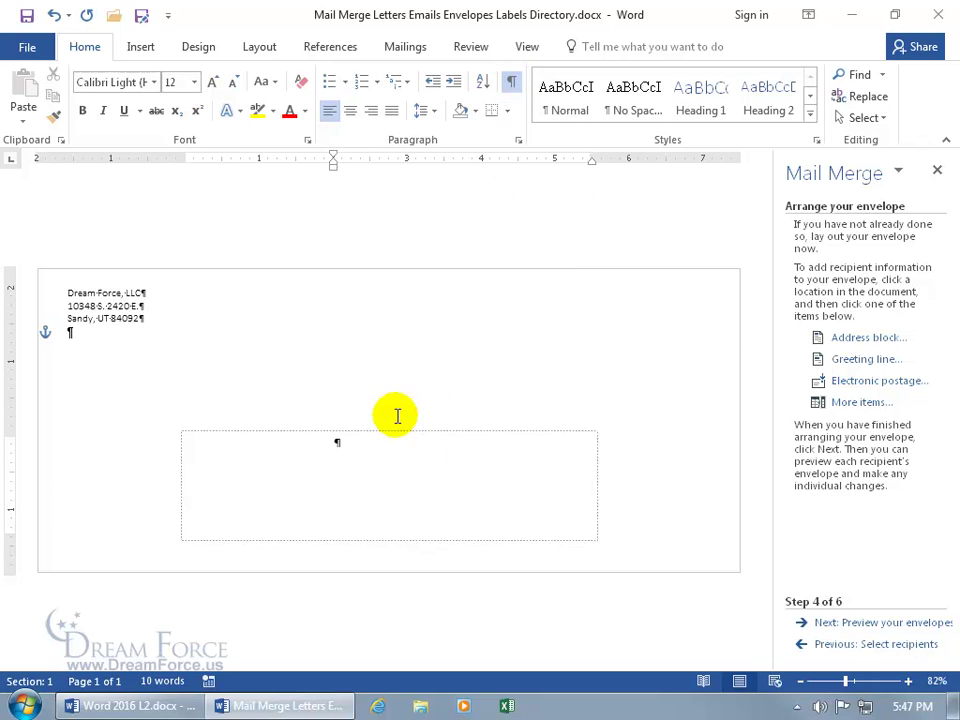
left_click(133, 294)
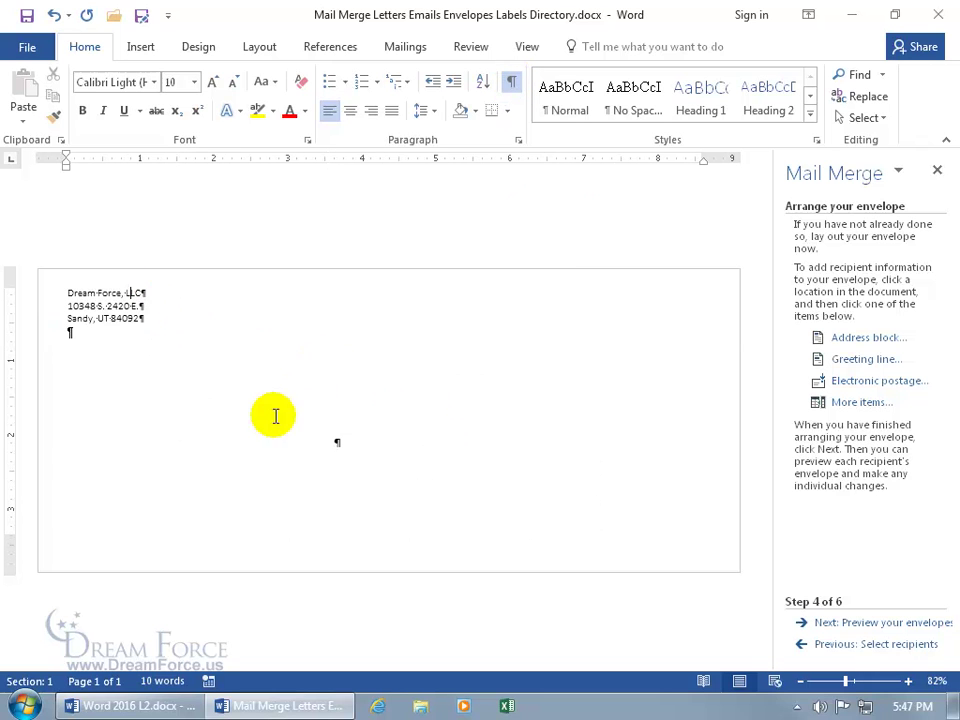
left_click(335, 443)
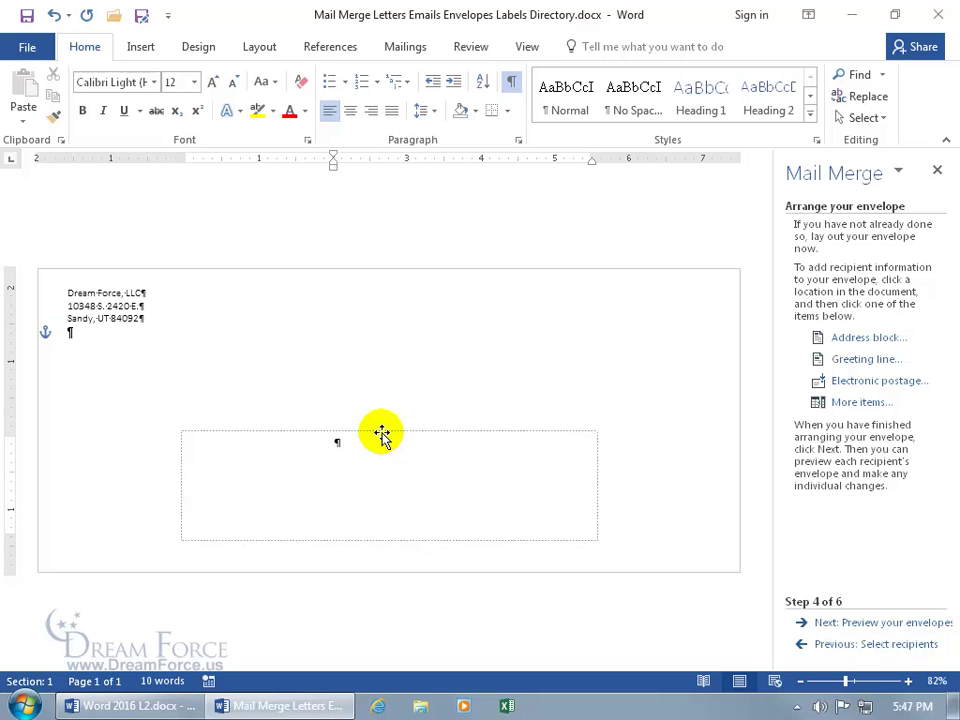
Undo a drag of the address box, leaving it in place with the cursor inside and Mailings showing.
left_click_drag(381, 433, 450, 391)
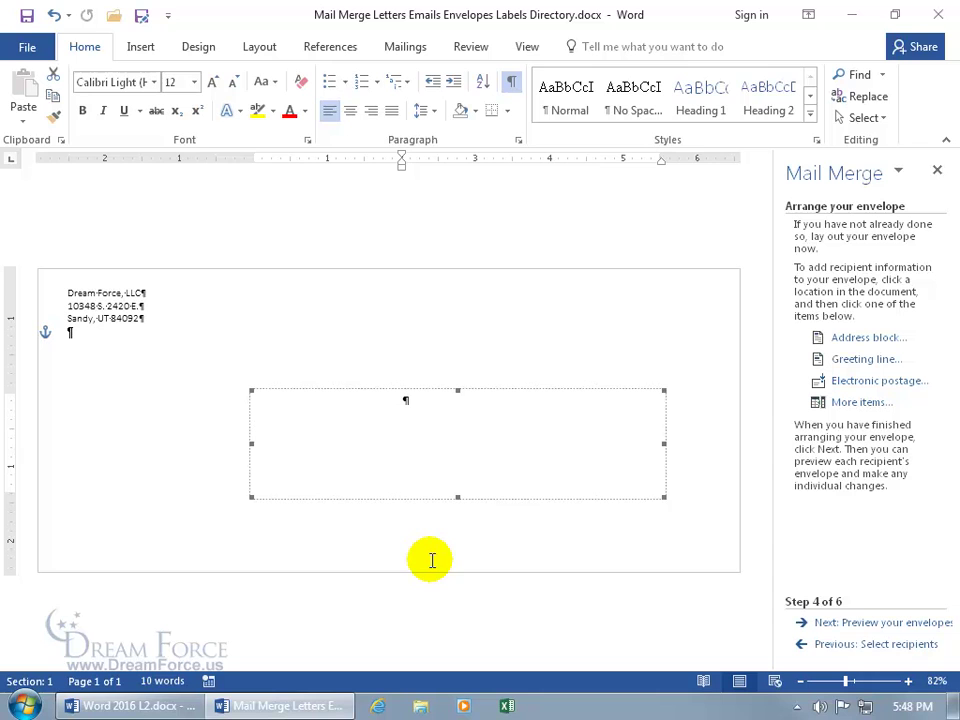
left_click(53, 15)
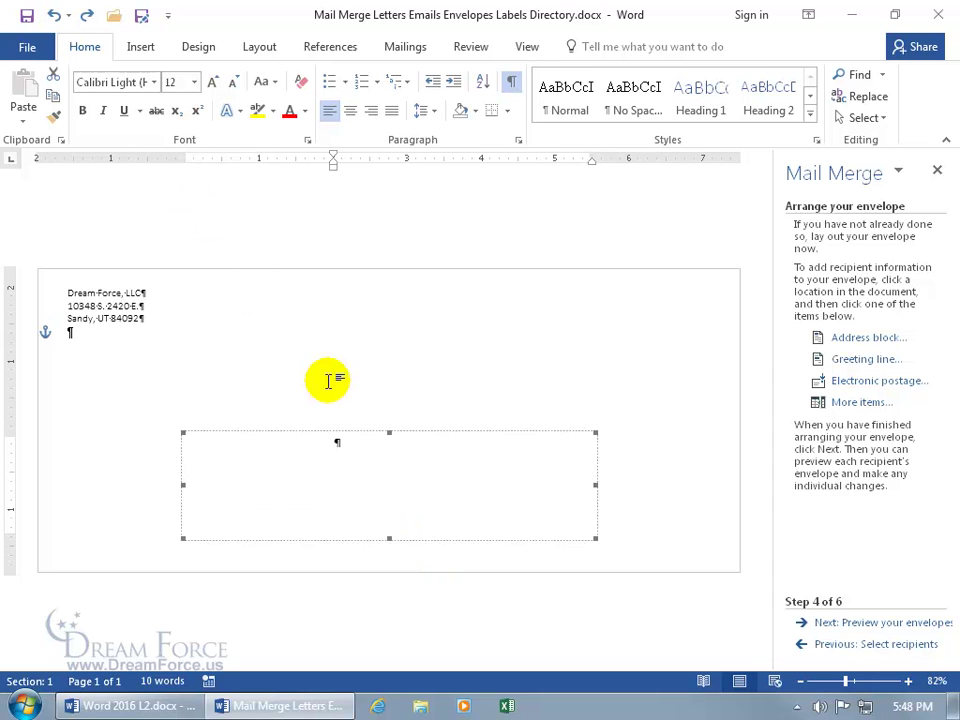
left_click(334, 443)
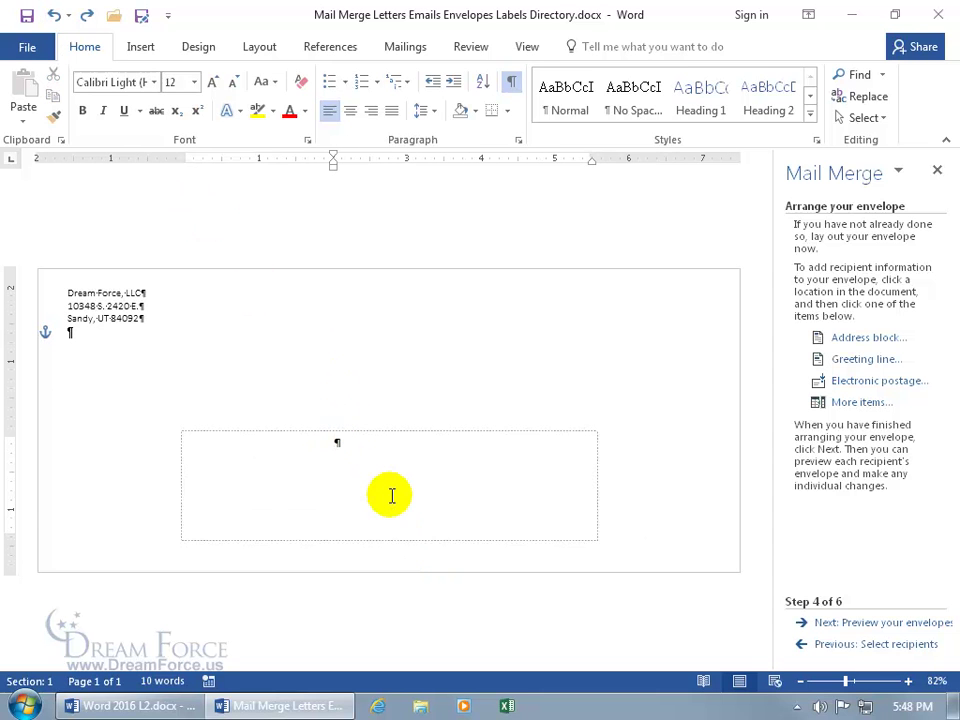
left_click(404, 49)
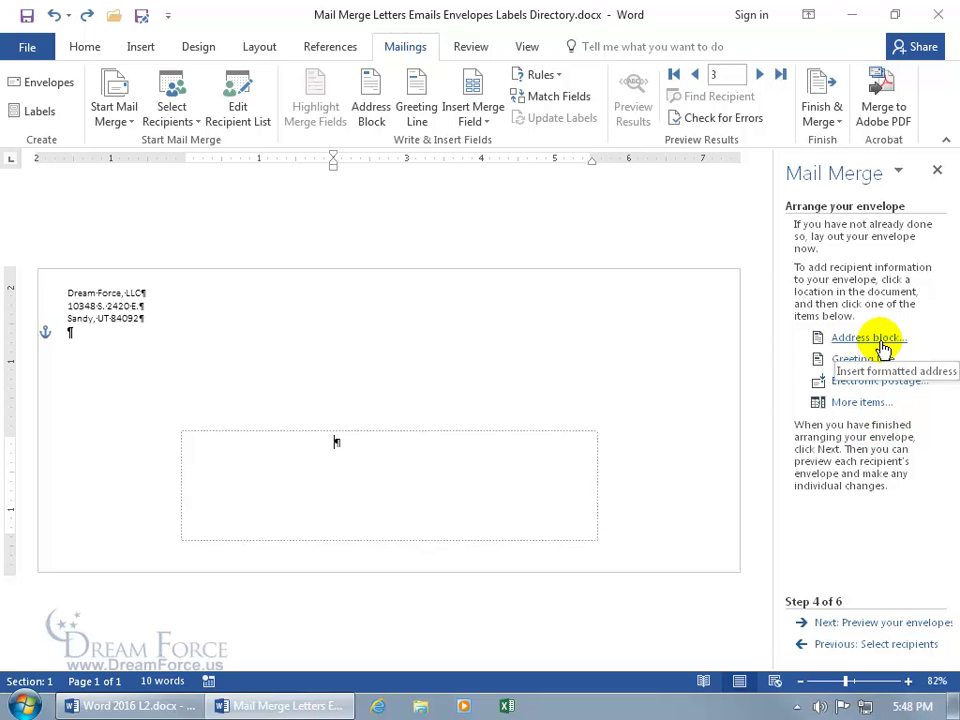
Insert an «AddressBlock» field into the envelope's delivery address and preview it with recipient data.
left_click(937, 170)
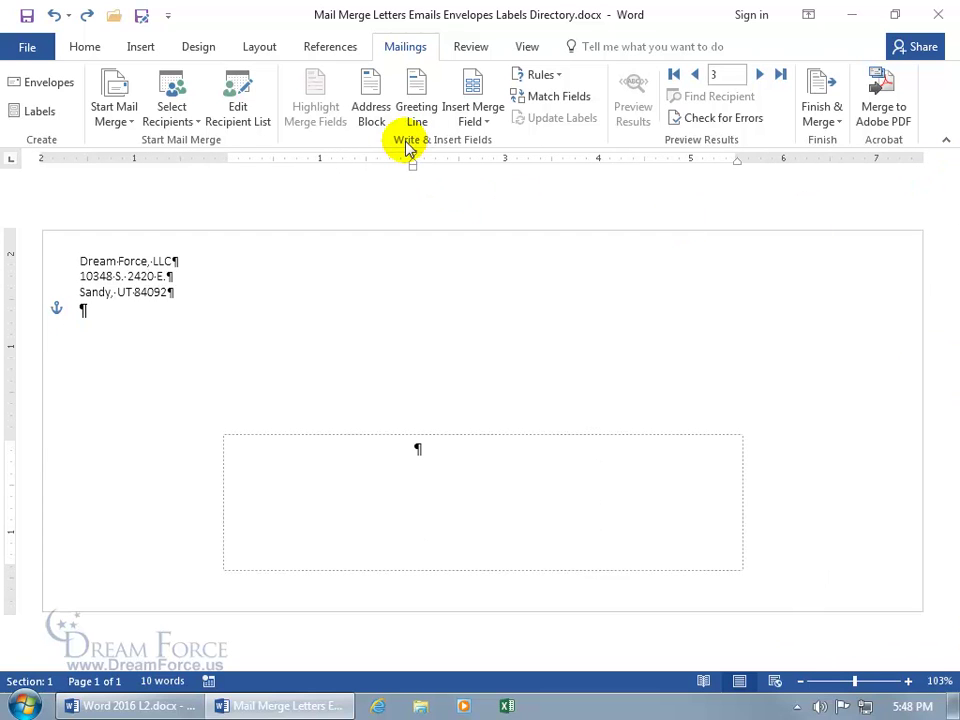
left_click(370, 112)
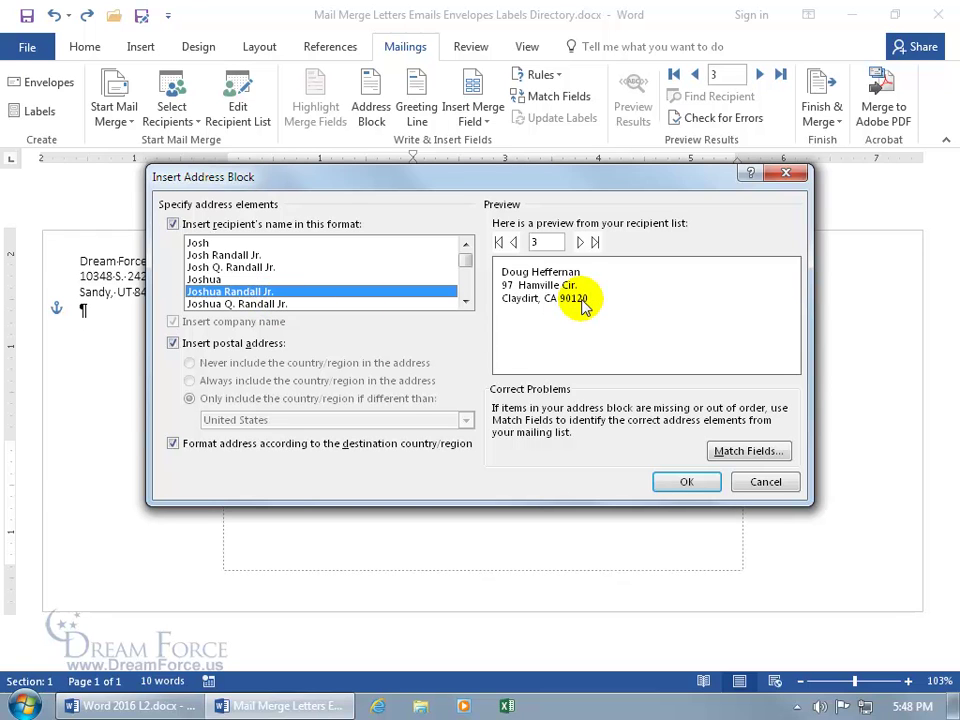
left_click(681, 483)
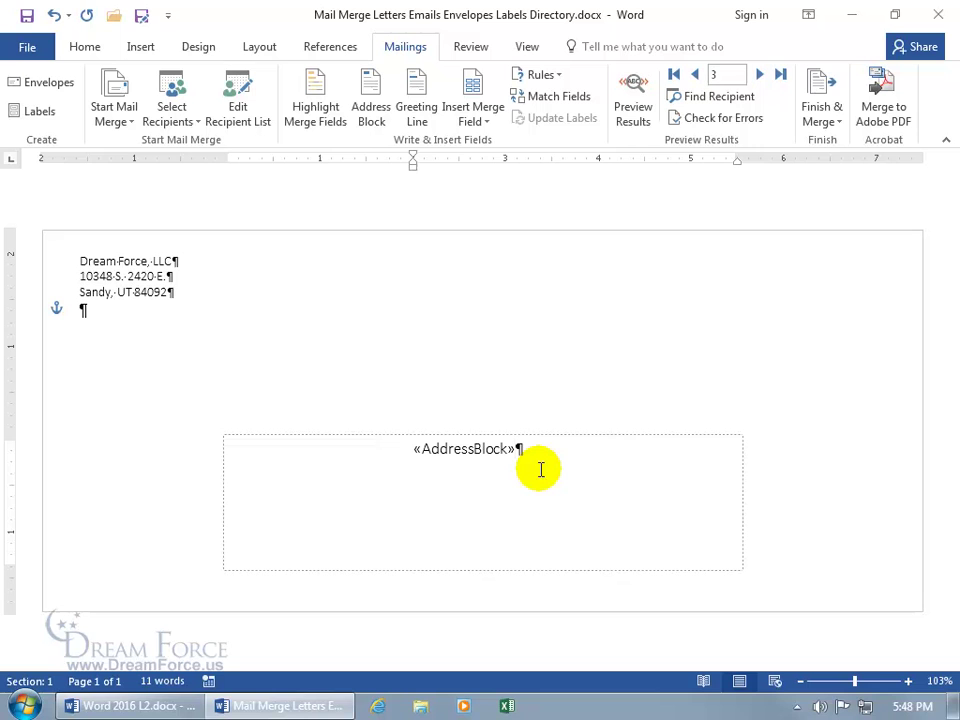
left_click(629, 86)
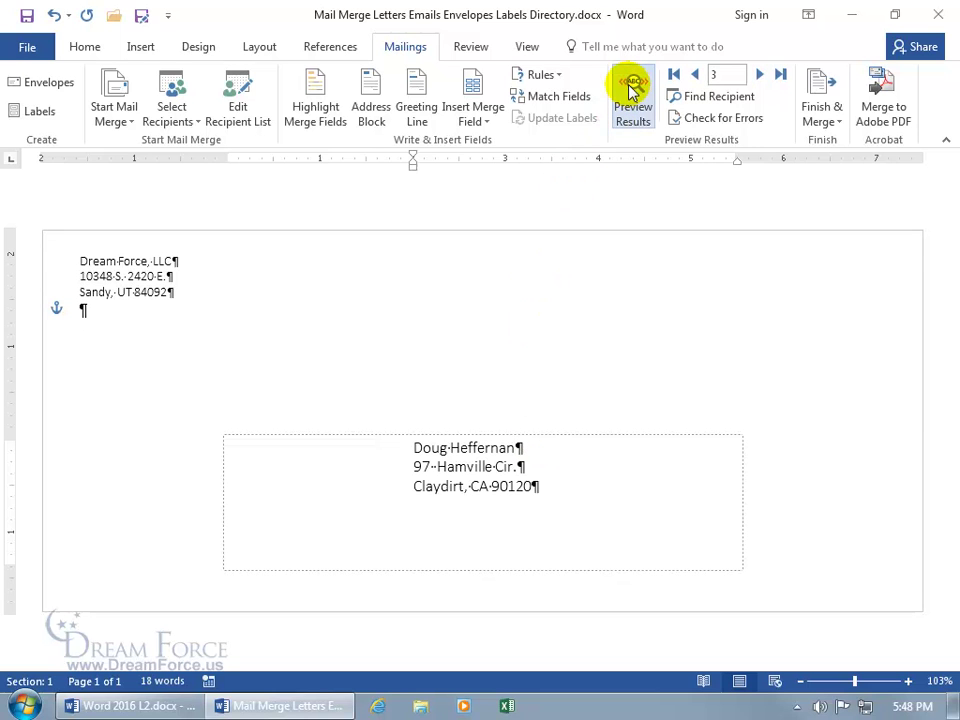
Step back to the first recipient's envelope and hide the formatting marks.
left_click(695, 78)
left_click(695, 78)
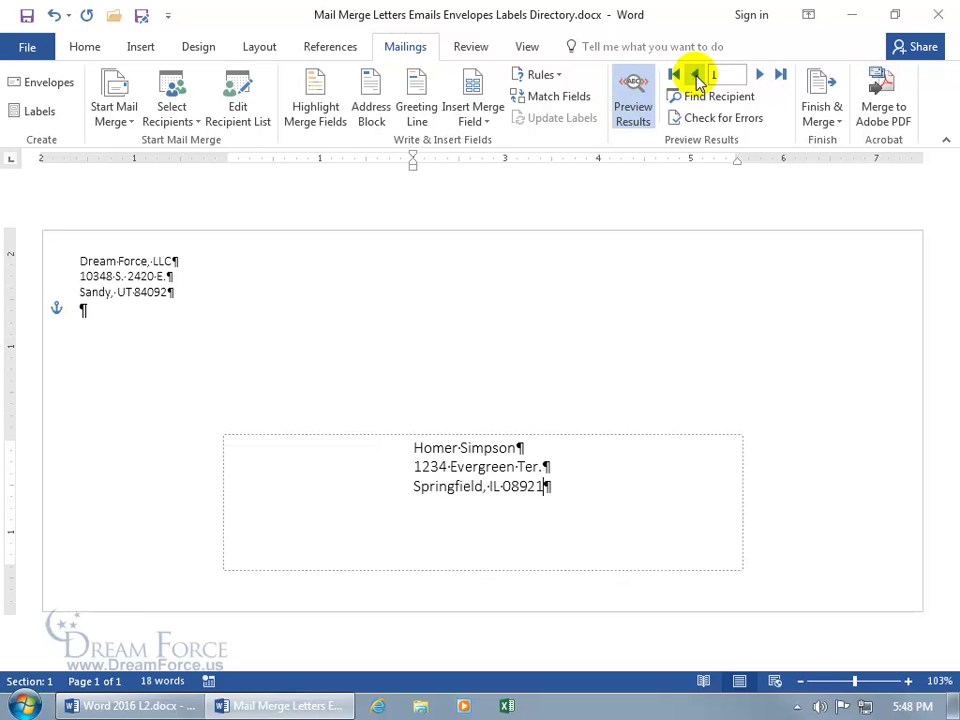
left_click(85, 46)
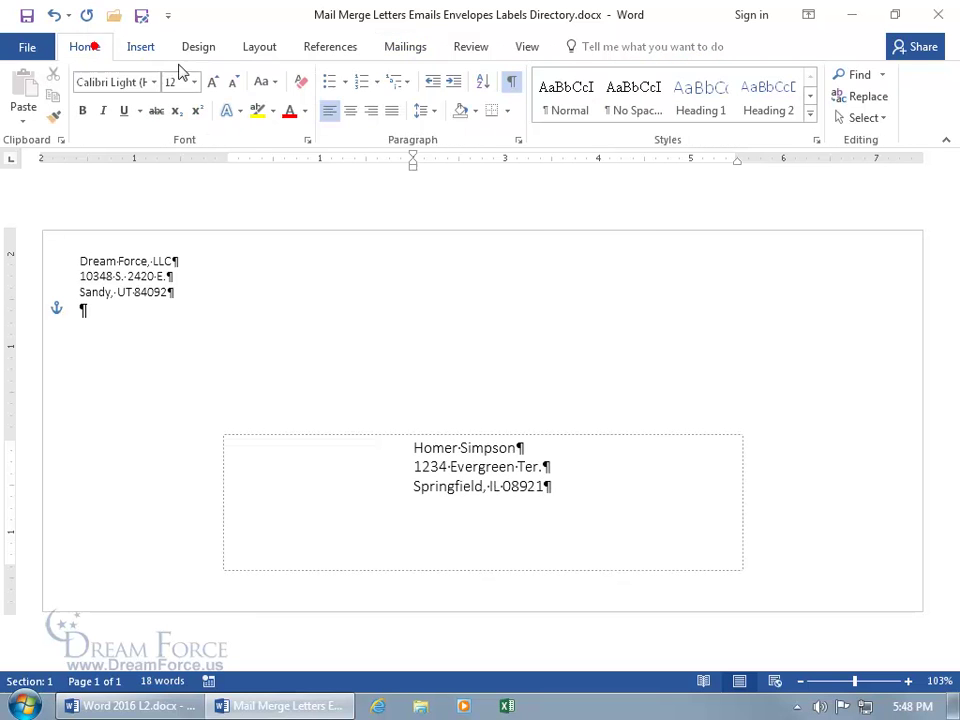
left_click(513, 83)
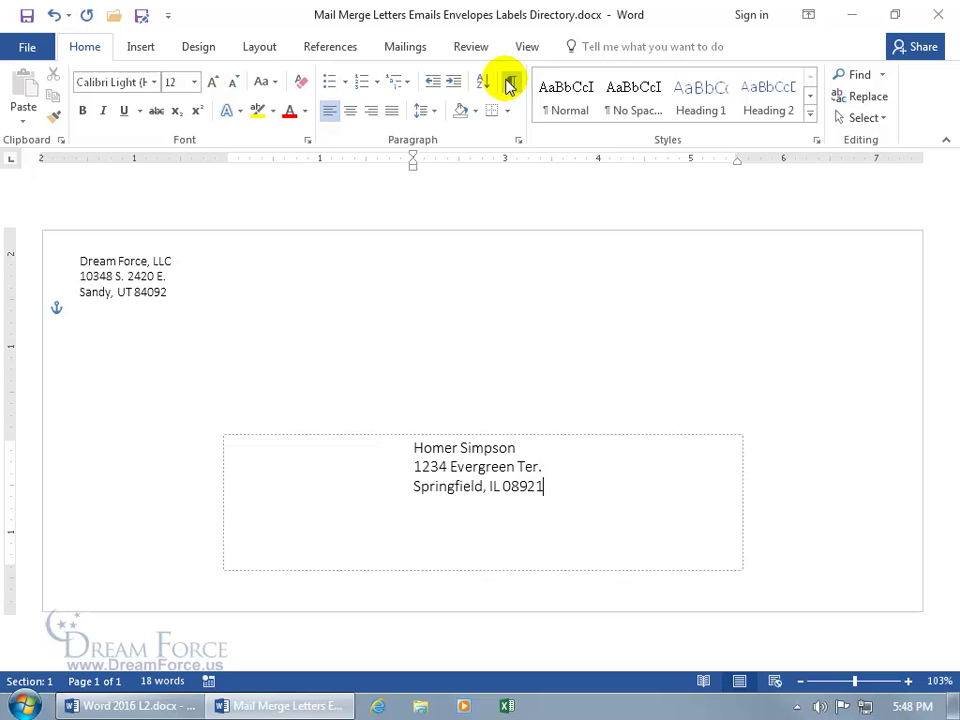
Preview the second and third recipients' envelopes, then bring up the Finish & Merge options.
left_click(404, 56)
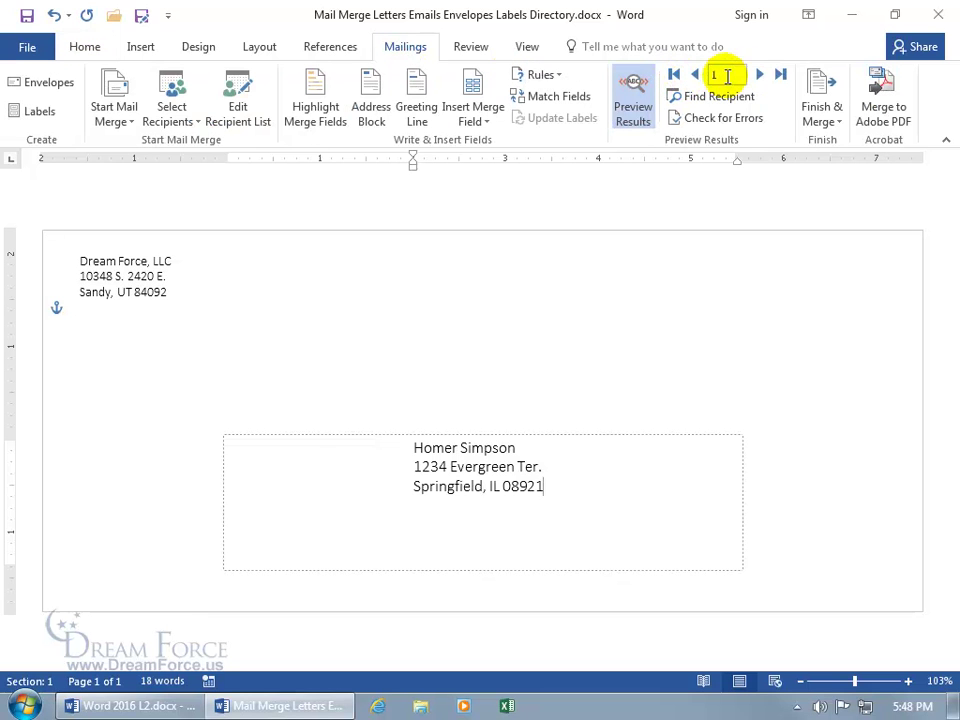
left_click(760, 78)
left_click(760, 78)
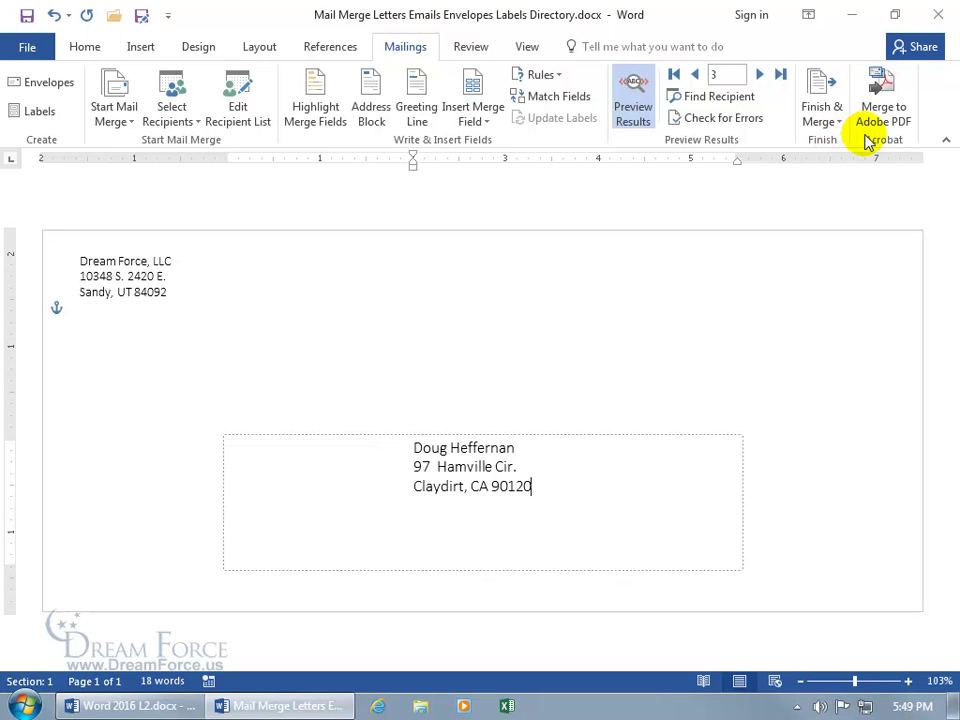
left_click(829, 121)
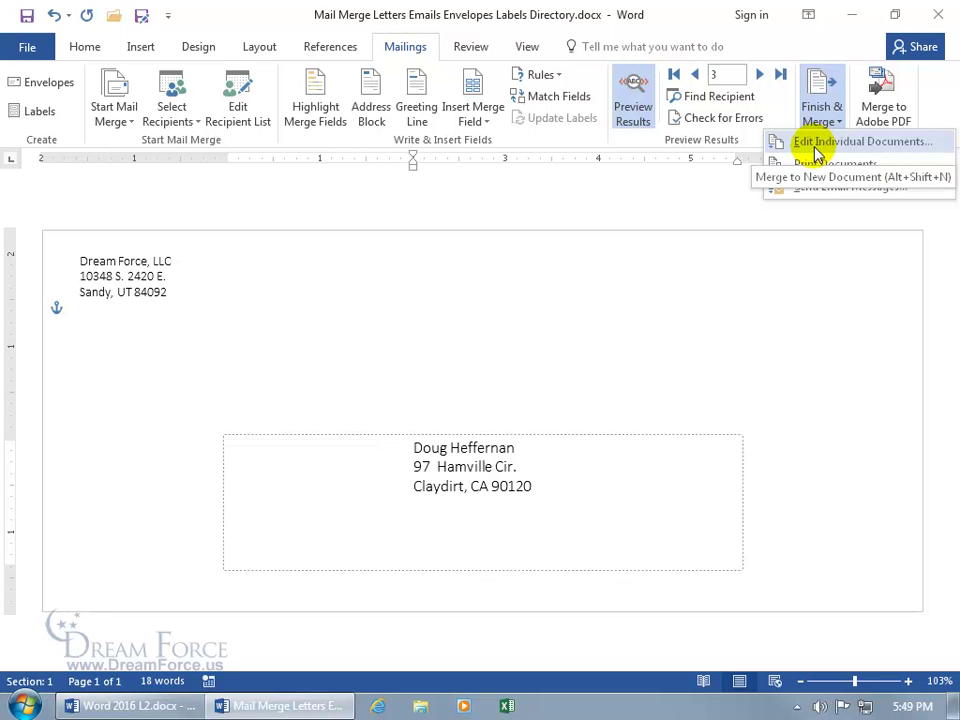
Merge all records into a new Envelopes2 document and scroll through the envelopes.
left_click(816, 146)
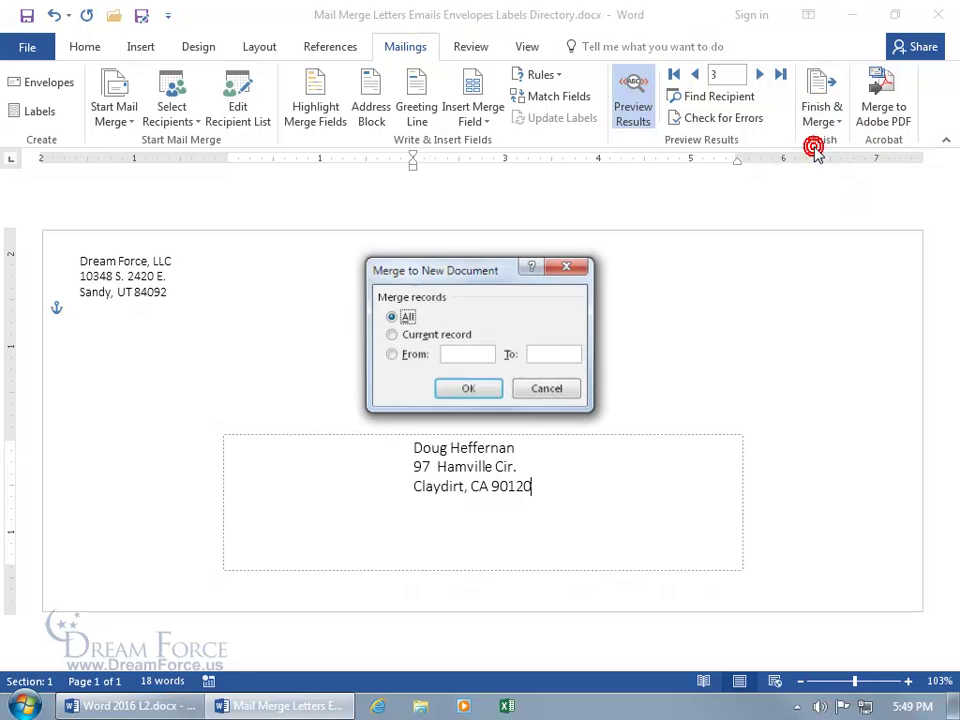
left_click(468, 389)
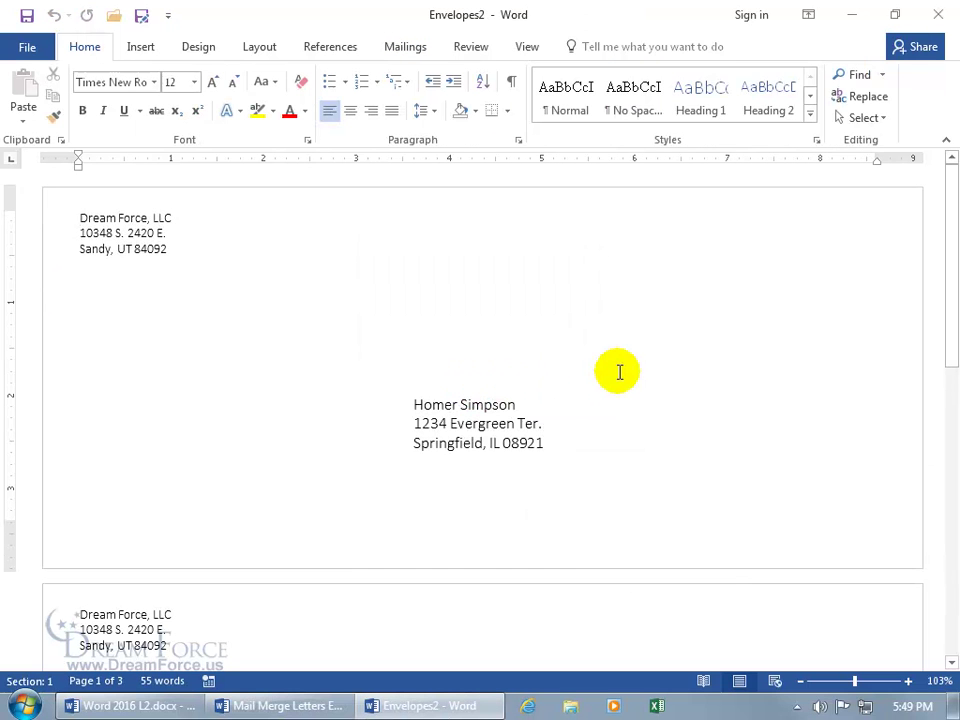
left_click_drag(949, 283, 951, 614)
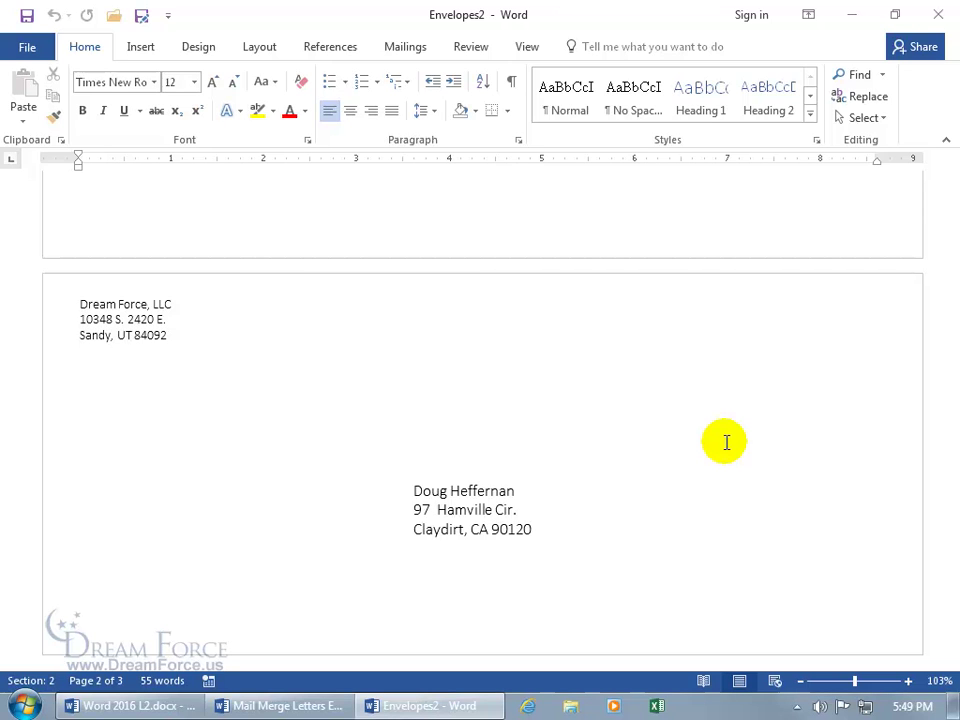
scroll(724, 441, "up", 3)
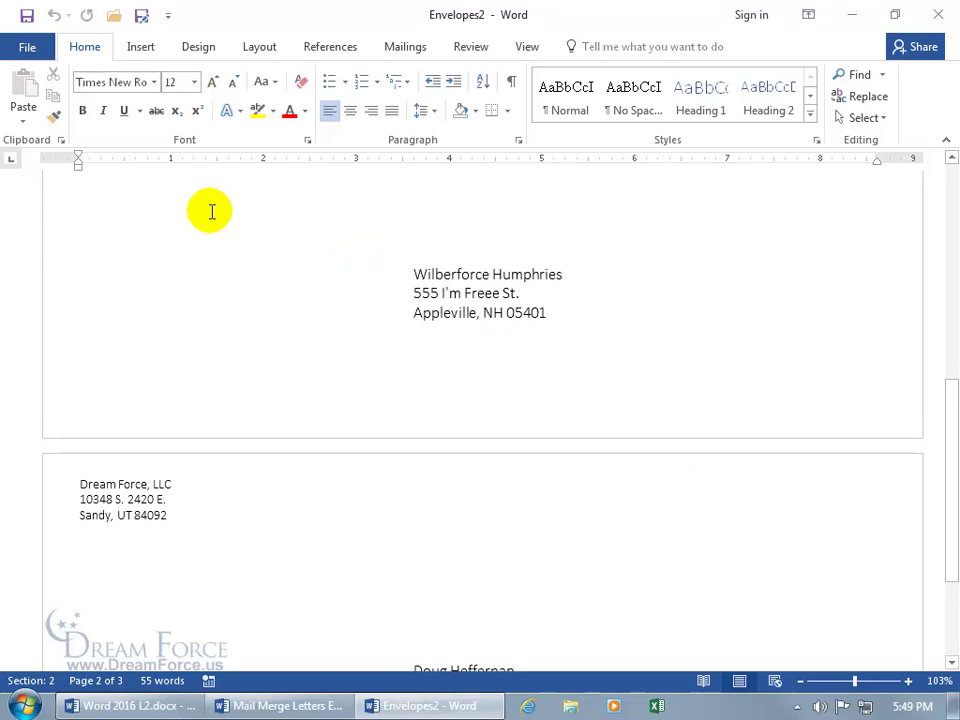
Close the merged Envelopes2 document without saving it.
left_click(27, 17)
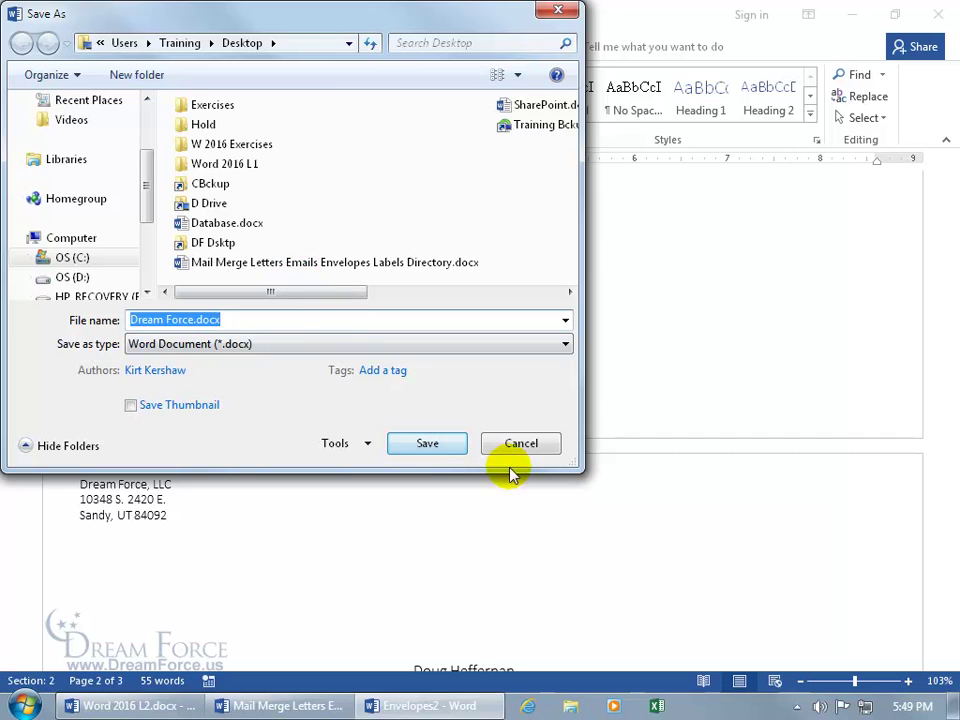
left_click(523, 443)
left_click(938, 15)
left_click(488, 389)
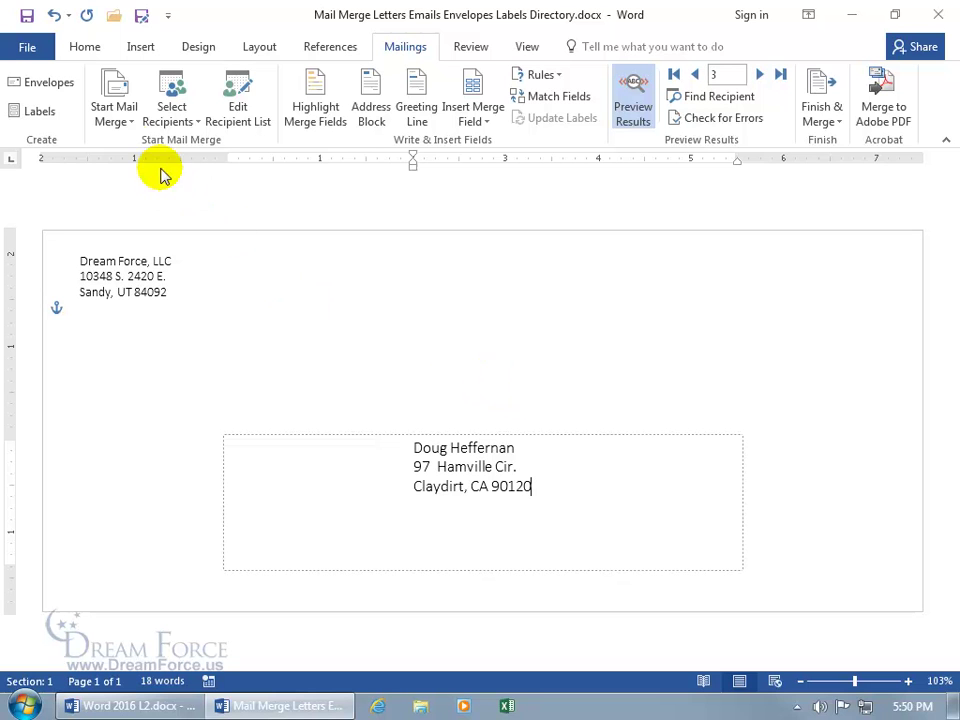
Start a label merge, keeping the default printer tray and Avery US Letter as vendor.
left_click(114, 119)
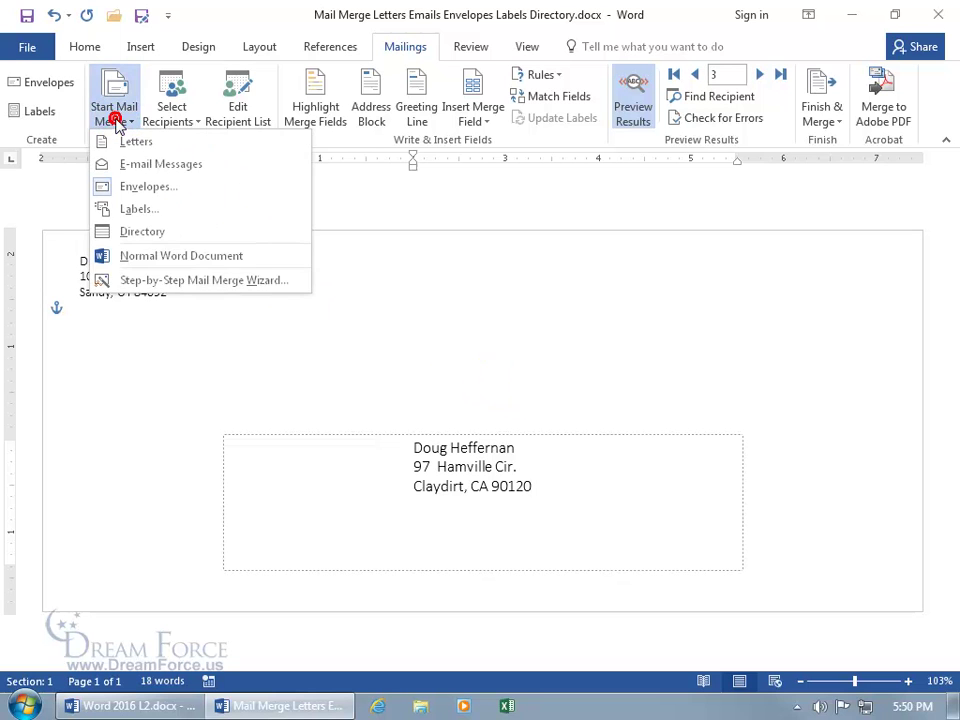
left_click(127, 210)
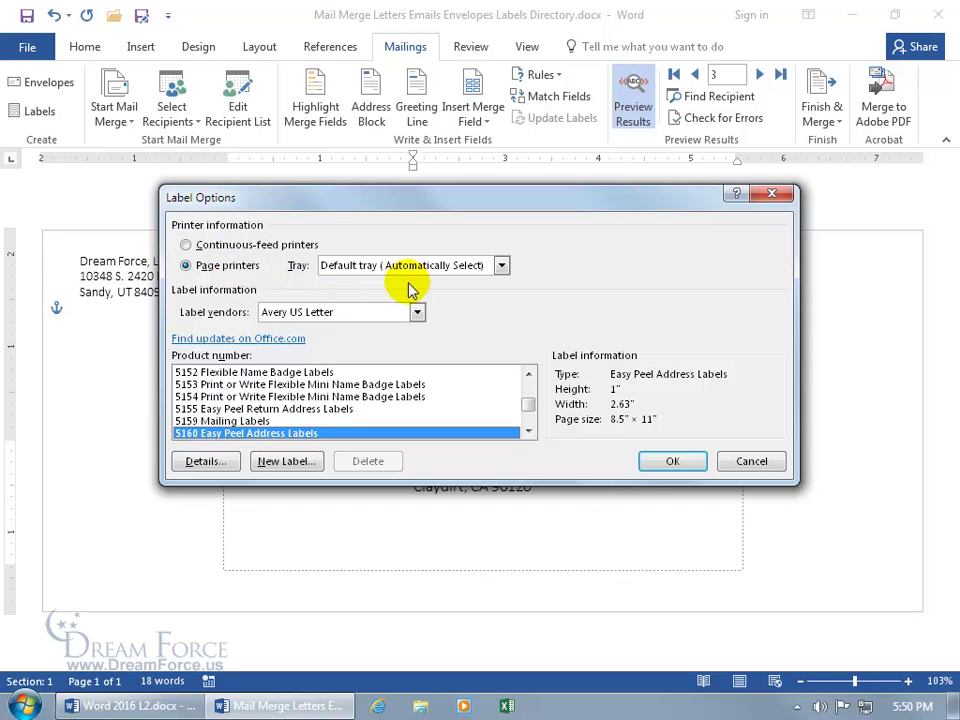
left_click(503, 266)
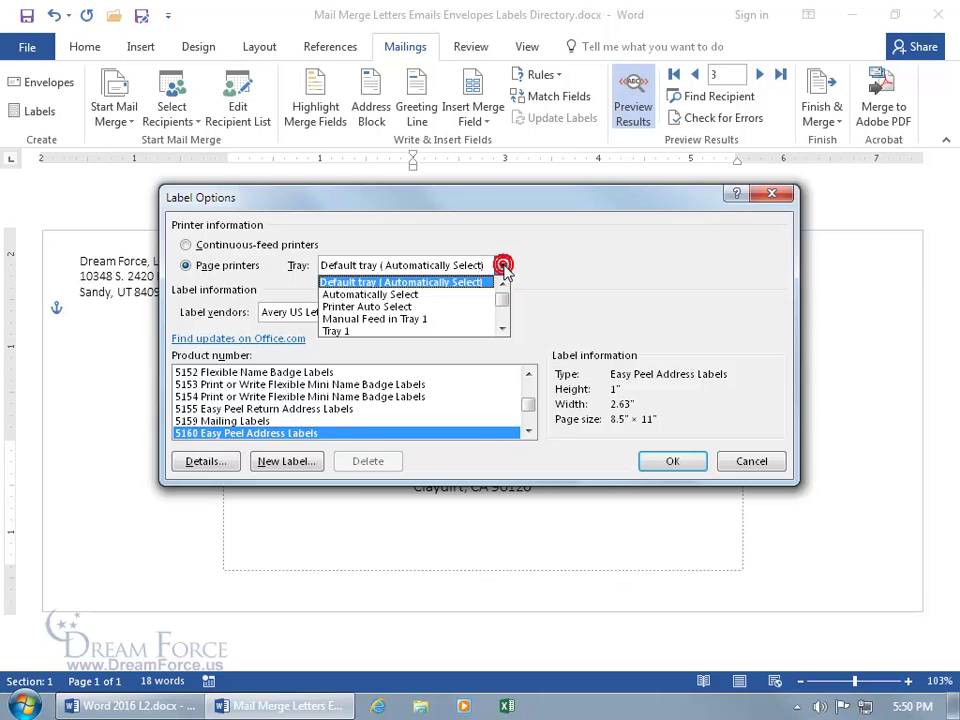
left_click(552, 268)
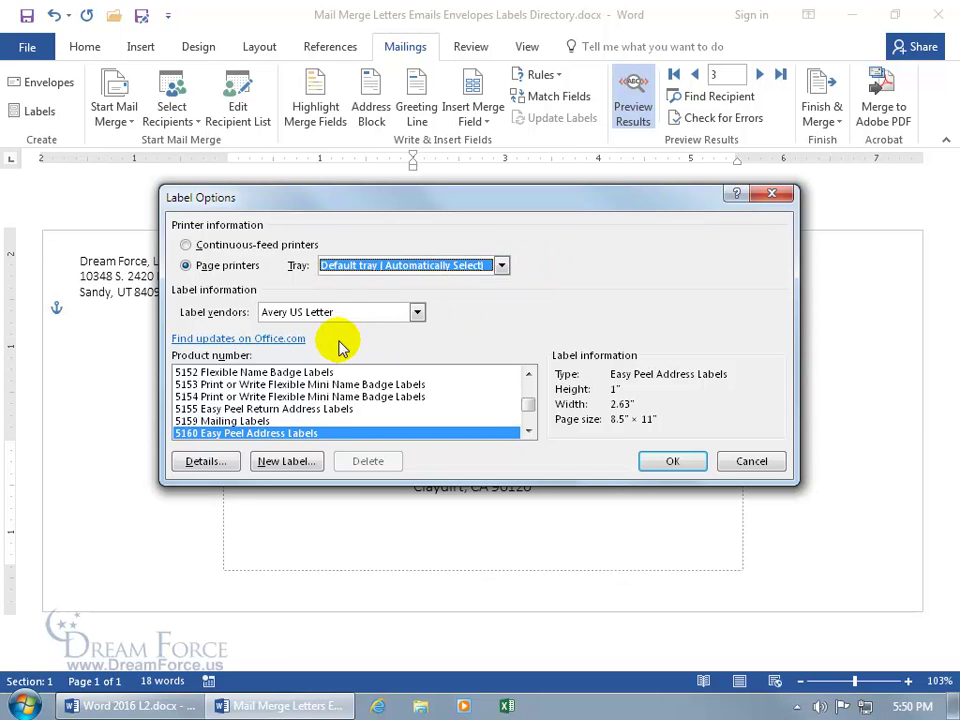
left_click(418, 312)
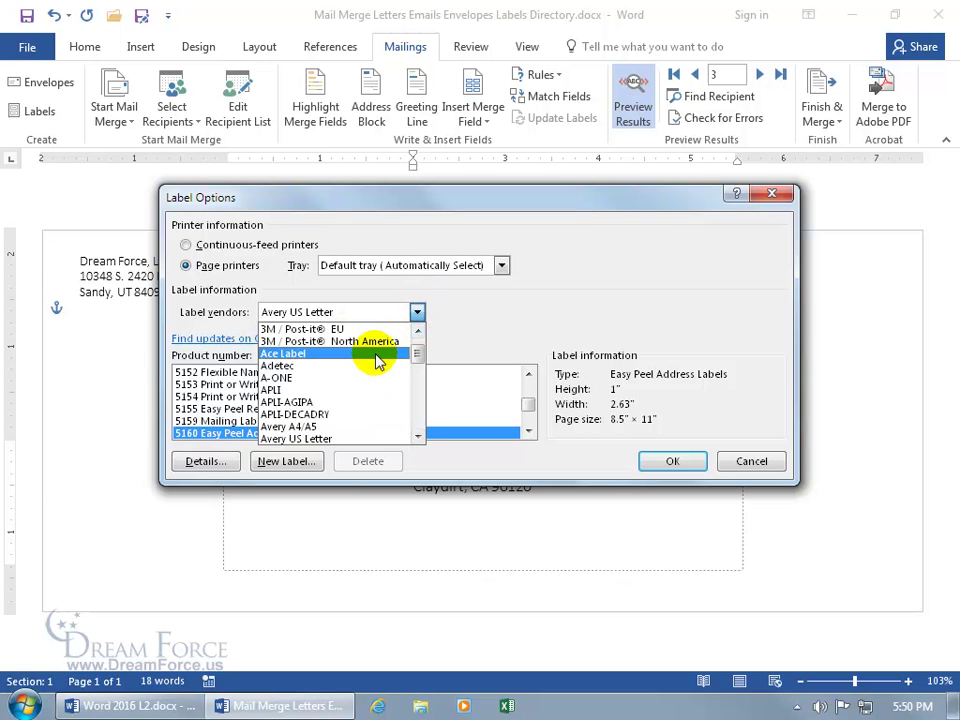
left_click(547, 333)
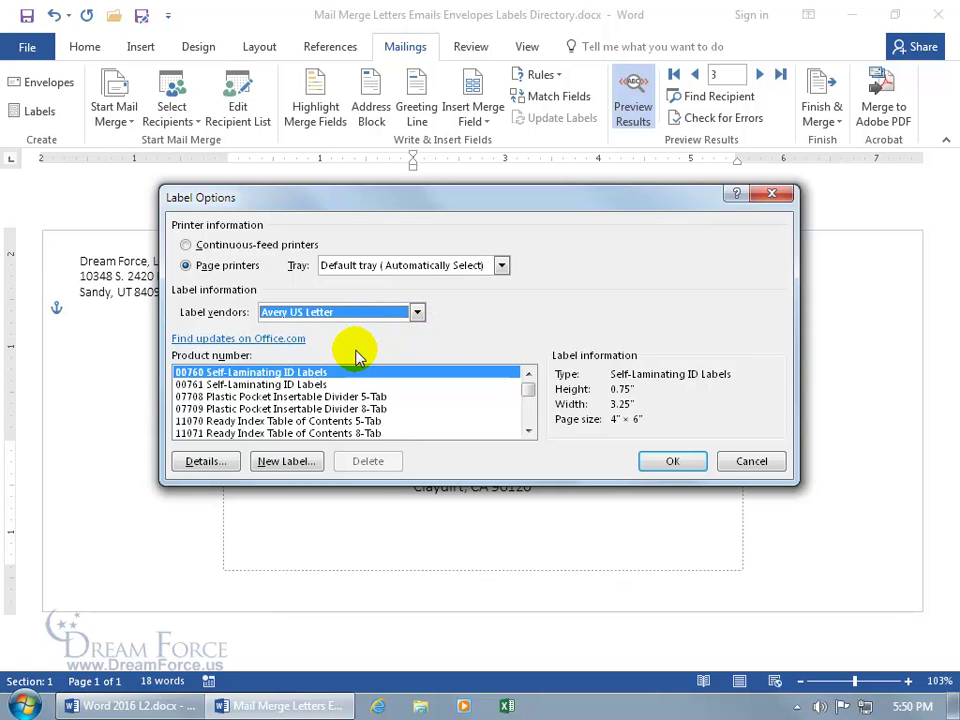
Select 5160 Easy Peel Address Labels and show its label details for a new label.
left_click_drag(522, 389, 527, 422)
left_click(528, 375)
mouse_move(528, 375)
left_mouse_down()
mouse_move(527, 395)
mouse_move(520, 378)
left_mouse_up()
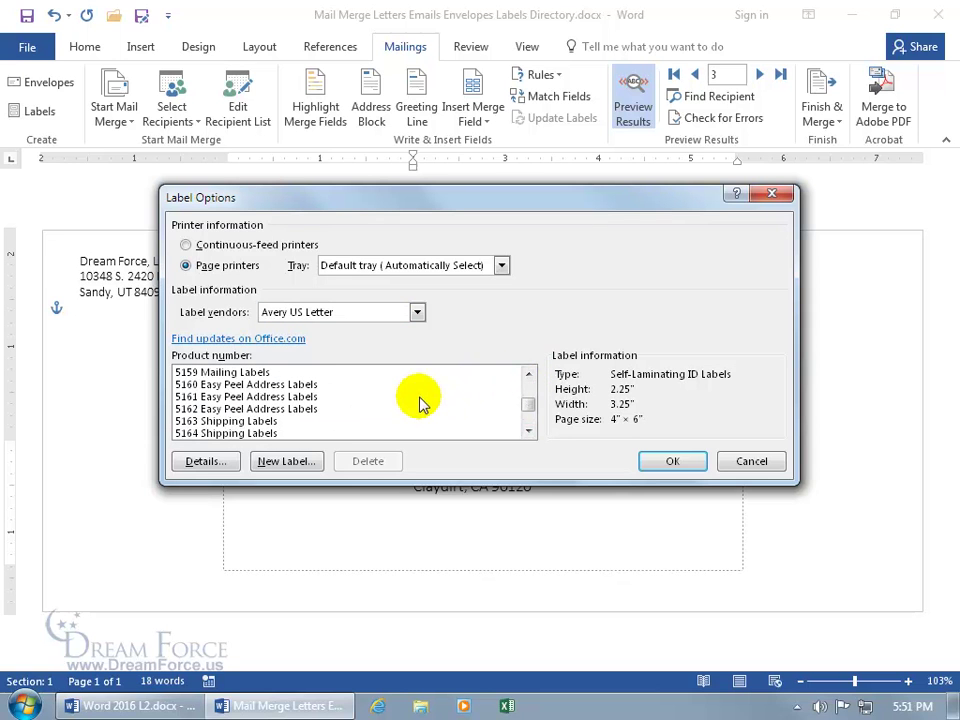
left_click(165, 386)
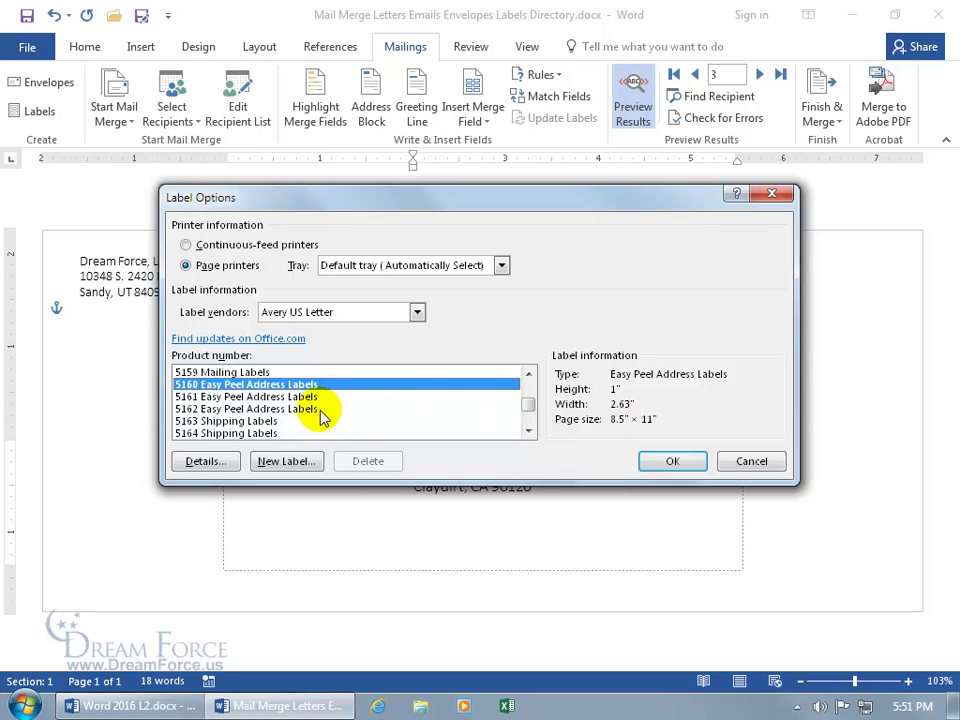
left_click(300, 459)
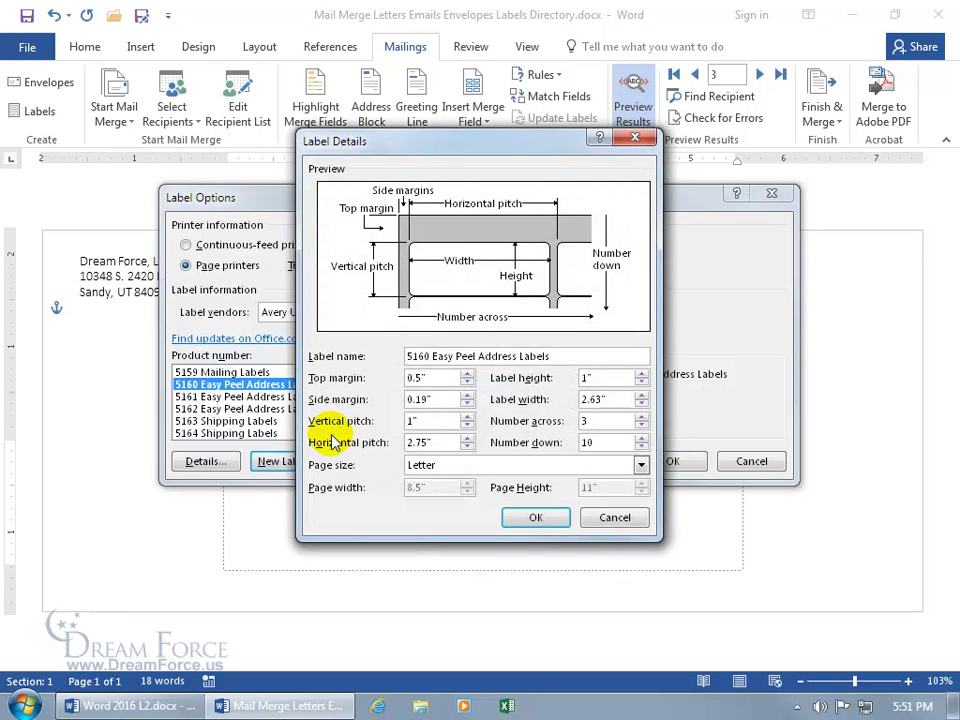
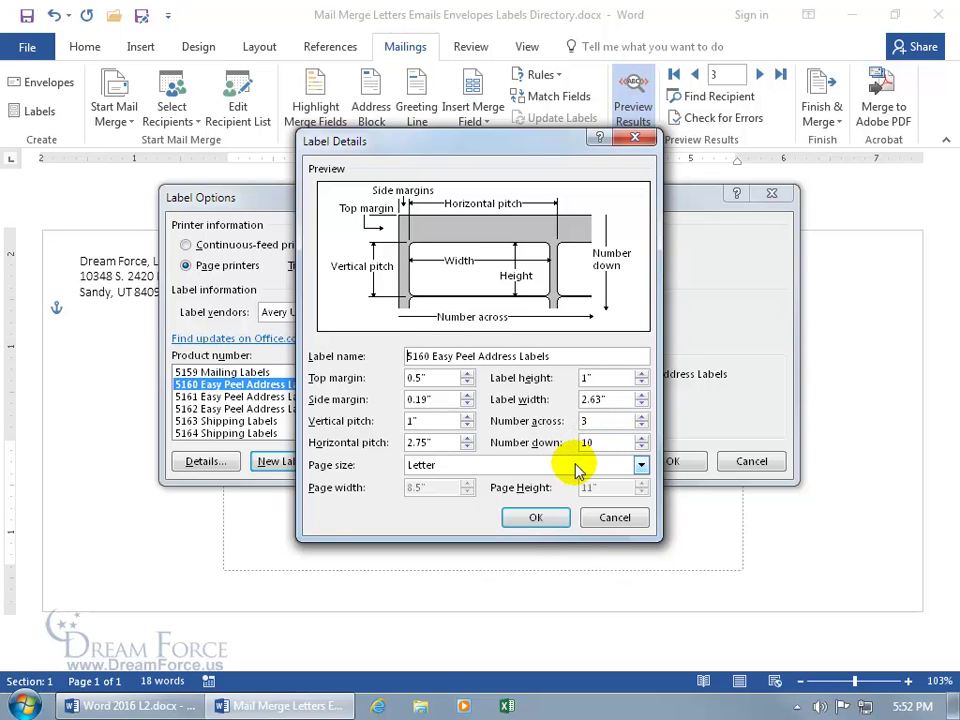
Apply the Avery 5160 Easy Peel Address Labels layout and accept clearing the document.
left_click(612, 518)
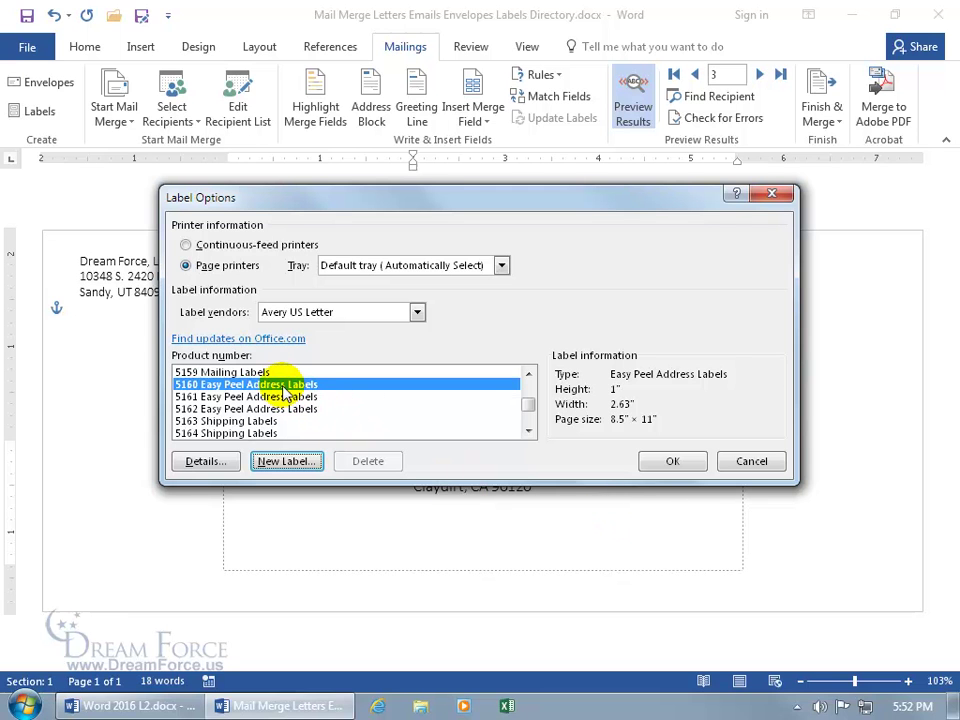
left_click(669, 458)
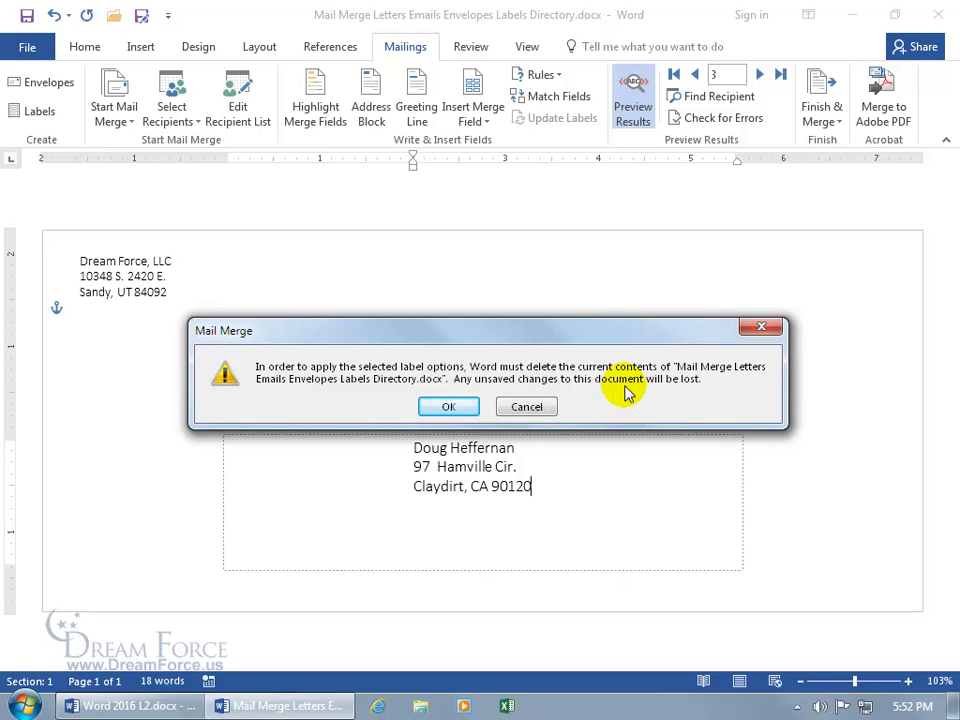
left_click(448, 406)
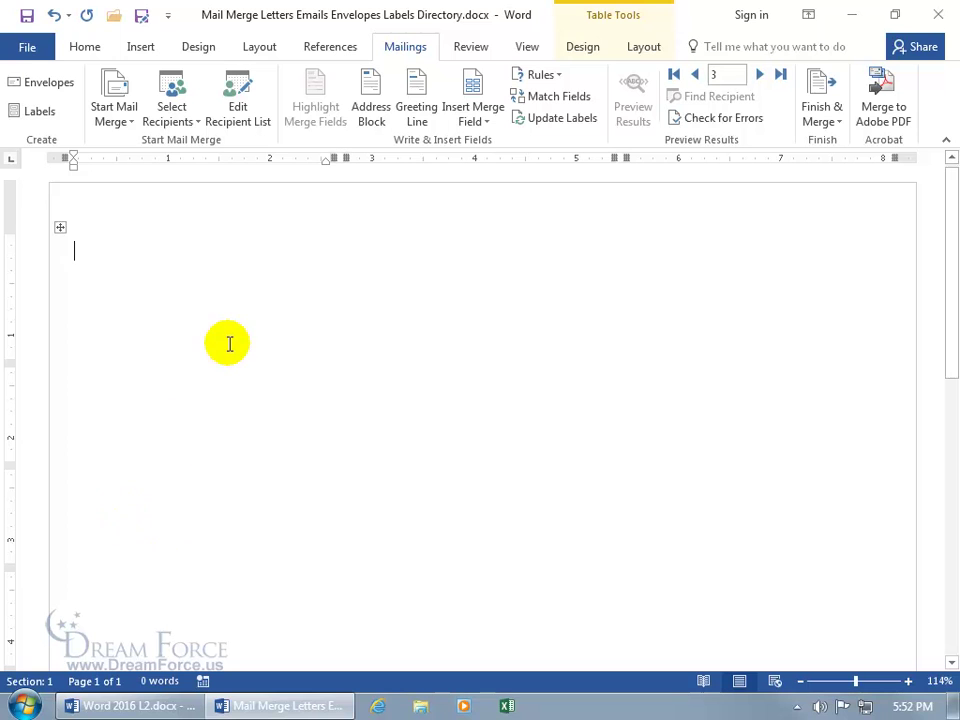
left_click(84, 48)
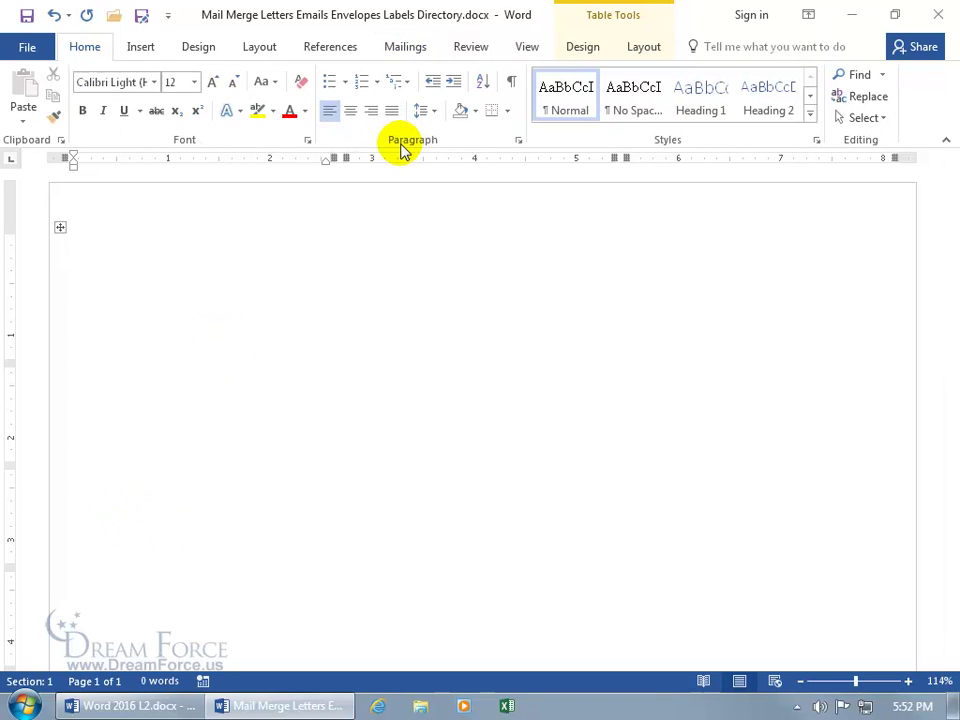
Turn on Show/Hide ¶ to display paragraph marks and end-of-cell markers in the label table.
left_click(511, 83)
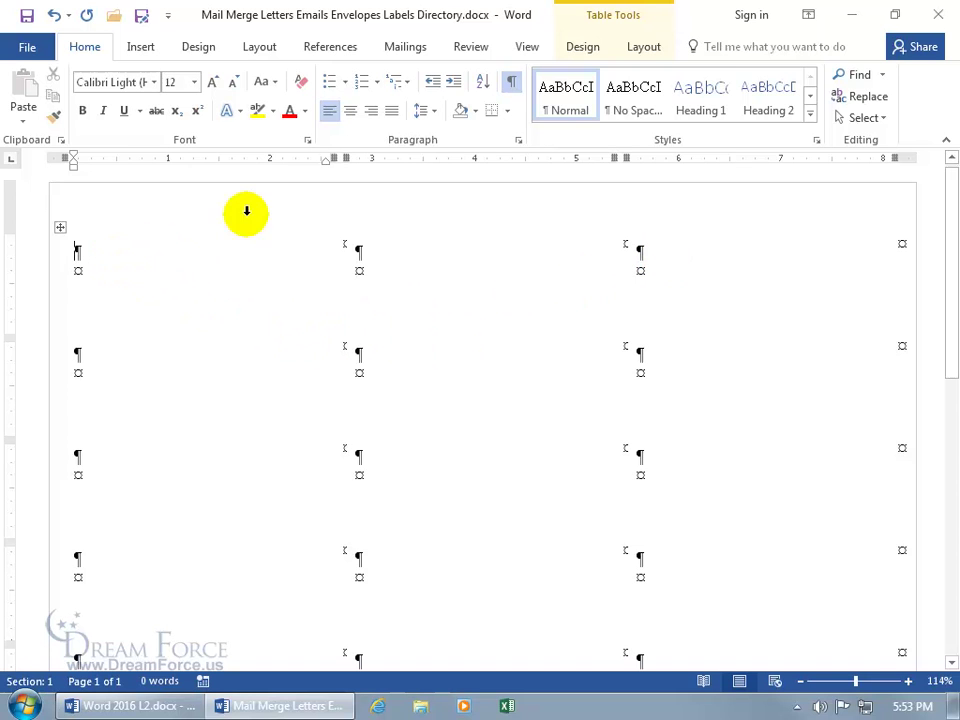
left_click(405, 47)
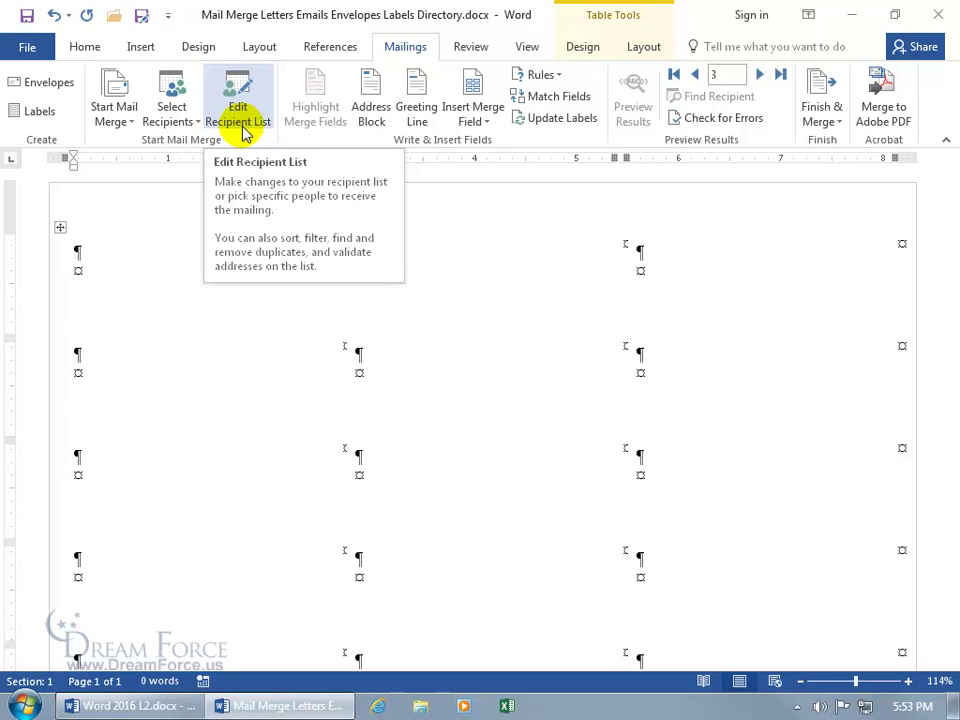
Check the fourth Database.xlsx recipient in the recipient list so all four are merged.
left_click(165, 125)
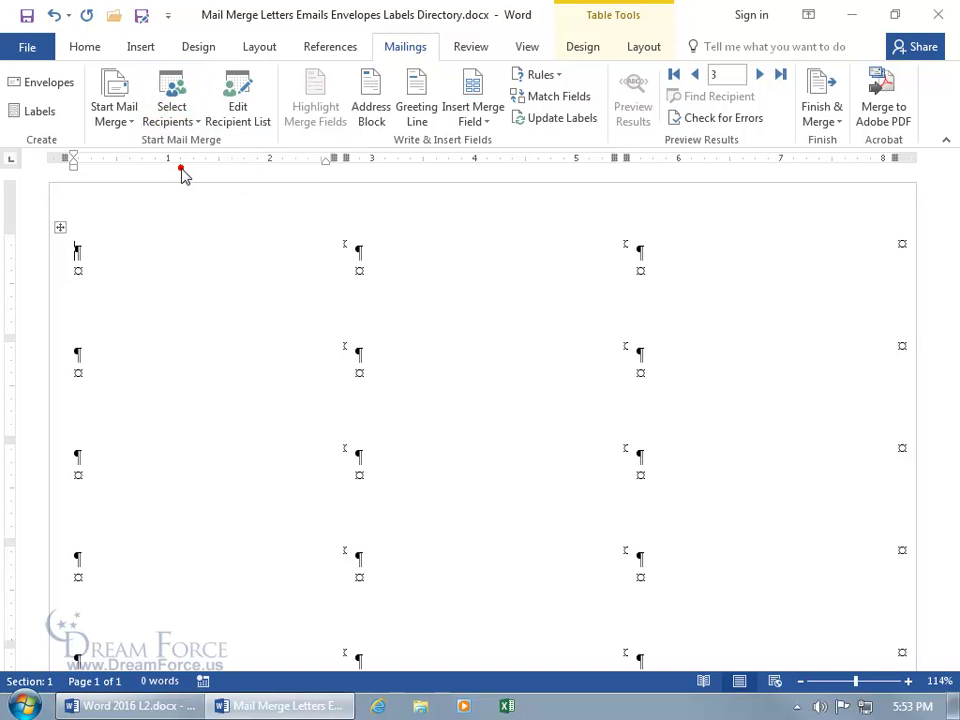
left_click(183, 174)
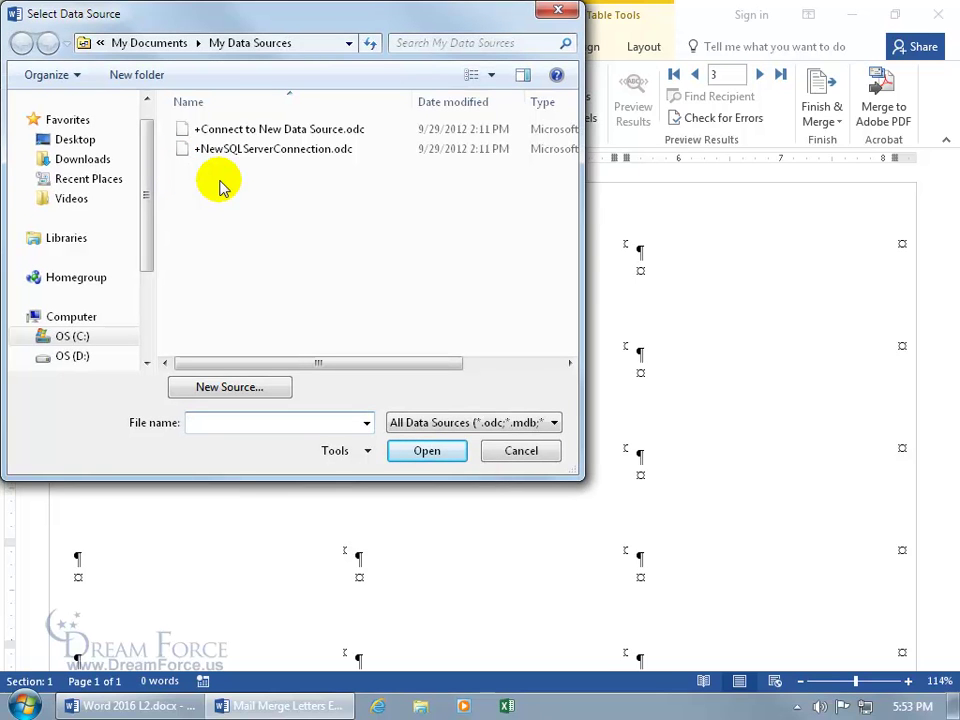
left_click(542, 452)
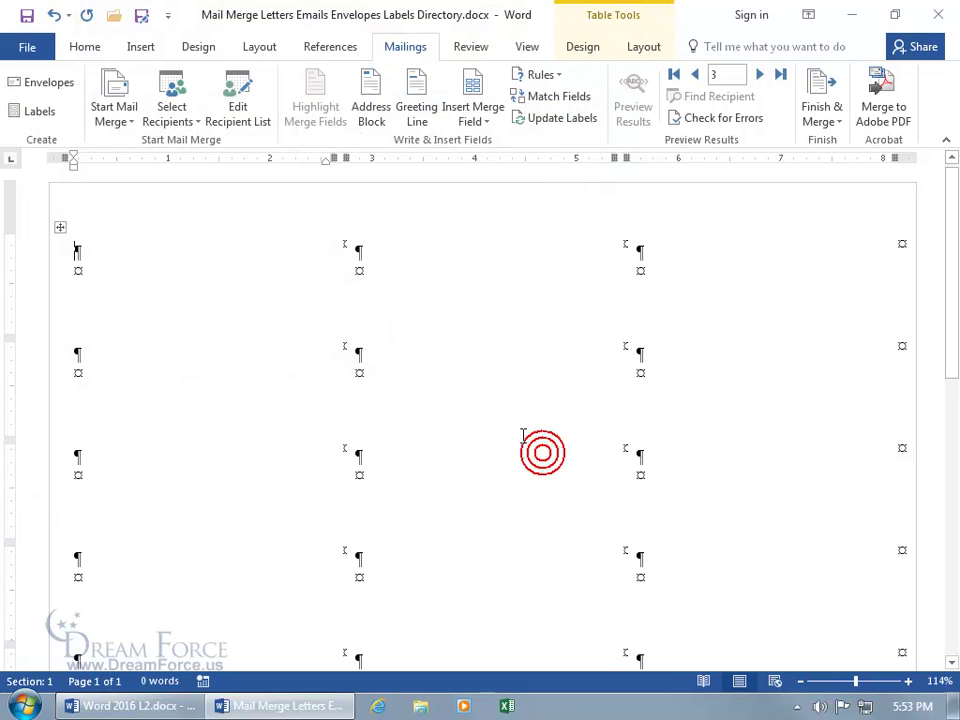
left_click(243, 123)
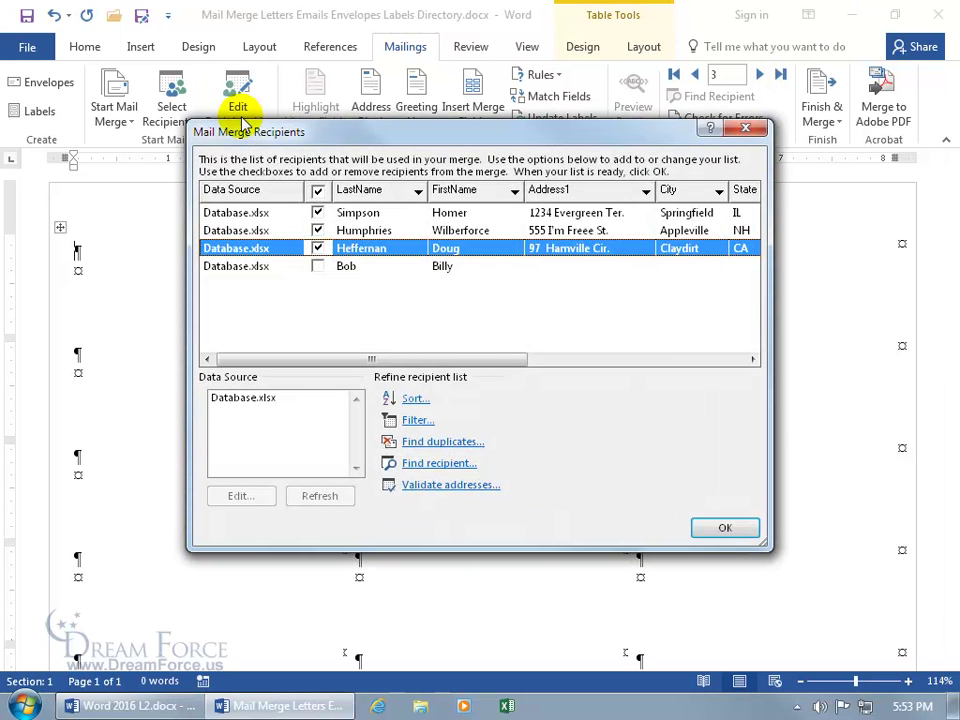
left_click(320, 272)
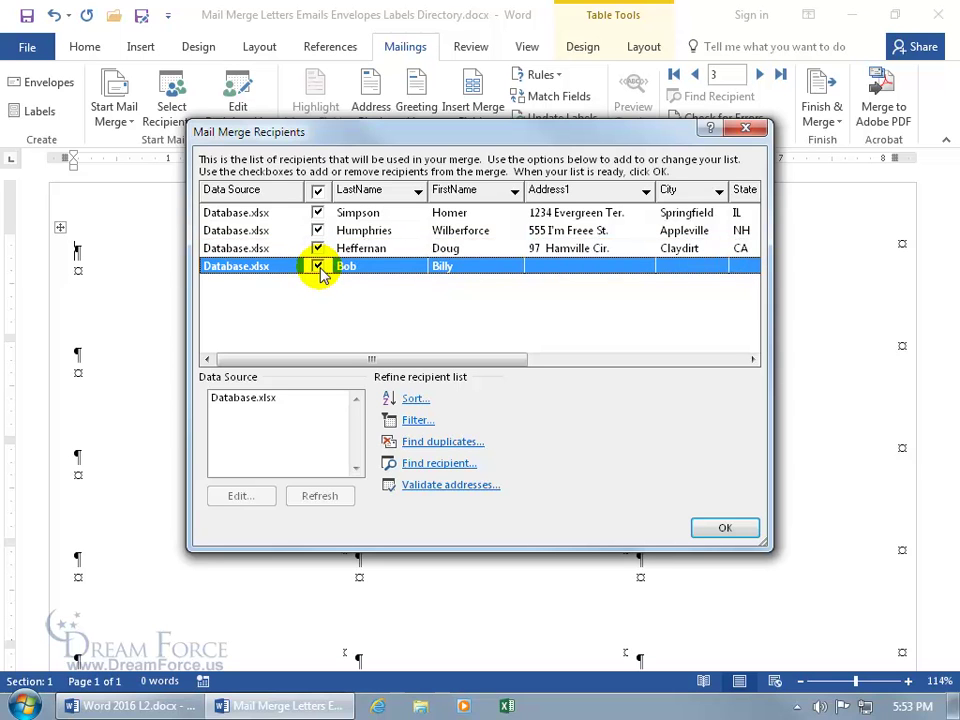
left_click(734, 535)
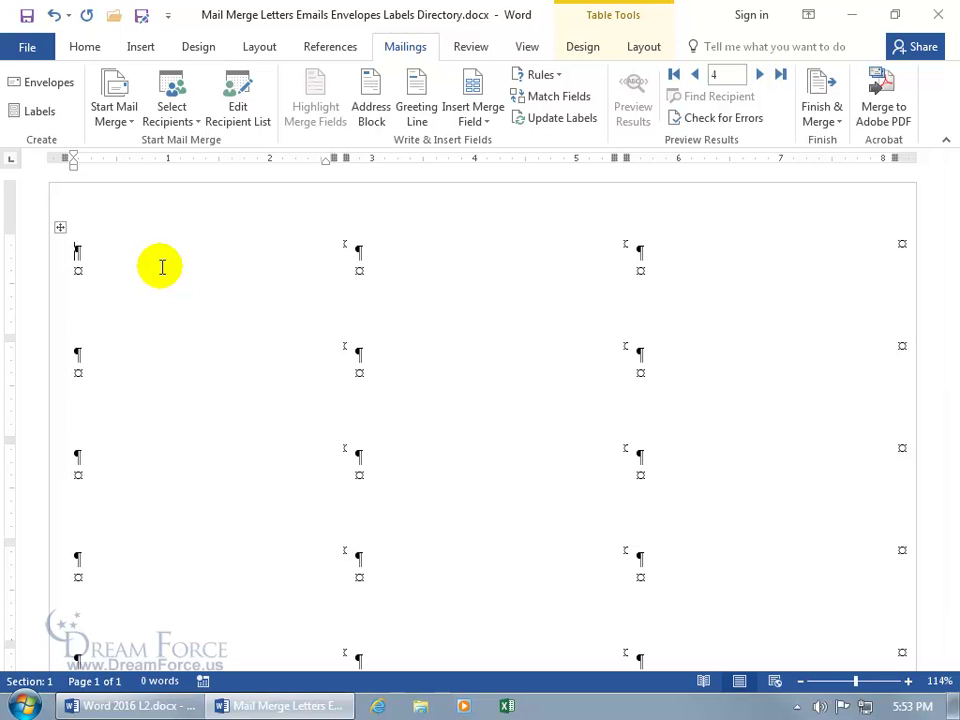
Insert the «FirstName» field in the first label and switch off Preview Results.
left_click(487, 121)
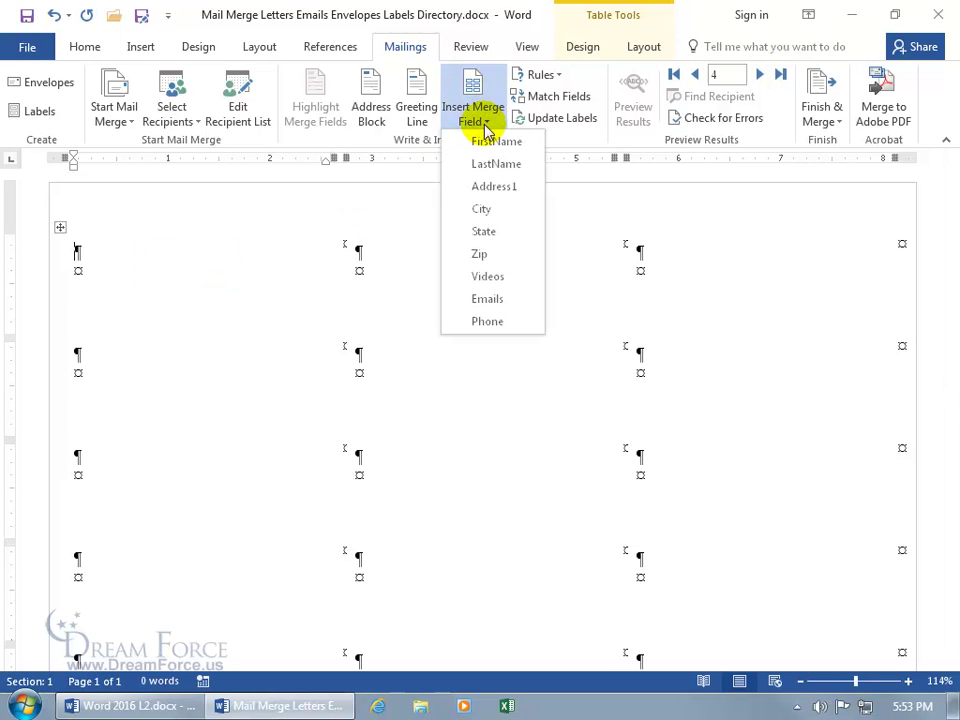
left_click(485, 142)
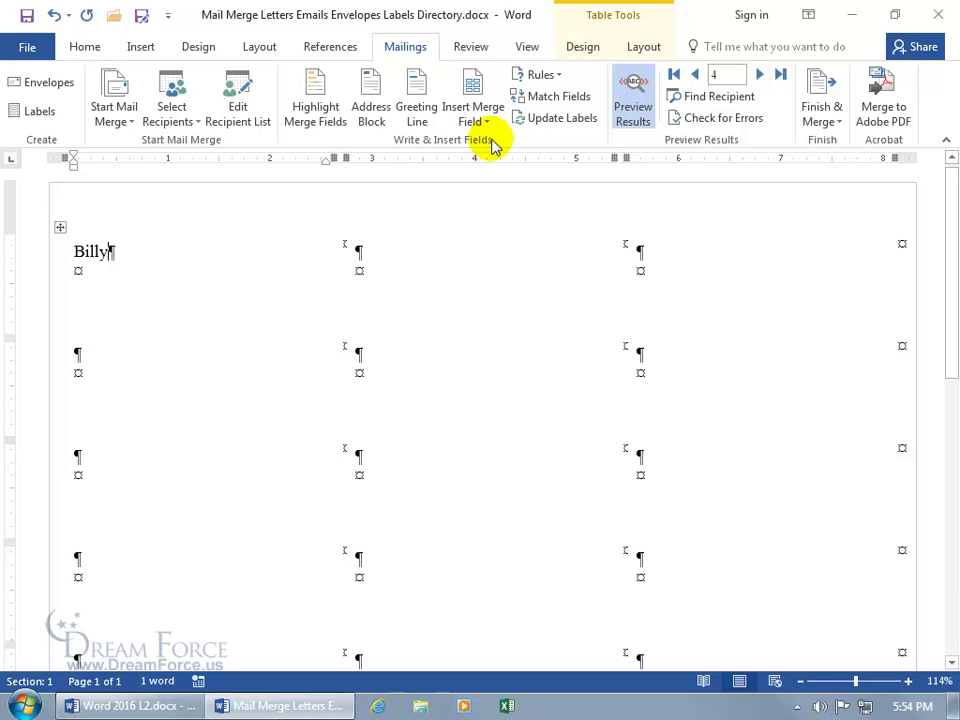
left_click(633, 118)
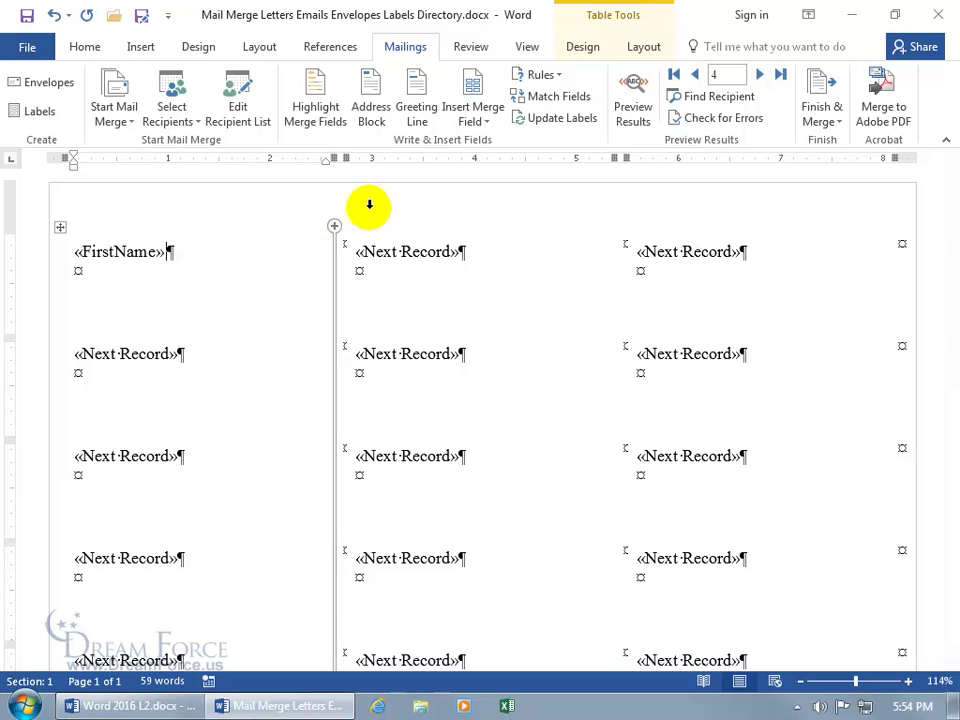
Add a LastName field and, on a new line, an Address1 field to the first label.
left_click(476, 121)
left_click(480, 164)
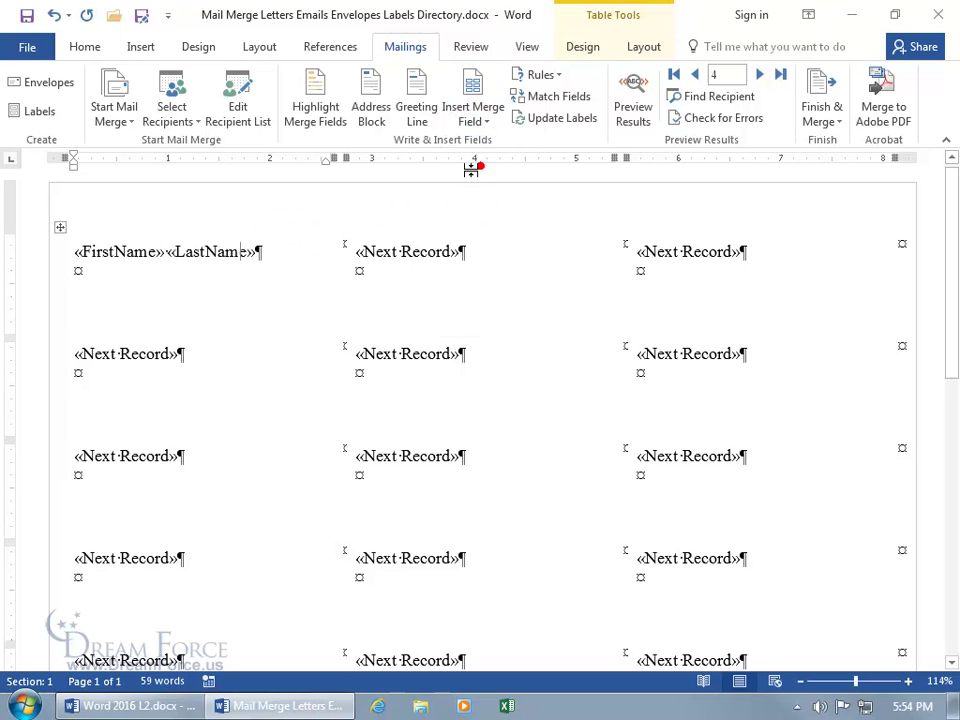
left_click(326, 256)
key("Return")
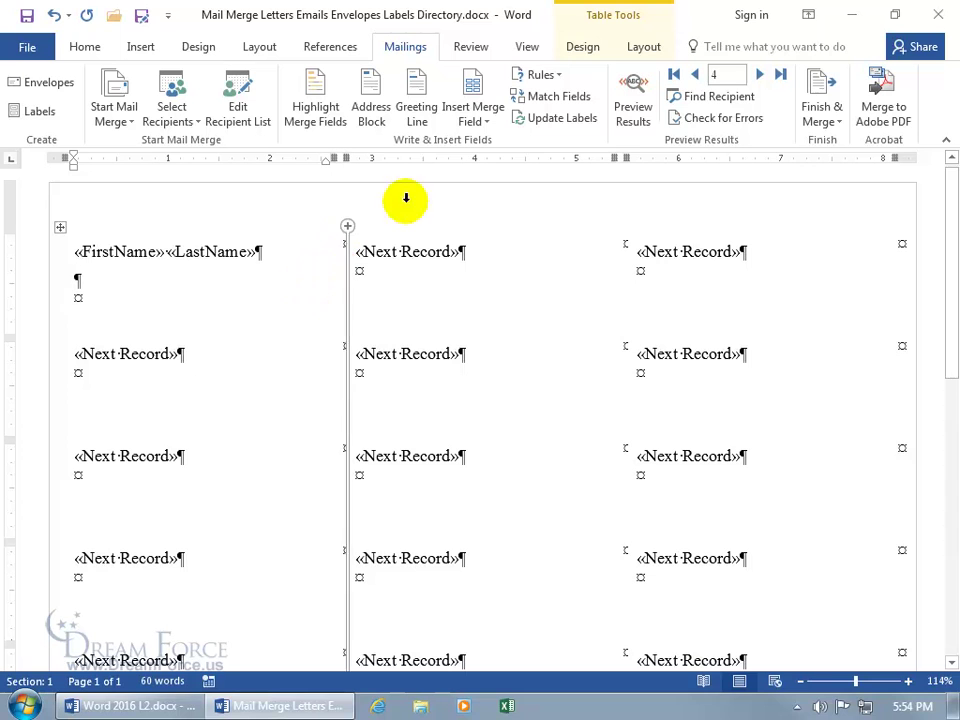
left_click(476, 121)
left_click(482, 186)
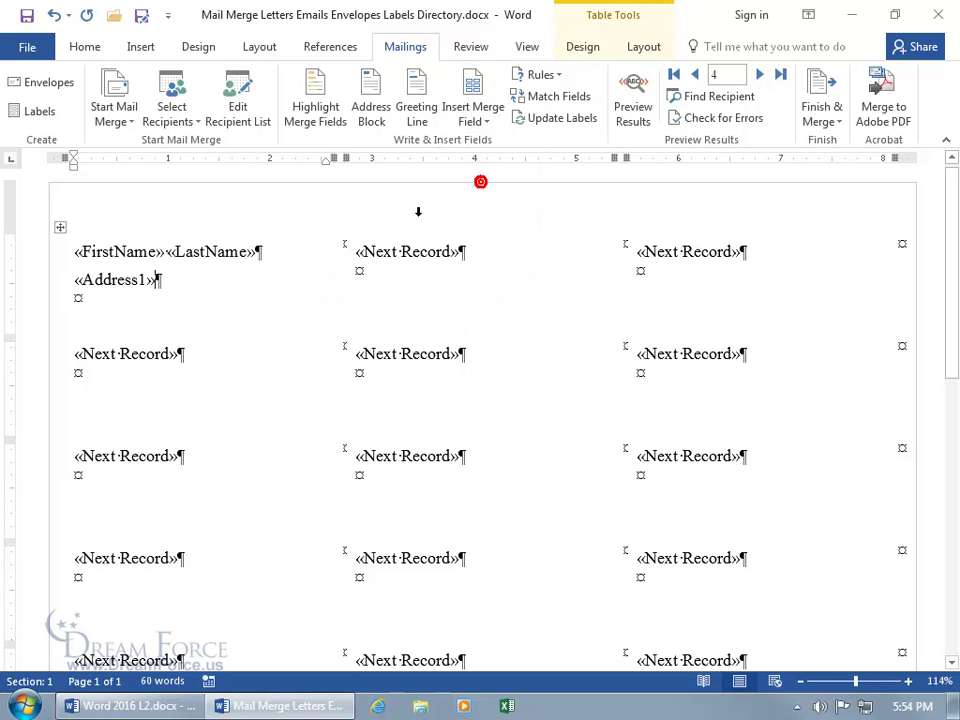
Undo those additions, then select and delete the «FirstName» field in the first label.
left_click(55, 16)
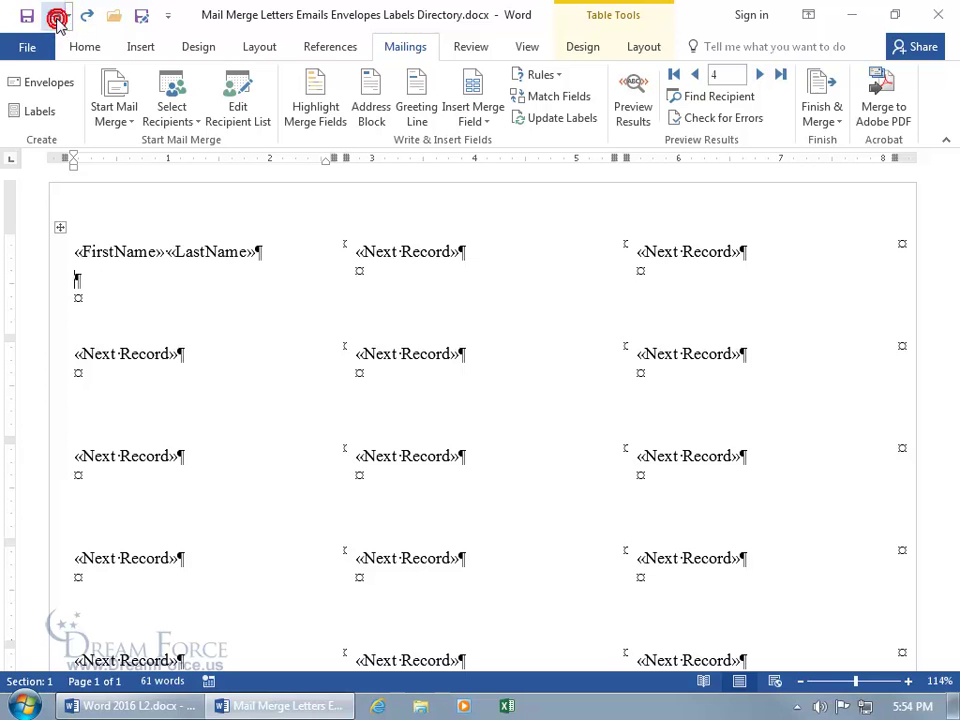
left_click(55, 16)
left_click(55, 16)
left_click(55, 16)
left_click(55, 16)
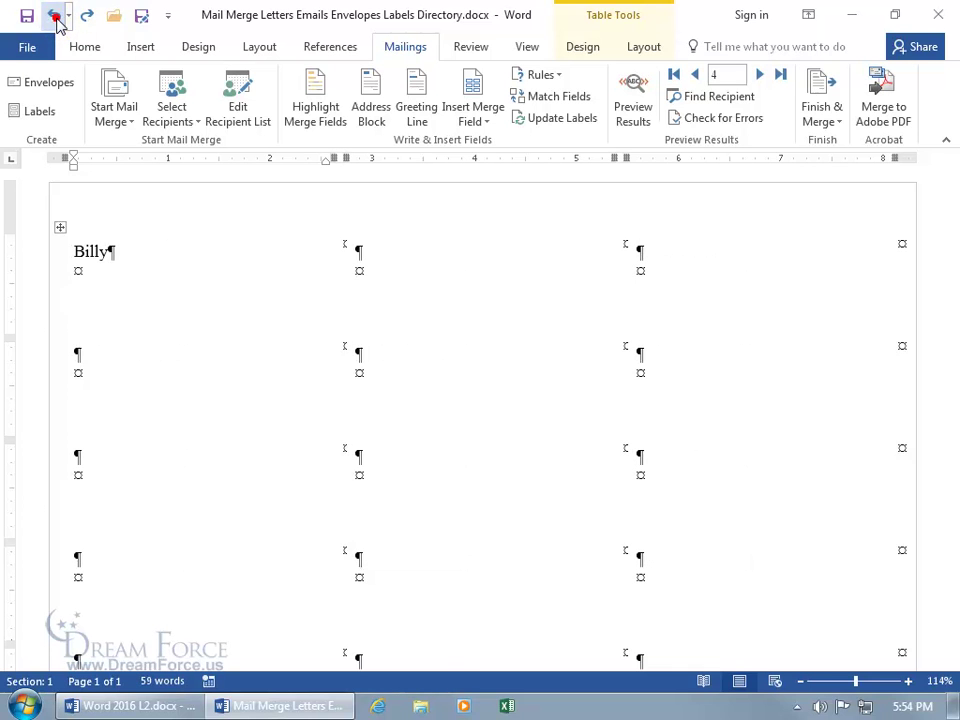
left_click(87, 16)
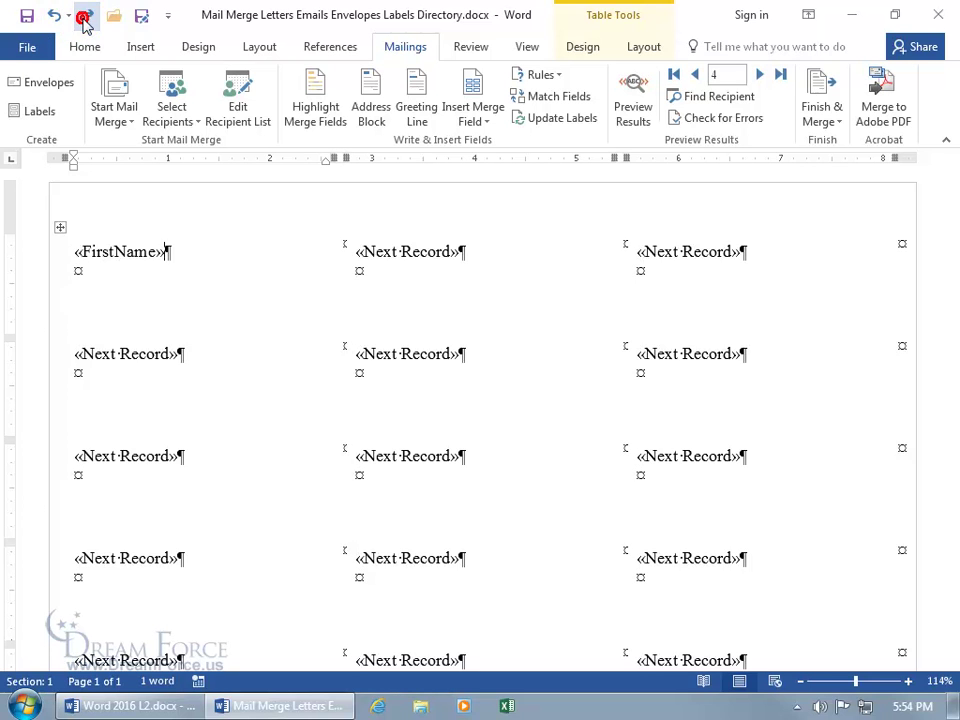
left_click_drag(75, 251, 167, 227)
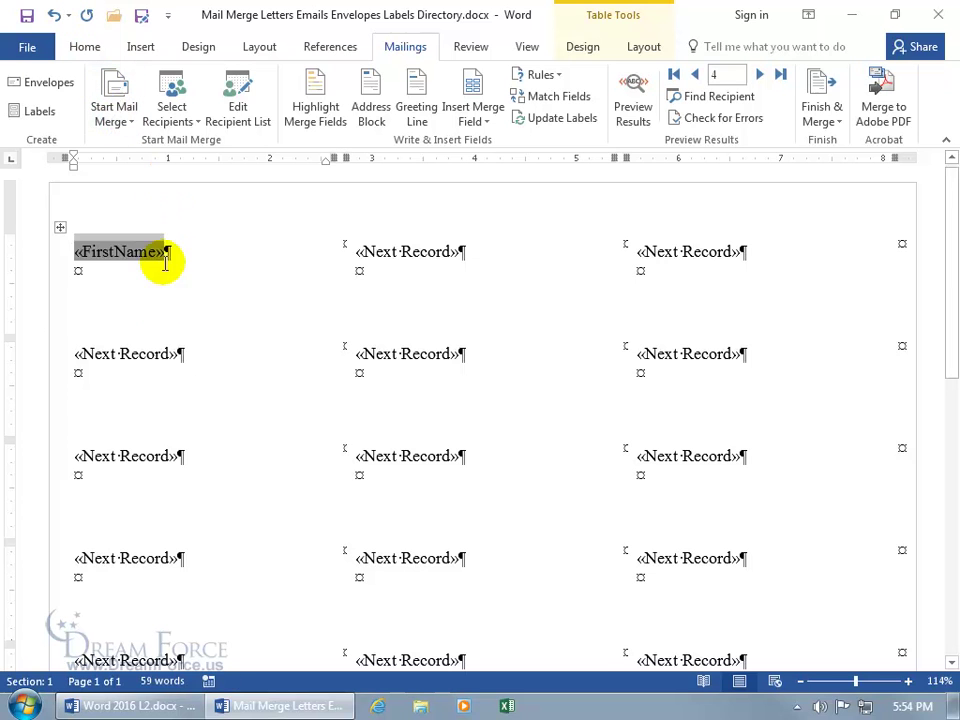
key("Delete")
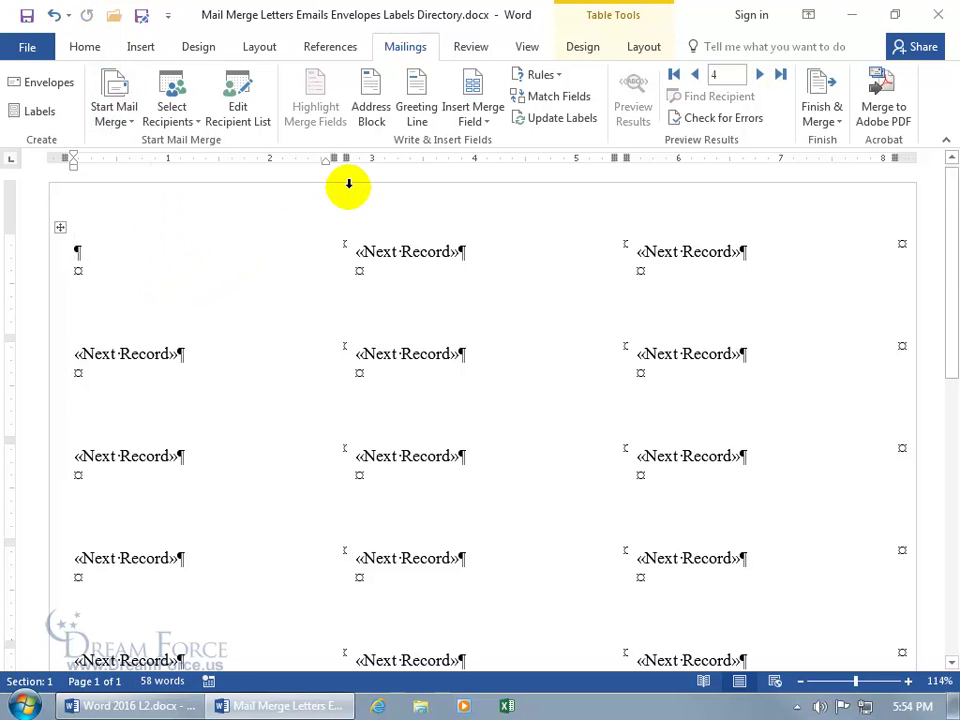
Insert an «AddressBlock» field with the Joshua Randall Jr. name format into the first label.
left_click(374, 113)
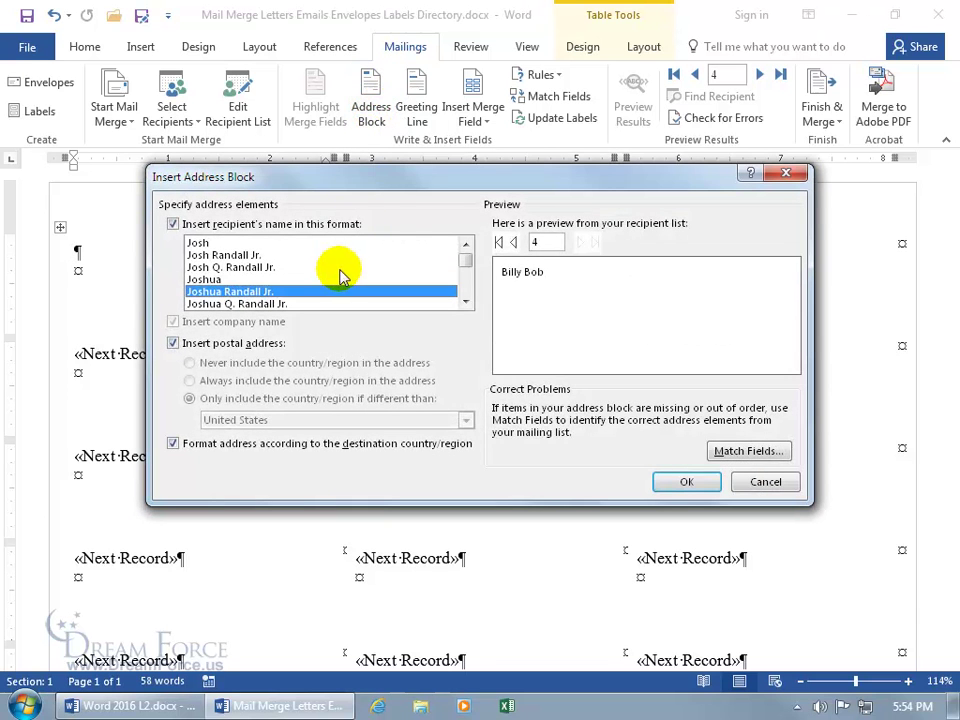
left_click(513, 242)
left_click(513, 242)
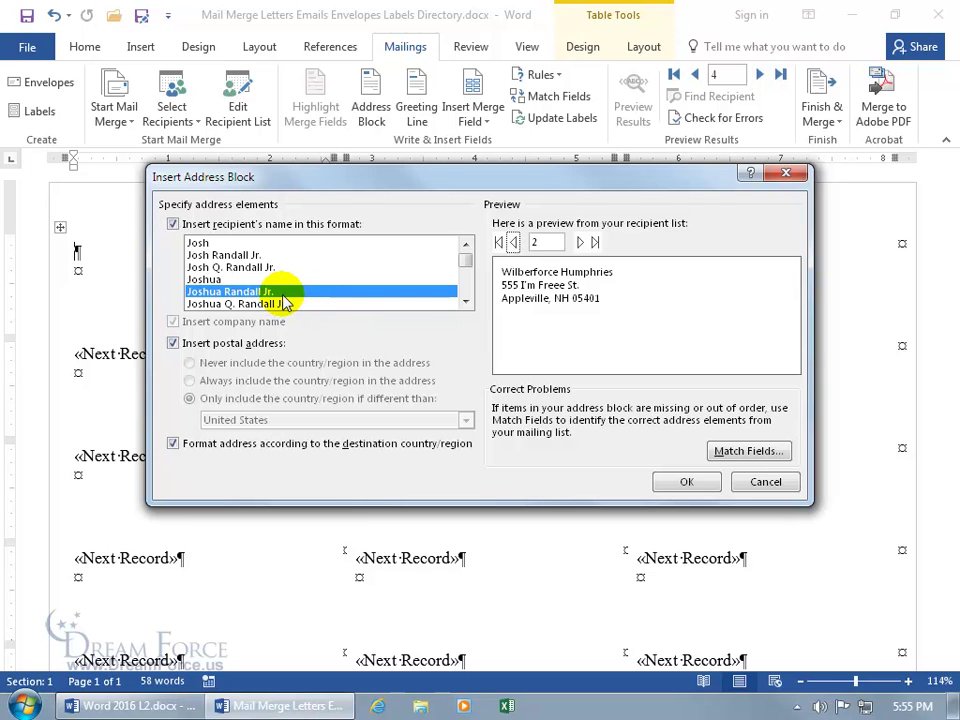
left_click(690, 482)
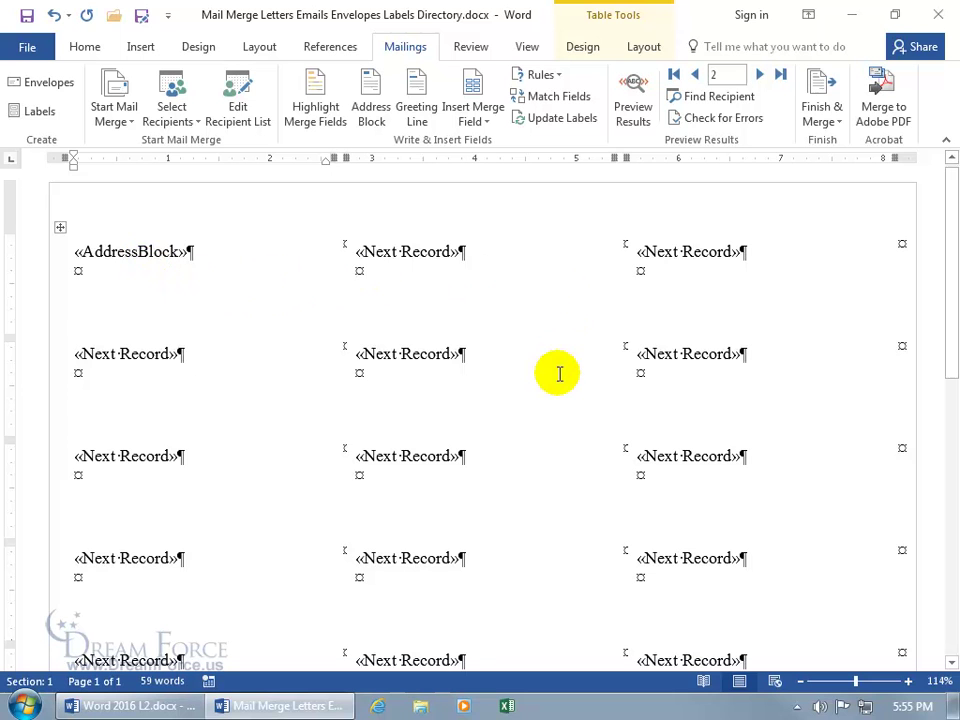
left_click(186, 251)
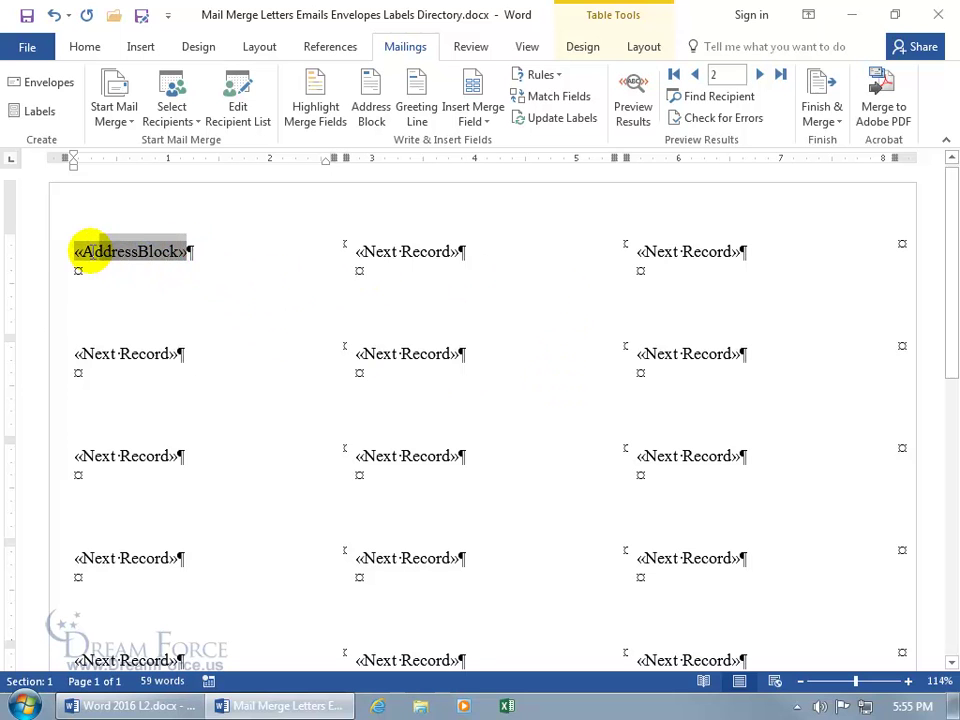
left_click_drag(93, 250, 73, 251)
key("ctrl+c")
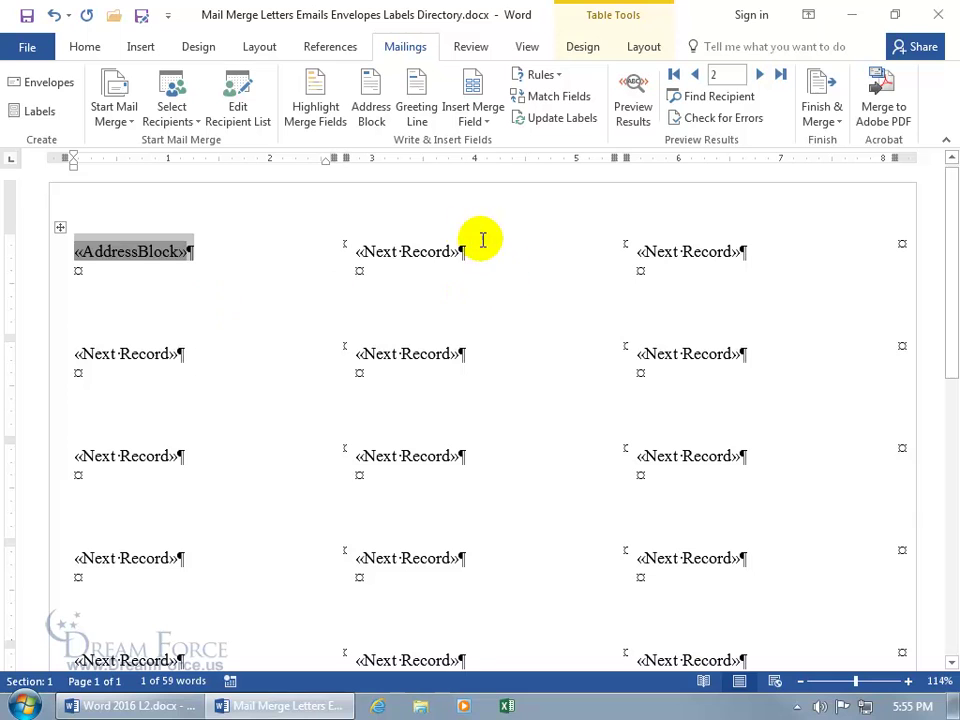
Copy the «AddressBlock» field after every «Next Record» field using Update Labels.
left_click(455, 251)
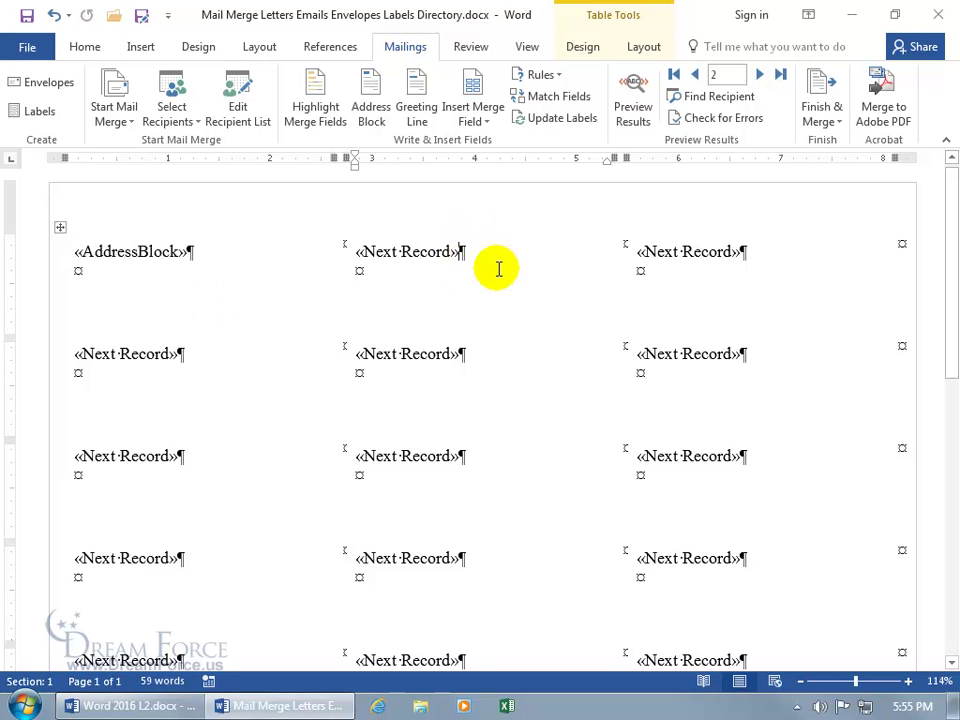
key("ctrl+v")
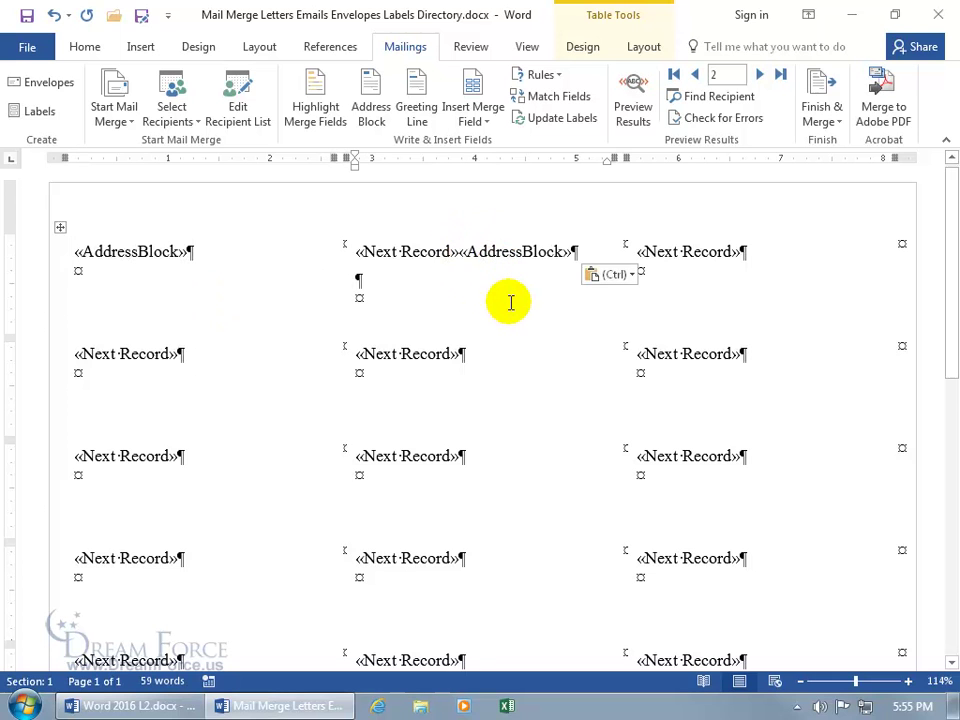
left_click(55, 20)
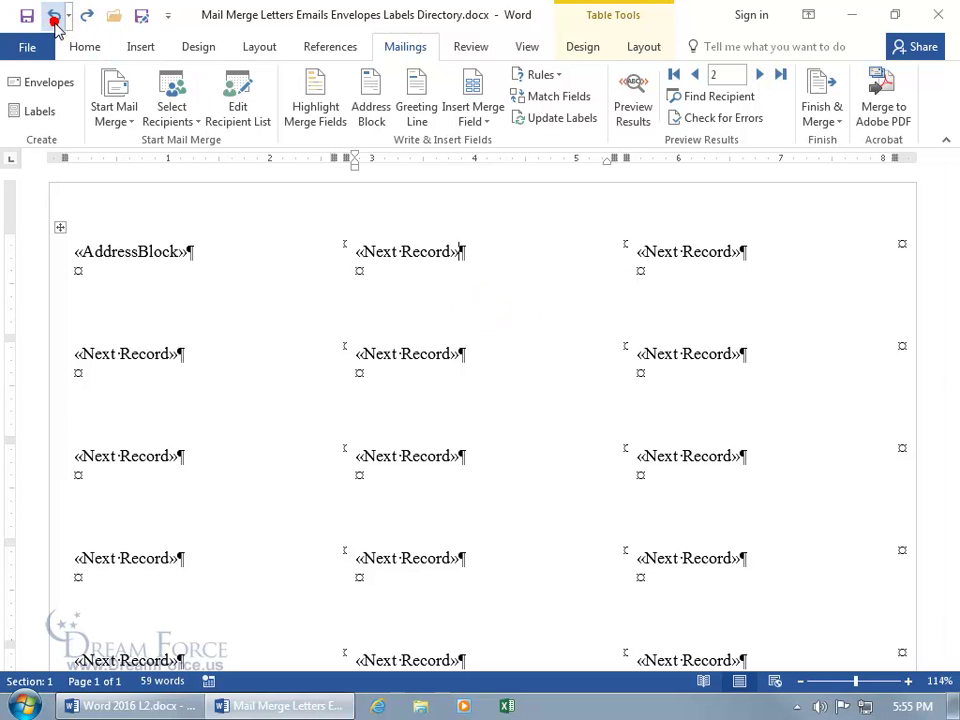
left_click(186, 253)
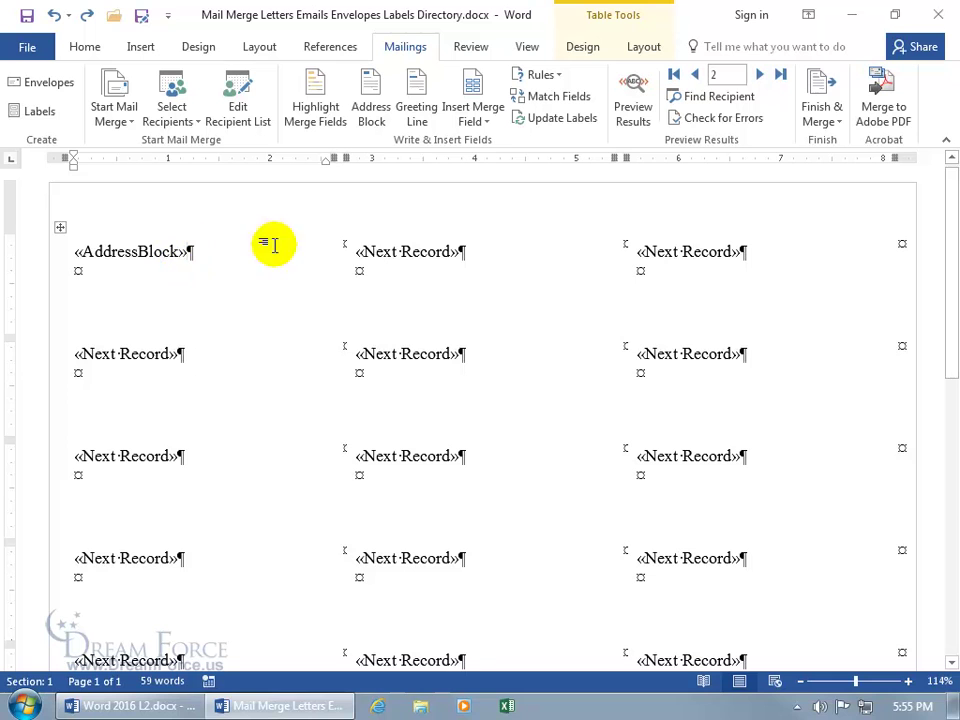
left_click(574, 126)
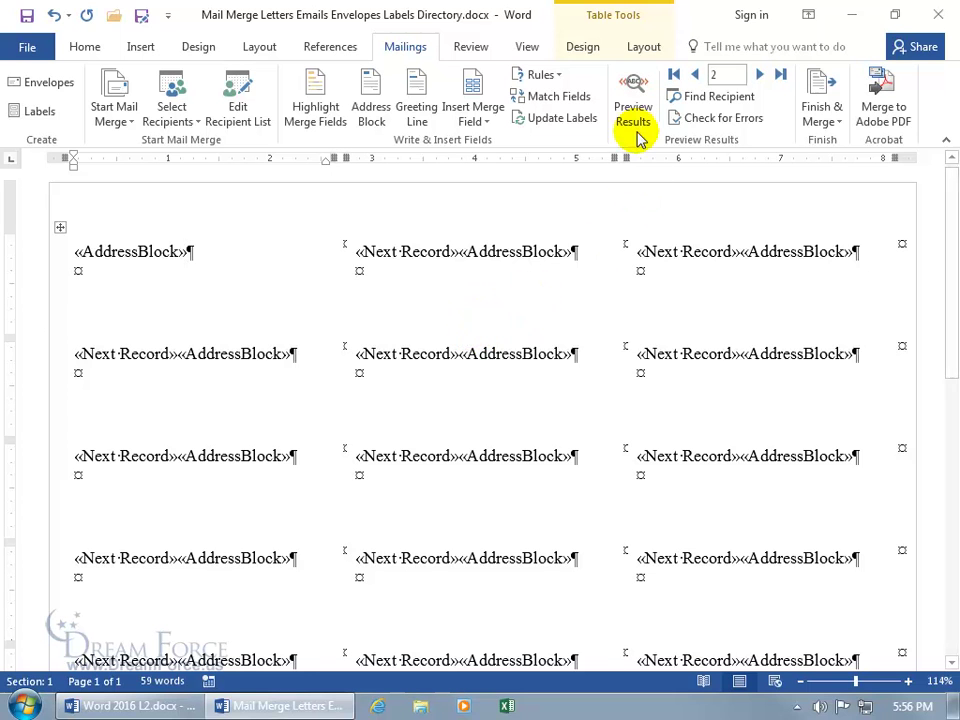
Preview the merged recipient data, stepping forward to record 4 and back to record 1.
left_click(634, 98)
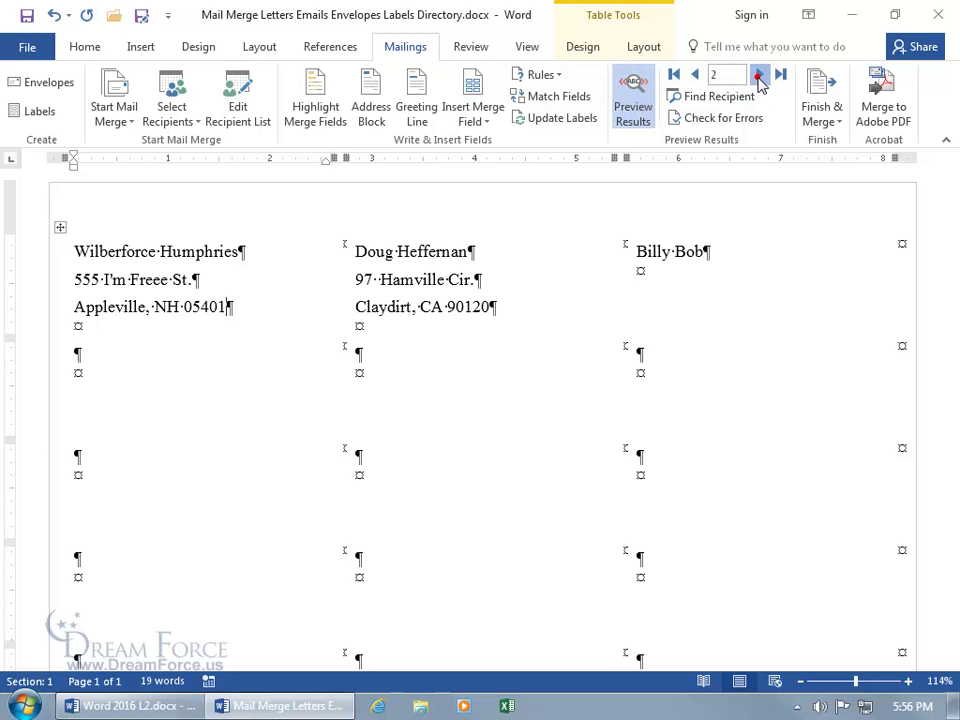
left_click(760, 76)
left_click(760, 76)
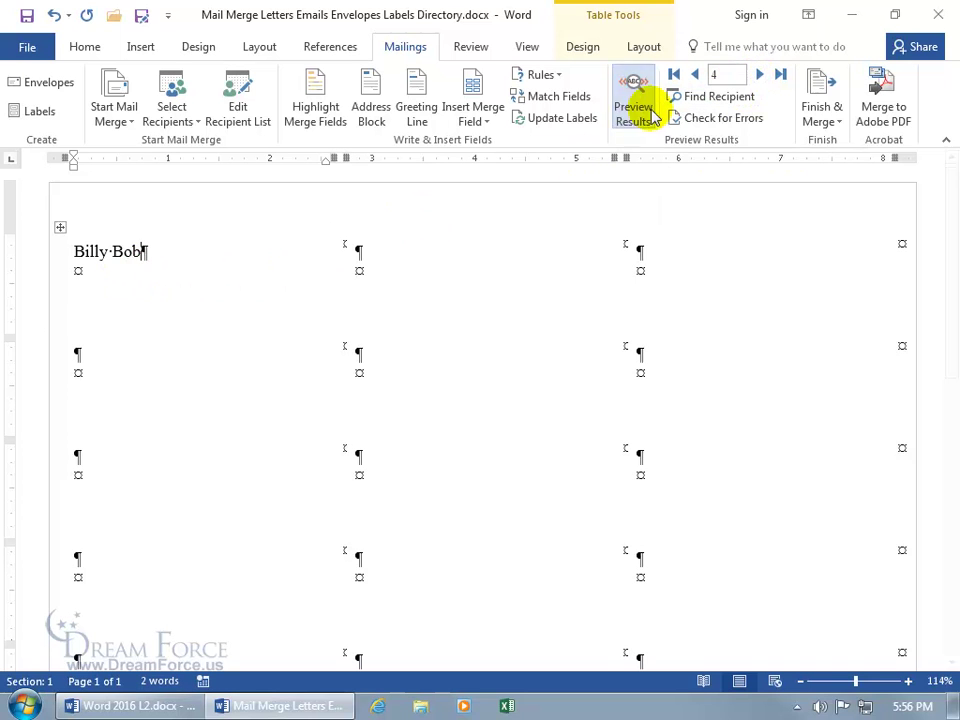
left_click(695, 76)
left_click(695, 76)
left_click(695, 76)
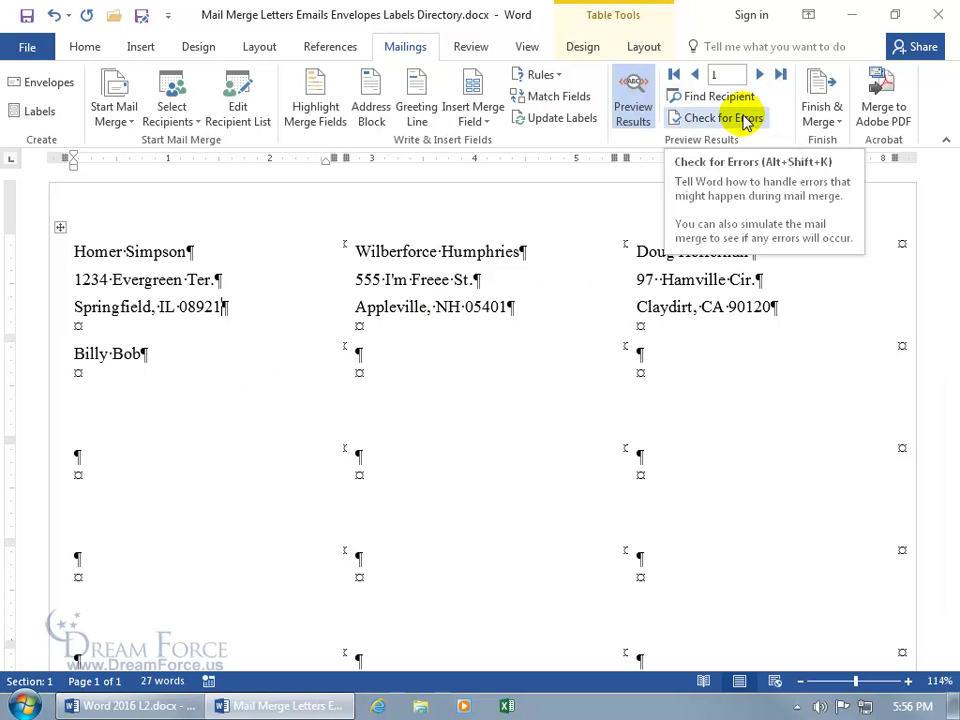
left_click(636, 118)
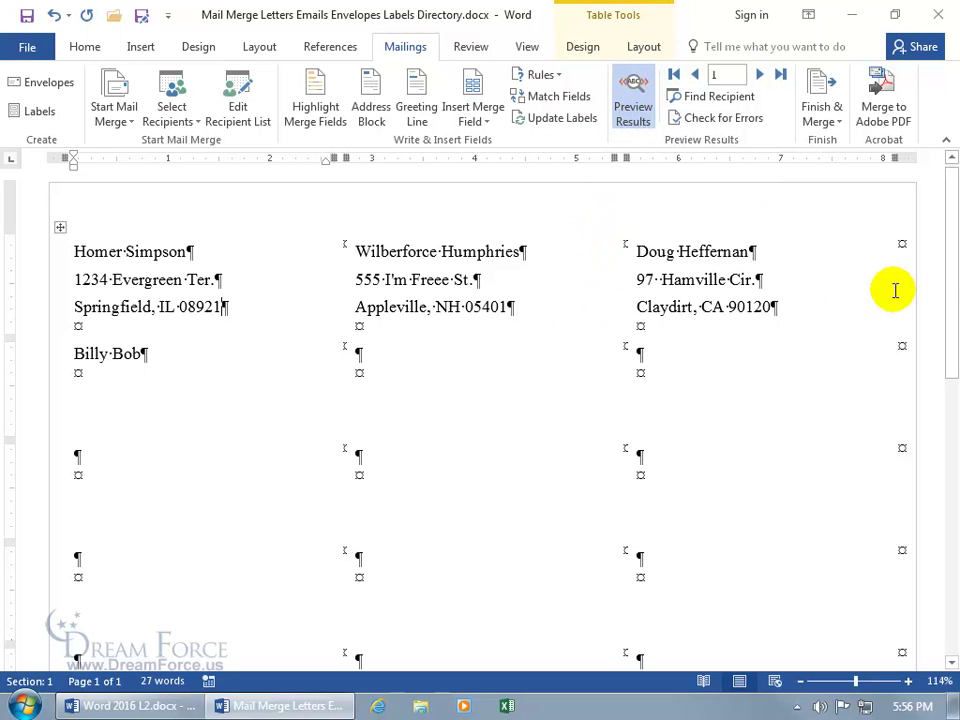
left_click_drag(949, 266, 942, 228)
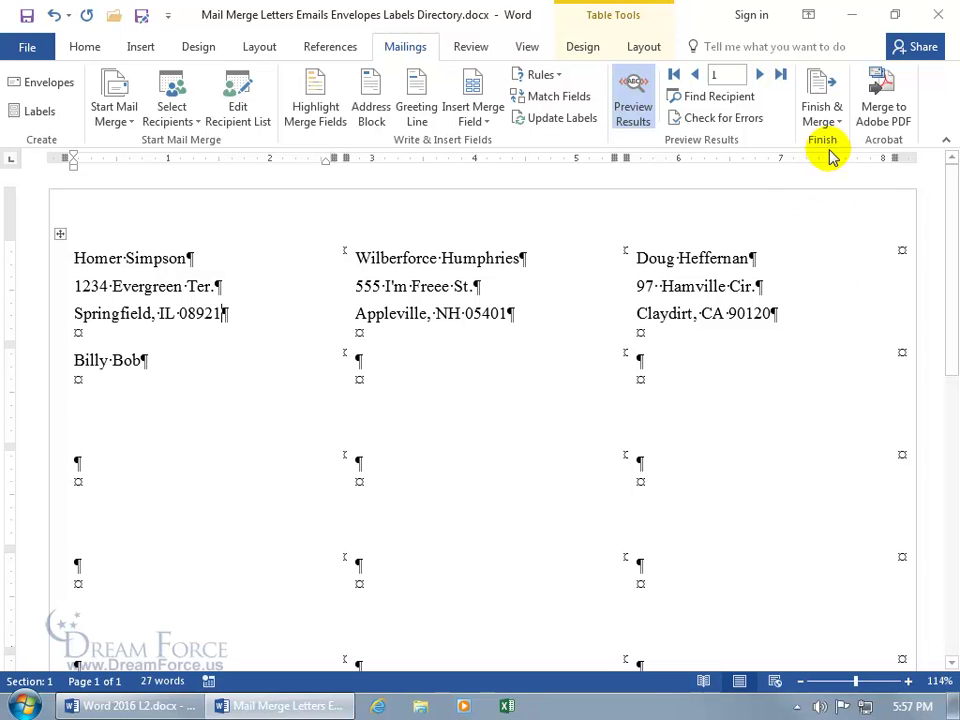
Try moving the label table and lowering the top margin, undoing both changes.
left_click(828, 116)
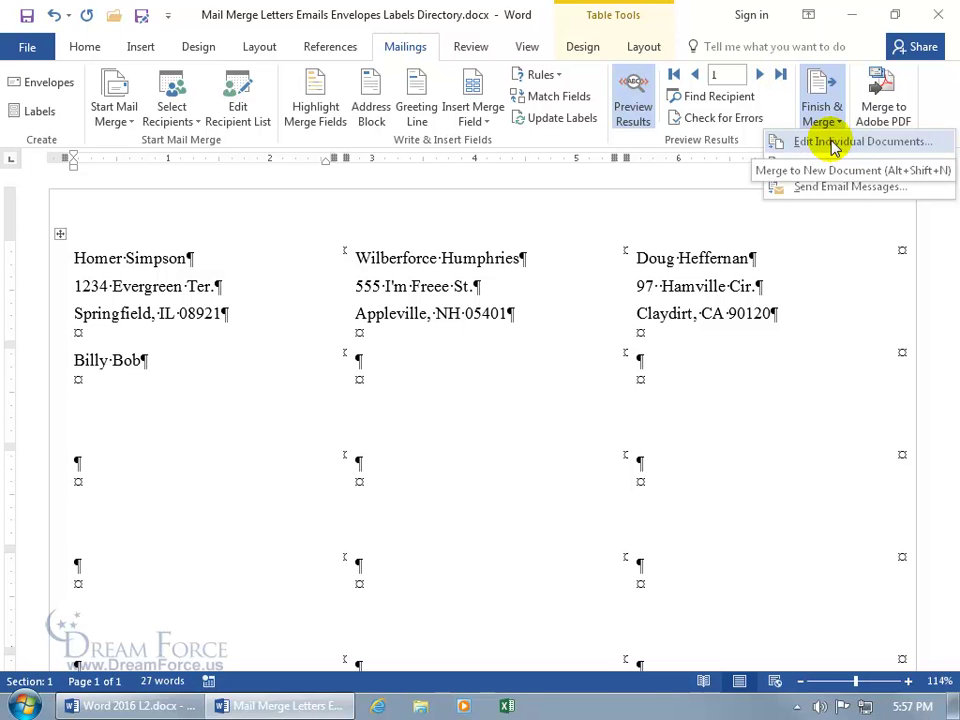
left_click(510, 294)
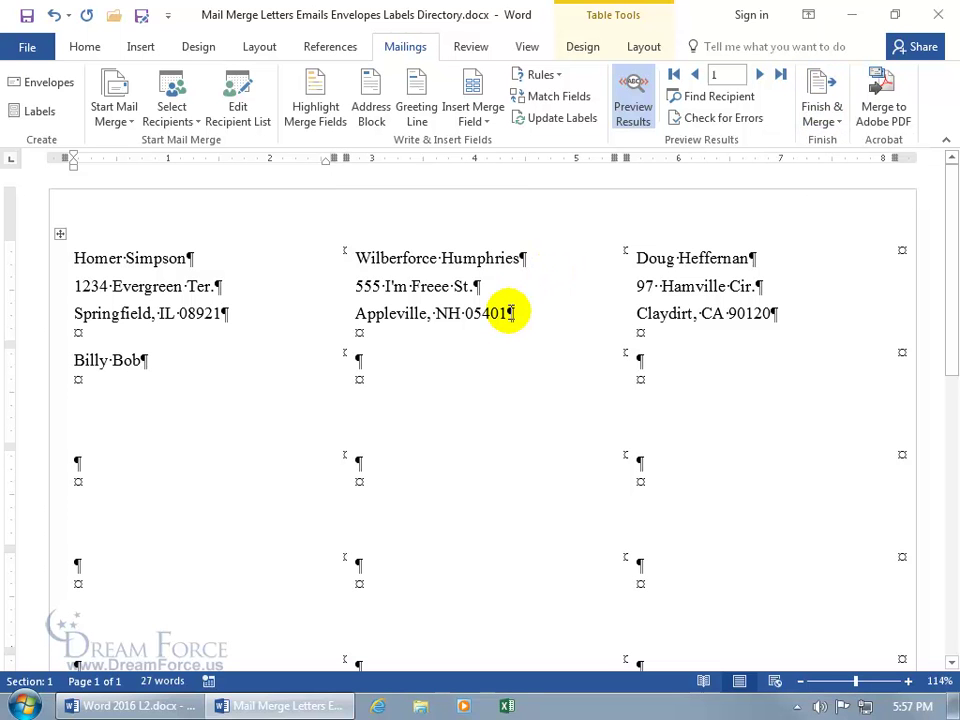
left_click(270, 309)
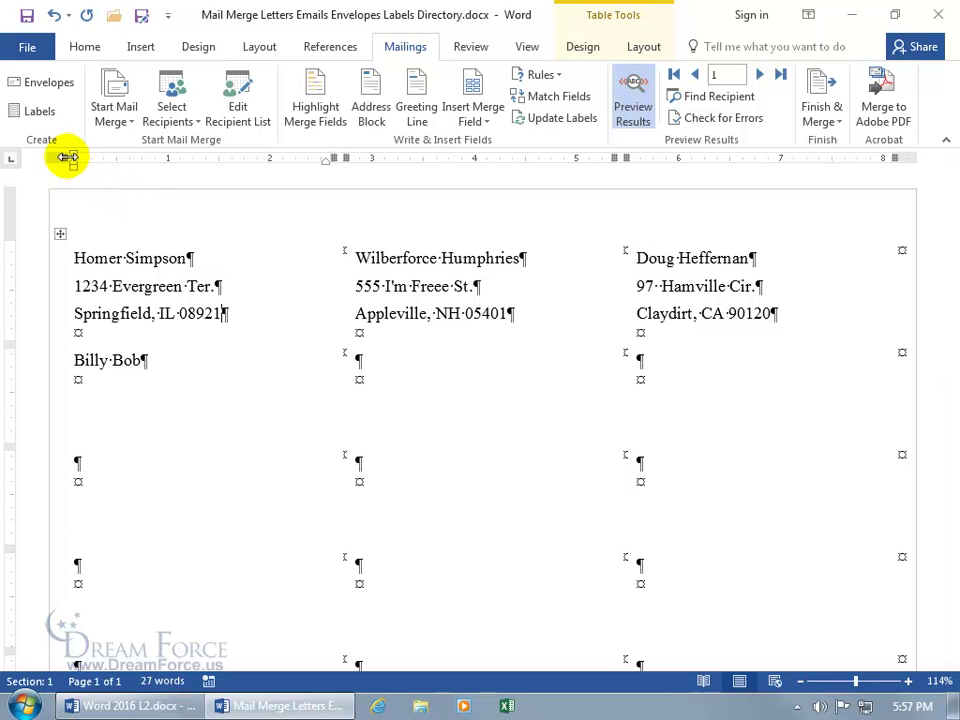
left_click_drag(65, 157, 72, 157)
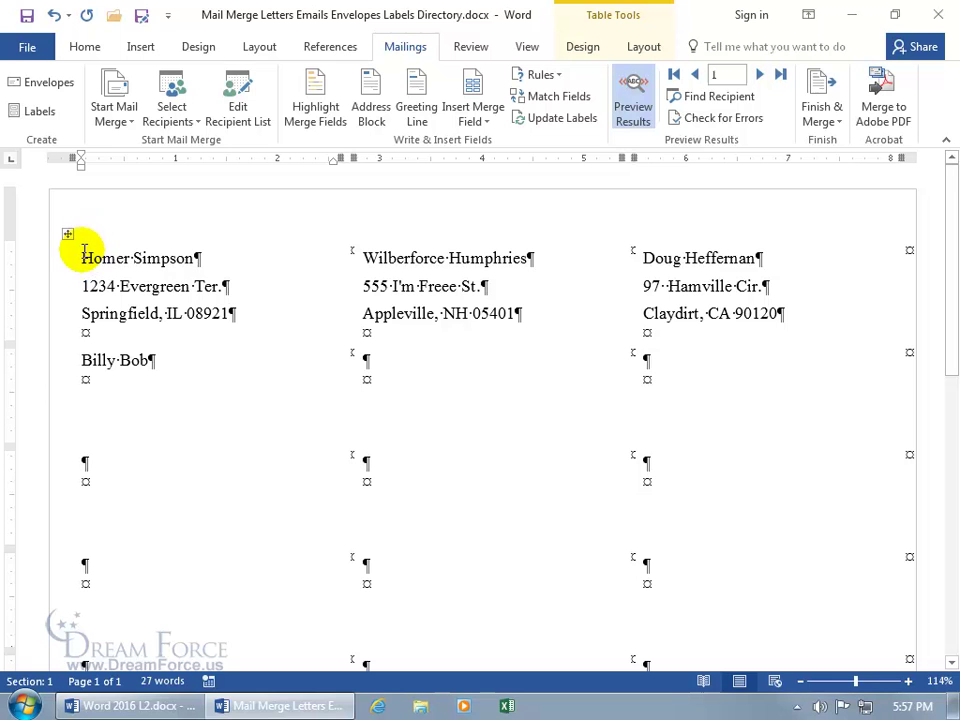
left_click(54, 15)
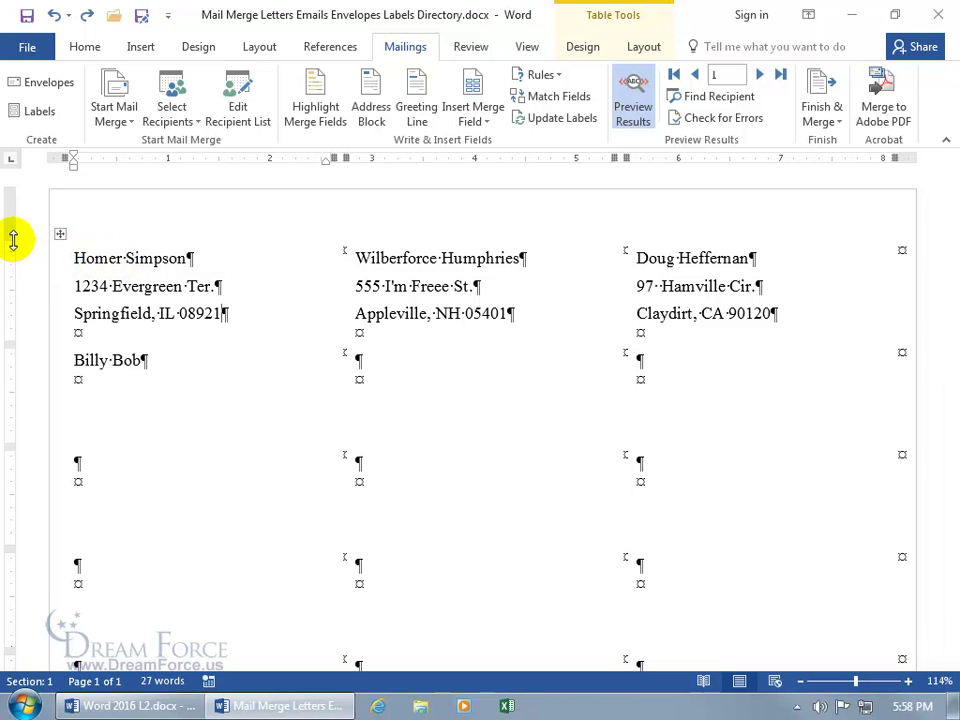
left_click_drag(12, 240, 11, 246)
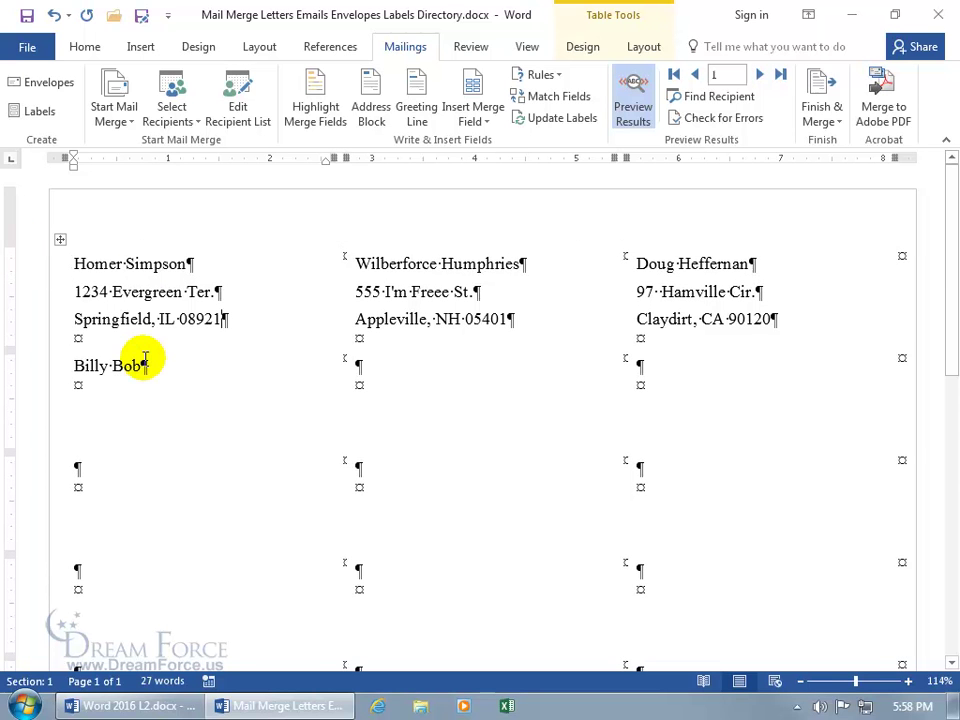
left_click(54, 14)
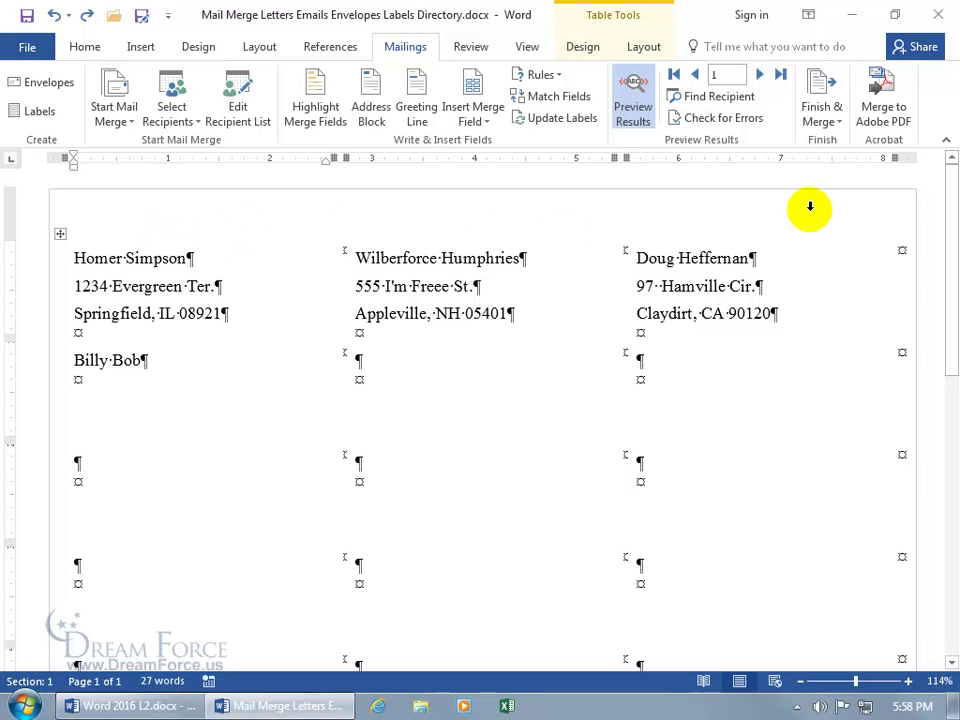
Merge all records into a new document with Finish & Merge > Edit Individual Documents.
left_click(822, 118)
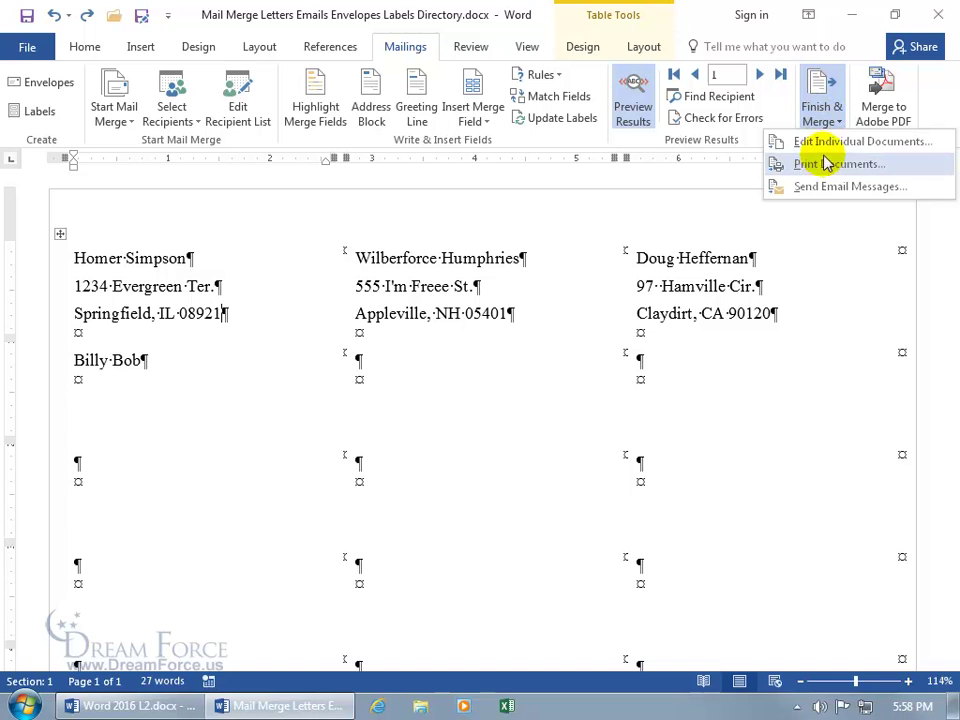
left_click(827, 145)
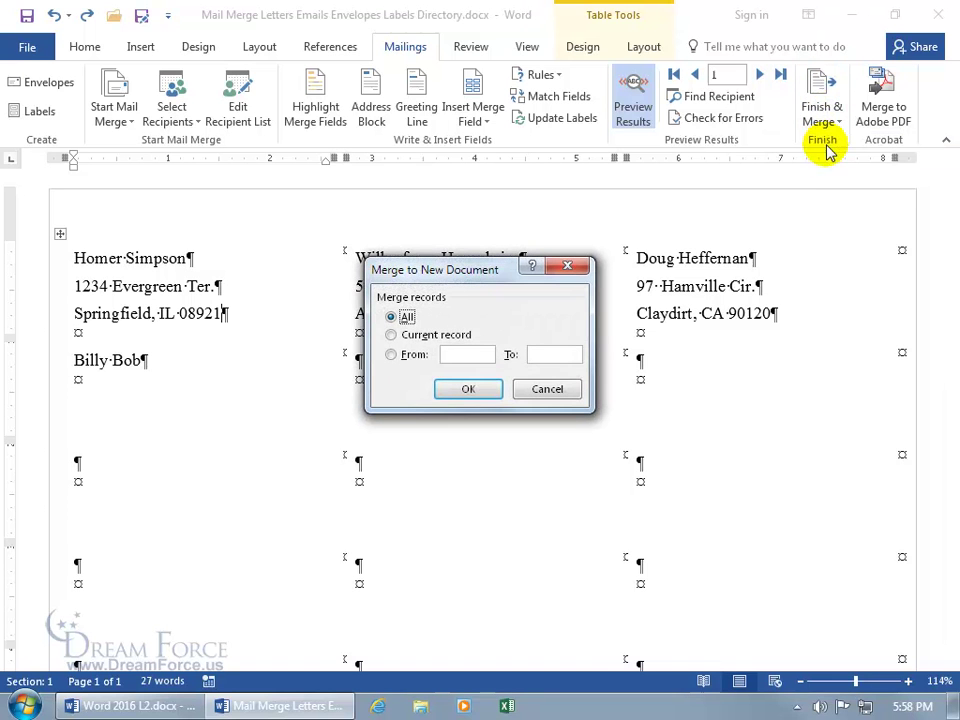
left_click(467, 389)
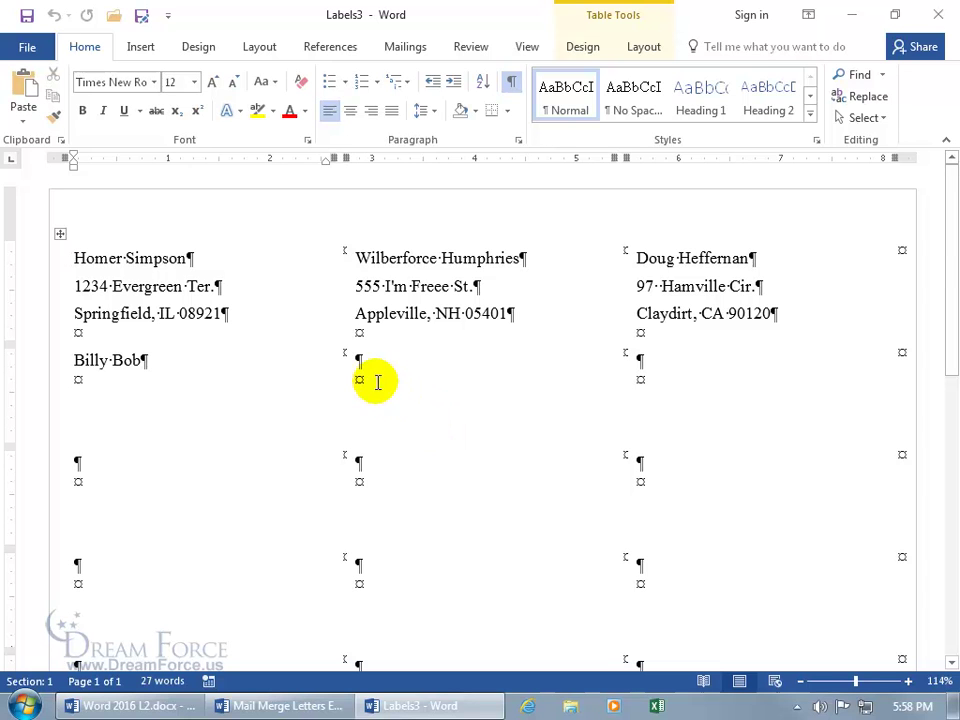
Hide the formatting marks and close Labels3 without saving.
left_click(511, 81)
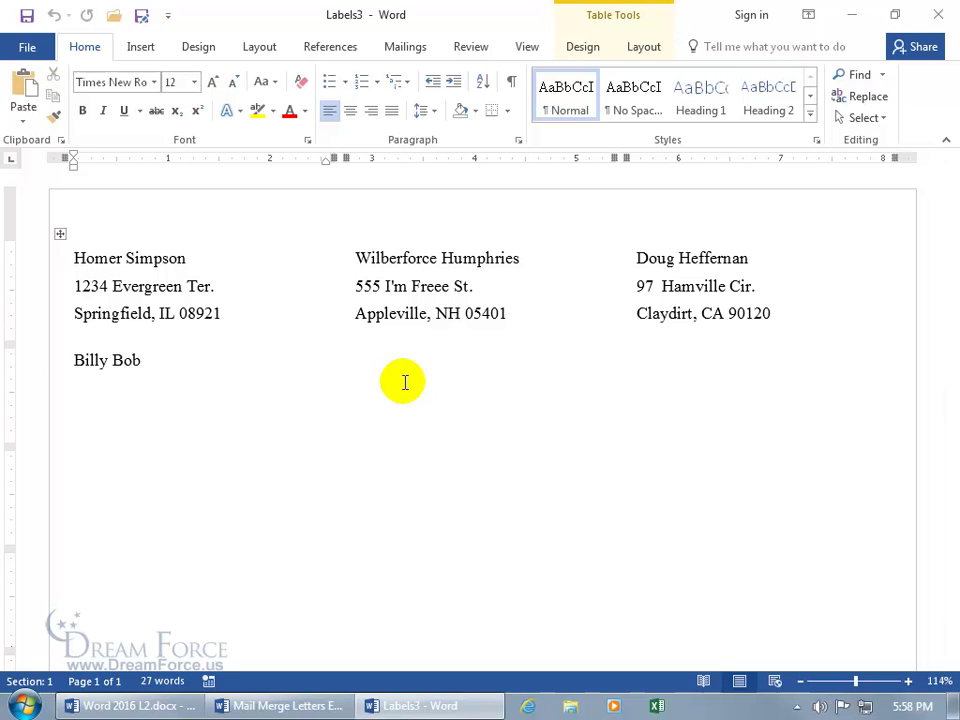
mouse_move(607, 234)
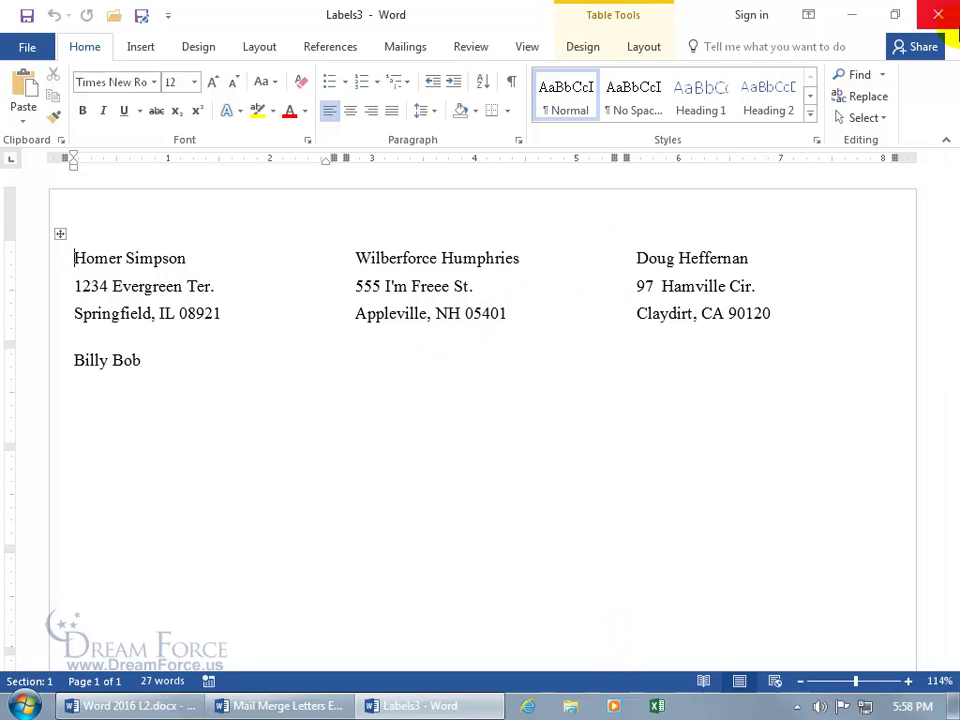
left_click(938, 14)
left_click(480, 390)
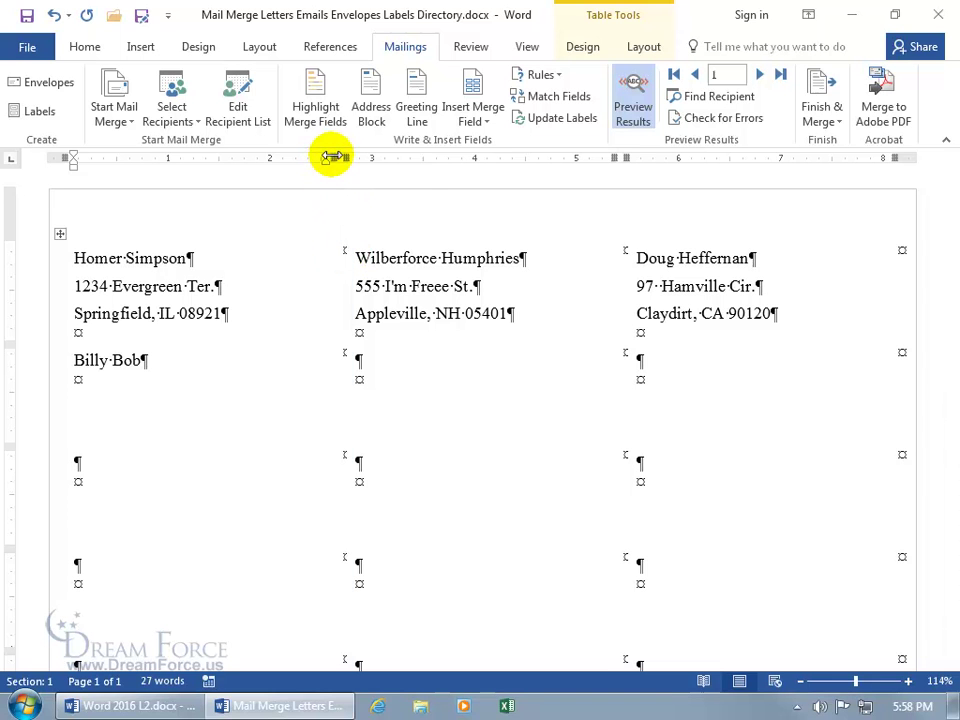
Adjust the label column boundaries, close the label document unsaved, and start a blank Word document.
left_click_drag(336, 156, 319, 154)
left_click_drag(604, 155, 613, 157)
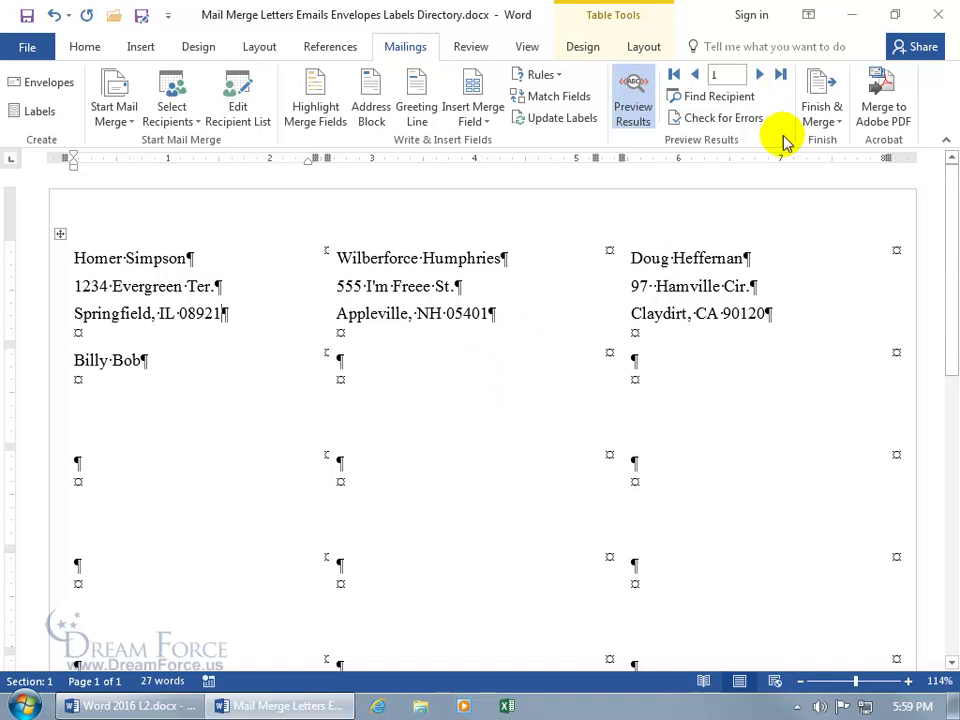
left_click(943, 22)
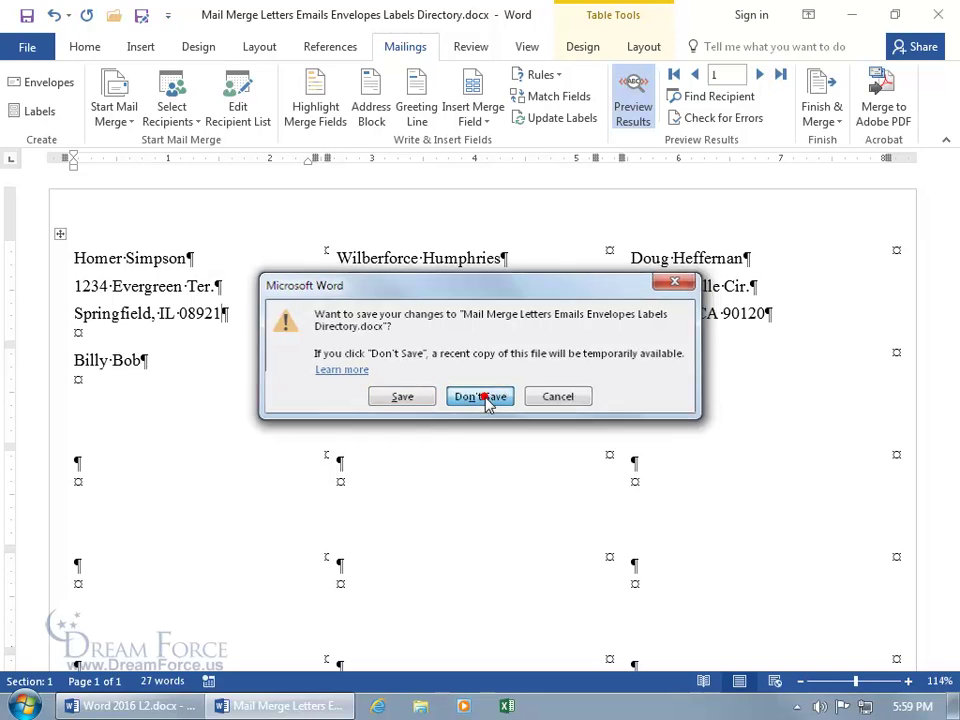
left_click(491, 402)
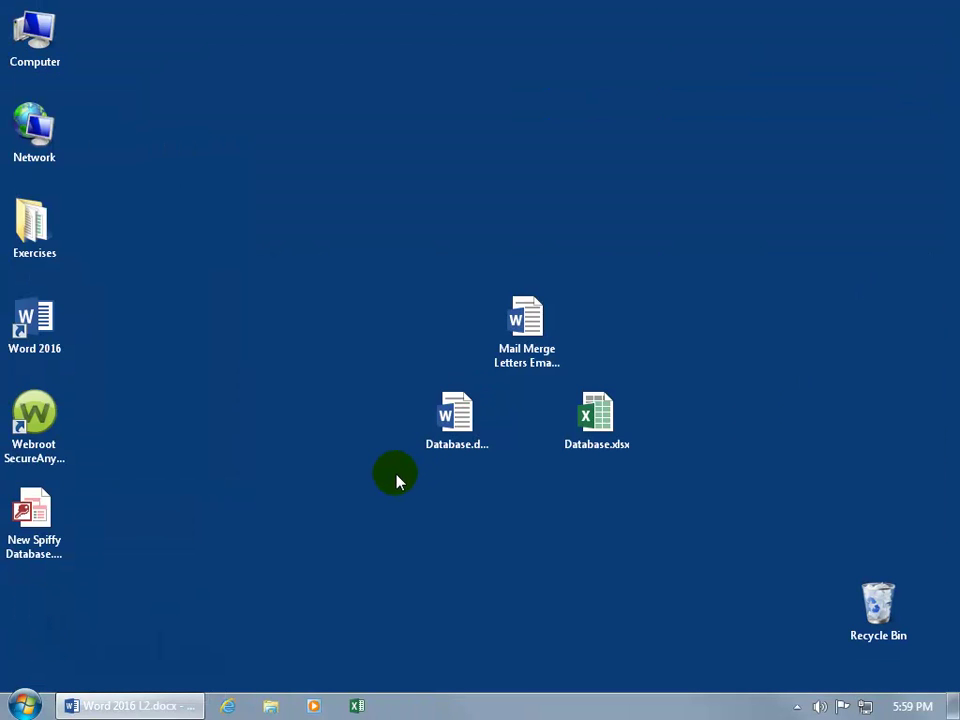
double_click(44, 316)
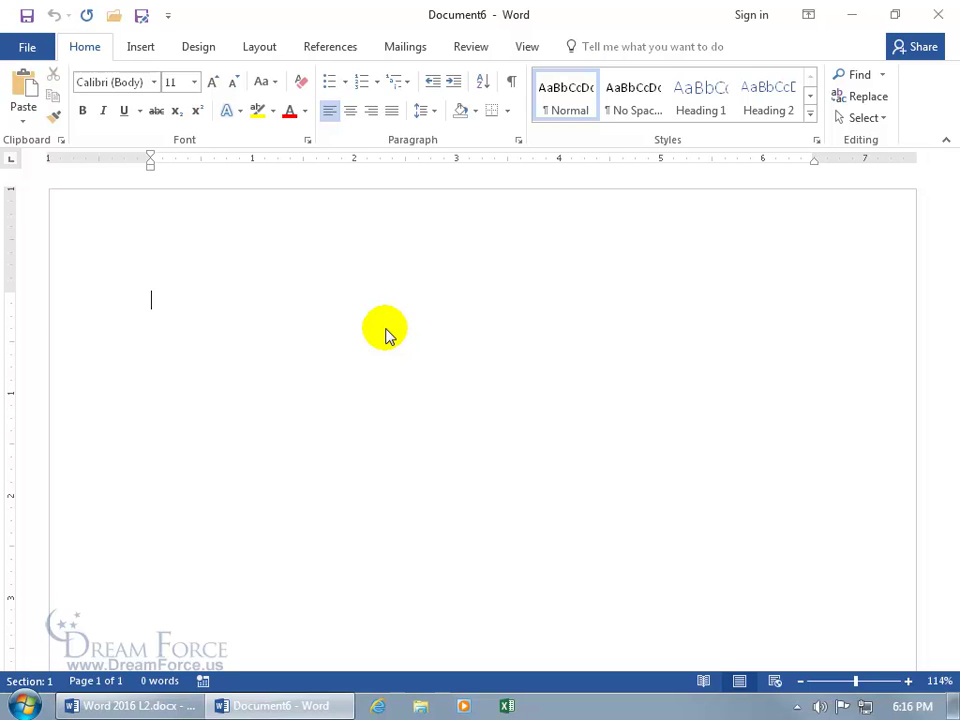
Start a Directory-type mail merge from the Mailings tab.
left_click(405, 46)
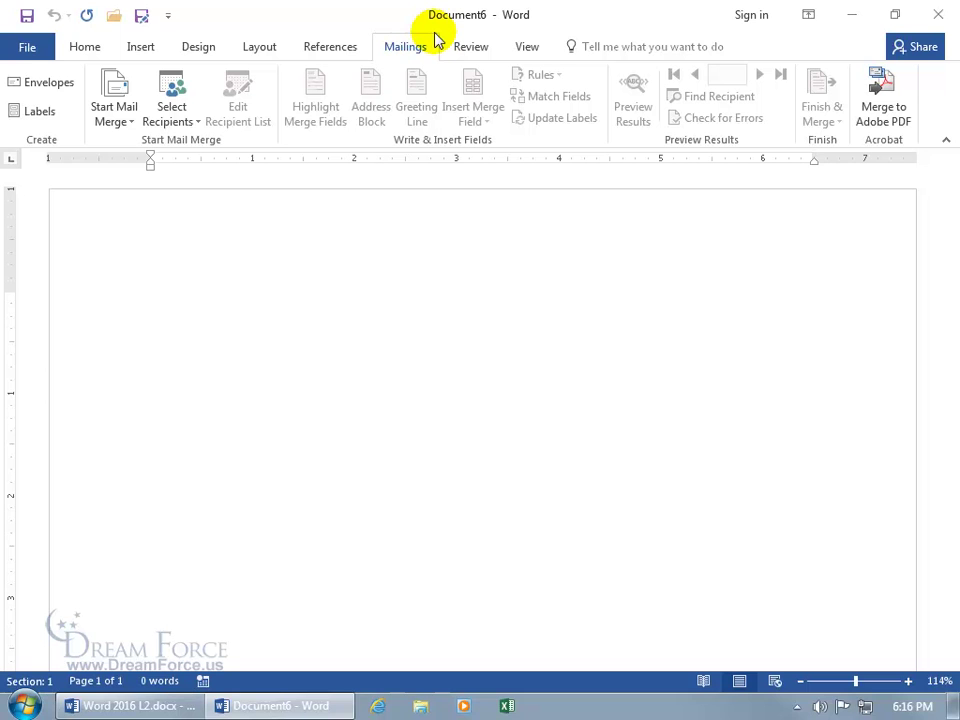
left_click(120, 122)
left_click(126, 233)
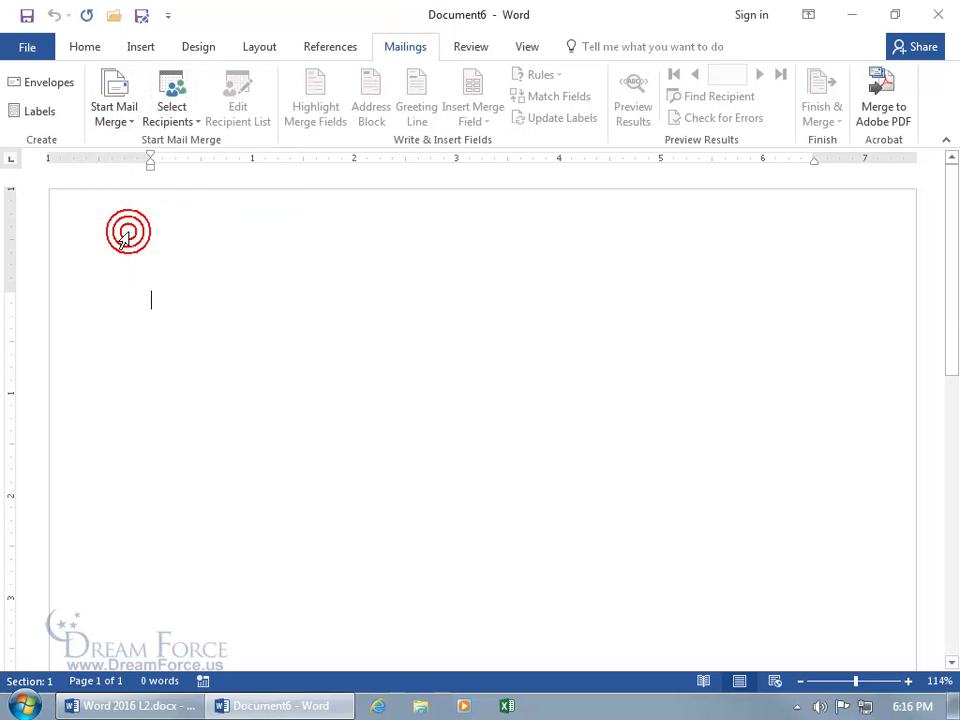
Connect the recipients to Sheet1$ of Database.xlsx on the Desktop.
left_click(184, 123)
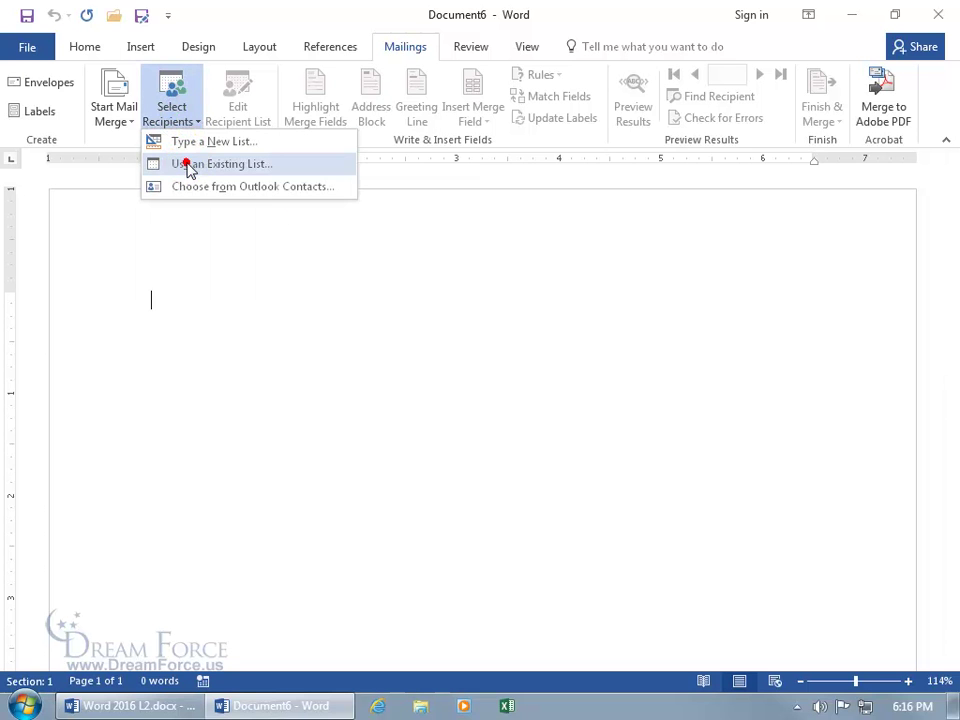
left_click(190, 168)
left_click(78, 140)
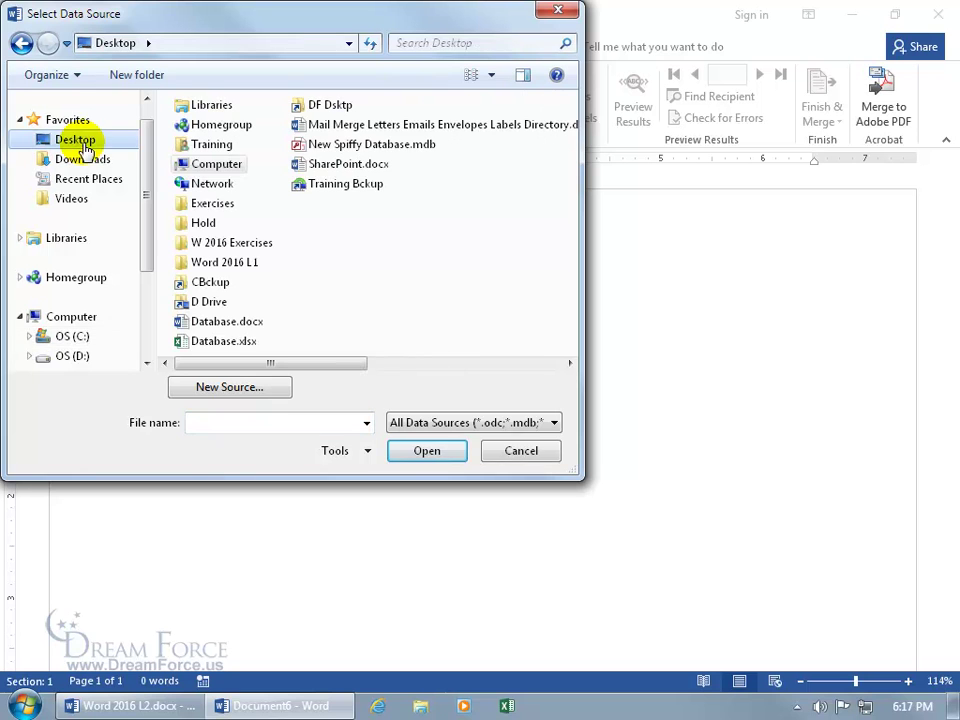
double_click(224, 343)
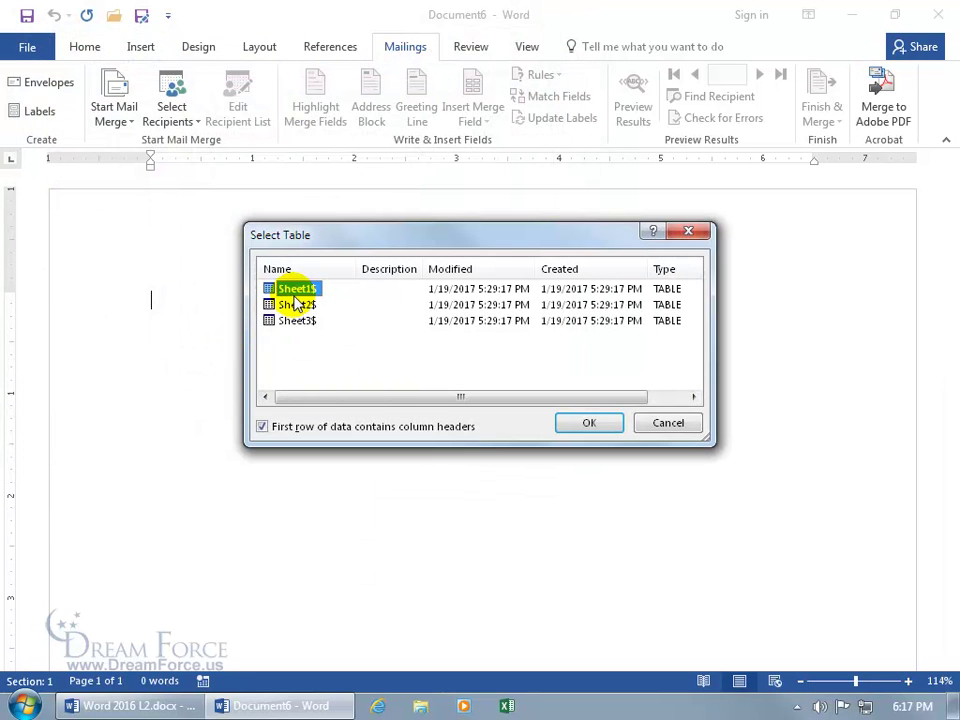
left_click(589, 422)
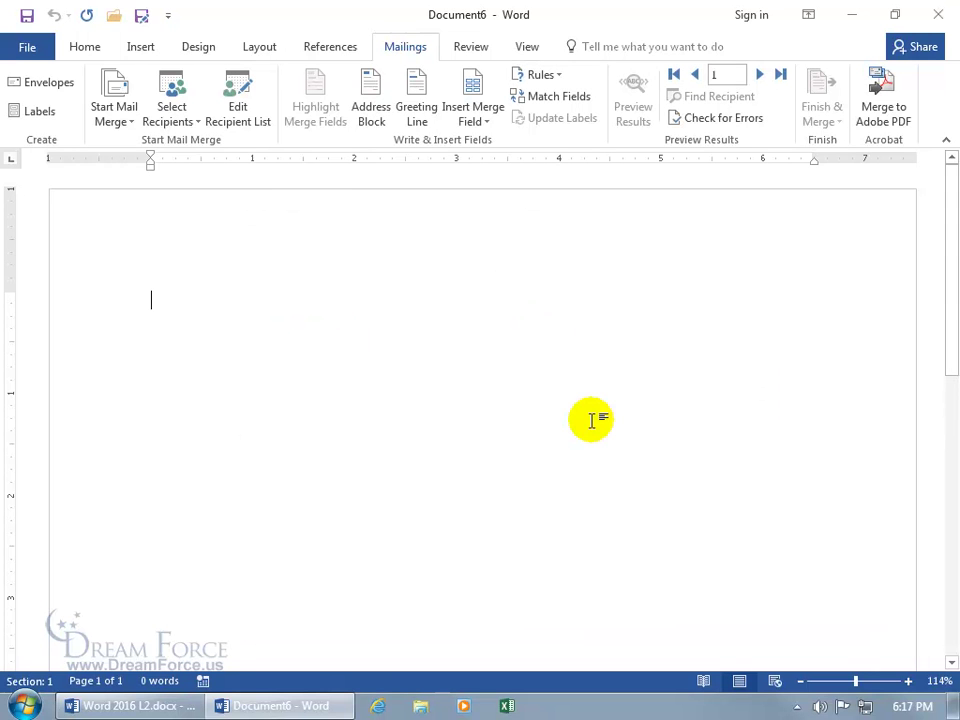
Insert the LastName and Phone merge fields on the first line.
left_click(481, 120)
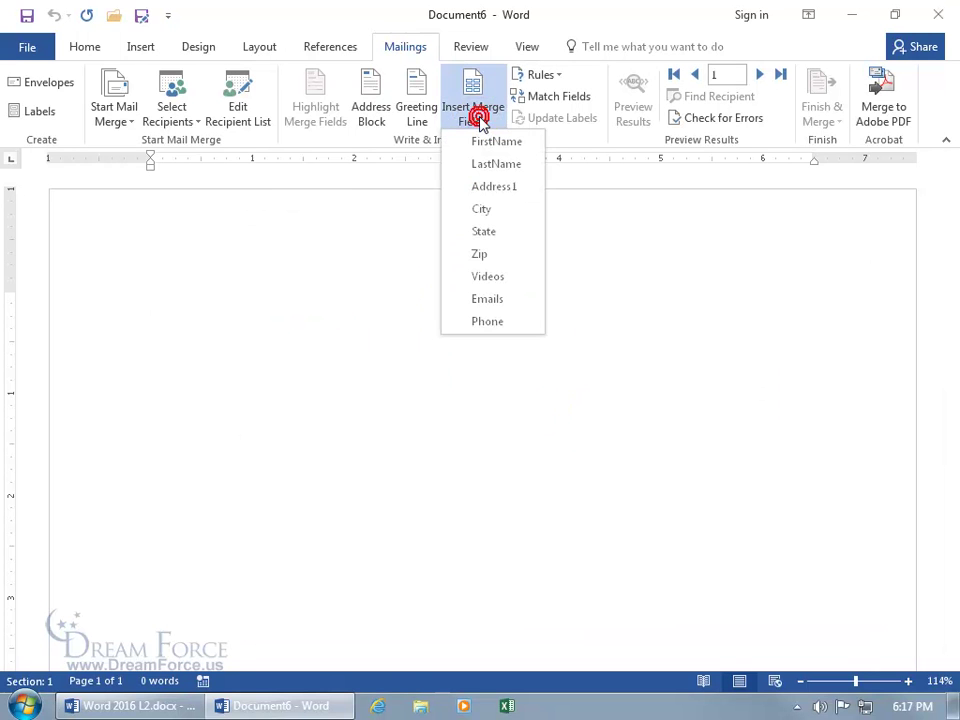
left_click(484, 163)
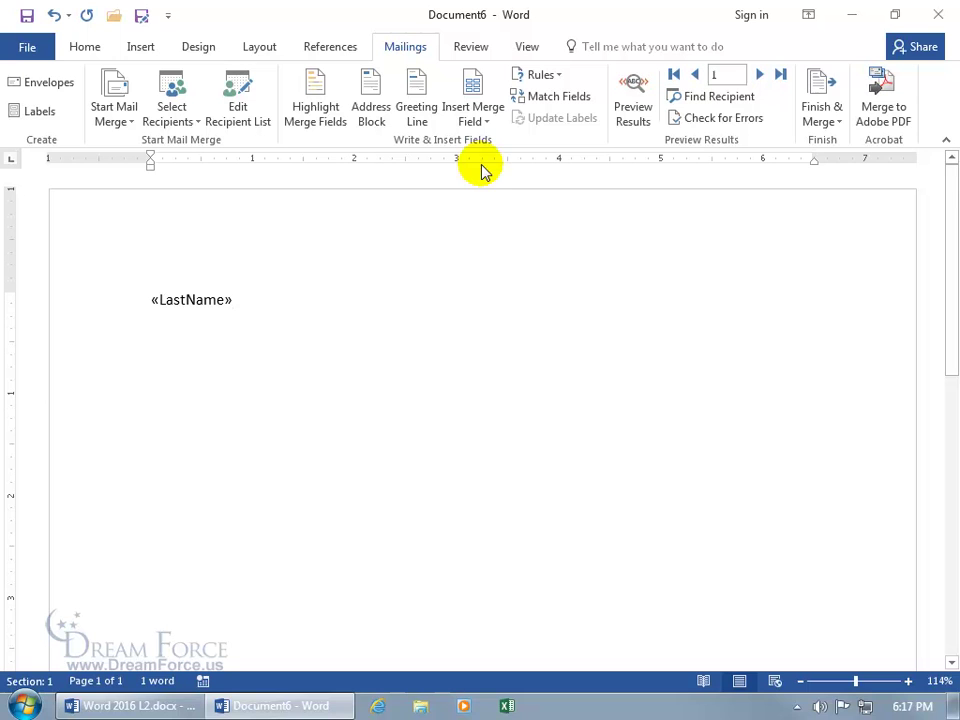
left_click(482, 121)
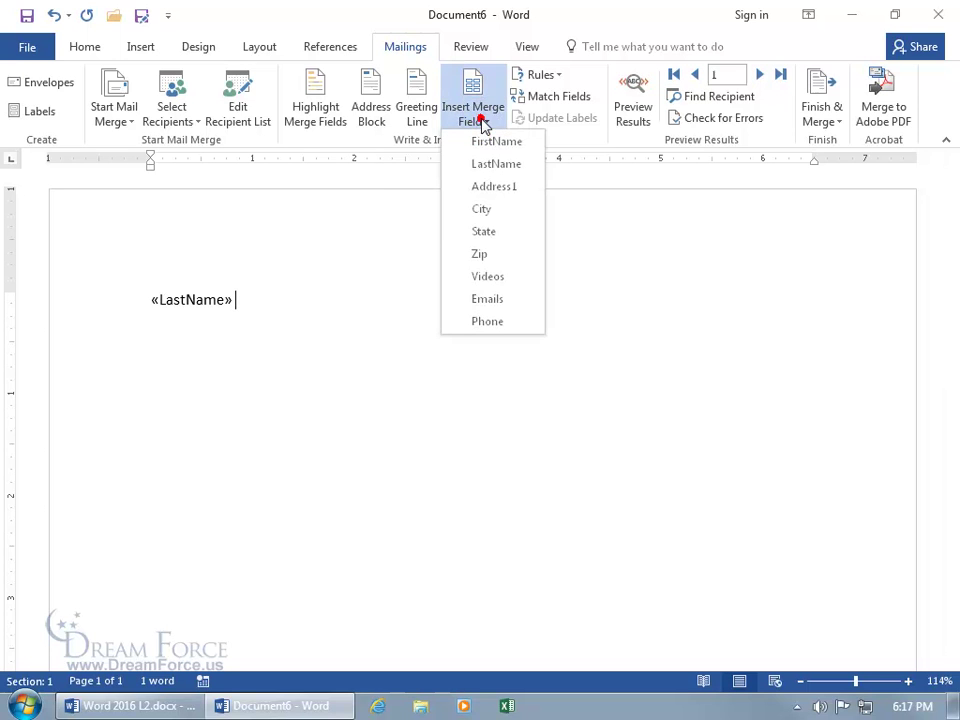
left_click(497, 321)
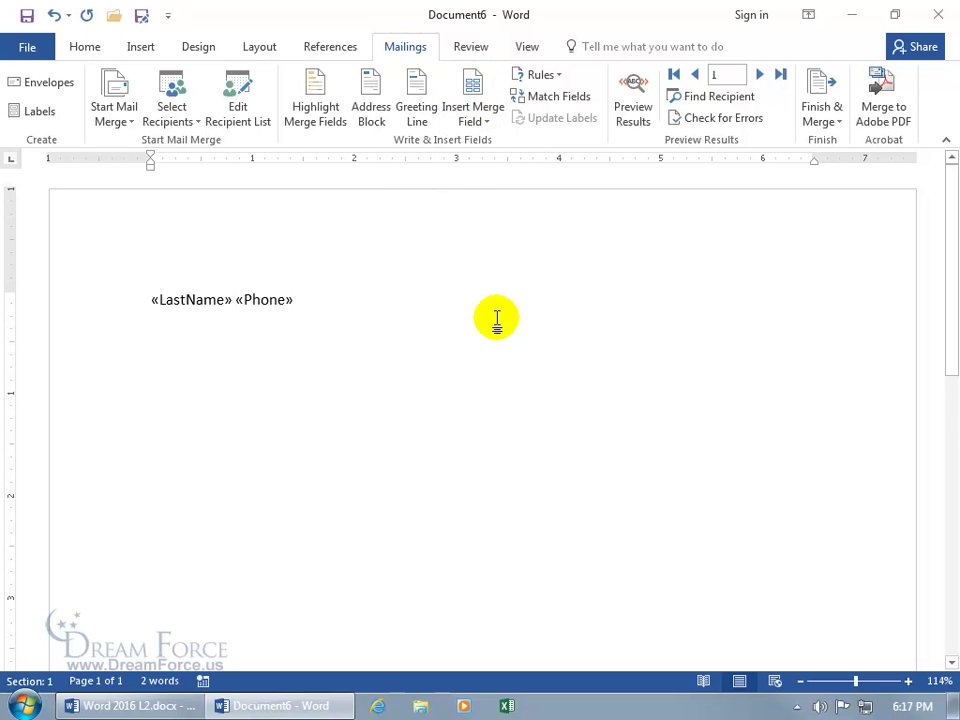
Add an empty paragraph below and turn on Show/Hide ¶ formatting marks.
key("Return")
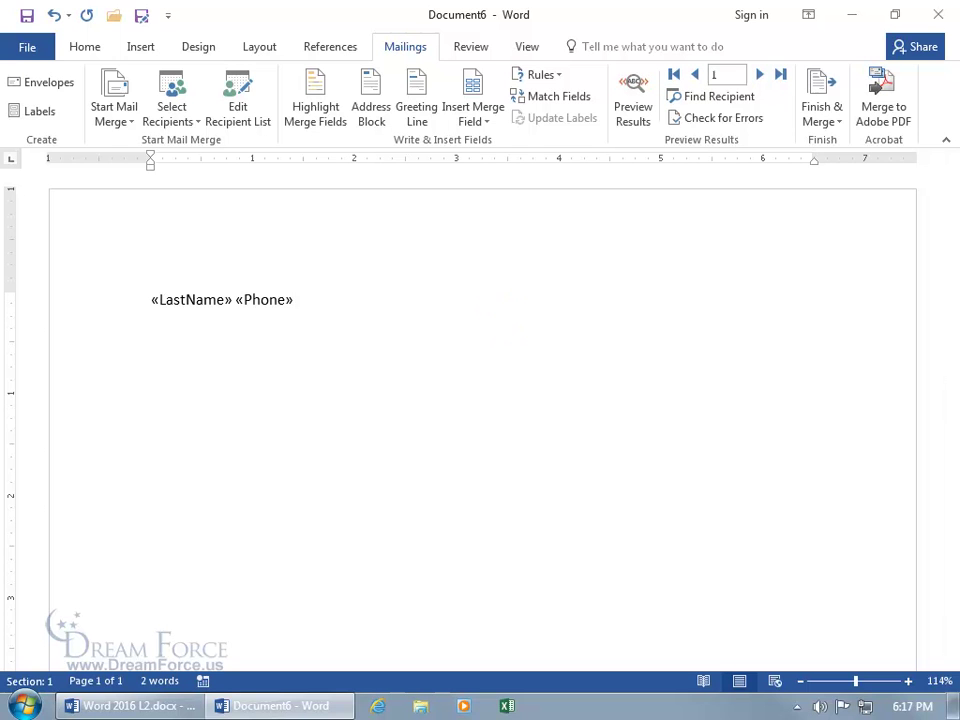
left_click(91, 48)
left_click(511, 81)
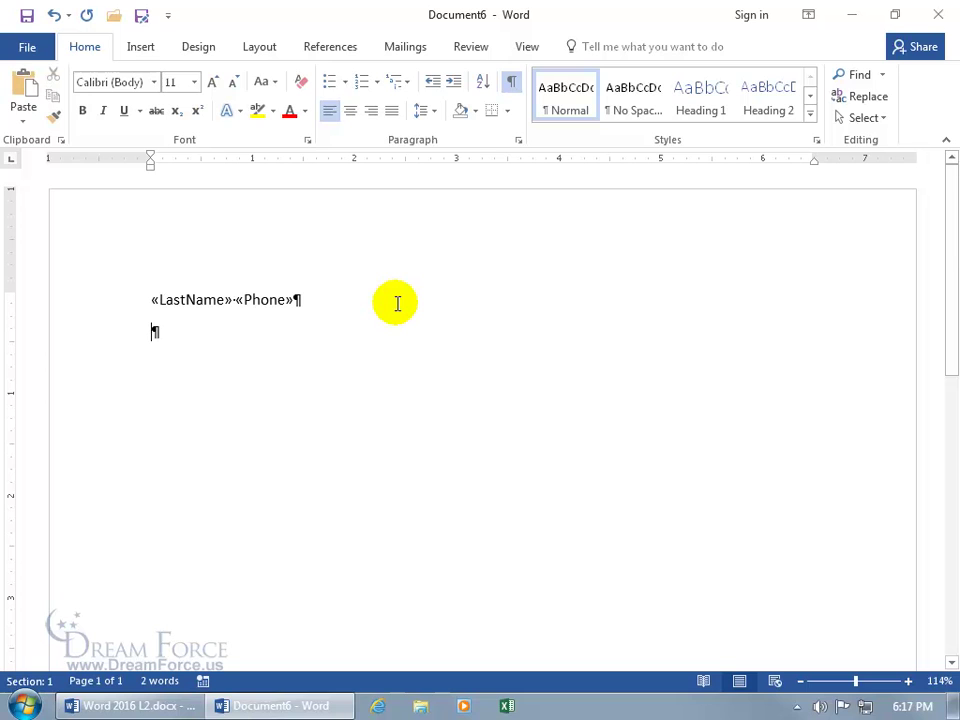
Preview the merge results and step forward through two recipient records.
left_click(413, 50)
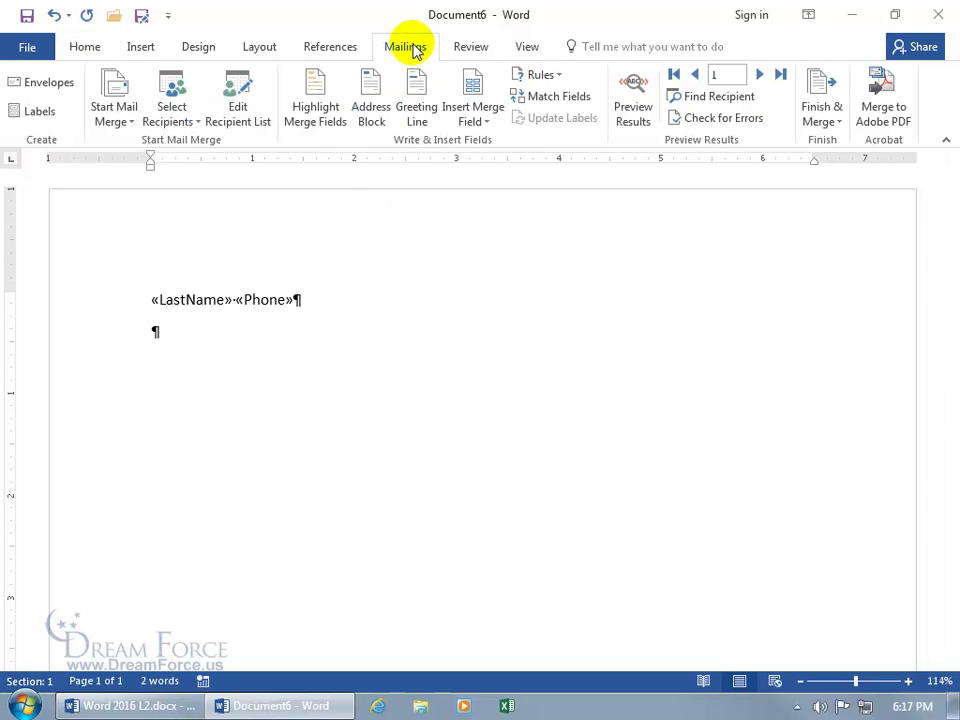
left_click(632, 102)
left_click(759, 76)
left_click(759, 76)
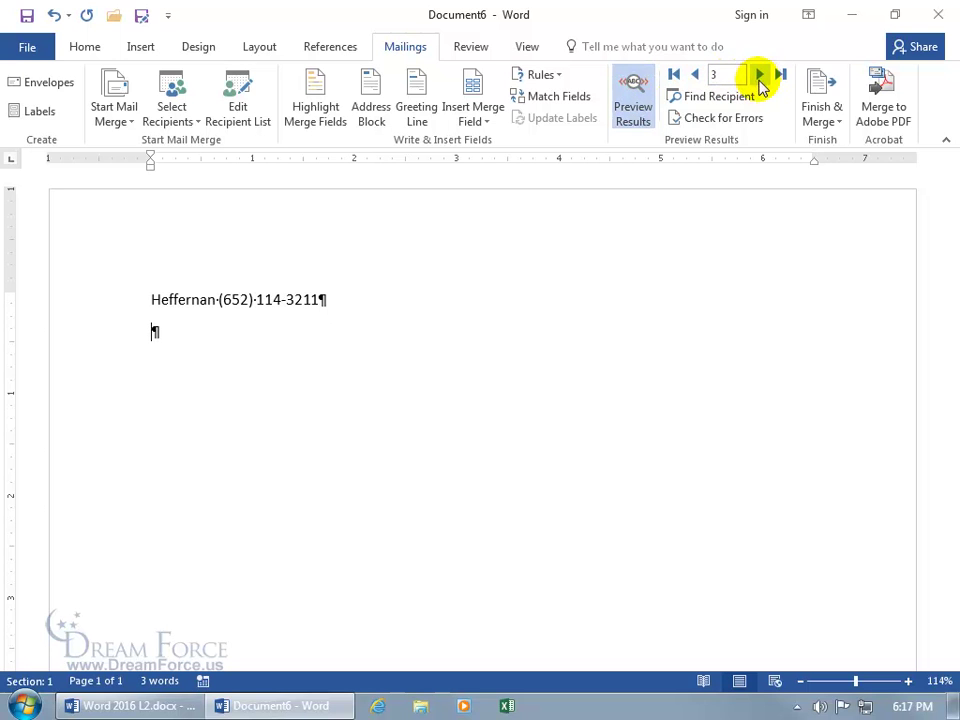
Merge all records into new document Directory16, hide formatting marks, then close it.
left_click(828, 120)
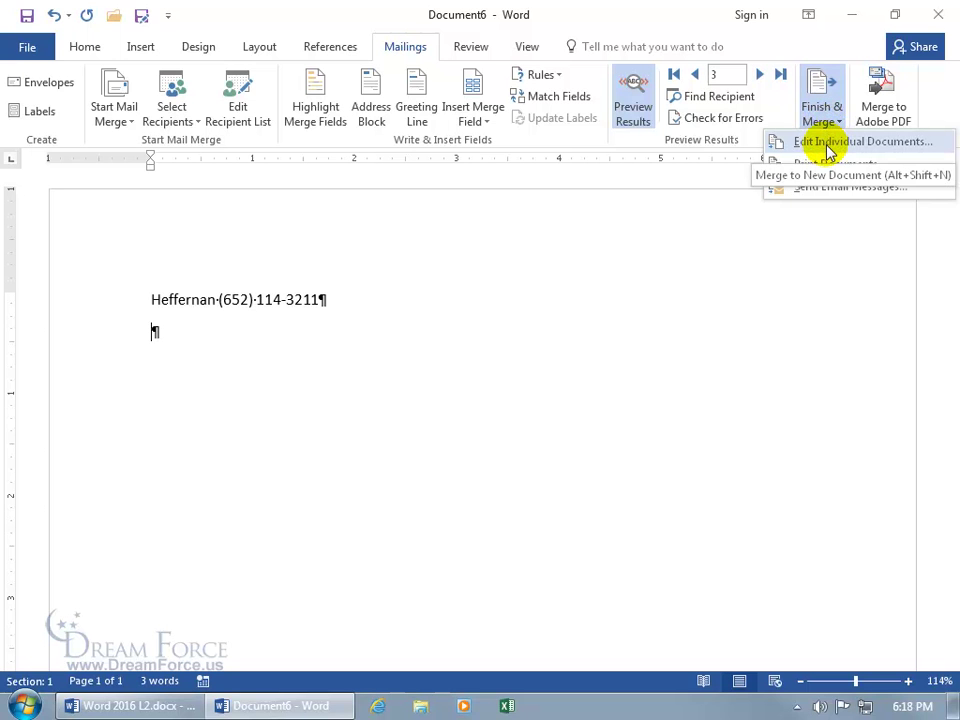
left_click(826, 146)
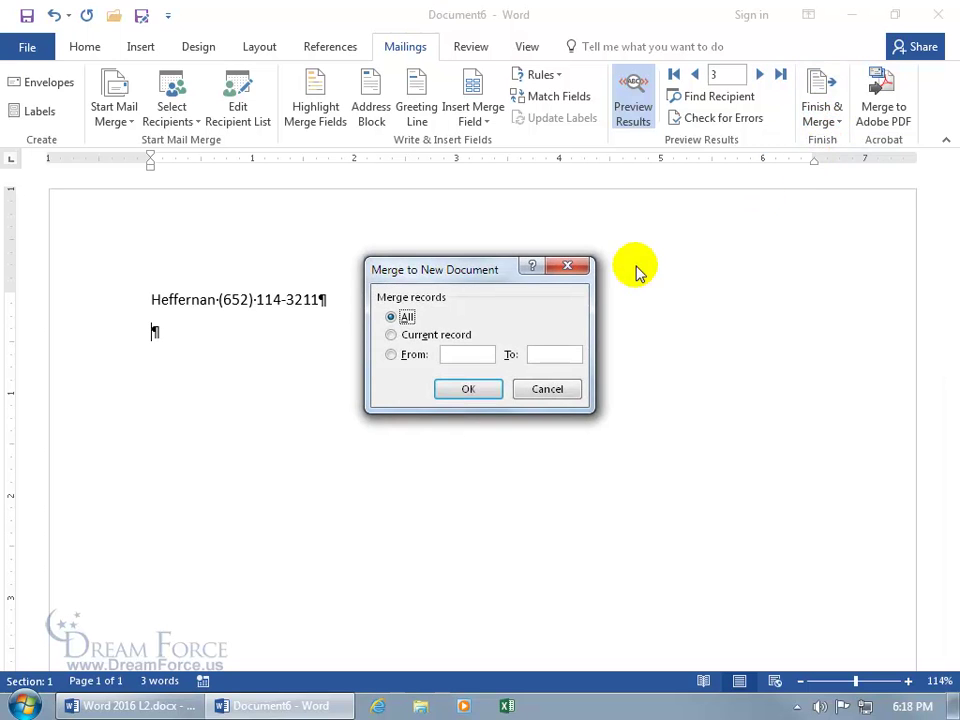
left_click(467, 391)
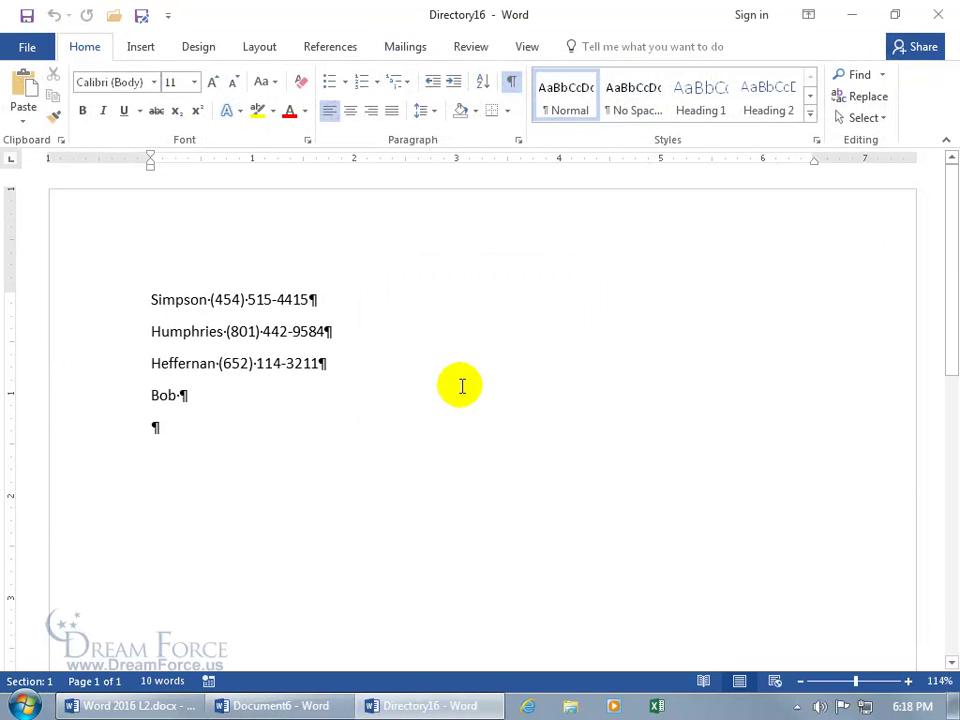
left_click(511, 82)
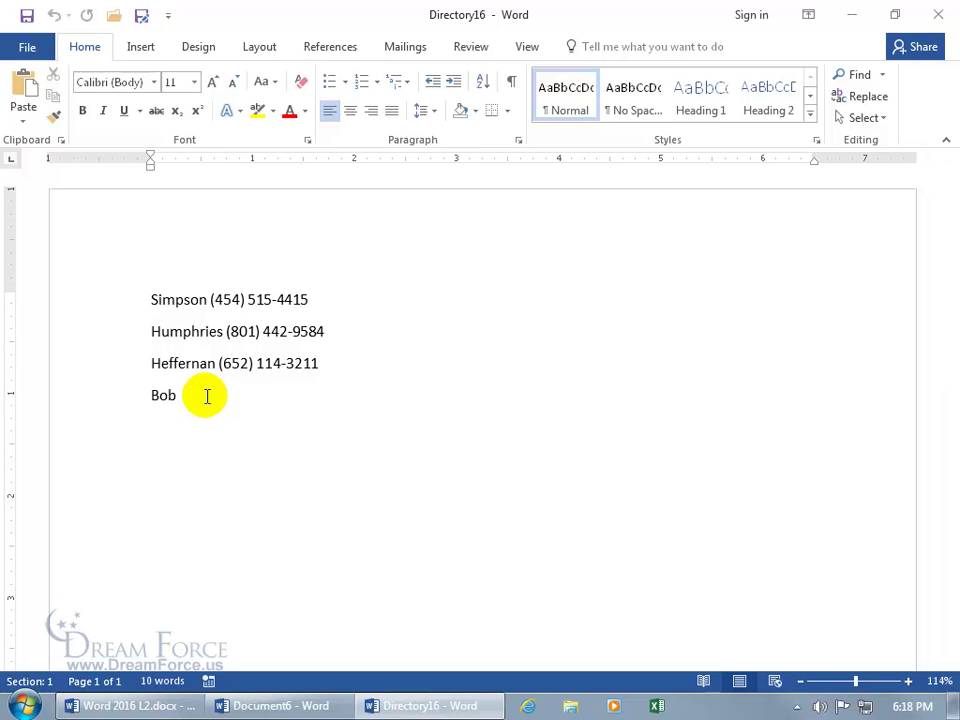
left_click(938, 14)
Discard Directory16 unsaved and uncheck Bob in the recipient list.
left_click(480, 398)
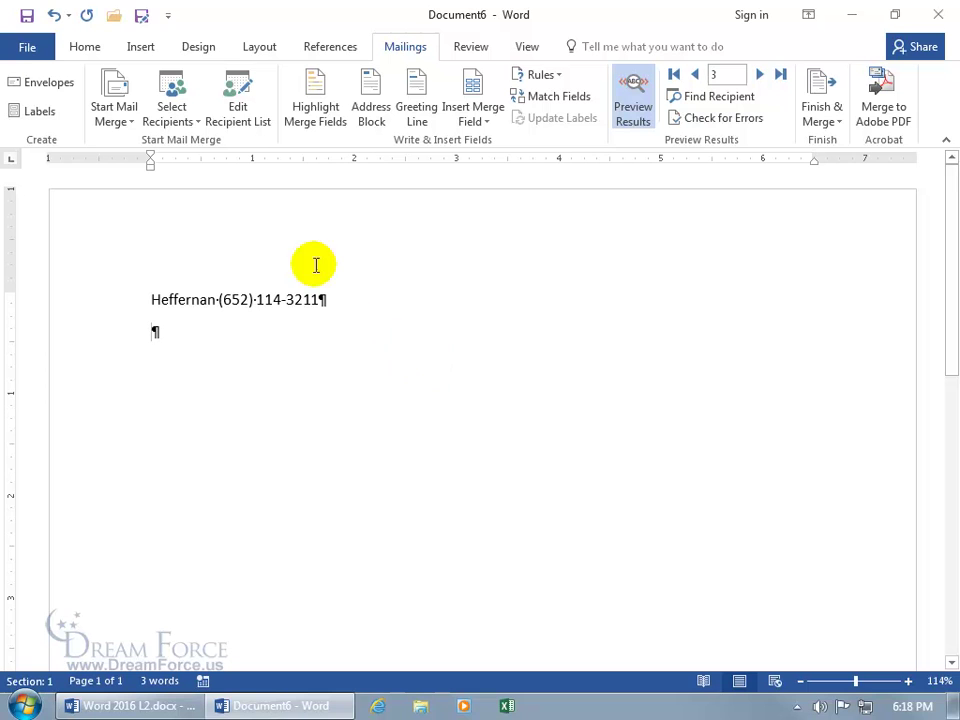
left_click(237, 105)
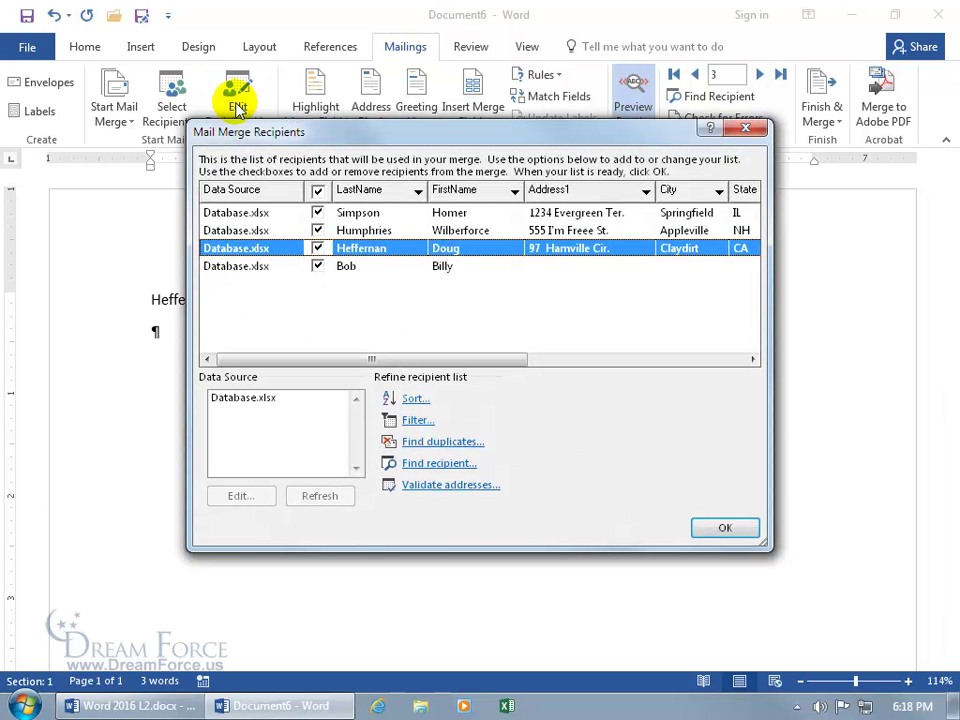
left_click(317, 266)
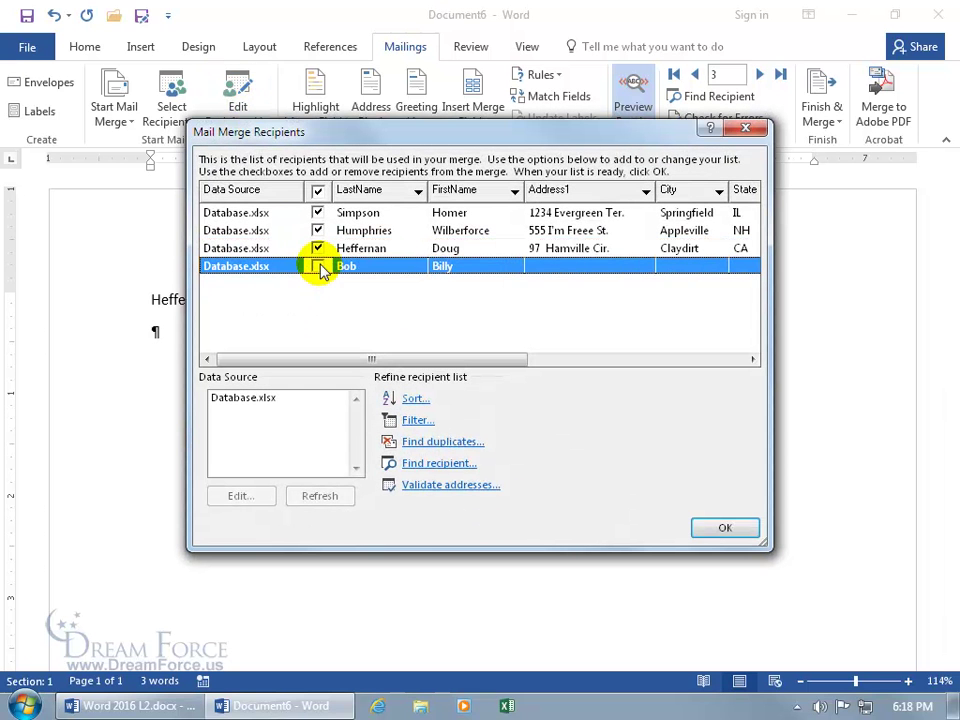
left_click(723, 526)
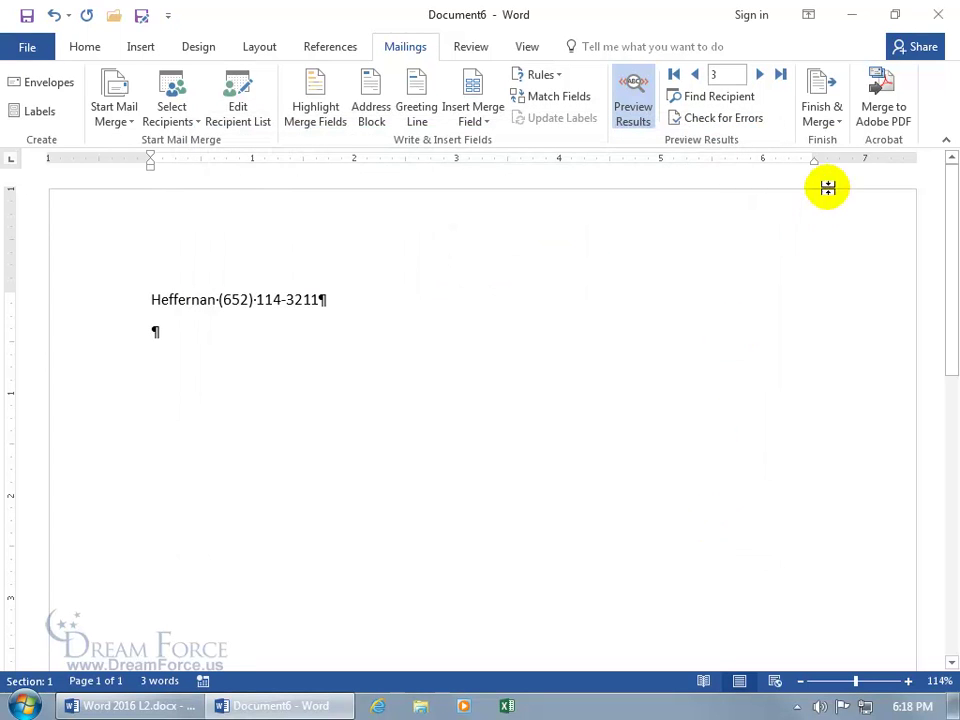
Merge all records into Directory17, check it, then close it without saving.
left_click(822, 113)
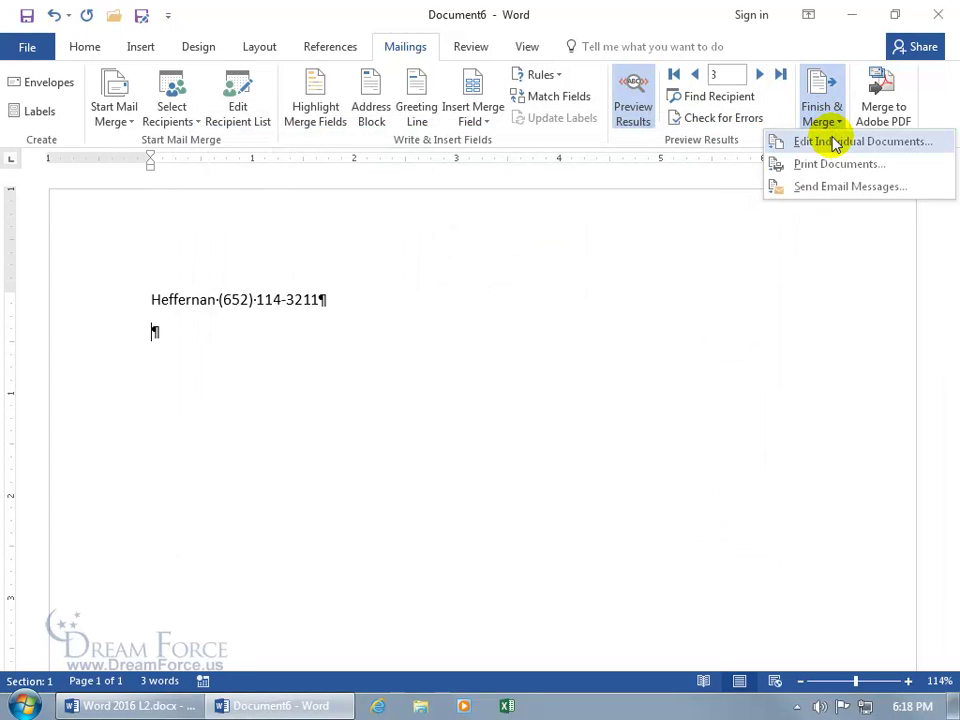
left_click(830, 143)
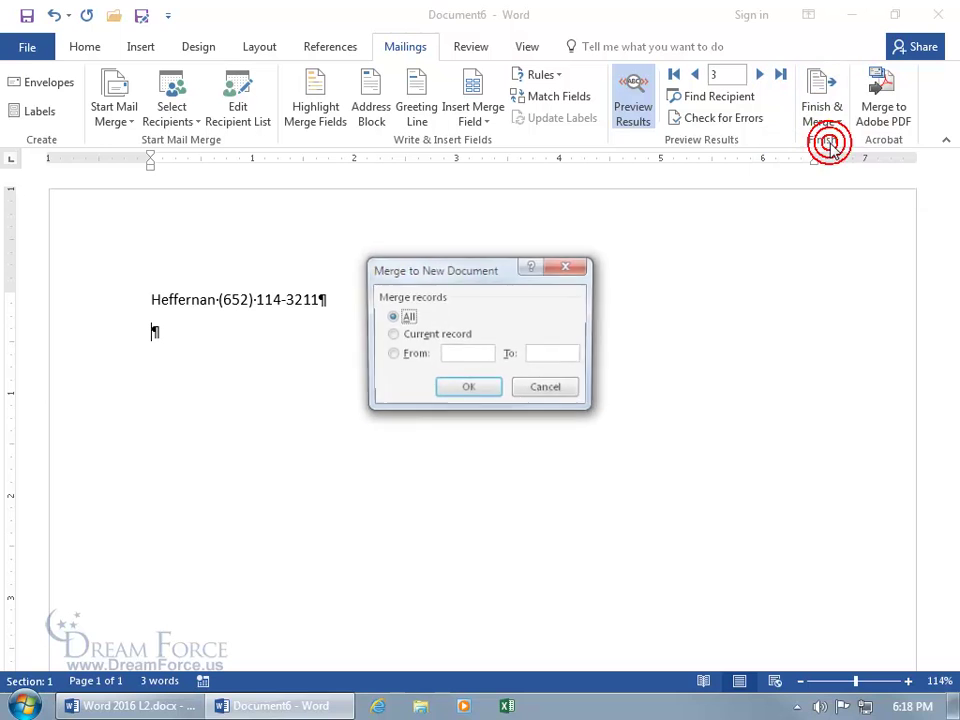
left_click(470, 392)
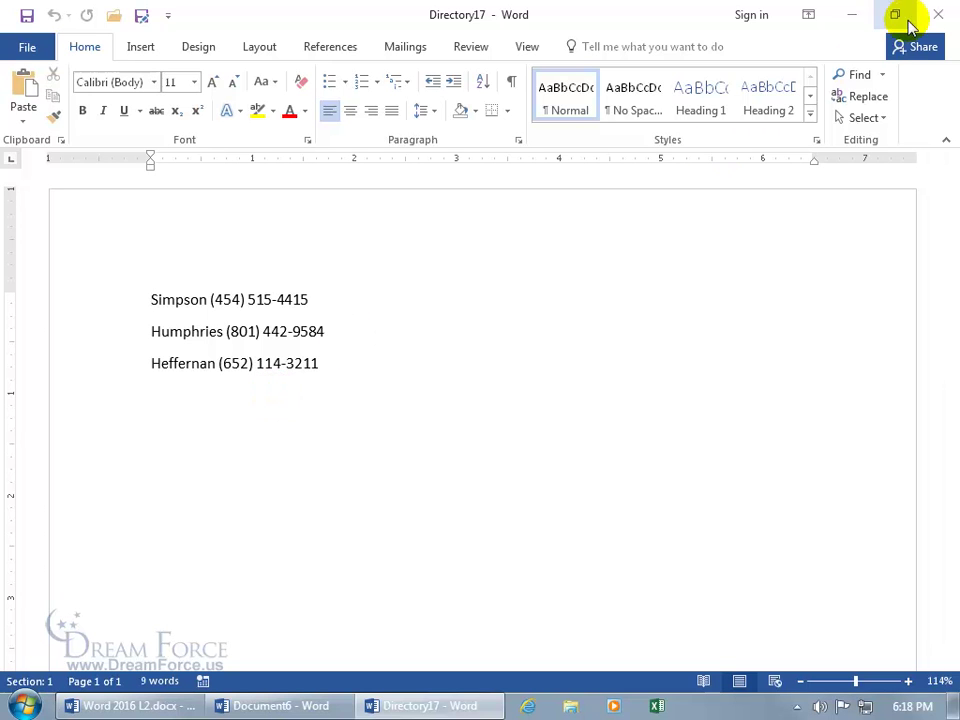
left_click(938, 14)
left_click(479, 391)
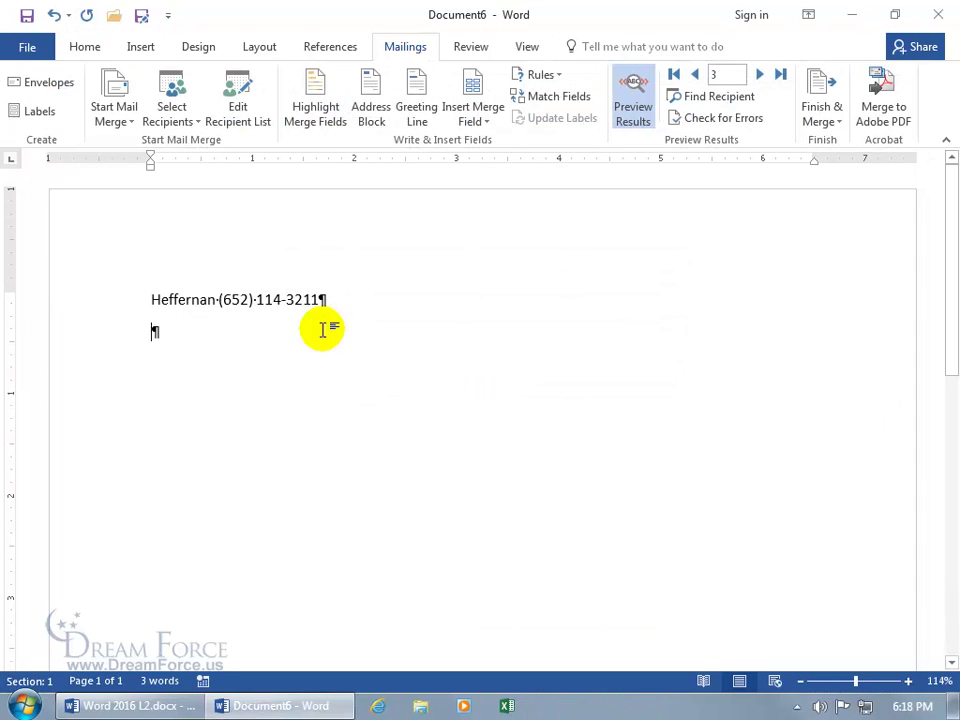
Replace the space between LastName and Phone with a tab at a 1.5-inch tab stop.
left_click(643, 90)
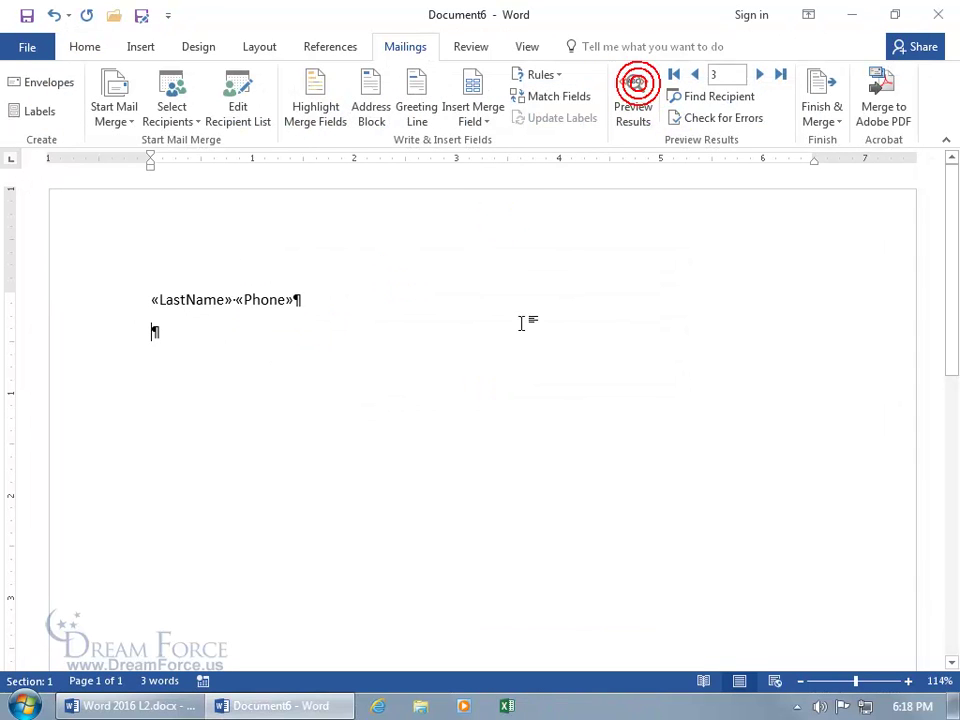
left_click(236, 301)
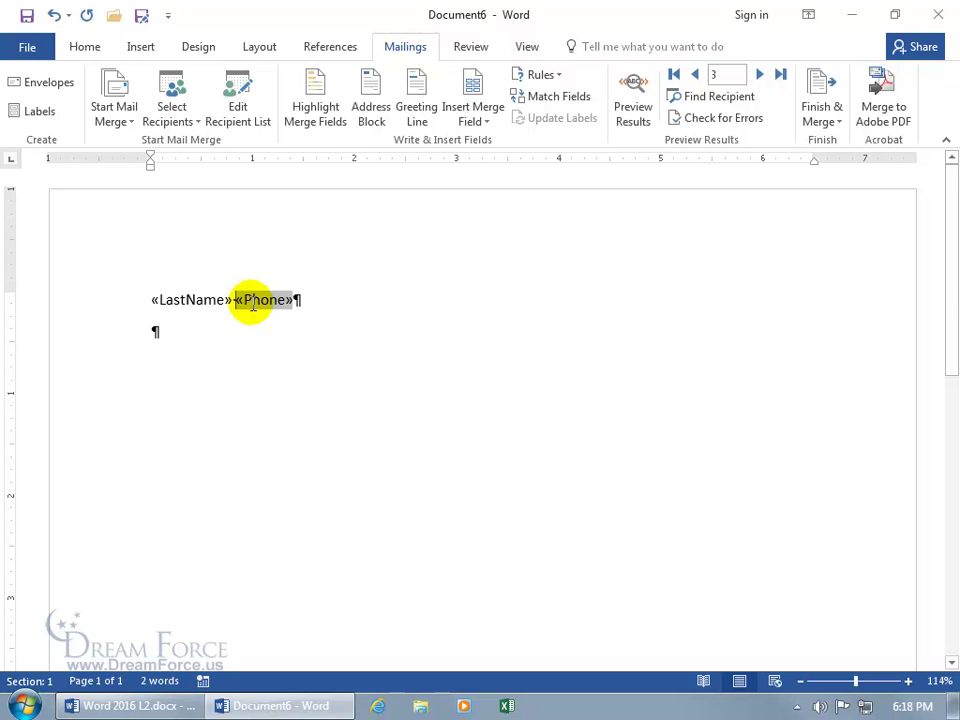
key("BackSpace")
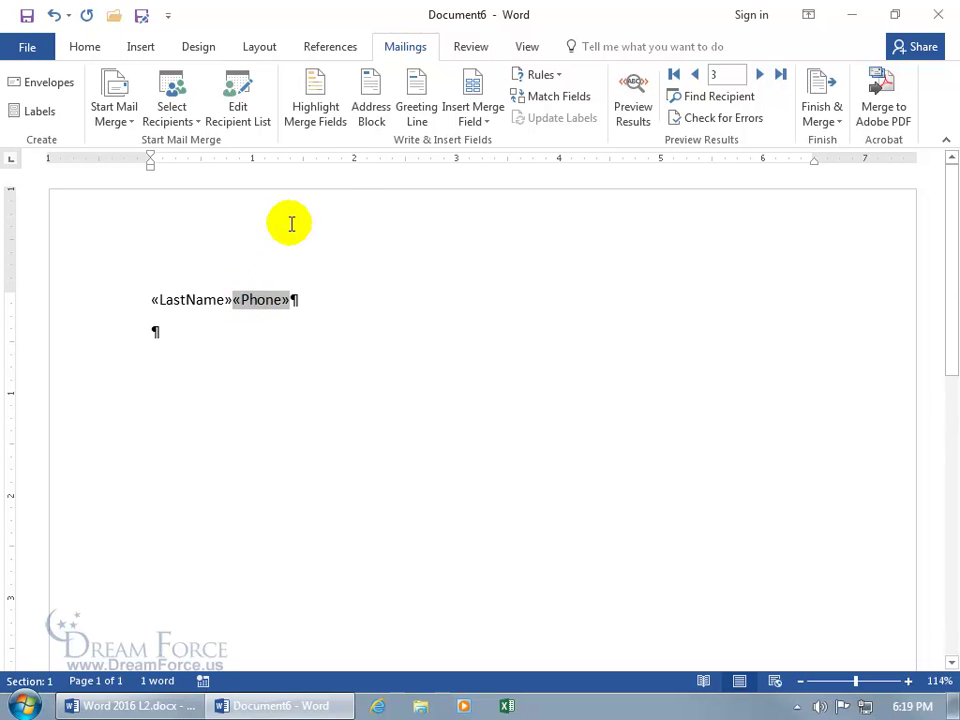
left_click(355, 160)
left_click_drag(355, 163, 306, 165)
key("Tab")
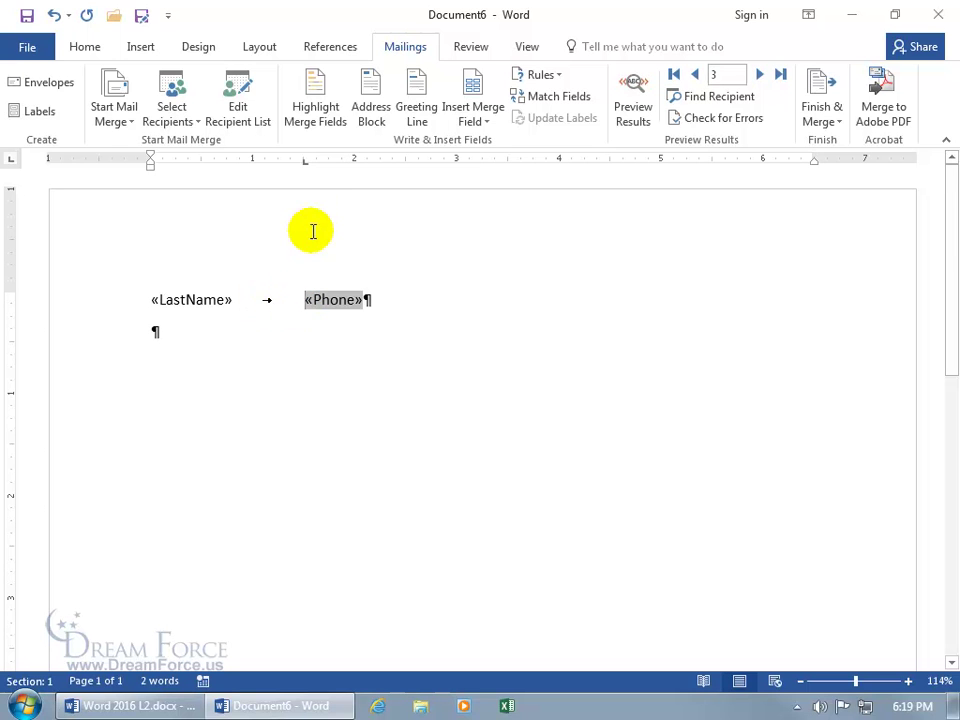
Give the 1.5-inch tab stop a dotted leader (style 2) and preview results.
double_click(305, 160)
left_click(373, 292)
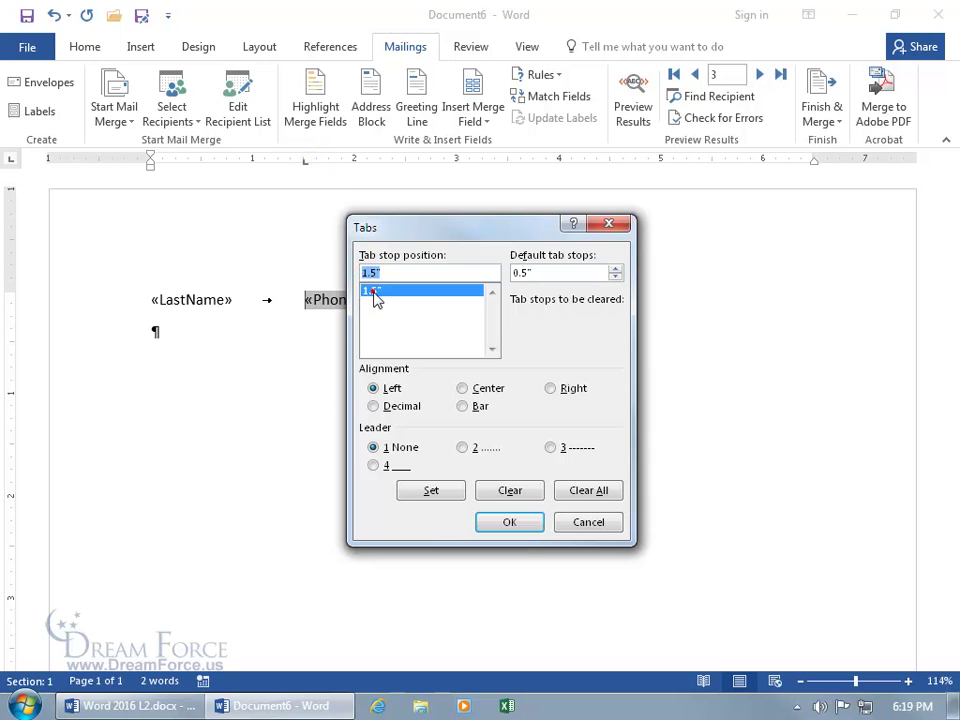
left_click(478, 448)
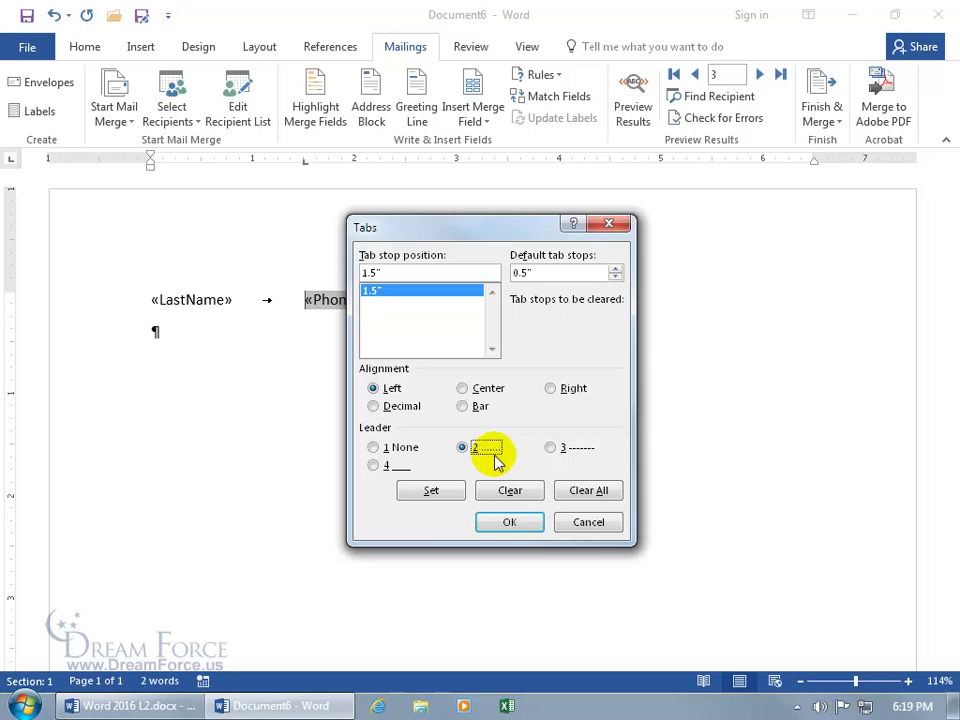
left_click(446, 489)
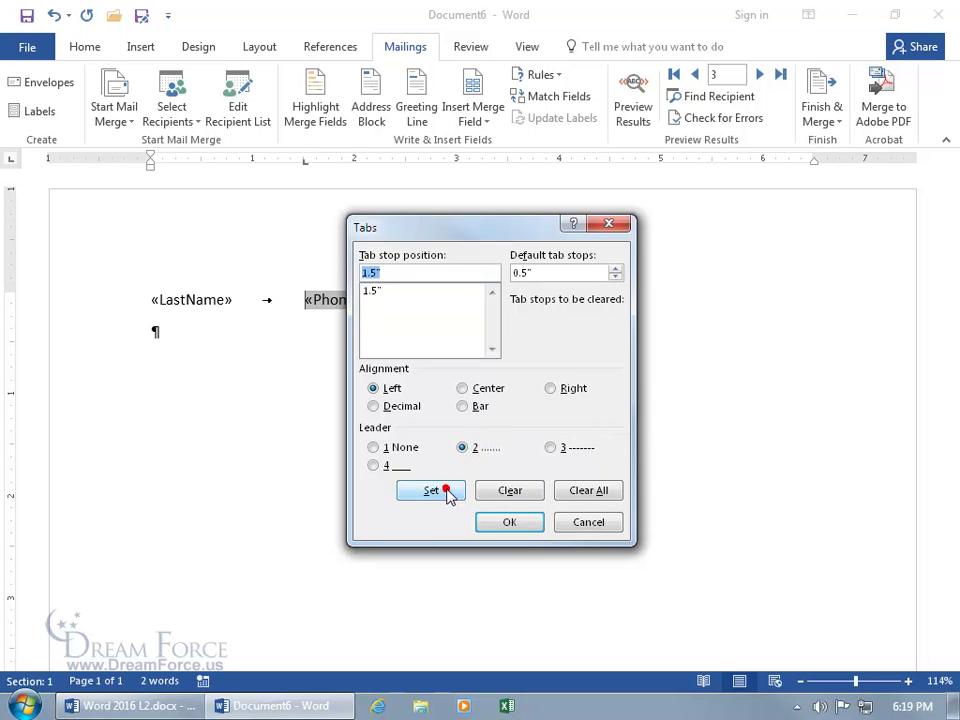
left_click(509, 521)
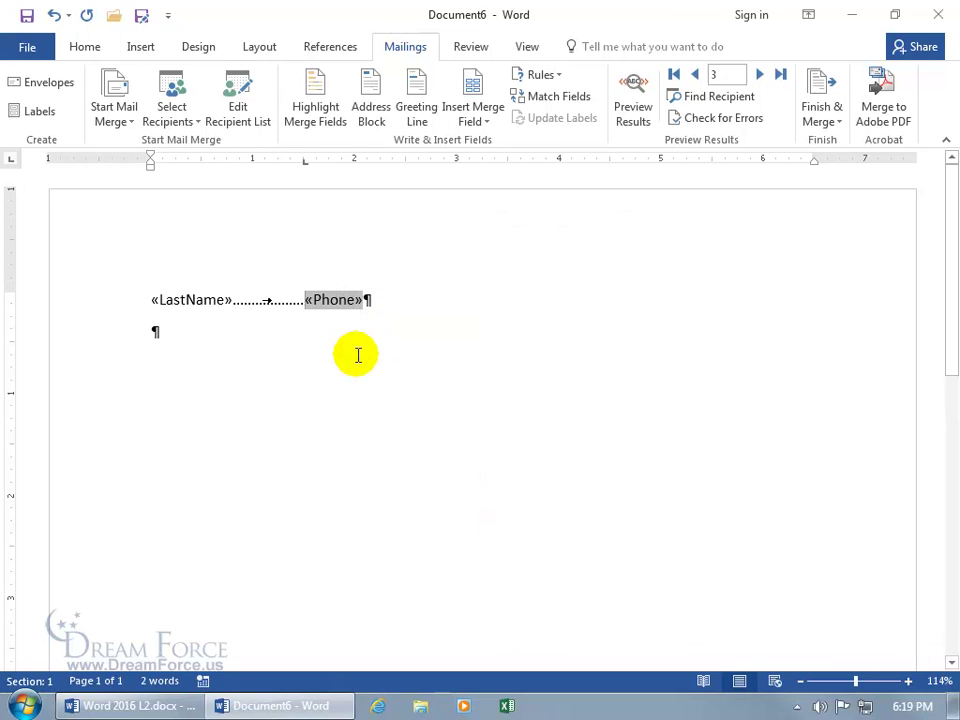
left_click(635, 97)
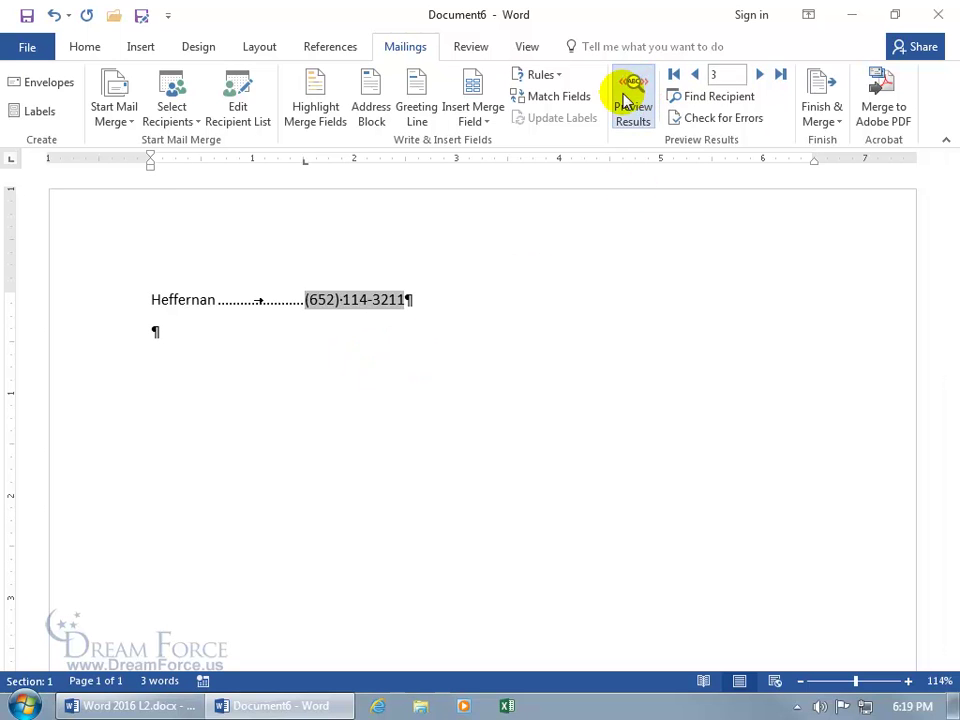
Hide formatting marks and merge all records into Directory18 with dotted-leader phone numbers.
left_click(85, 47)
left_click(512, 84)
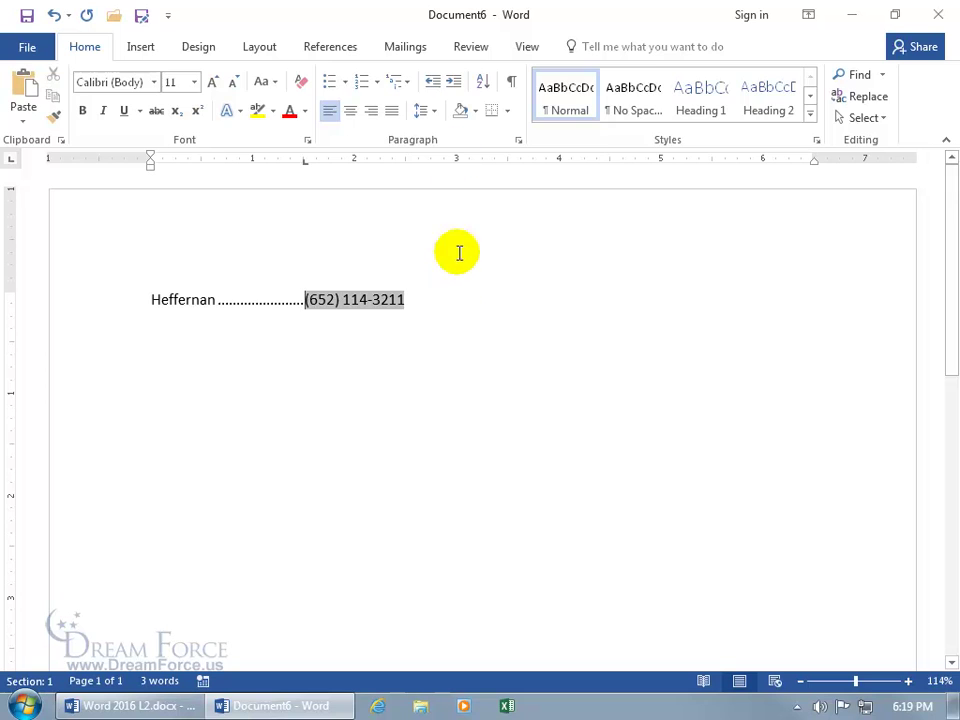
left_click(406, 48)
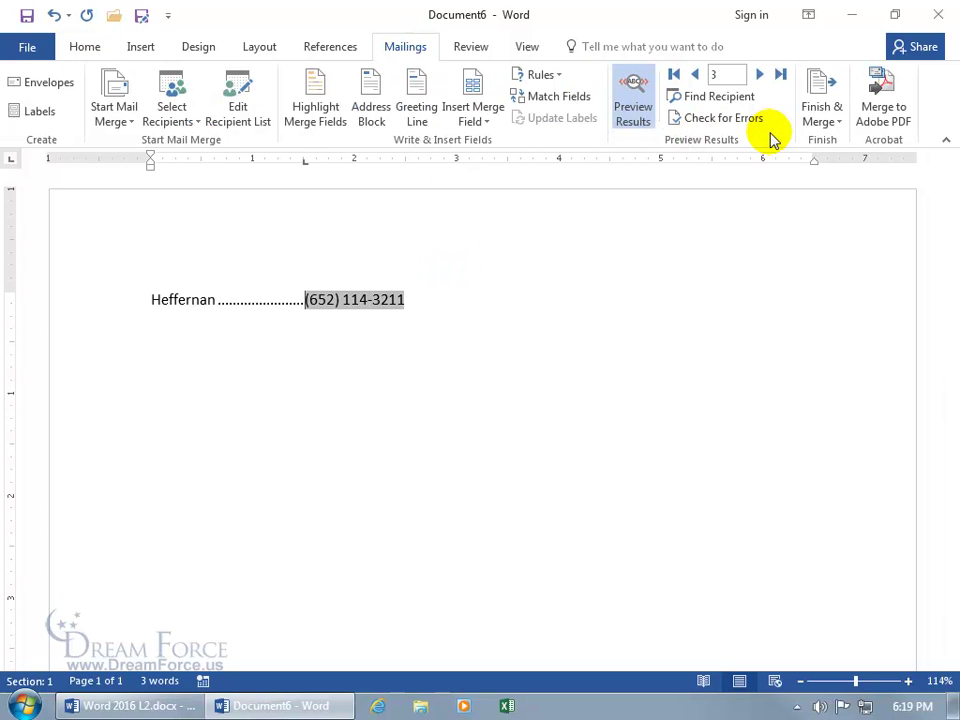
left_click(826, 120)
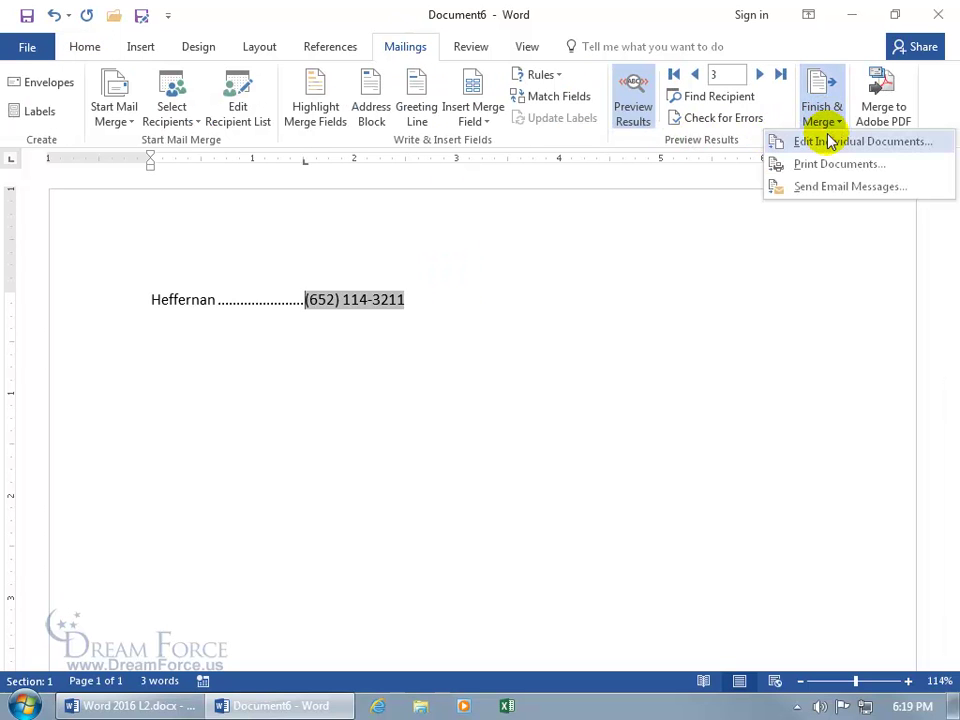
left_click(828, 145)
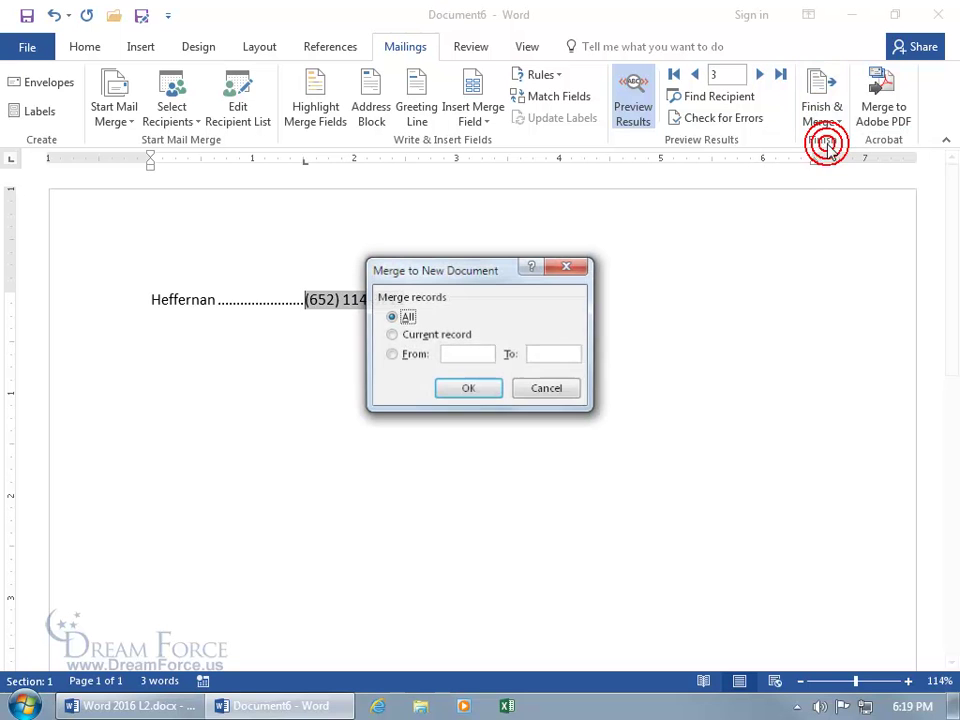
left_click(470, 389)
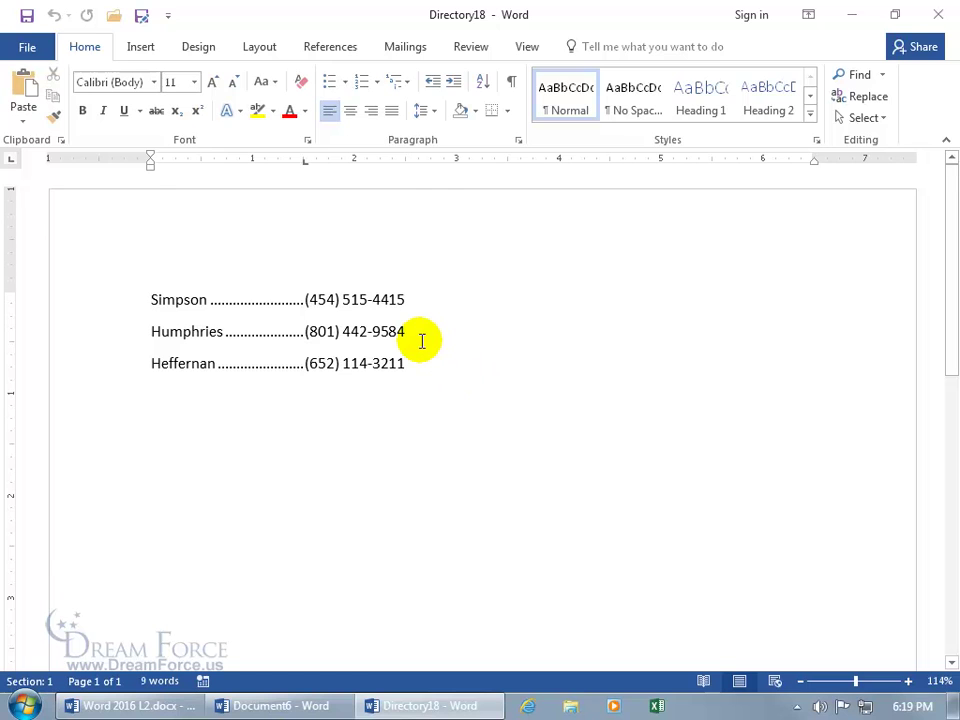